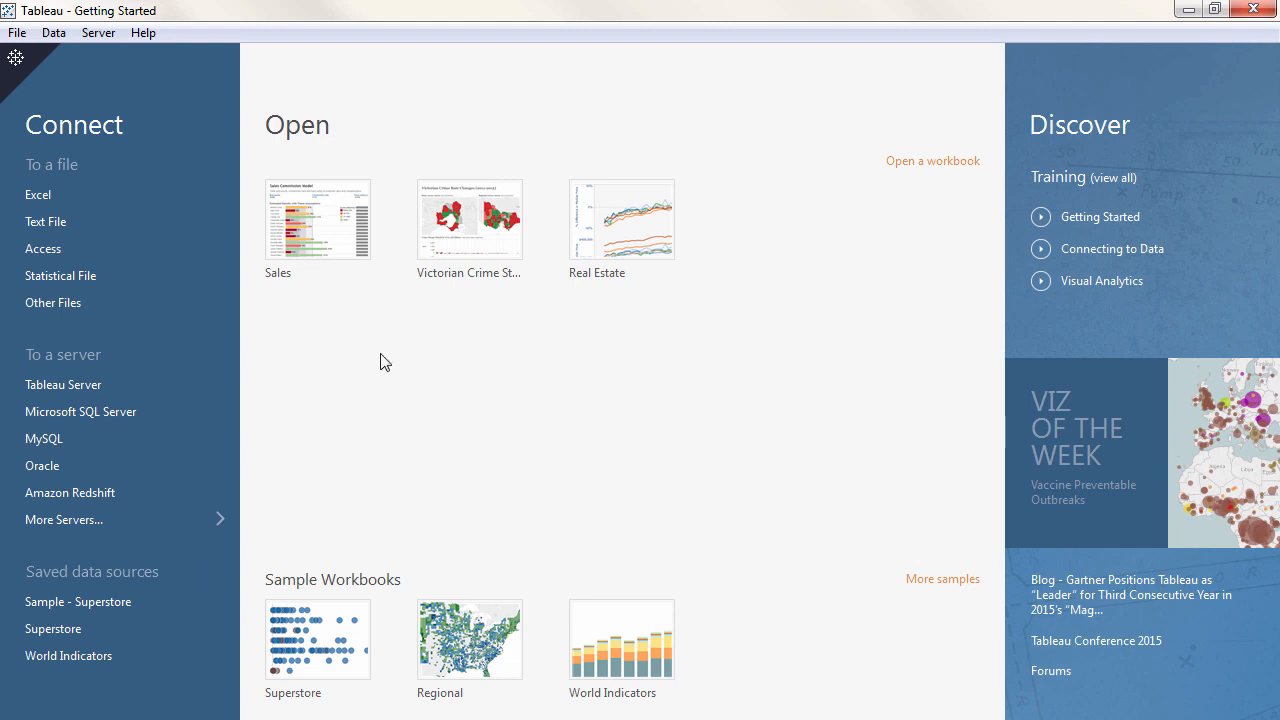
# Look through the additional server connectors and the Orders sheet of Global Superstore.xls in Excel.
pyautogui.click(208, 511)
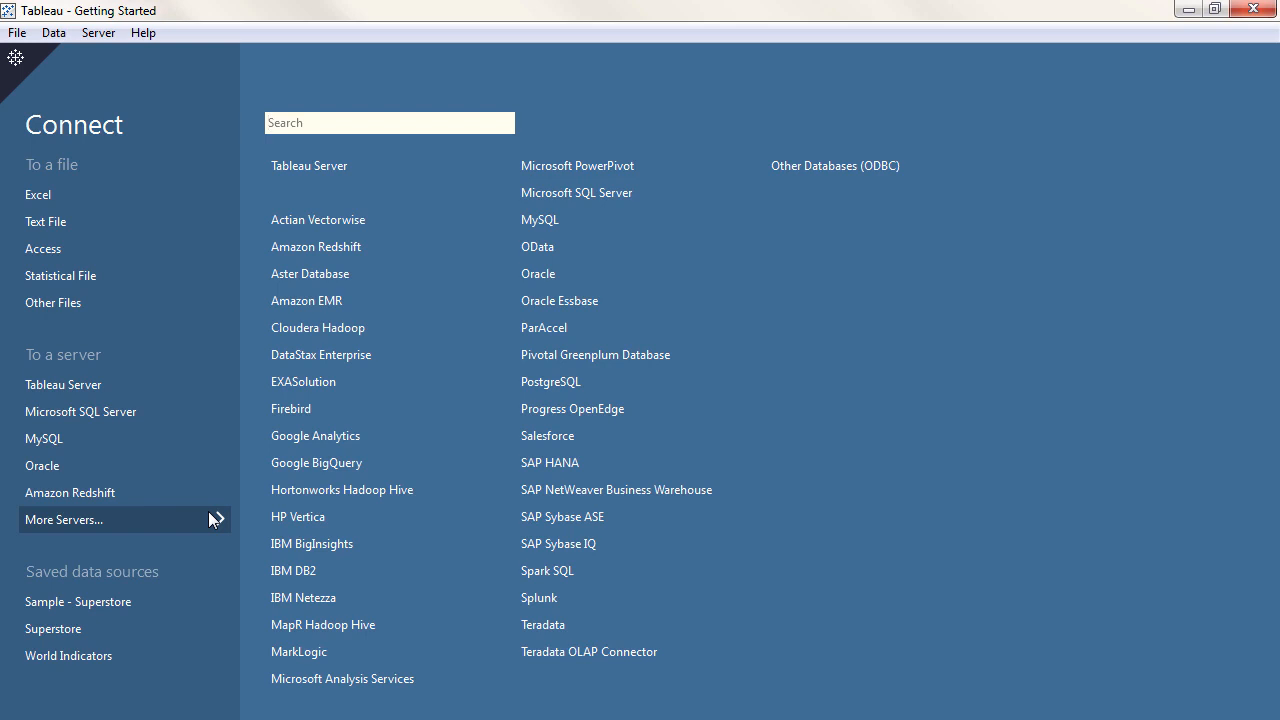
pyautogui.click(209, 513)
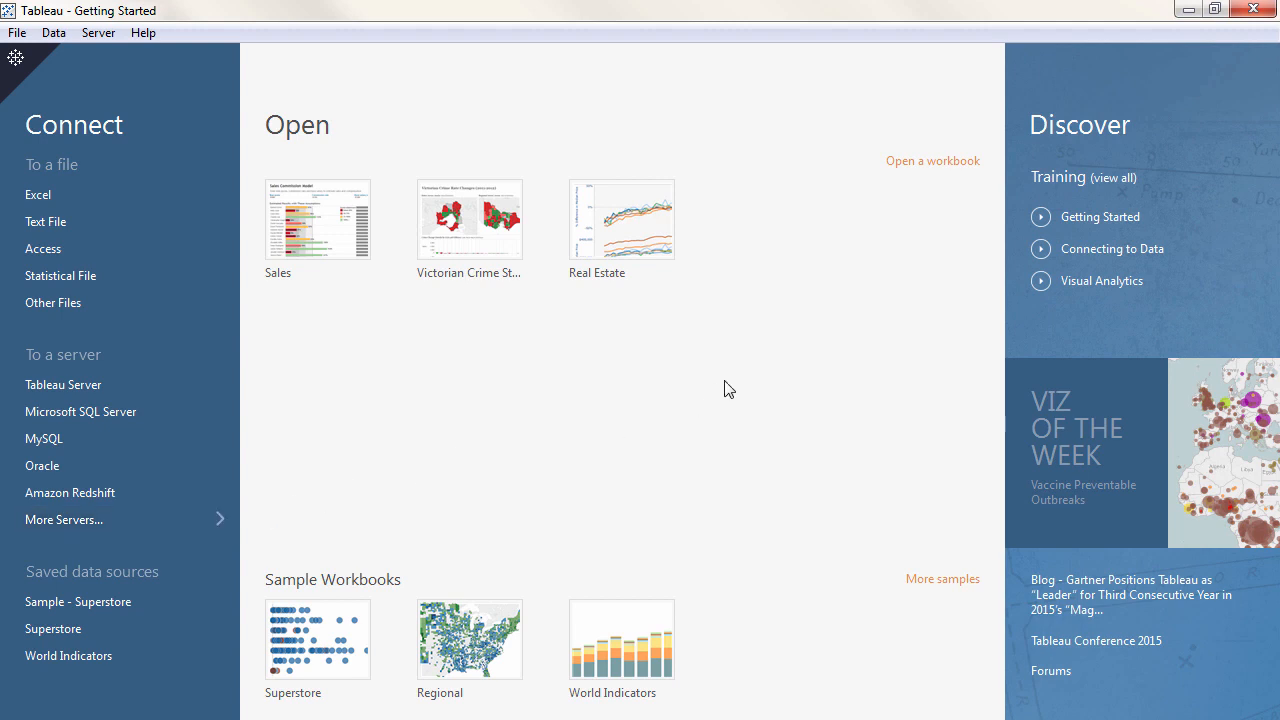
pyautogui.click(1189, 12)
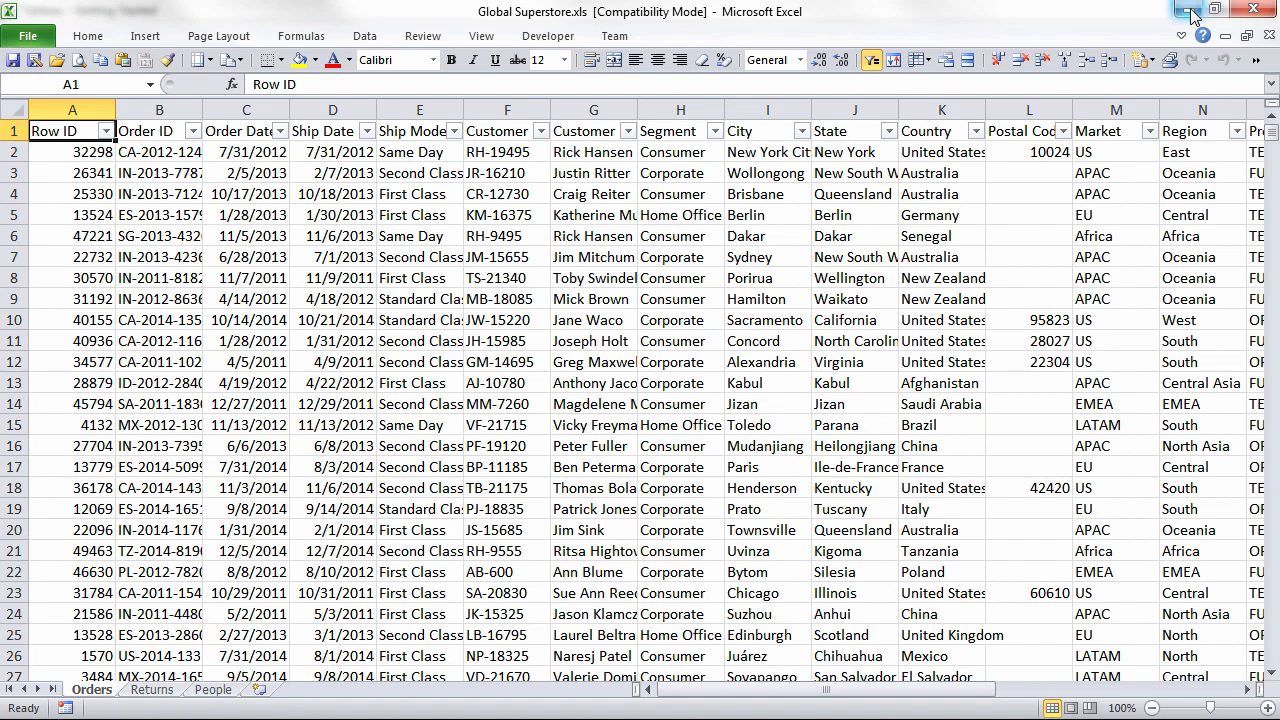
pyautogui.click(1189, 11)
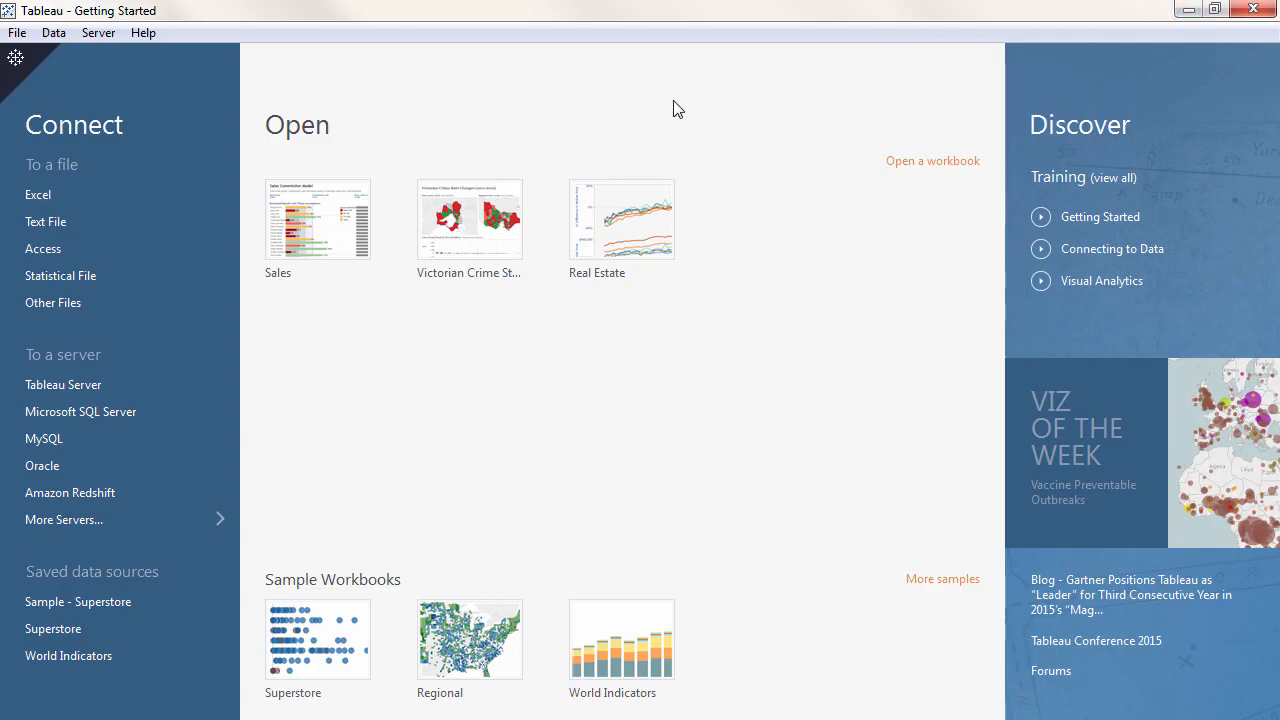
# Connect to the Excel workbook Global Superstore.xls and add its Orders sheet to the data source.
pyautogui.click(199, 191)
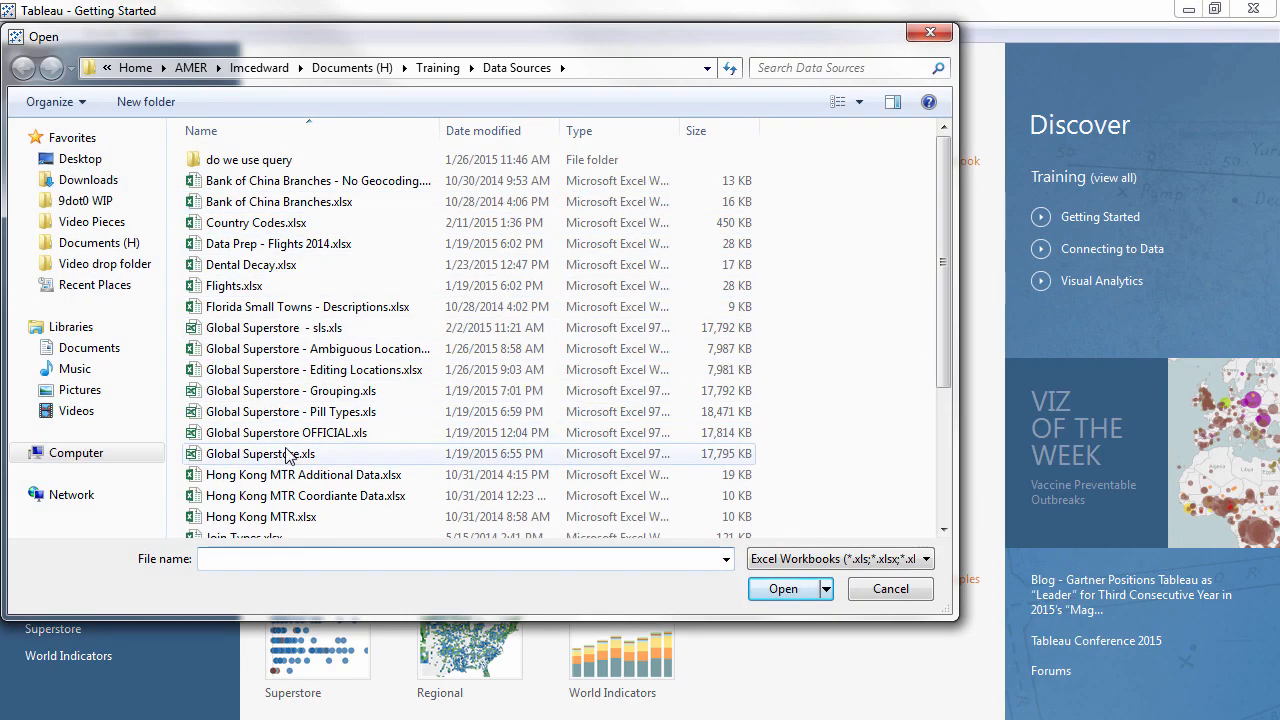
pyautogui.doubleClick(290, 455)
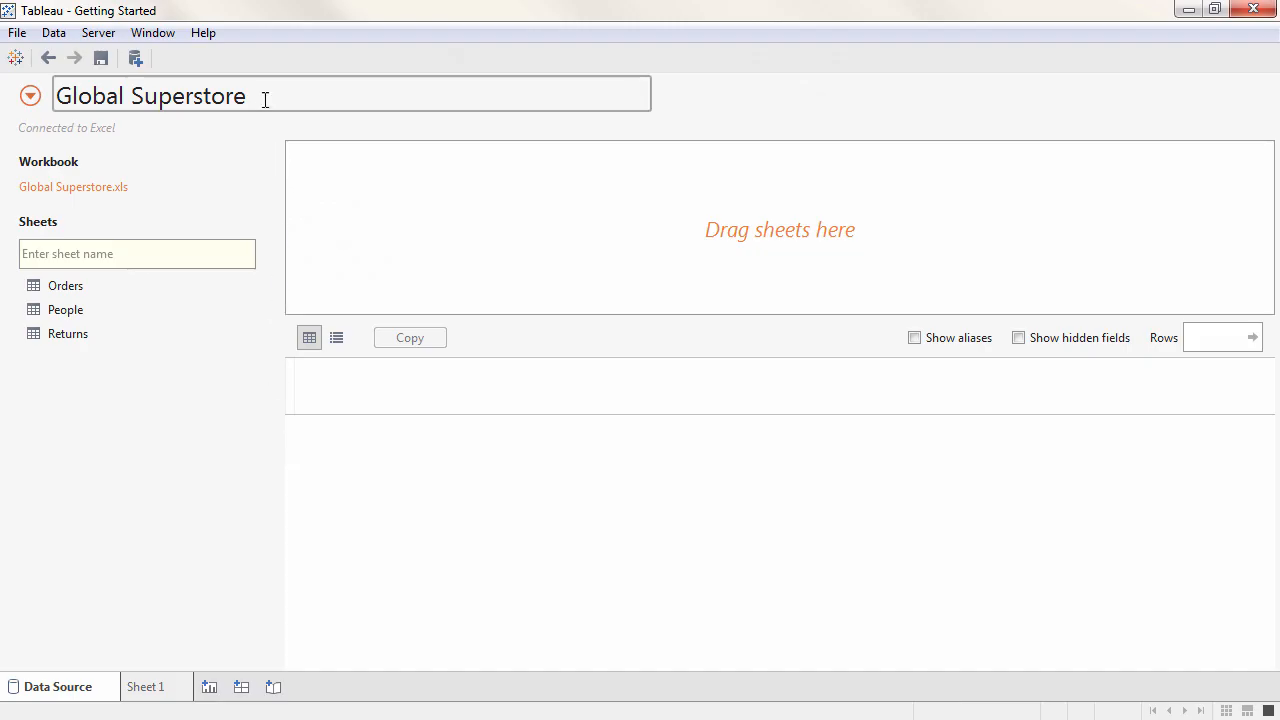
pyautogui.click(264, 97)
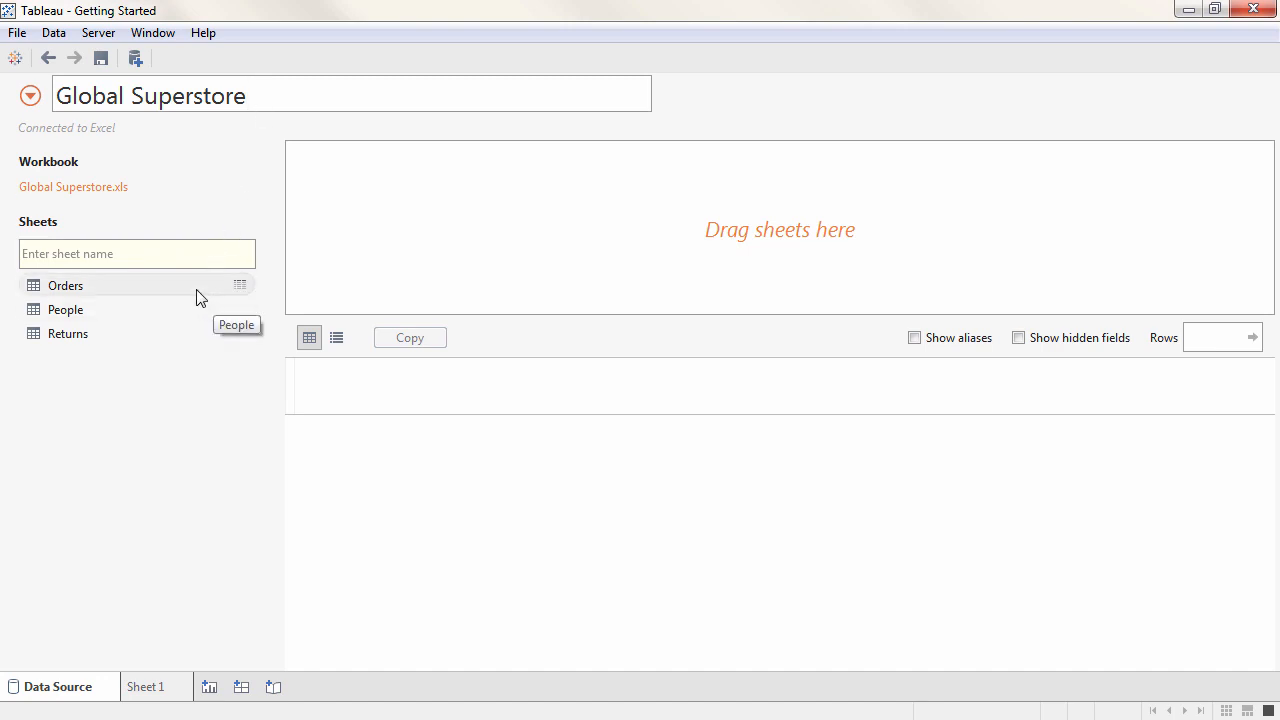
pyautogui.moveTo(197, 288); pyautogui.dragTo(462, 246)
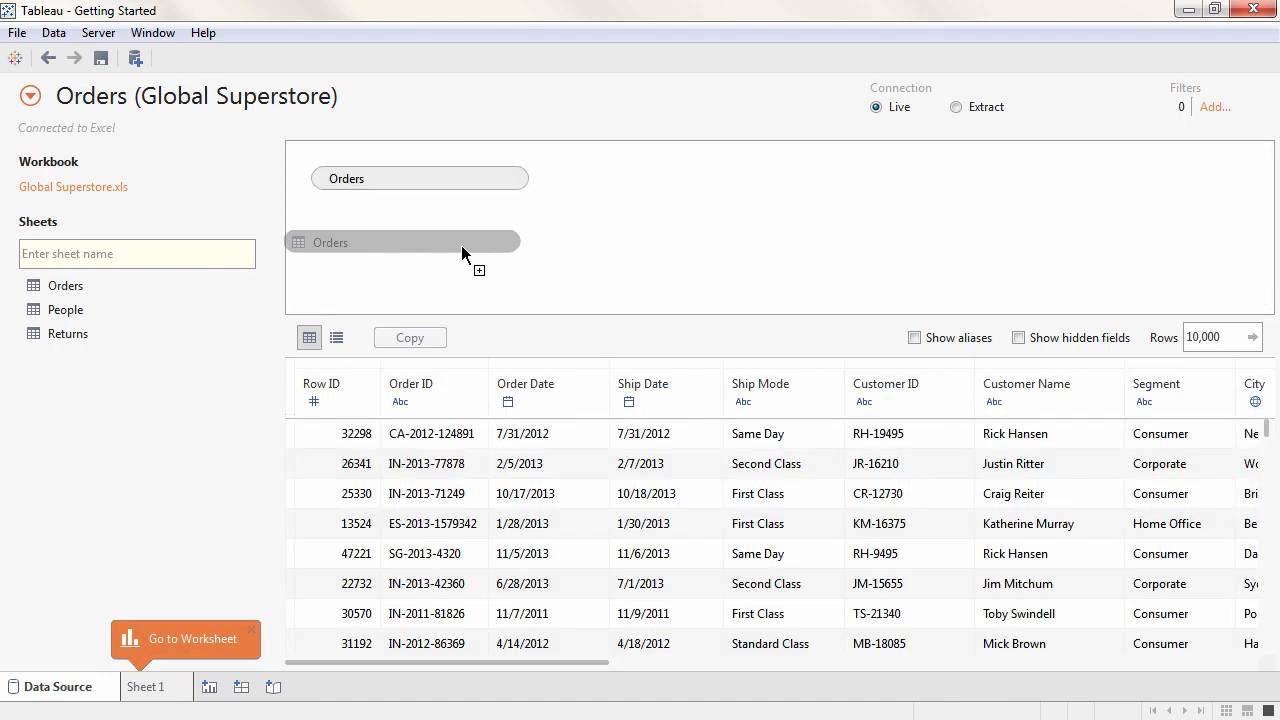
# Try joining the Returns sheet to Orders, inspecting the join clause's field choices before removing the sheet again.
pyautogui.doubleClick(166, 338)
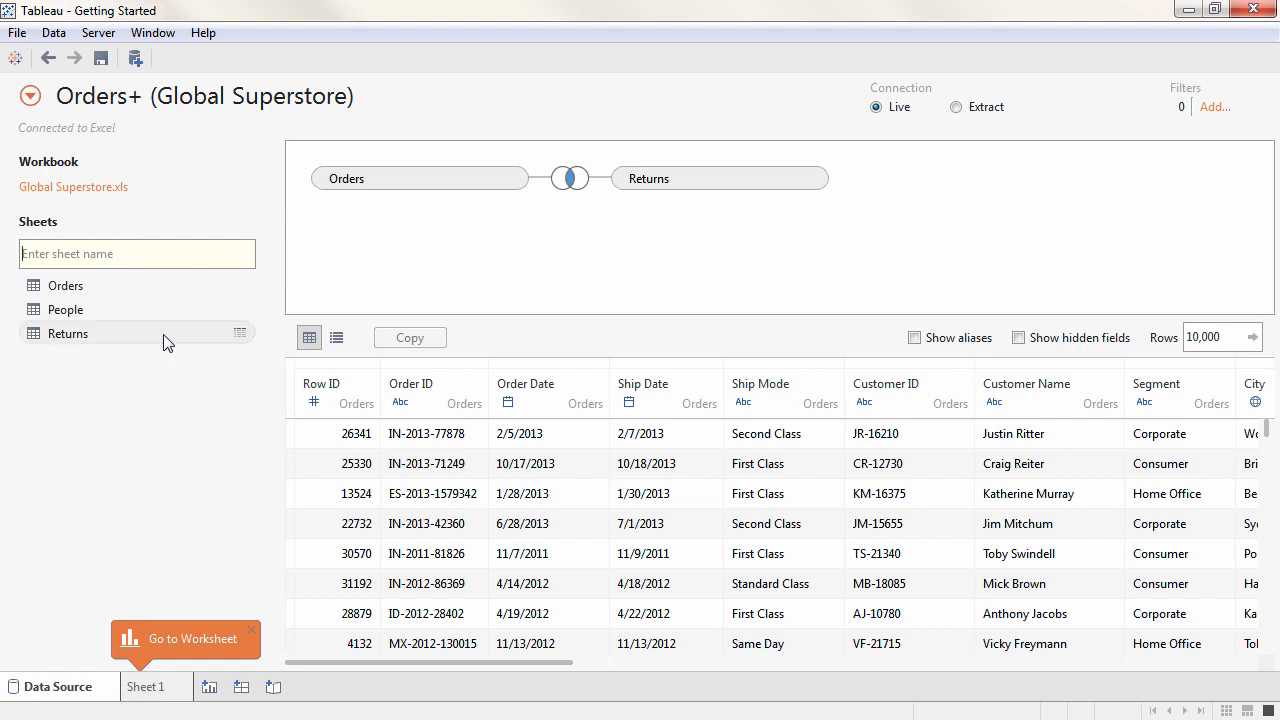
pyautogui.click(568, 184)
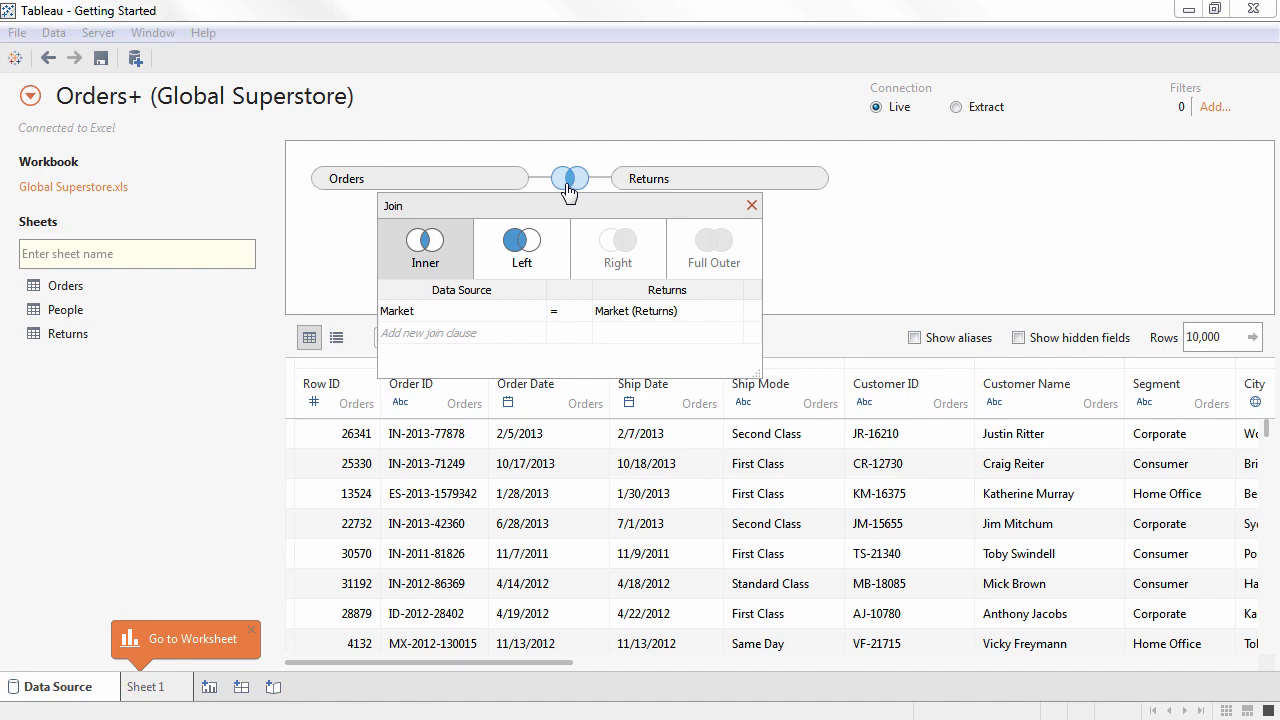
pyautogui.click(540, 315)
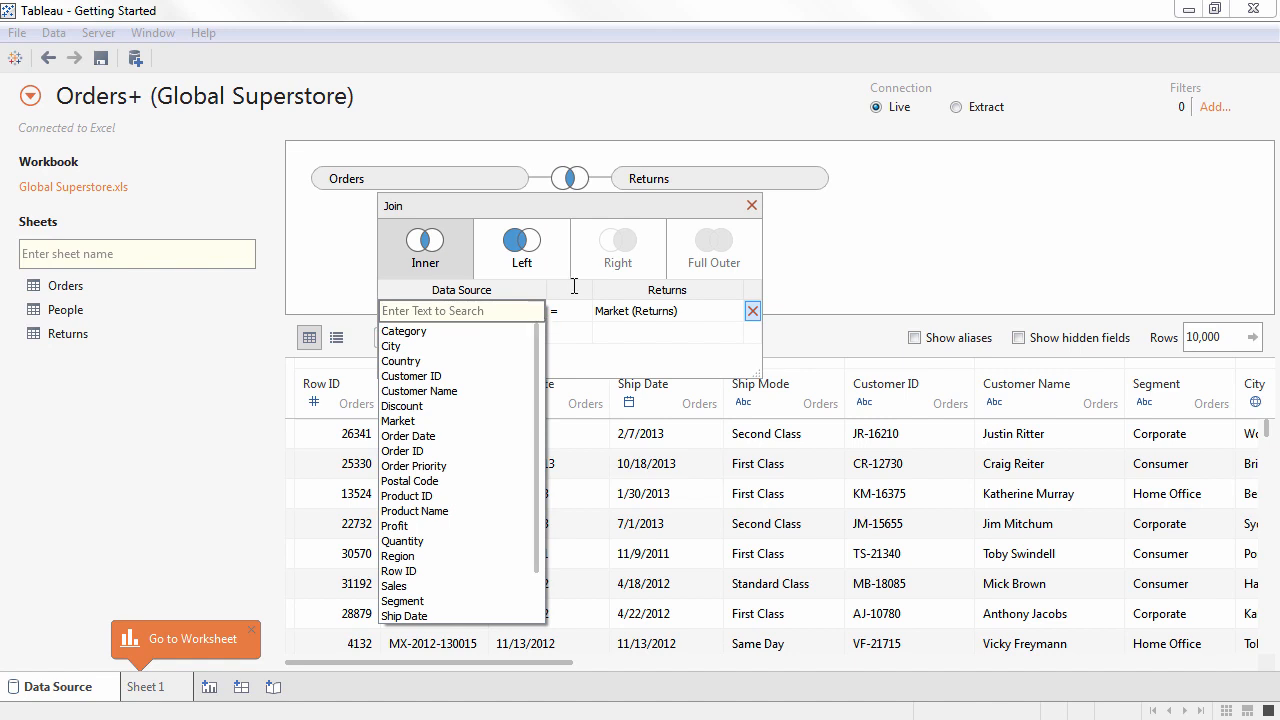
pyautogui.click(752, 204)
pyautogui.click(752, 205)
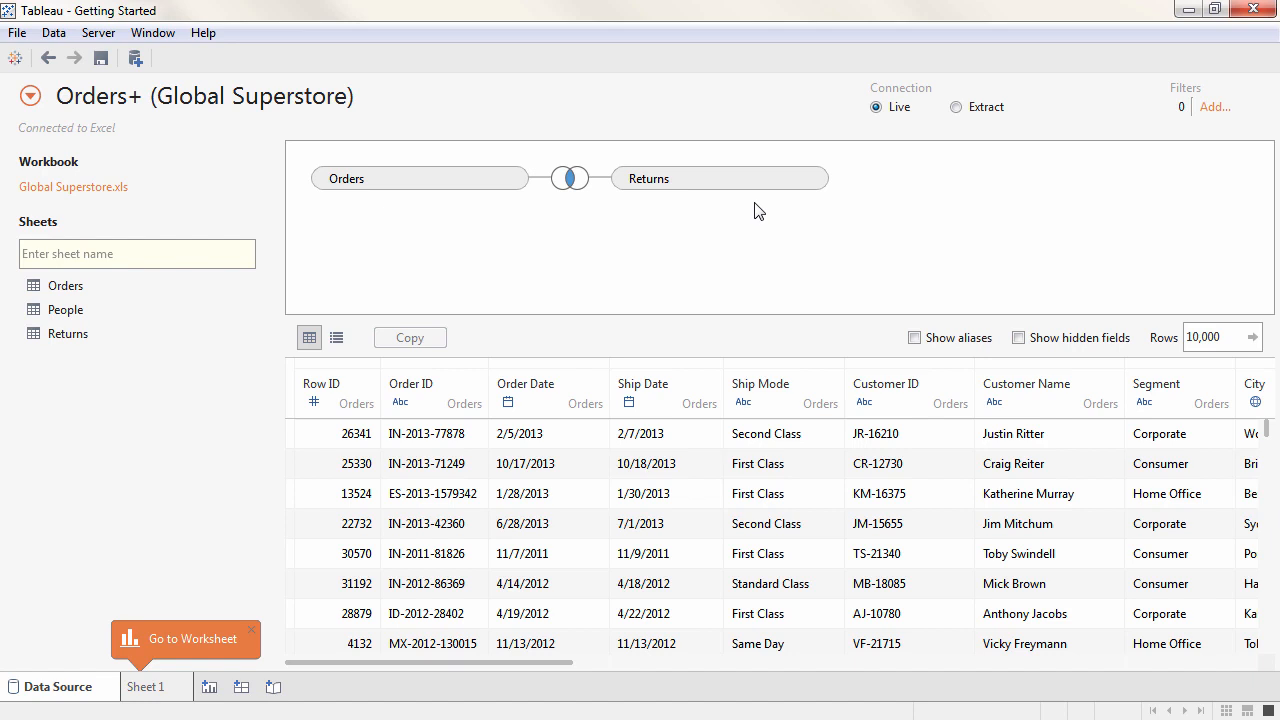
pyautogui.click(812, 178)
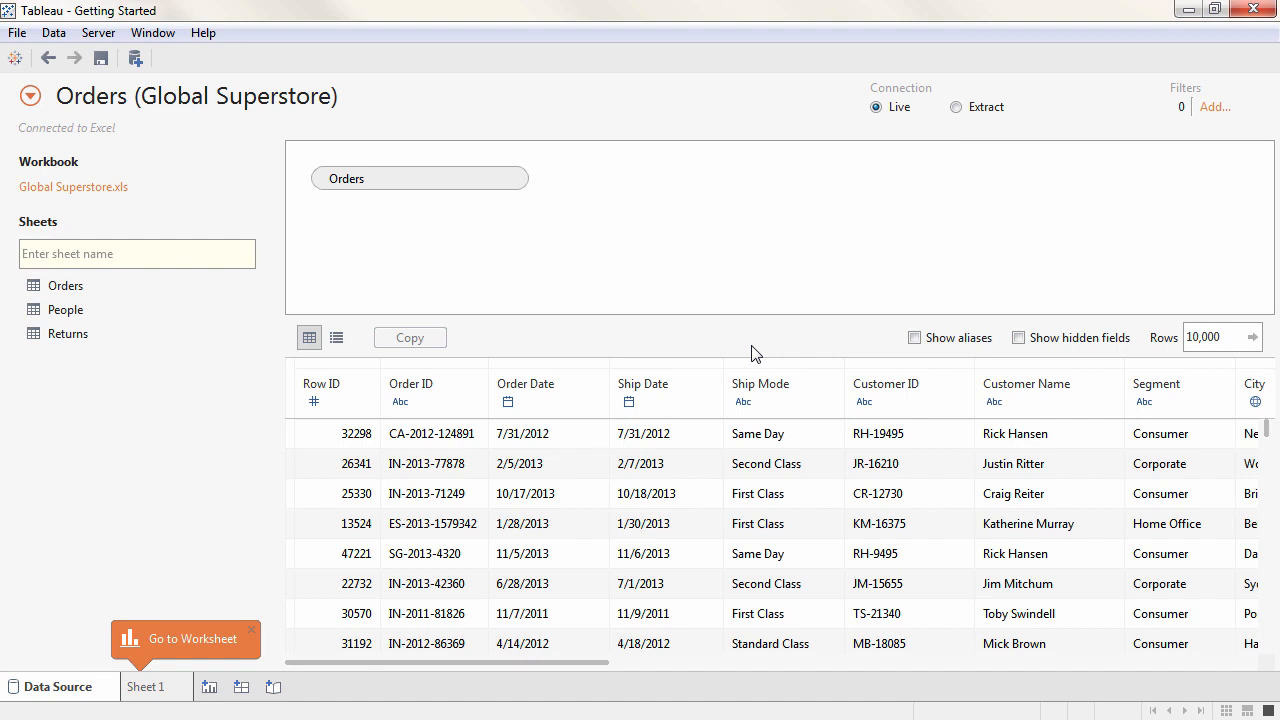
# Change the data type of the Row ID field to String.
pyautogui.click(366, 384)
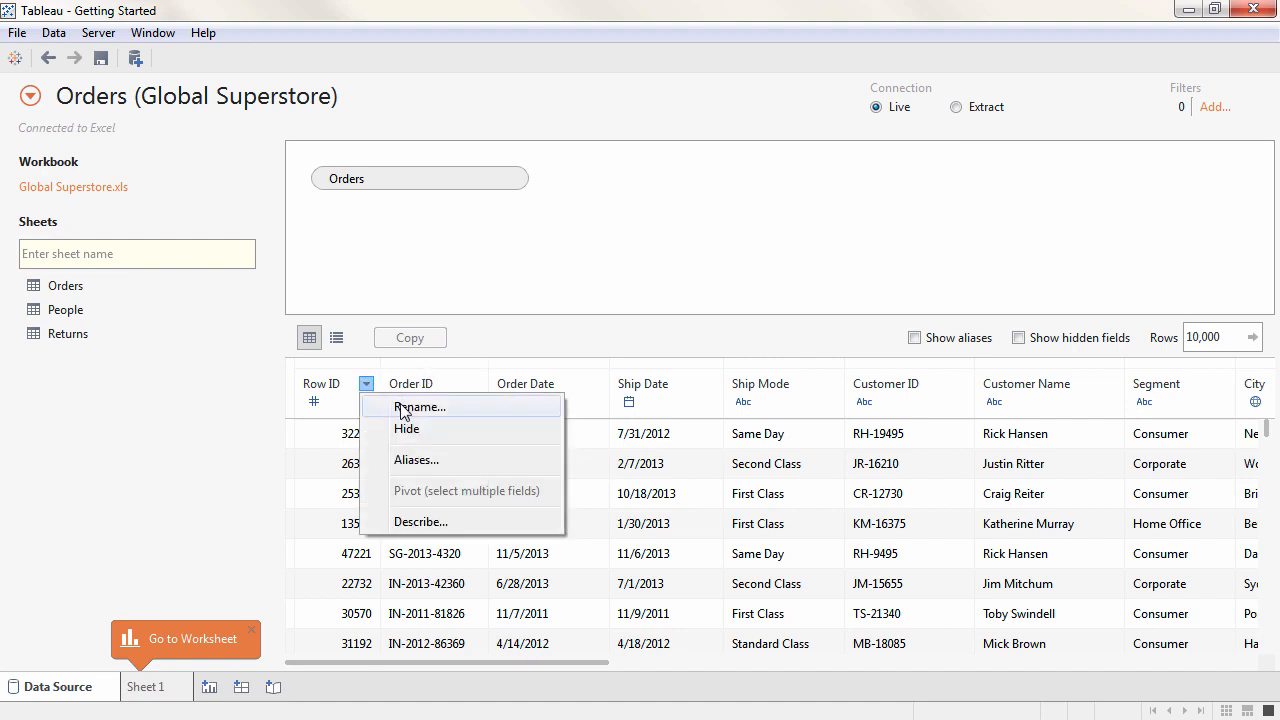
pyautogui.click(315, 403)
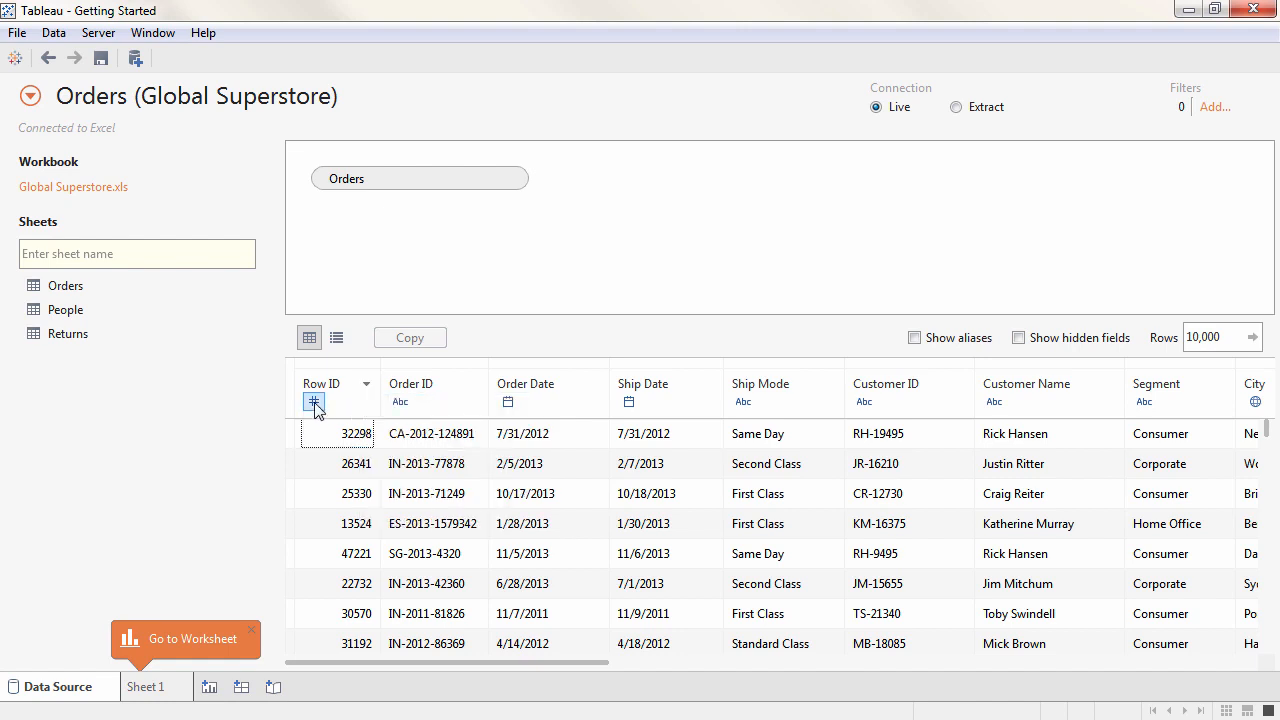
pyautogui.click(314, 403)
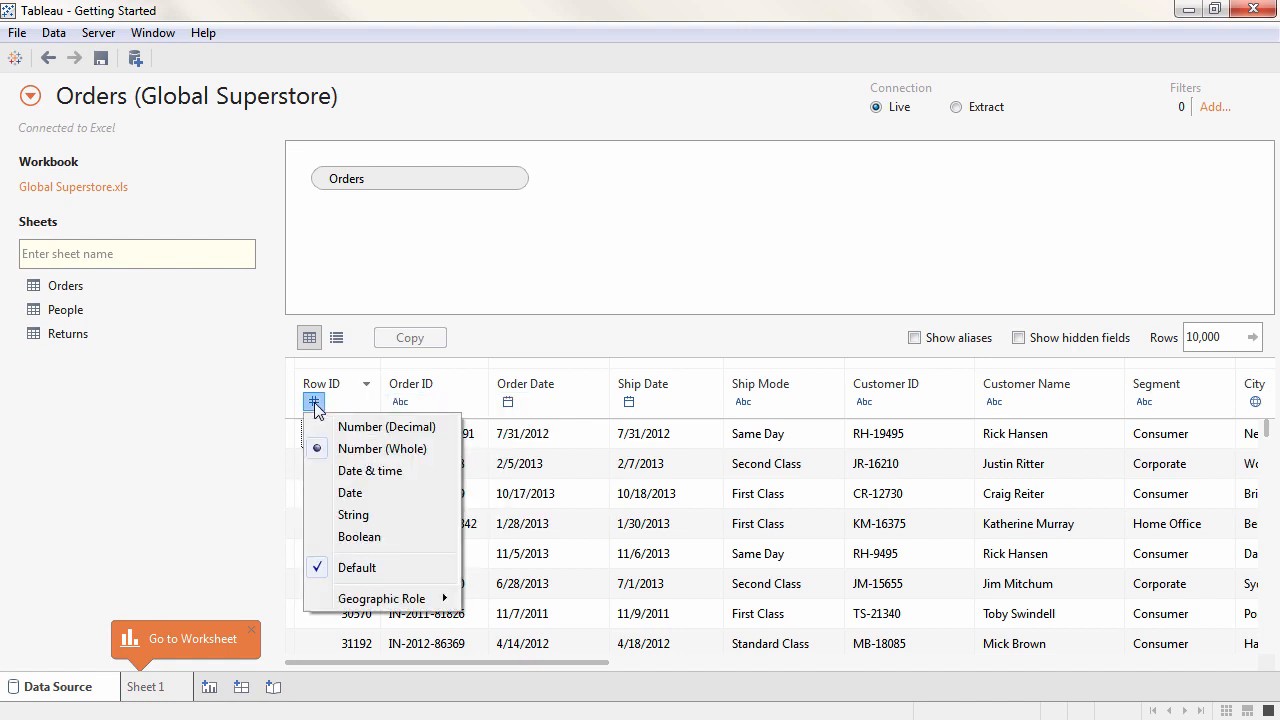
pyautogui.click(352, 514)
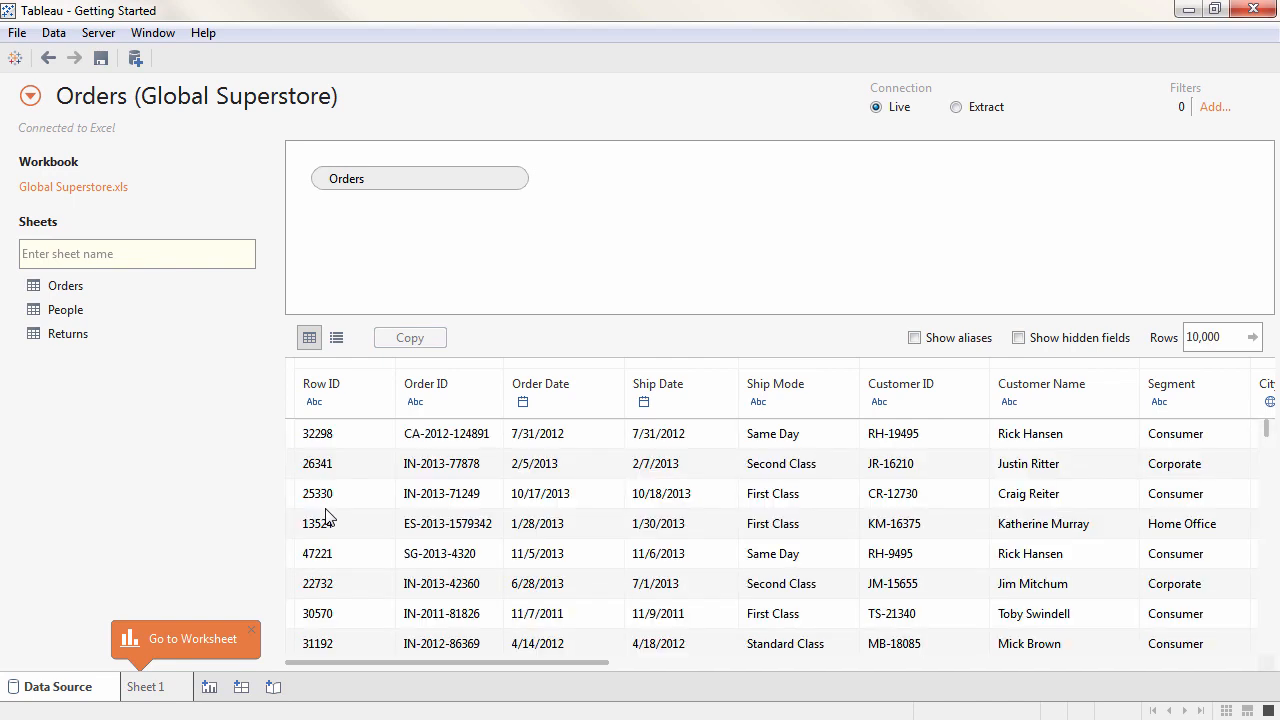
# Split the Order ID field automatically and delete the second and third split columns.
pyautogui.click(489, 385)
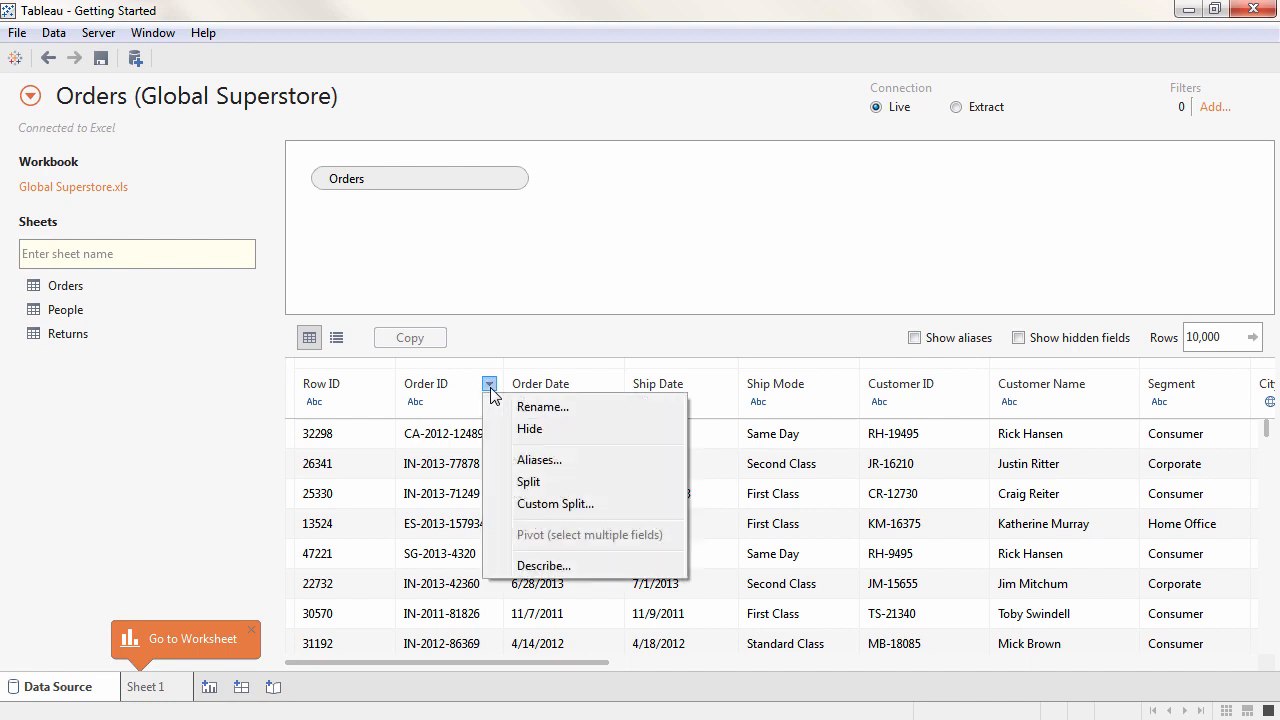
pyautogui.click(512, 481)
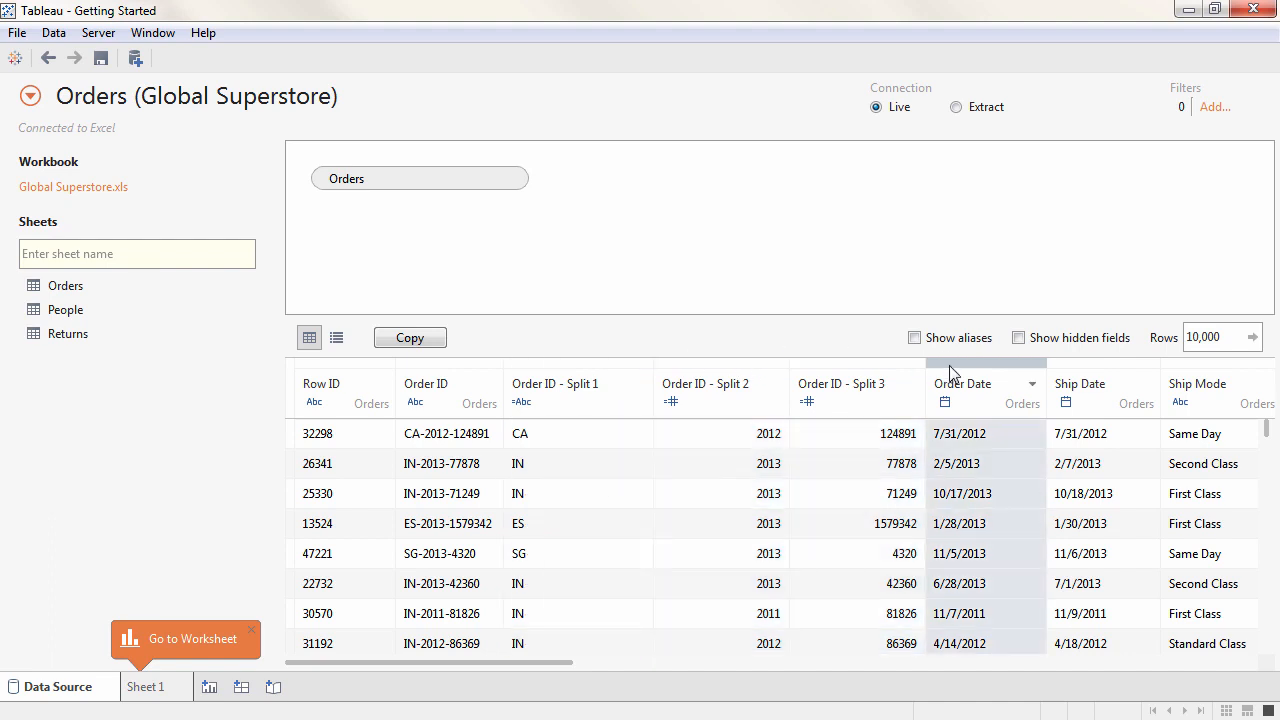
pyautogui.click(775, 384)
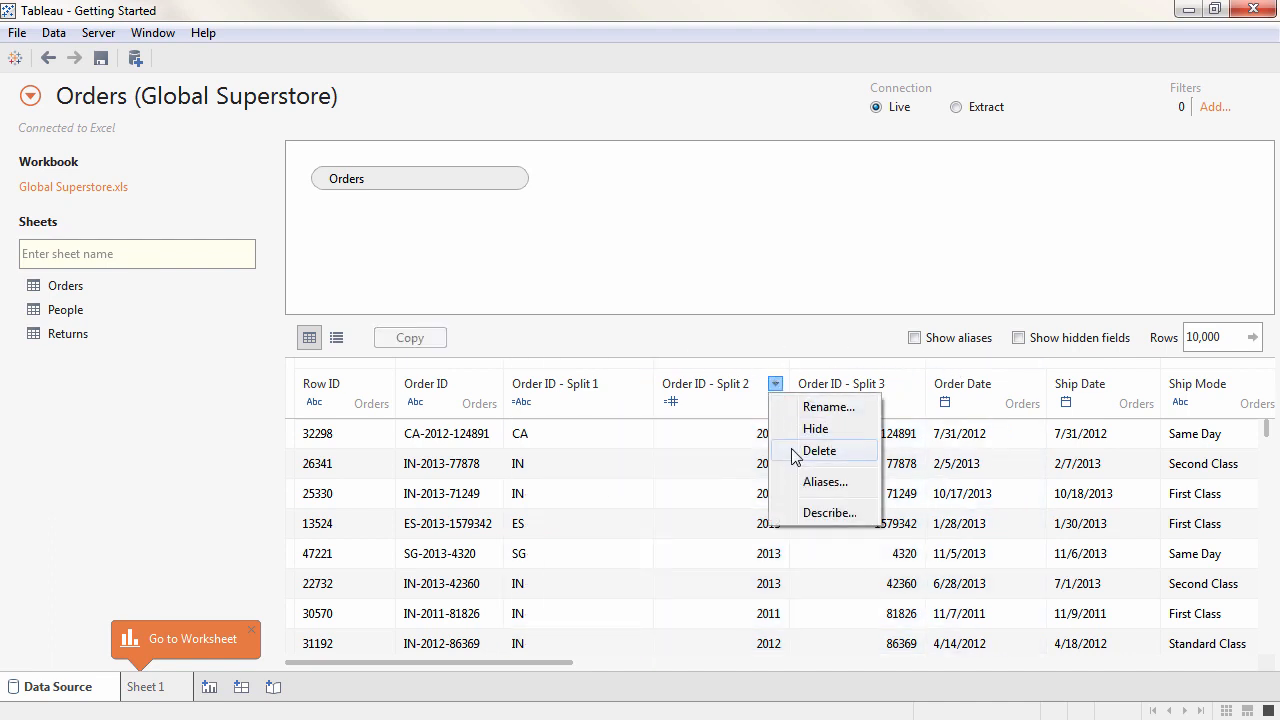
pyautogui.click(800, 450)
pyautogui.click(776, 386)
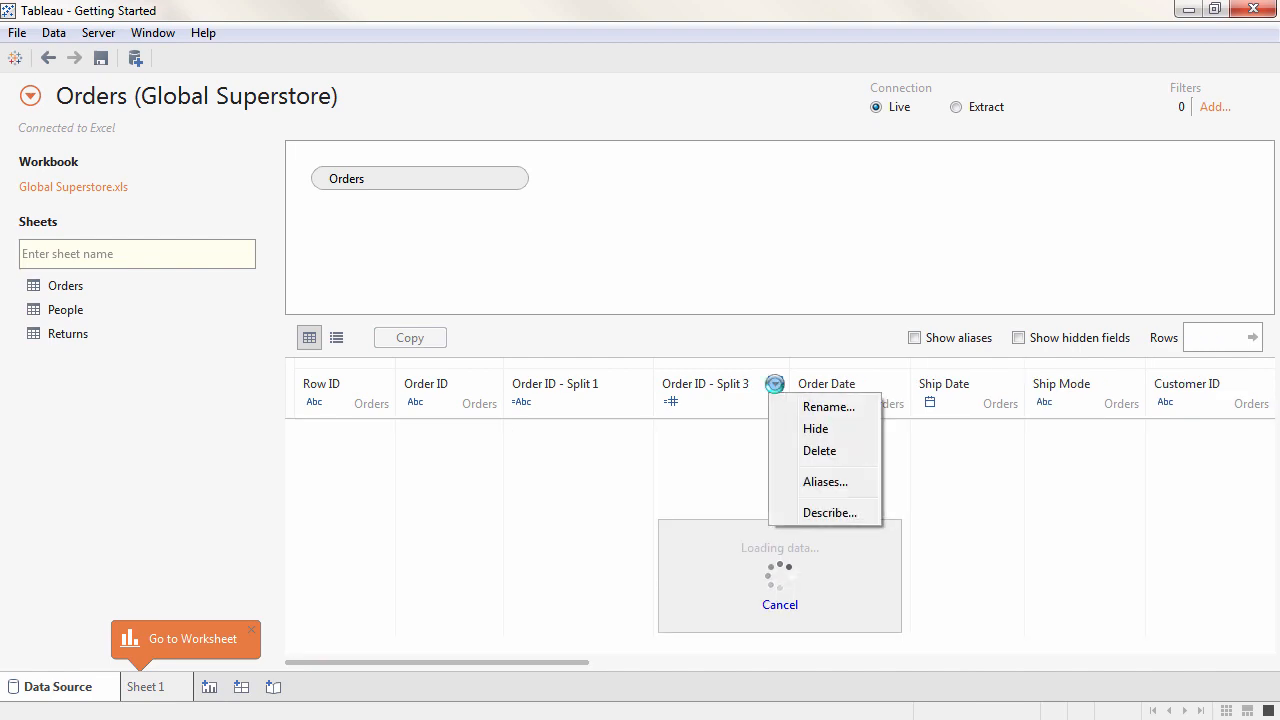
pyautogui.click(800, 449)
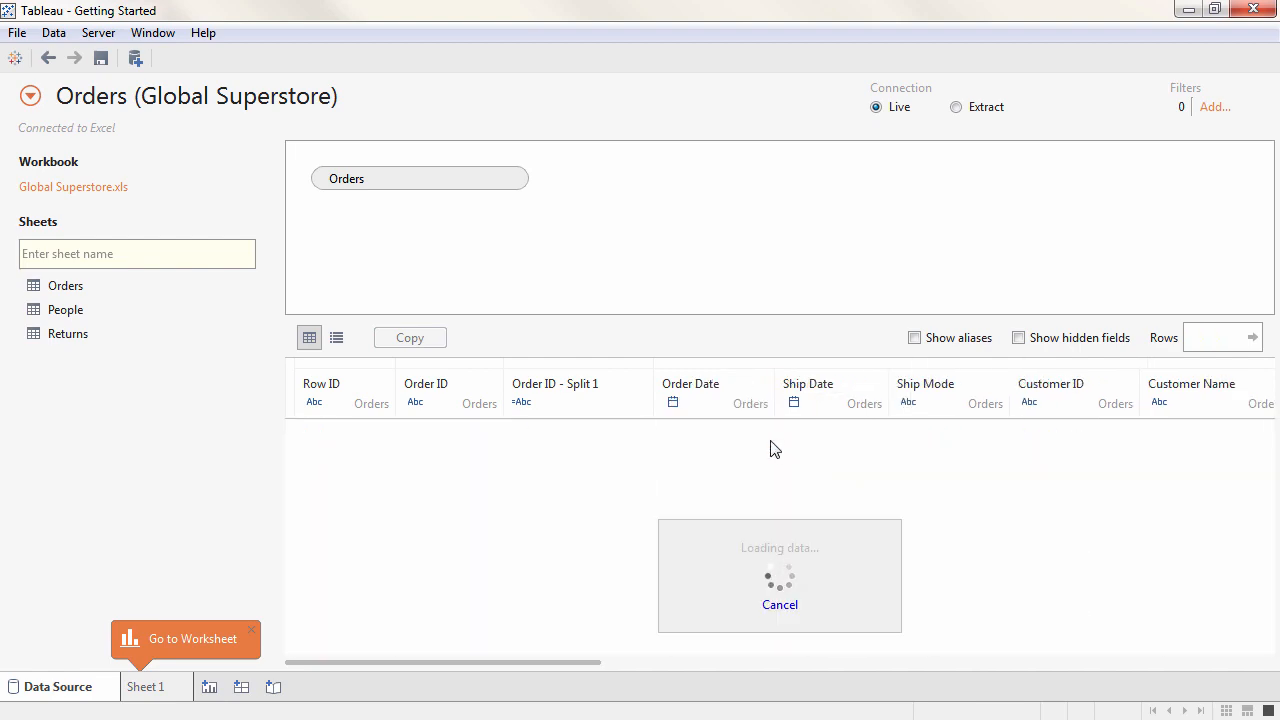
# Rename the remaining Order ID split field to Distribution Center.
pyautogui.click(640, 384)
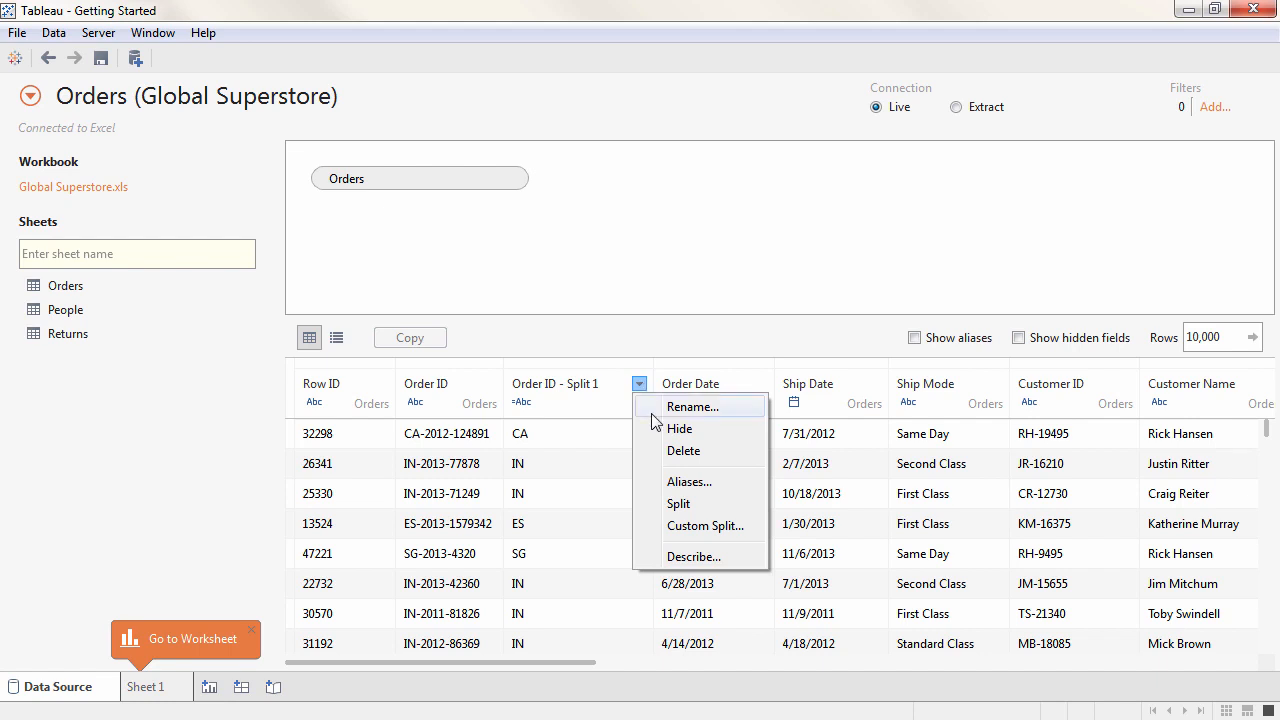
pyautogui.click(651, 406)
pyautogui.write('Distribution Center')
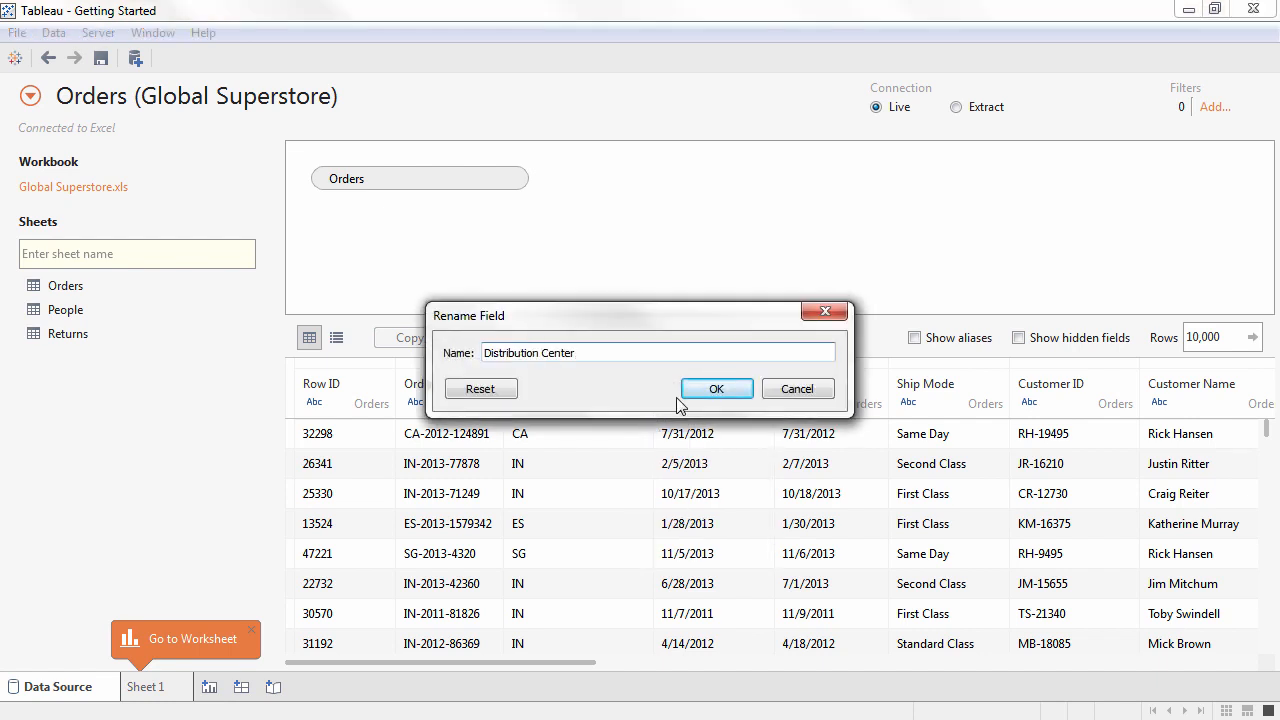
pyautogui.click(733, 393)
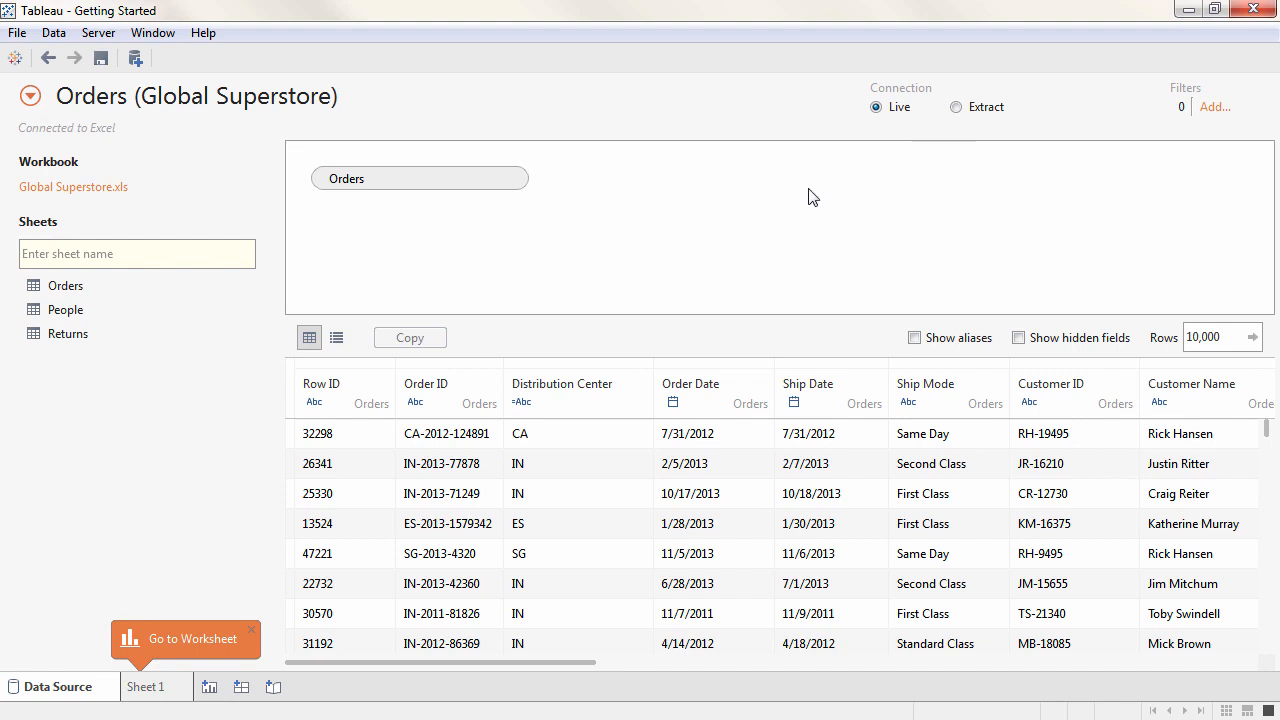
# Go to Sheet 1 and enlarge the Dimensions area until all of its fields are shown.
pyautogui.click(148, 687)
pyautogui.moveTo(159, 687)
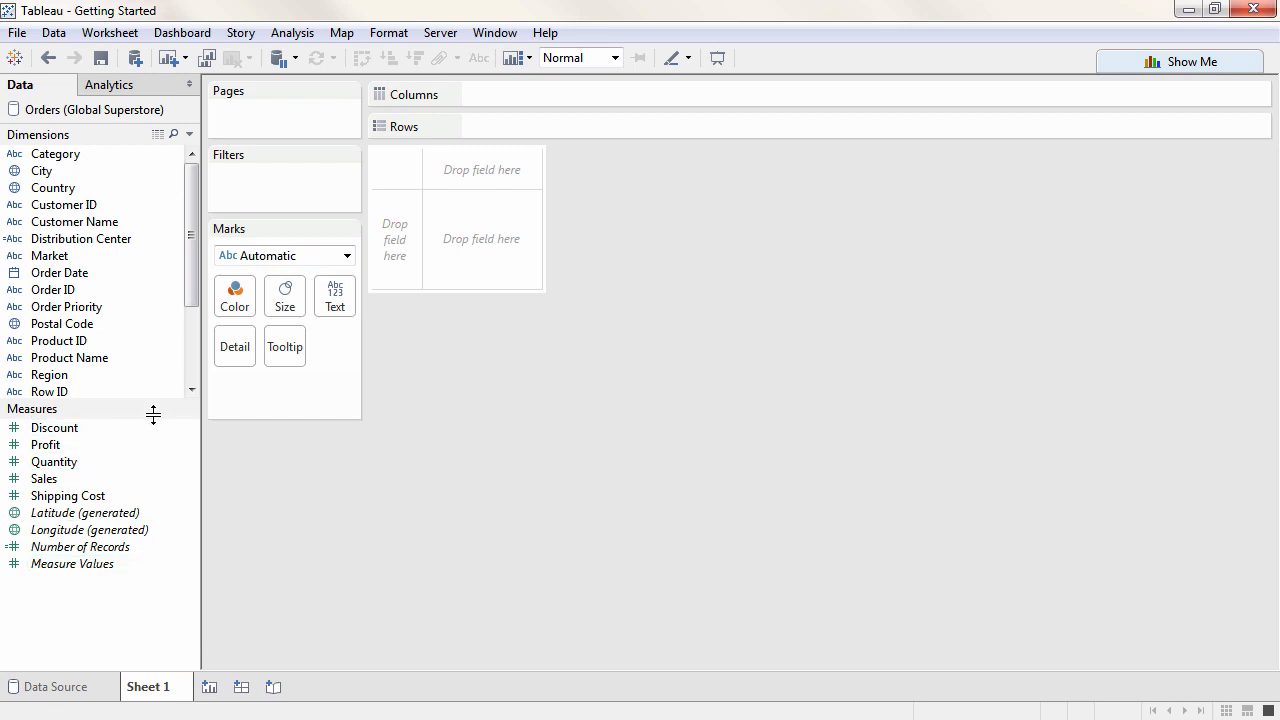
pyautogui.moveTo(151, 411); pyautogui.dragTo(146, 526)
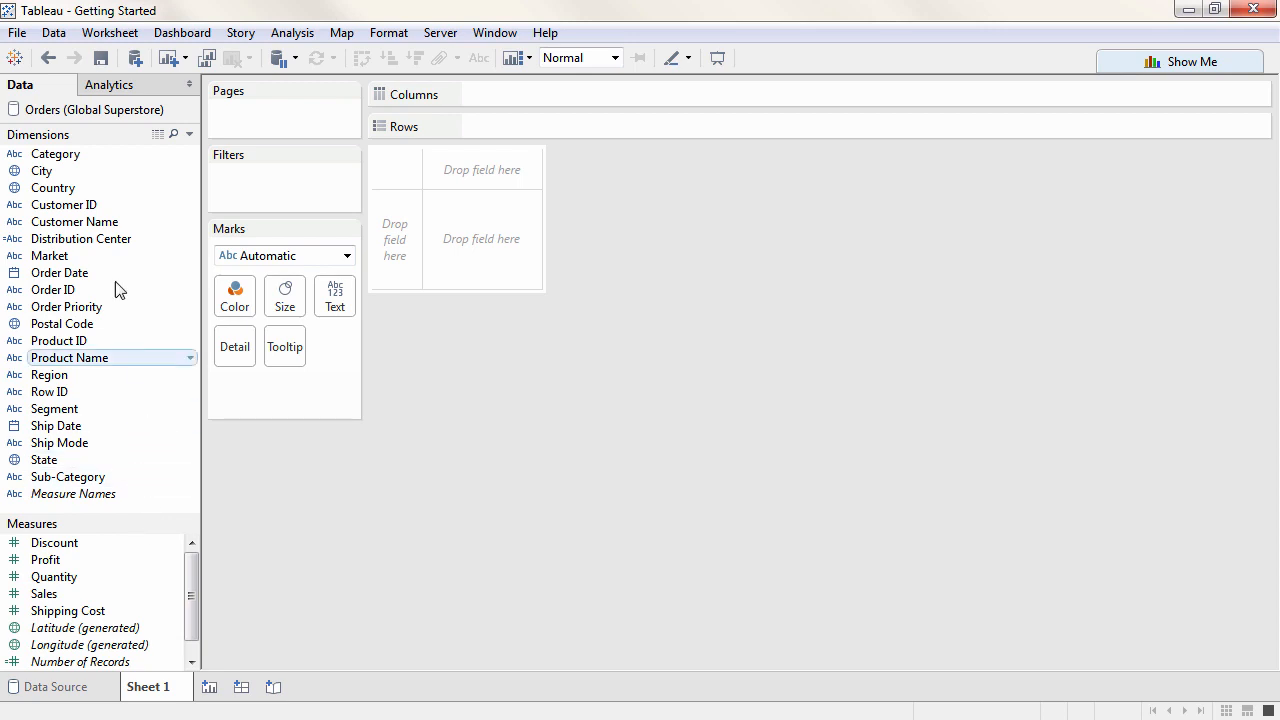
# Build a bar chart with Category and Segment on Rows, Market and Quantity on Columns, and Market on Color.
pyautogui.moveTo(92, 160)
pyautogui.mouseDown()
pyautogui.moveTo(499, 122)
pyautogui.moveTo(442, 142)
pyautogui.mouseUp()
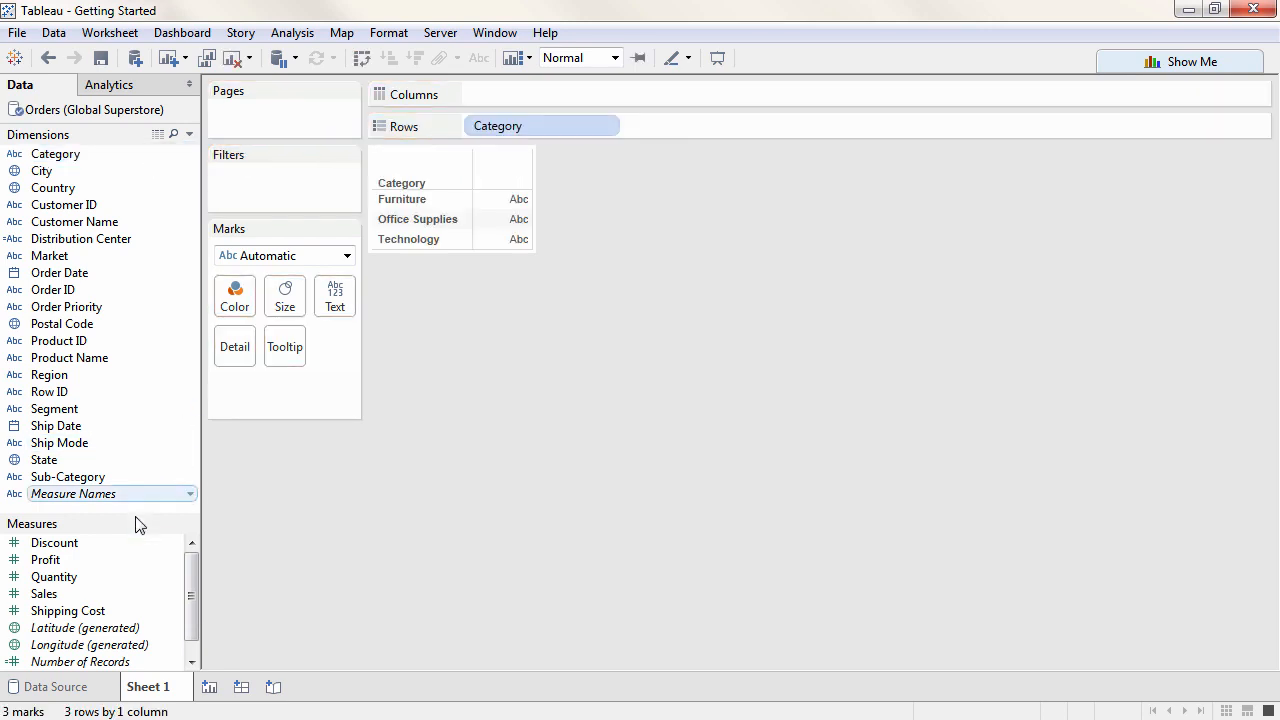
pyautogui.moveTo(123, 579); pyautogui.dragTo(502, 90)
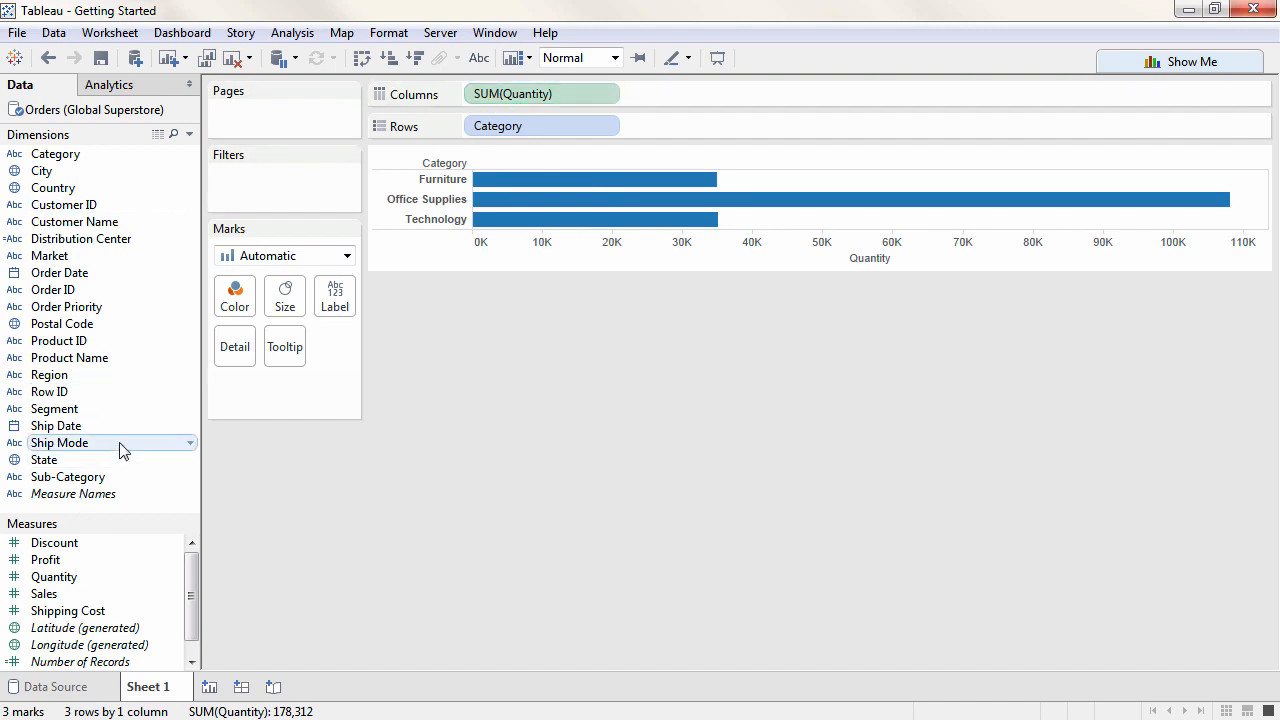
pyautogui.moveTo(123, 410); pyautogui.dragTo(588, 207)
pyautogui.moveTo(712, 137); pyautogui.dragTo(713, 137)
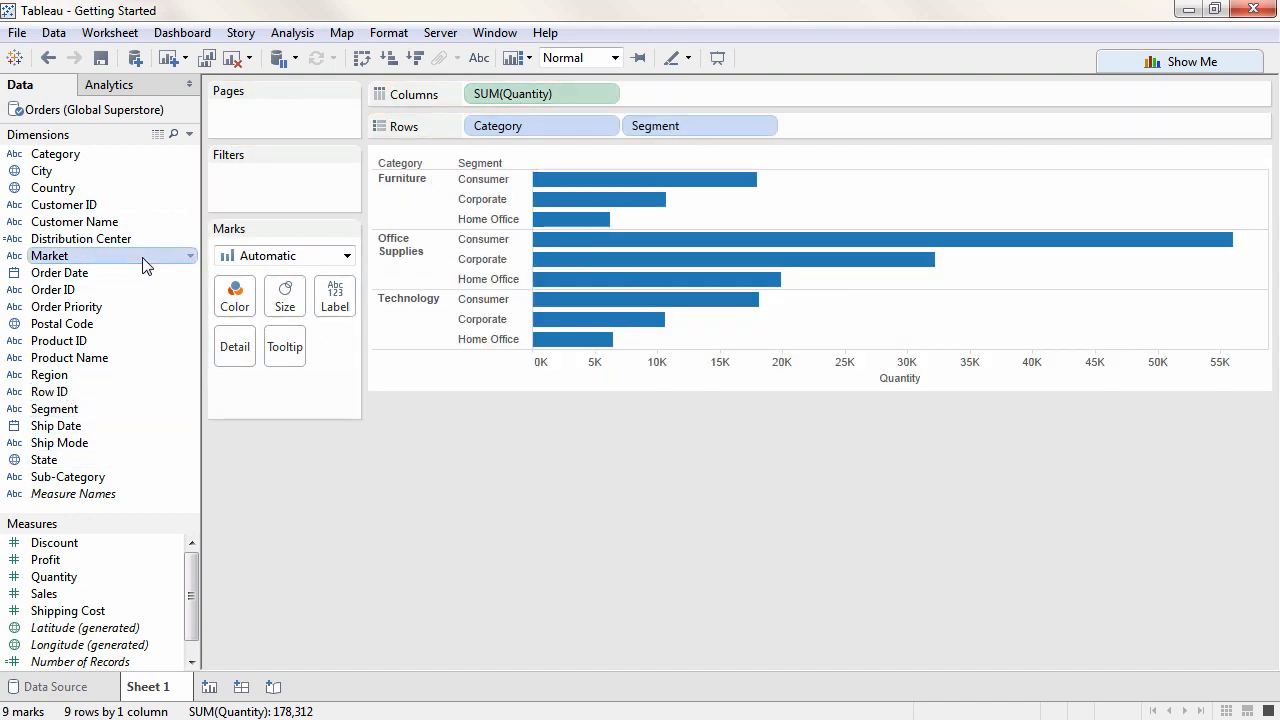
pyautogui.moveTo(183, 255); pyautogui.dragTo(477, 103)
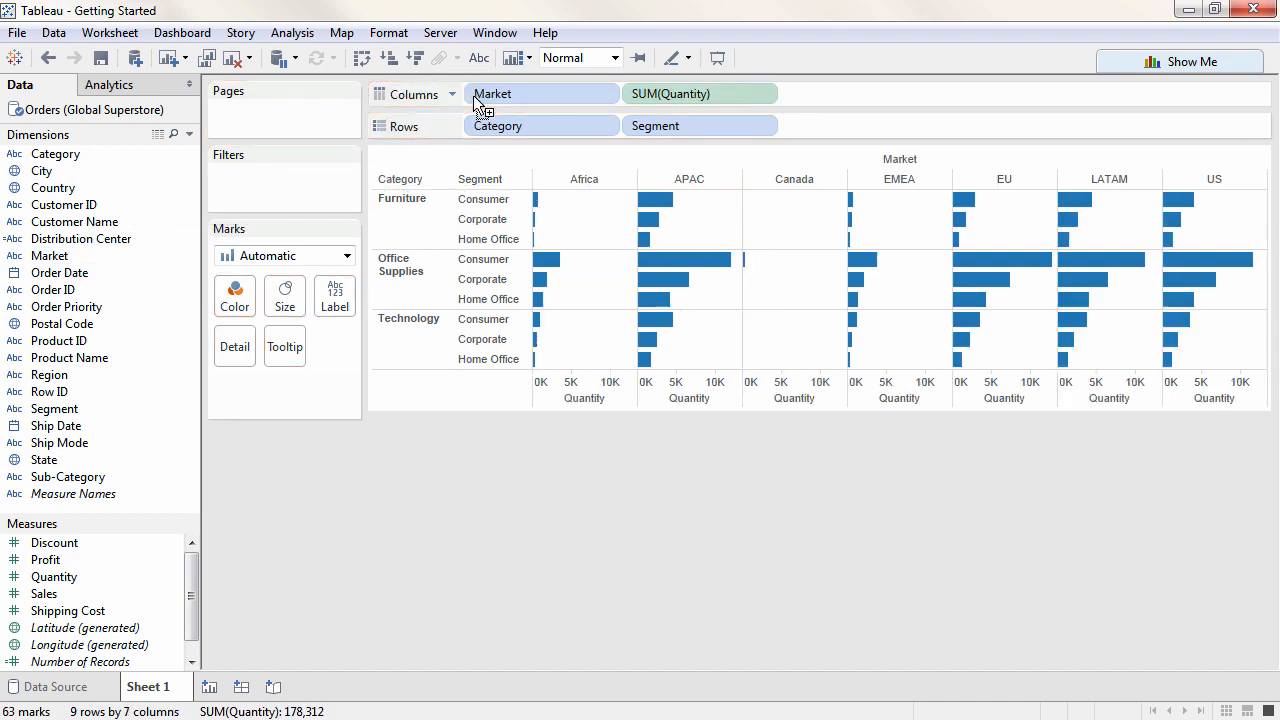
pyautogui.moveTo(189, 255); pyautogui.dragTo(240, 300)
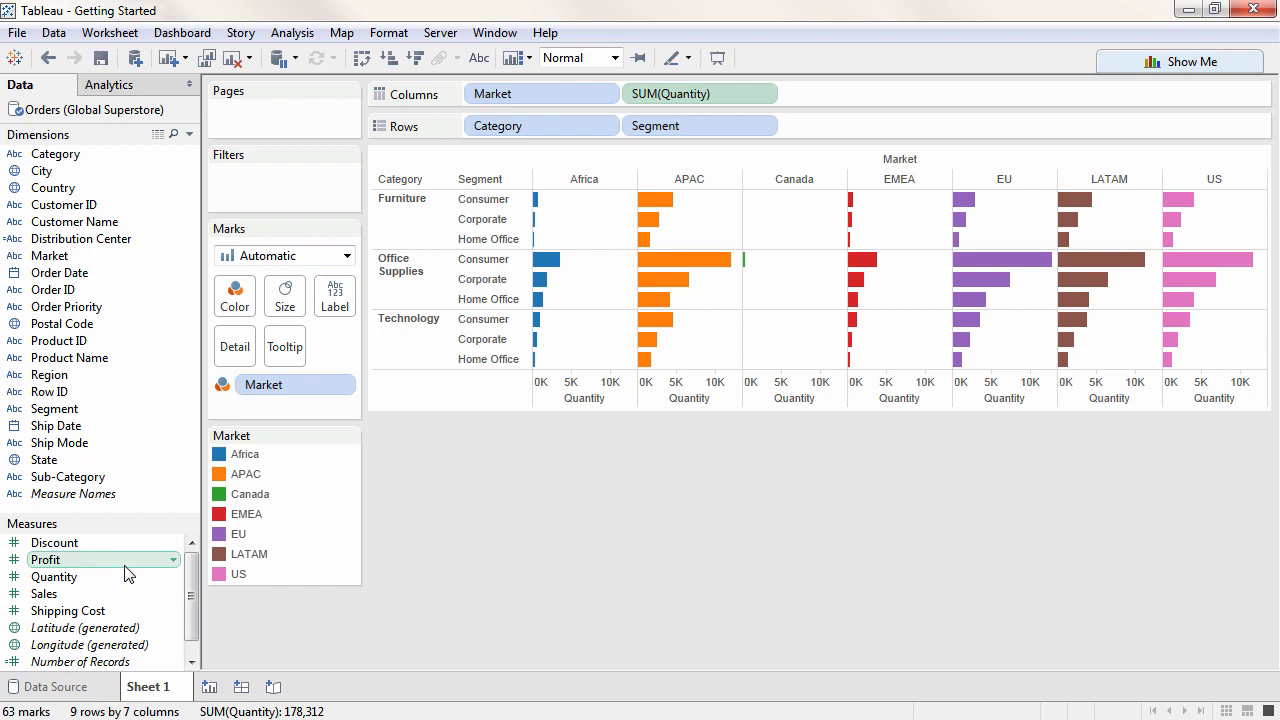
# Clear the worksheet and place Sales on Rows to chart total sales as a single bar.
pyautogui.click(237, 60)
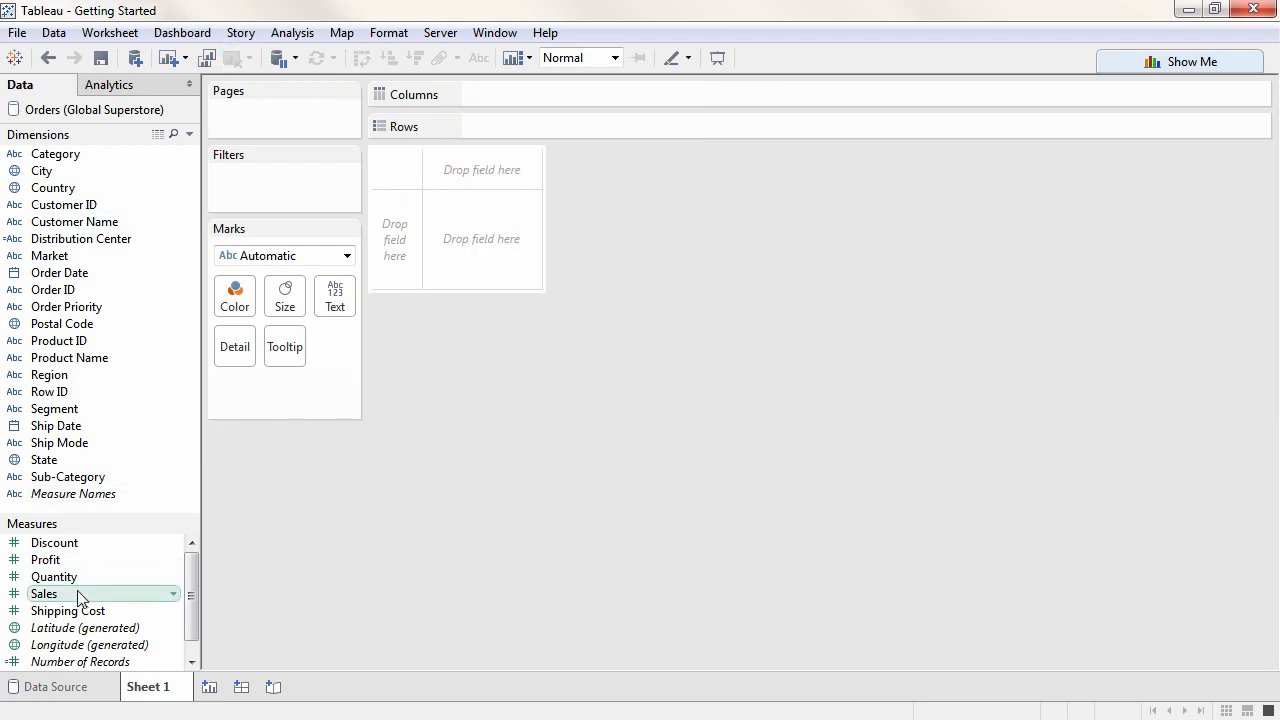
pyautogui.moveTo(80, 597); pyautogui.dragTo(392, 248)
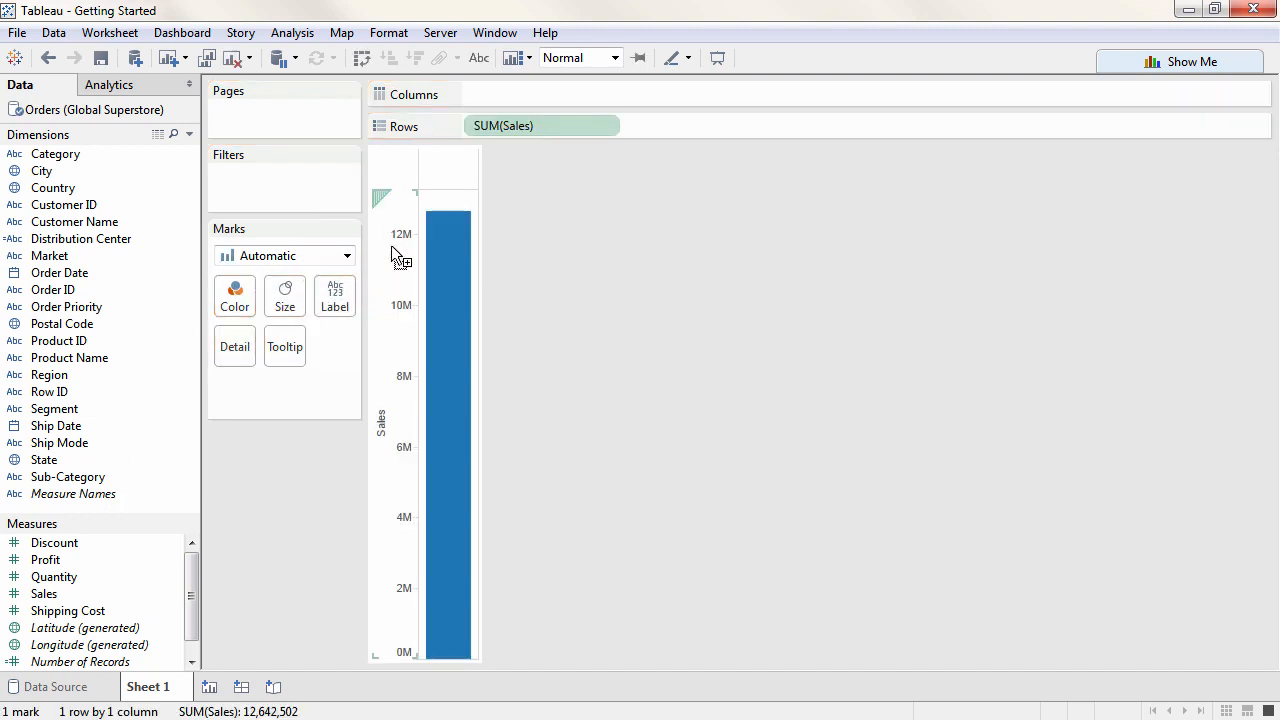
pyautogui.moveTo(451, 251)
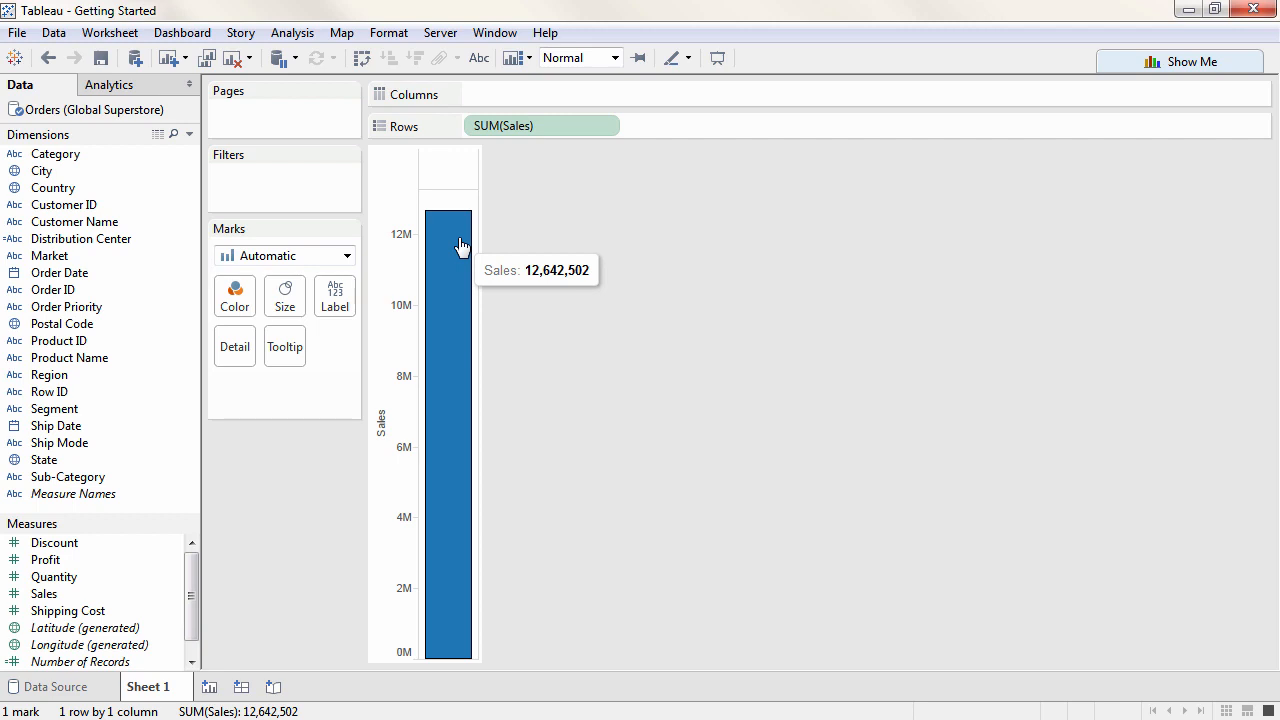
# Place Order Date on Columns, expand it to quarters, and move the year level after the quarter level.
pyautogui.moveTo(149, 277); pyautogui.dragTo(463, 172)
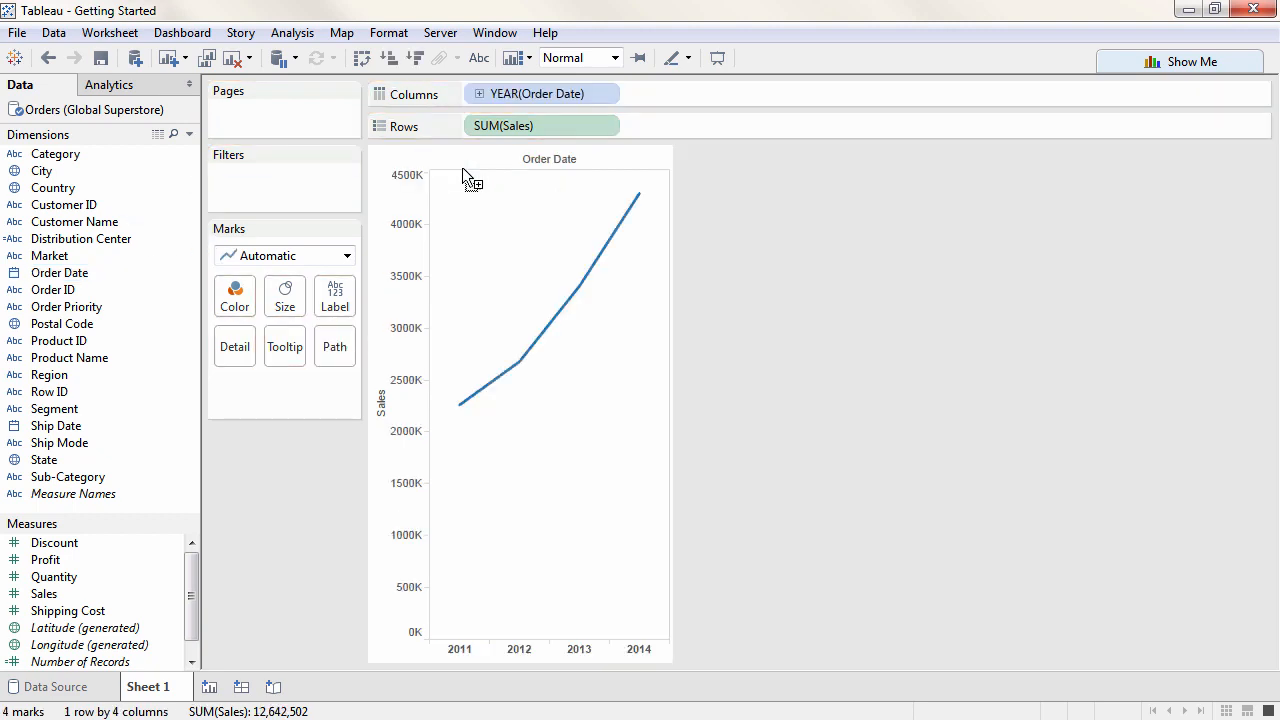
pyautogui.click(480, 94)
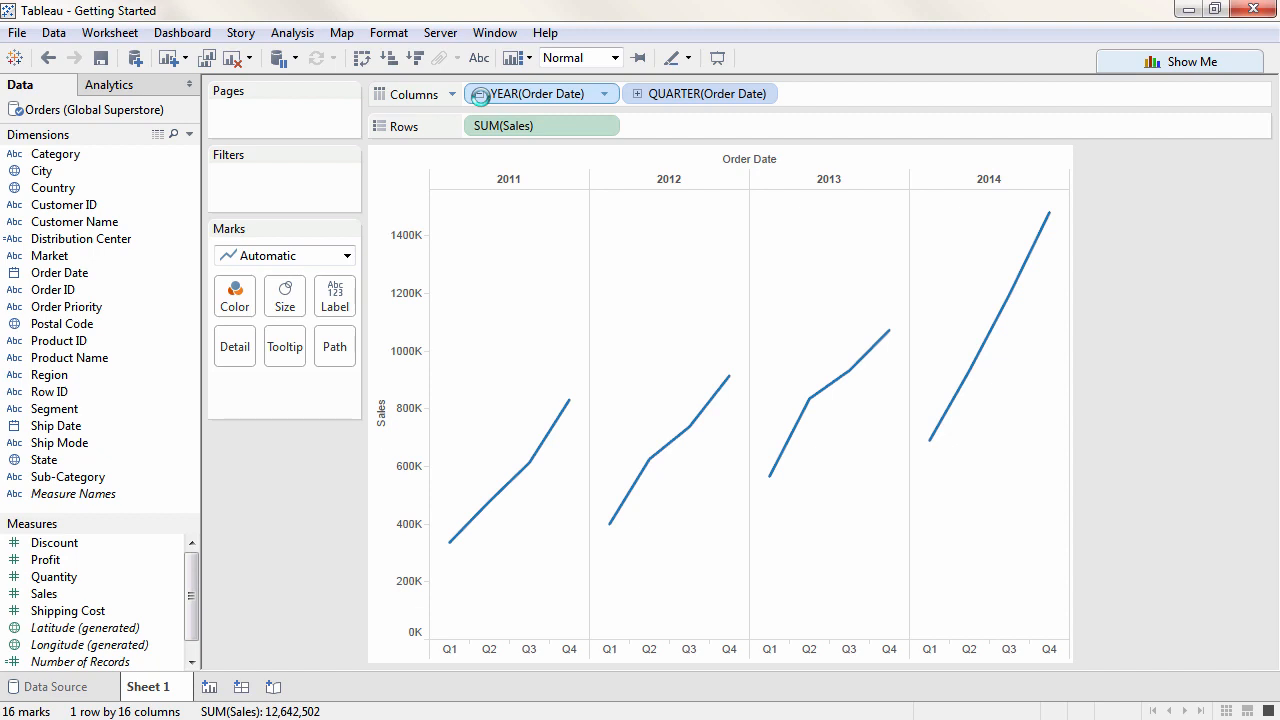
pyautogui.moveTo(509, 100); pyautogui.dragTo(800, 95)
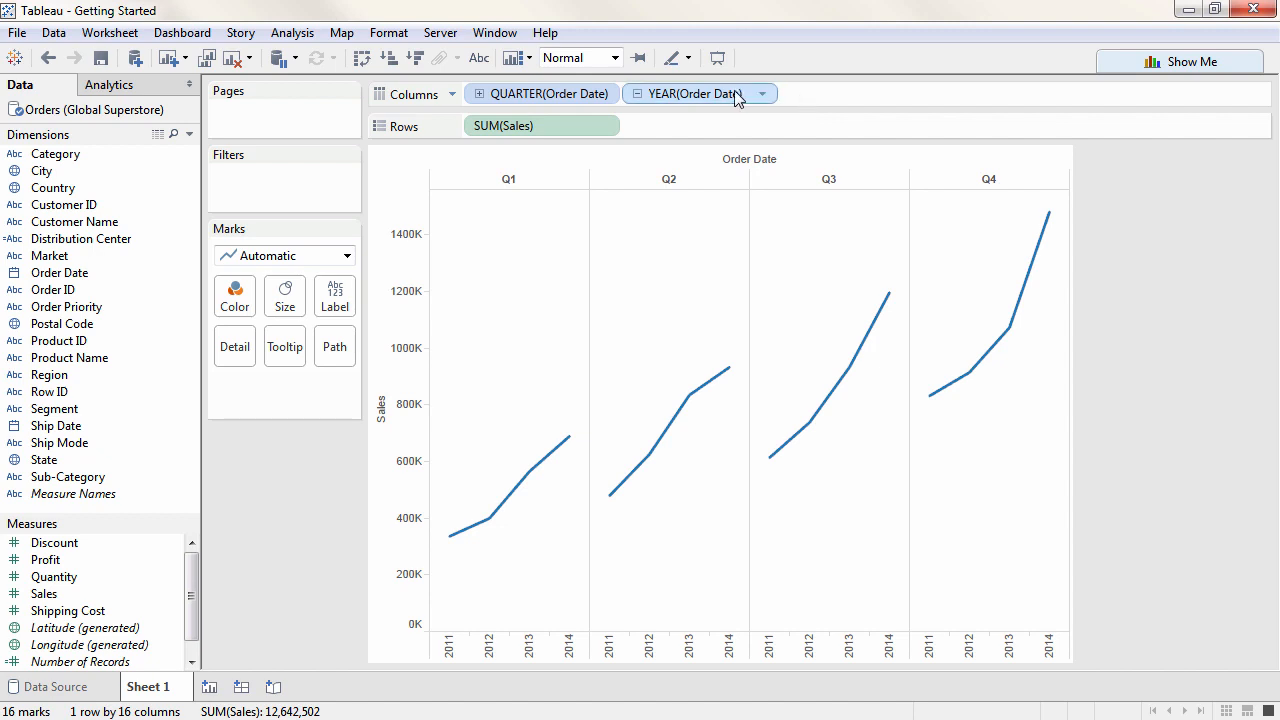
# Move the year of Order Date from Columns to Color and change the remaining quarter level to Month.
pyautogui.moveTo(742, 95); pyautogui.dragTo(240, 297)
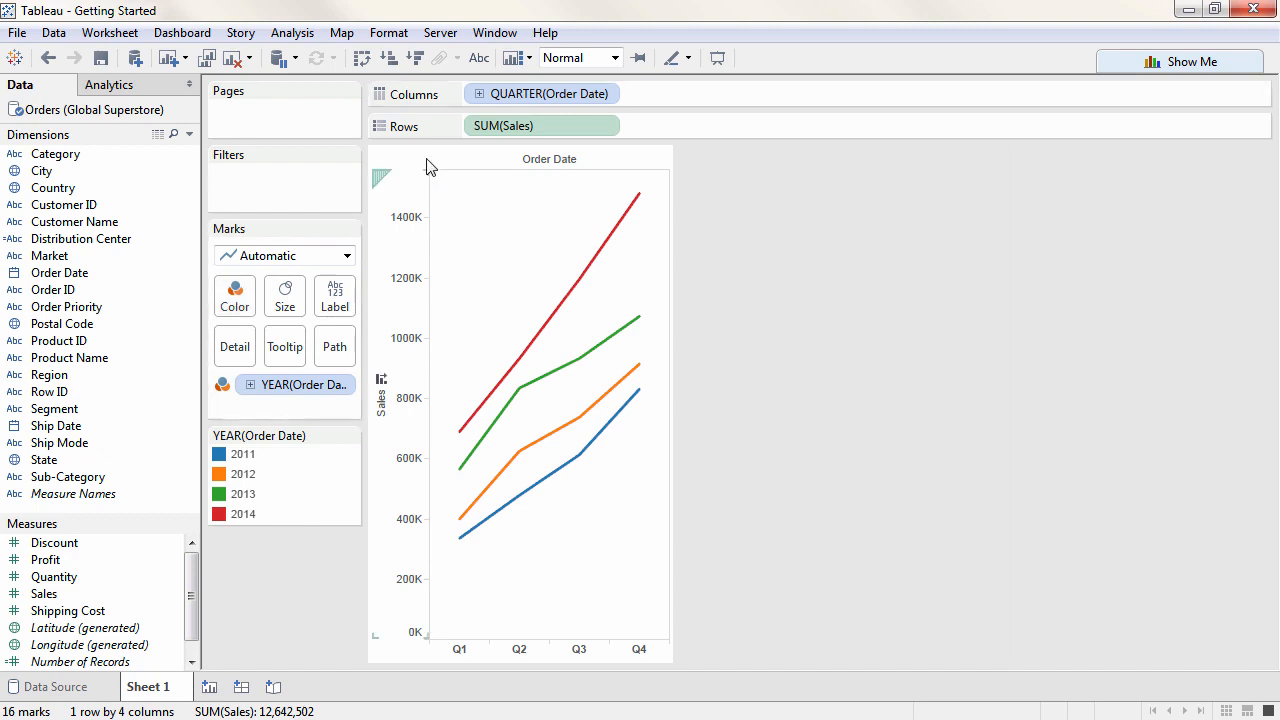
pyautogui.click(606, 94)
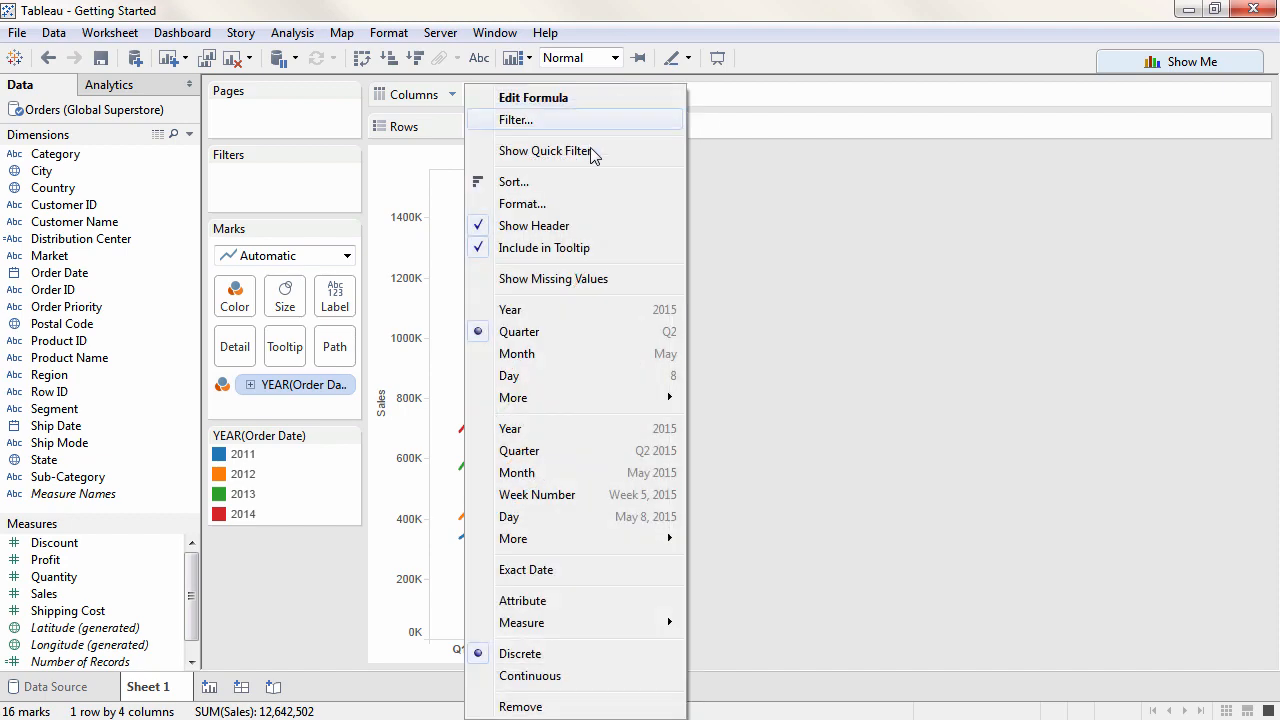
pyautogui.click(567, 356)
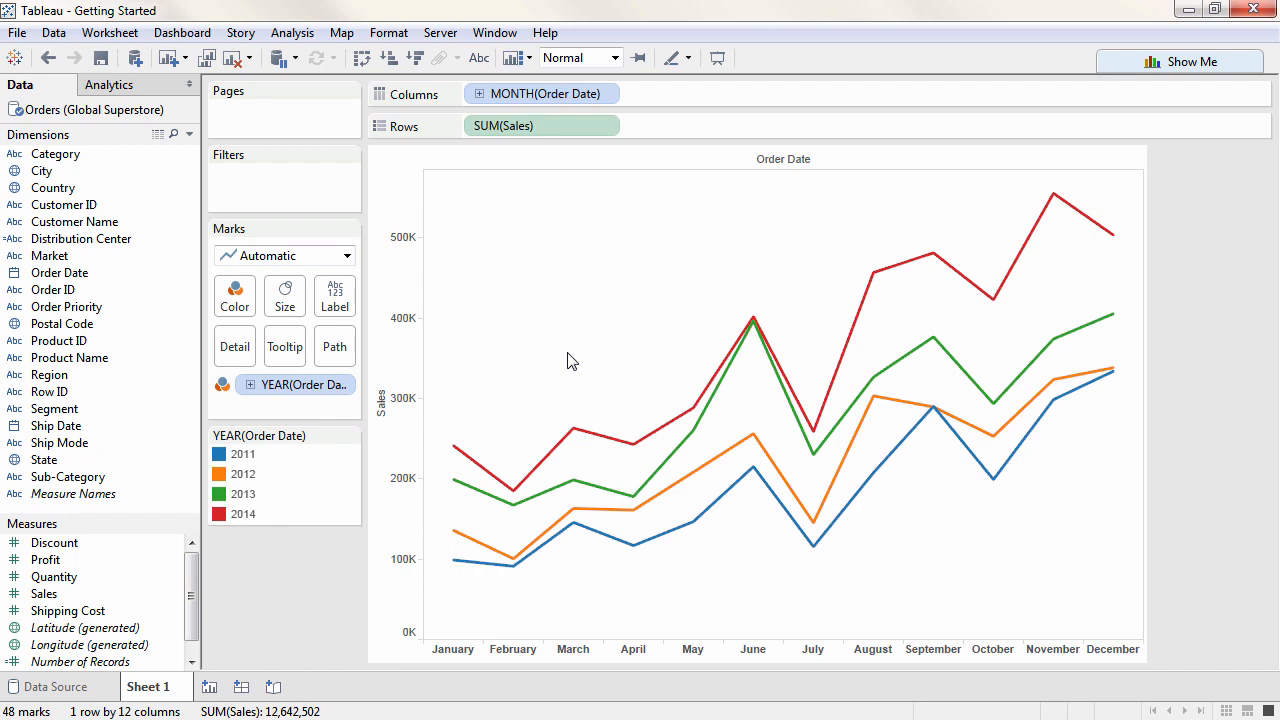
# Try Average as the aggregation for Sales on Rows, and undo the change.
pyautogui.click(608, 128)
pyautogui.moveTo(578, 356)
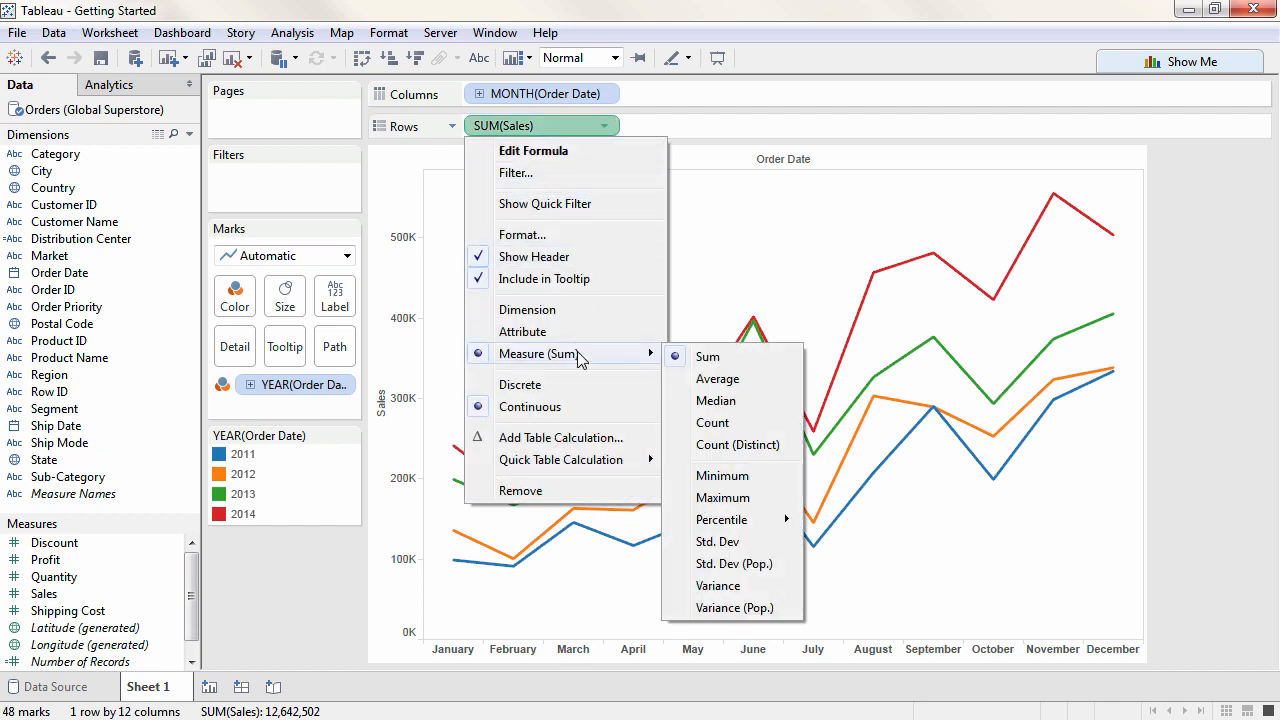
pyautogui.click(708, 379)
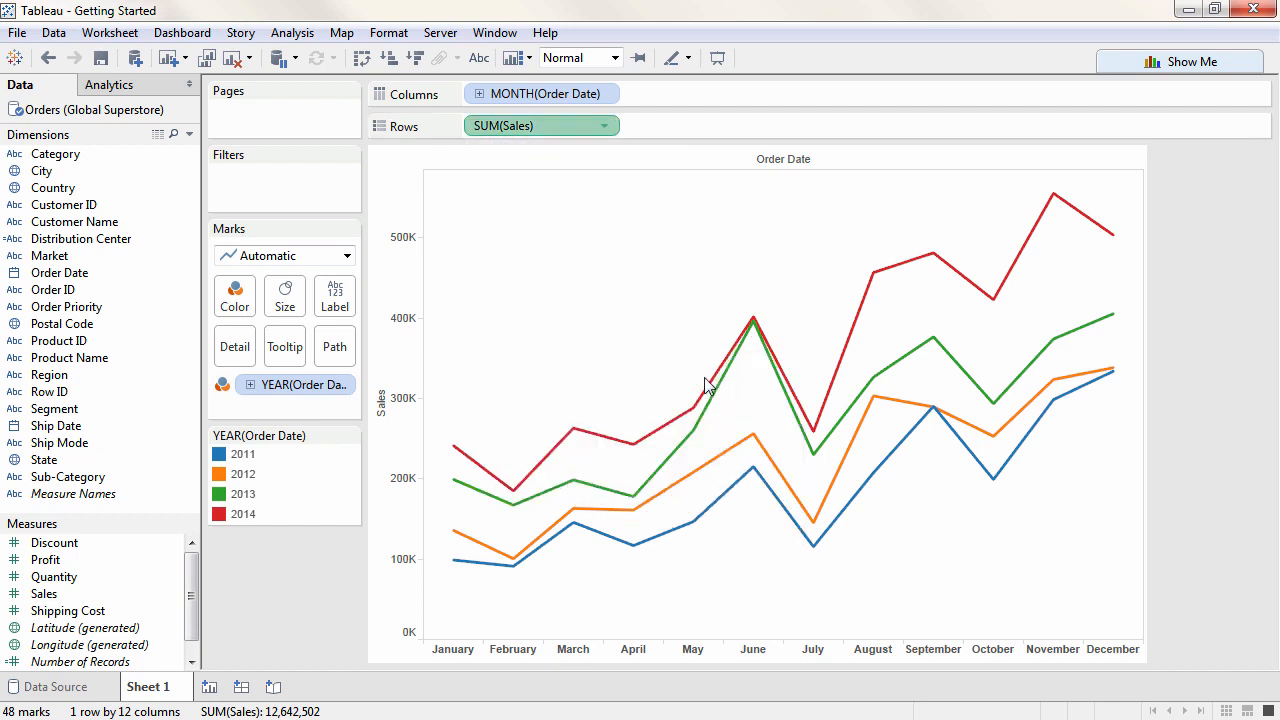
pyautogui.click(48, 58)
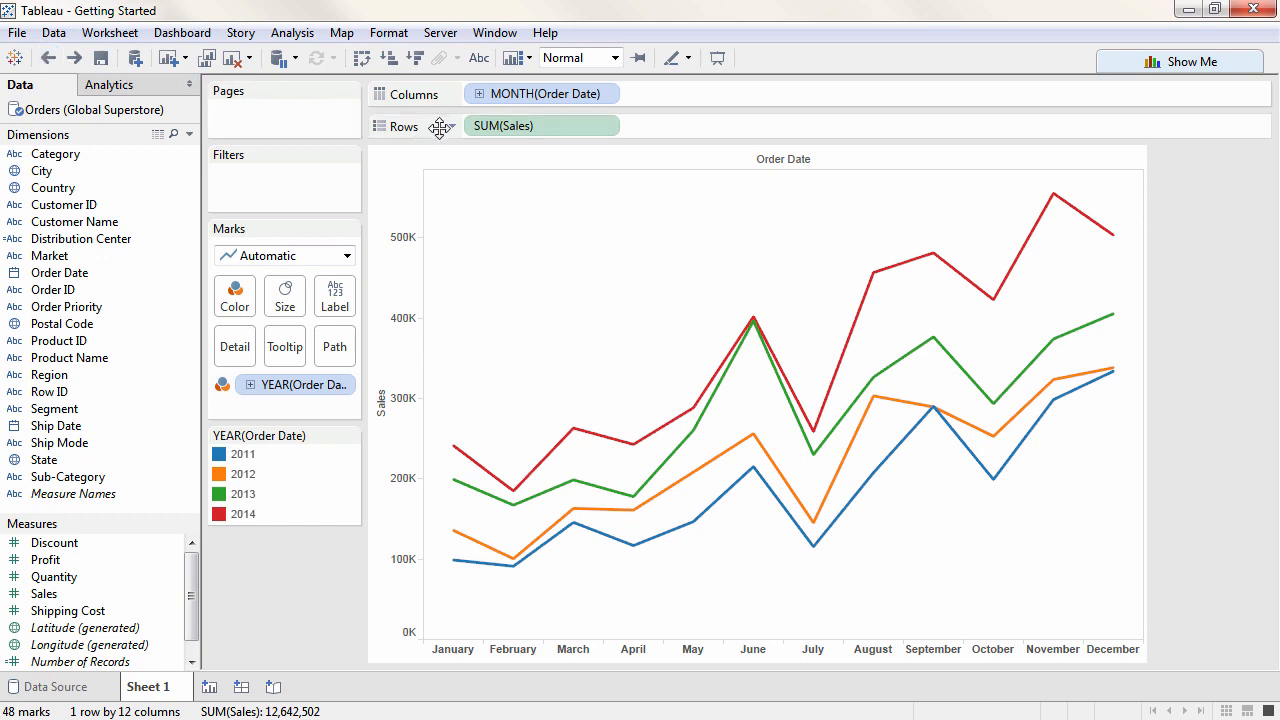
# Apply the Year over Year Growth quick table calculation to Sales on Rows.
pyautogui.click(605, 129)
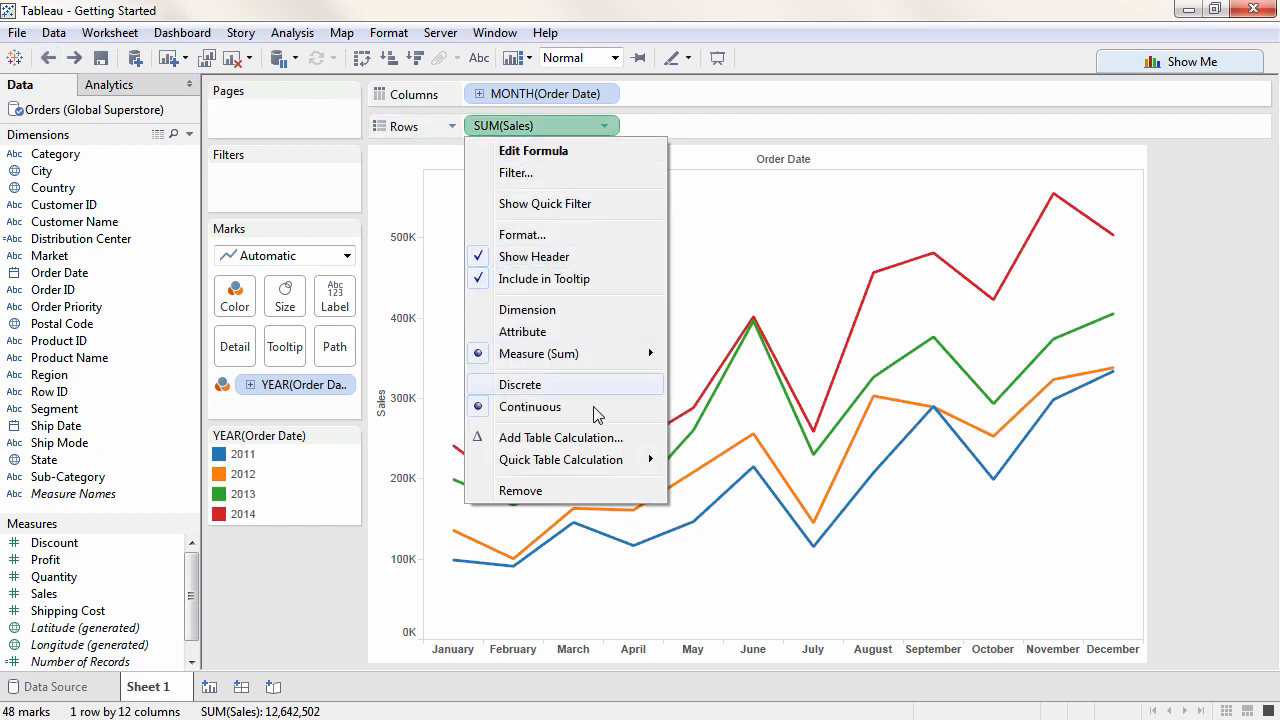
pyautogui.moveTo(590, 465)
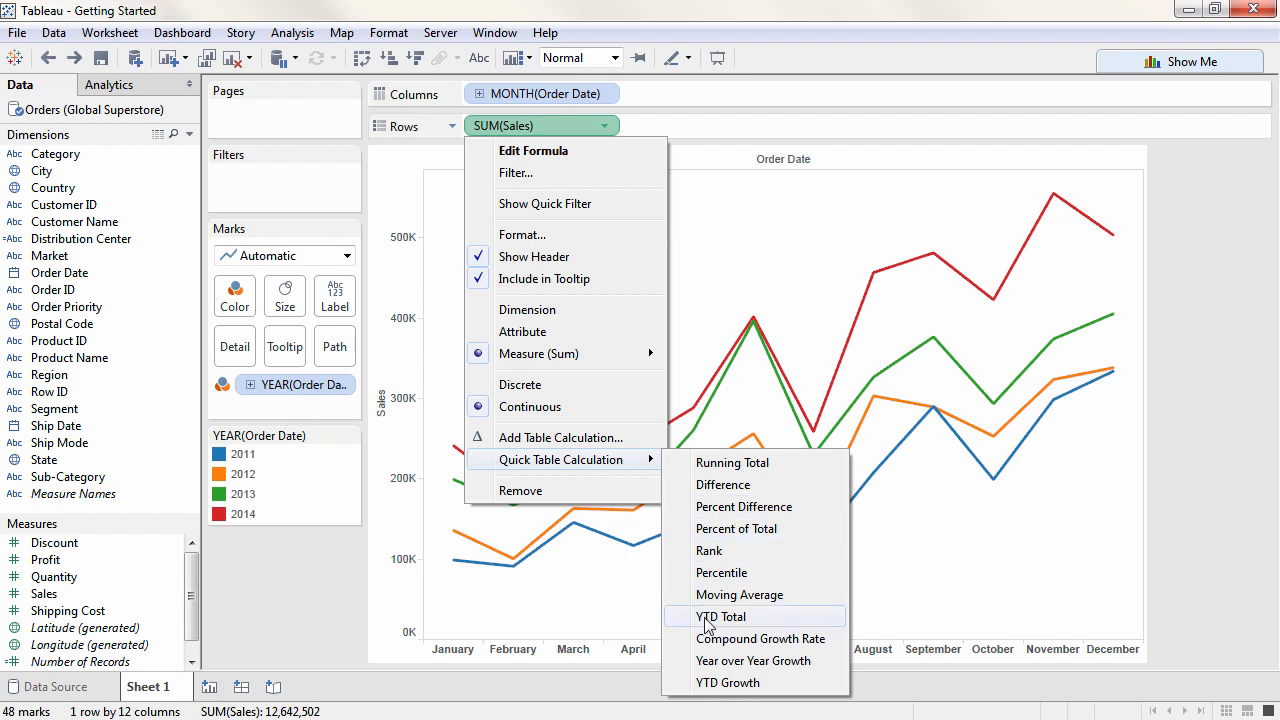
pyautogui.click(725, 662)
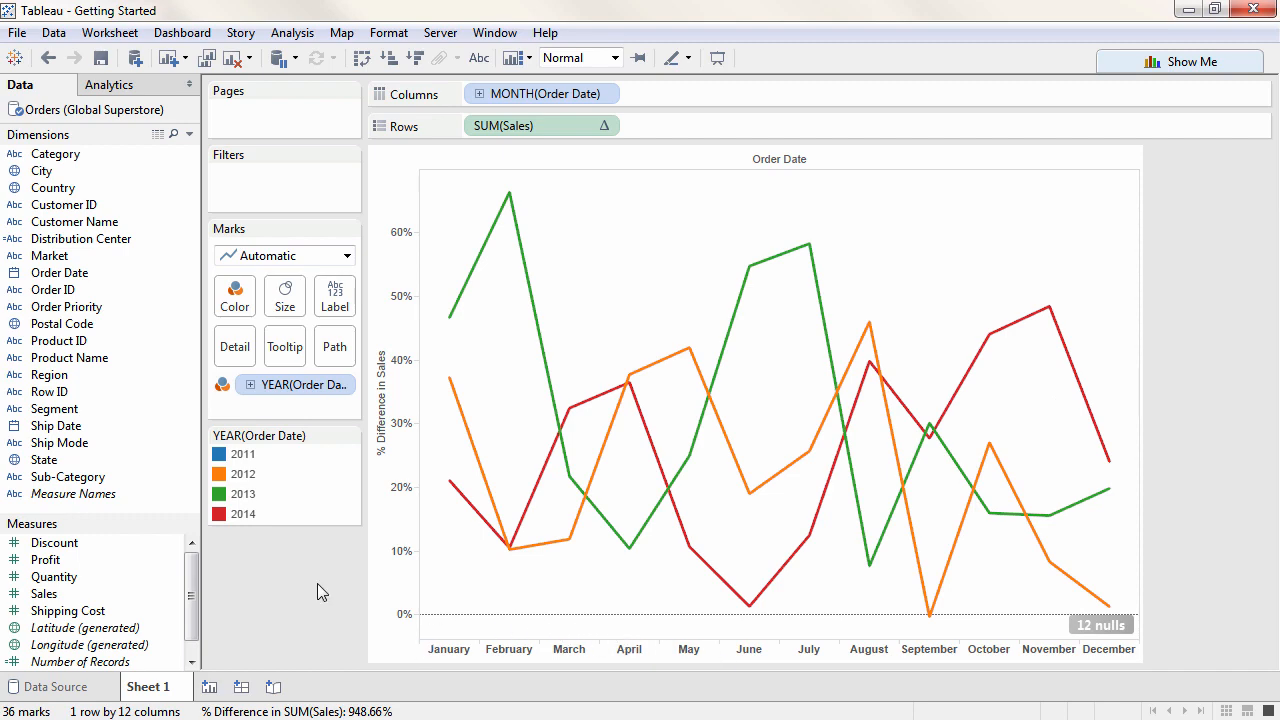
# Add a second Sales measure to Rows and move the year-over-year growth calculation from Rows to Tooltip.
pyautogui.moveTo(150, 598); pyautogui.dragTo(664, 126)
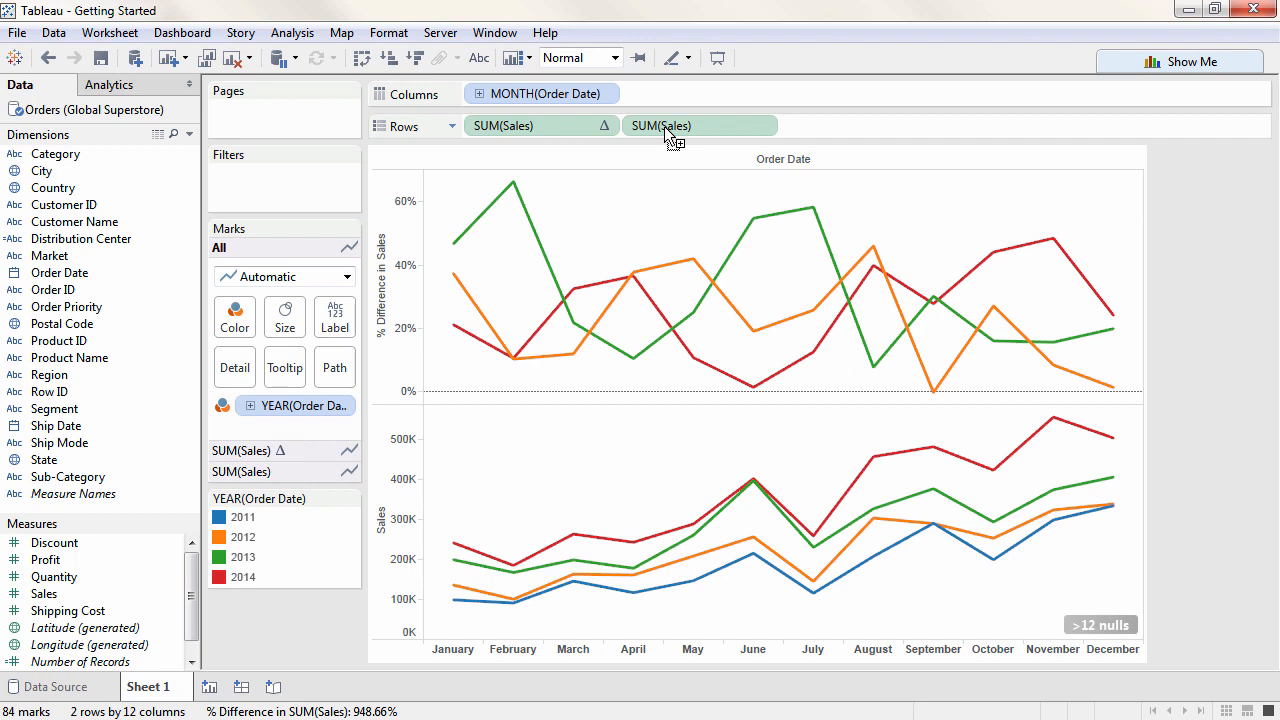
pyautogui.moveTo(553, 126)
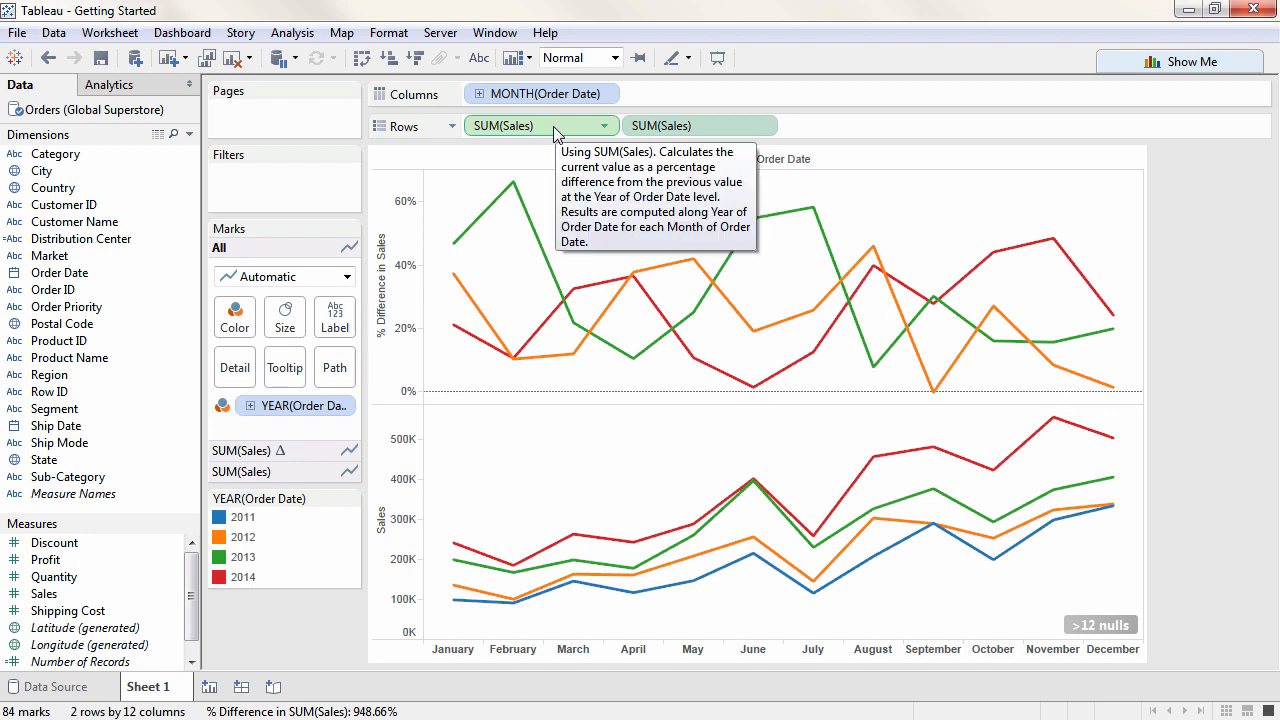
pyautogui.moveTo(553, 126); pyautogui.dragTo(289, 363)
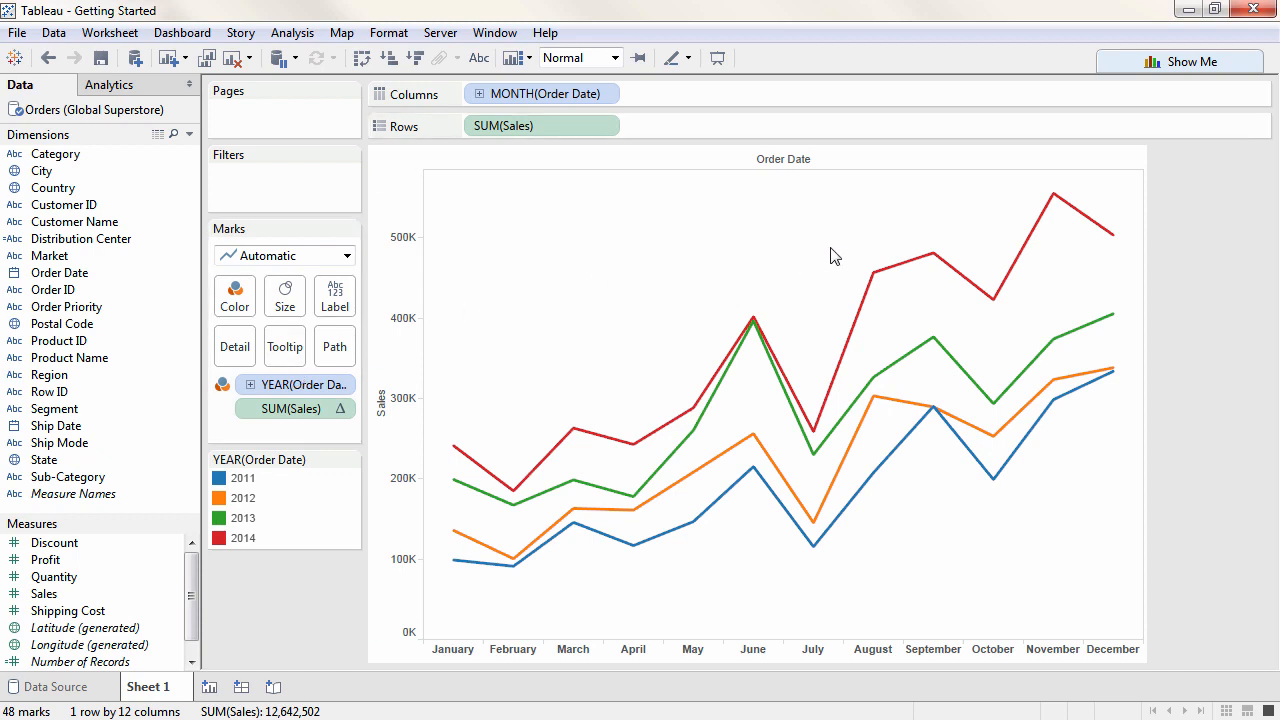
pyautogui.moveTo(933, 258)
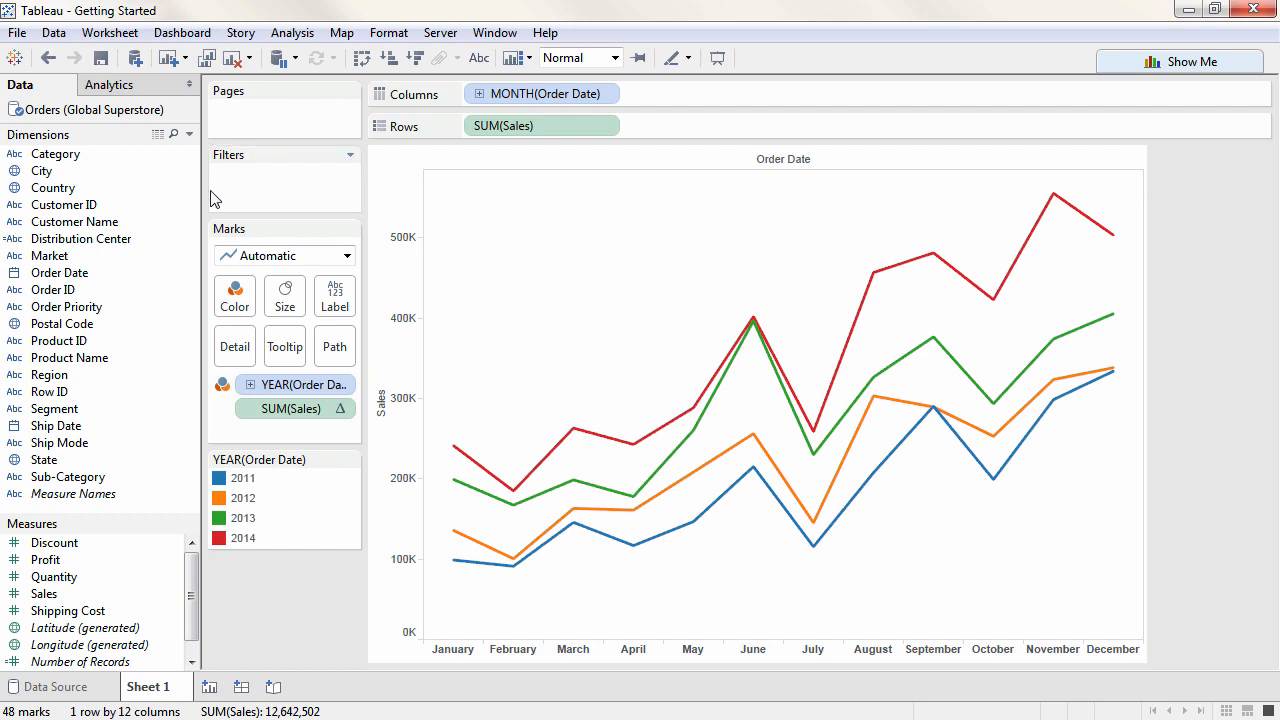
# Place Category on Rows ahead of Sales to split the line chart by category.
pyautogui.click(82, 162)
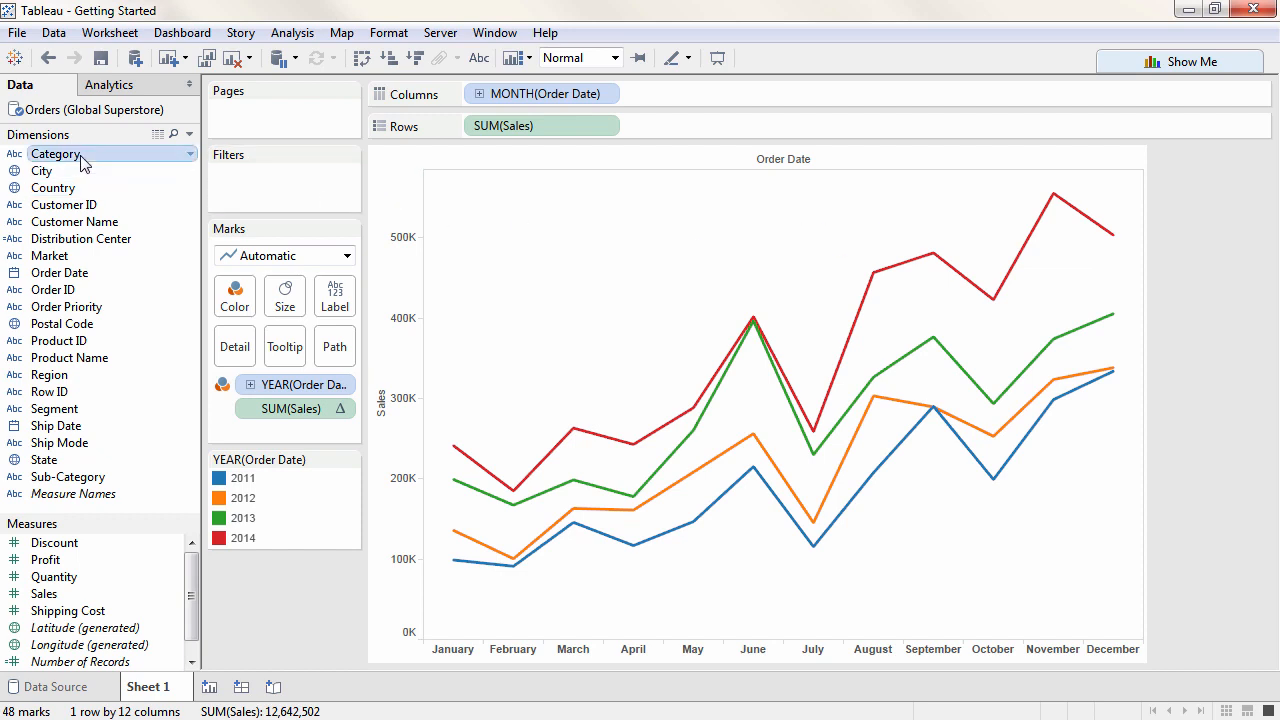
pyautogui.moveTo(81, 158); pyautogui.dragTo(478, 140)
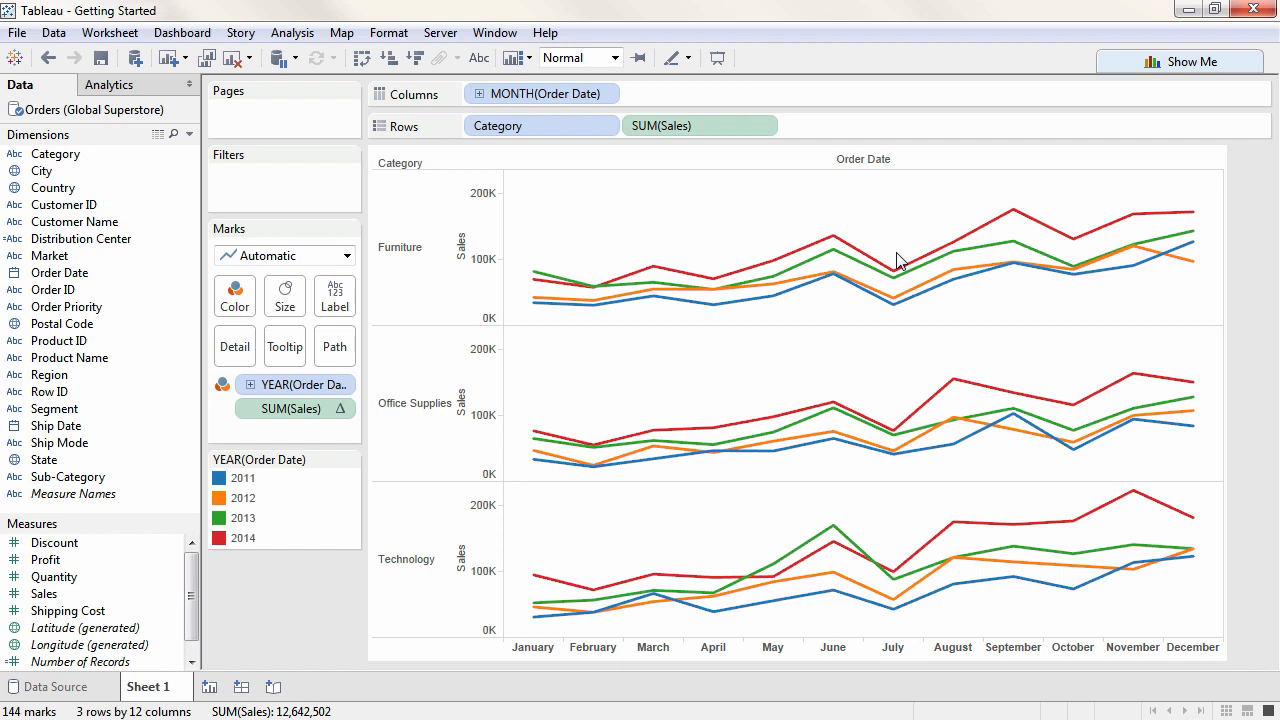
# Add an area annotation around August reading "This is our annual back to school sale".
pyautogui.rightClick(916, 189)
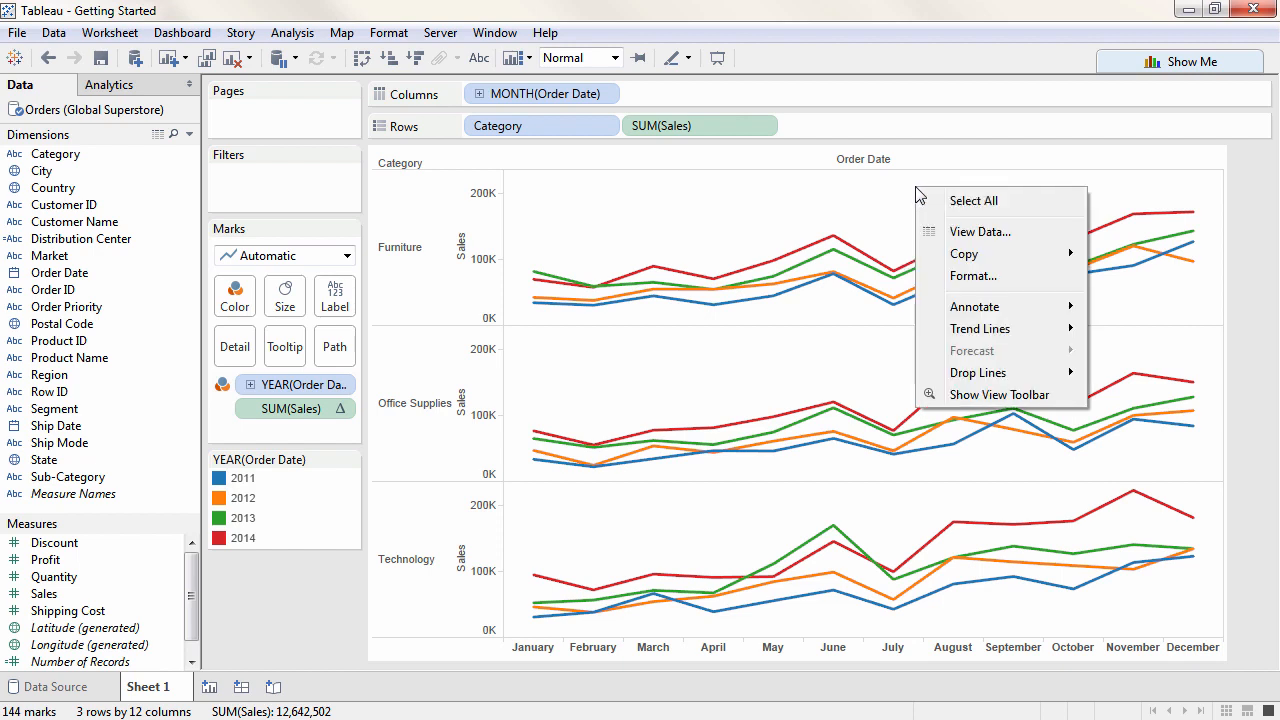
pyautogui.moveTo(959, 312)
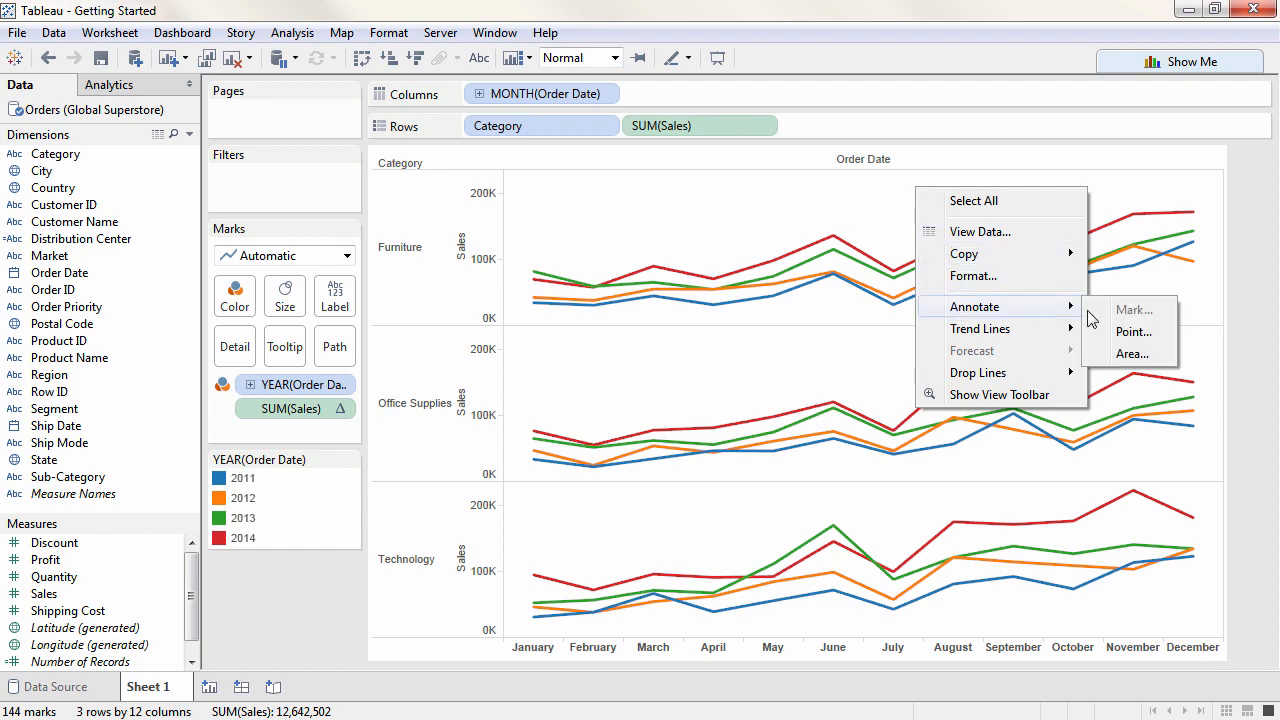
pyautogui.click(1129, 357)
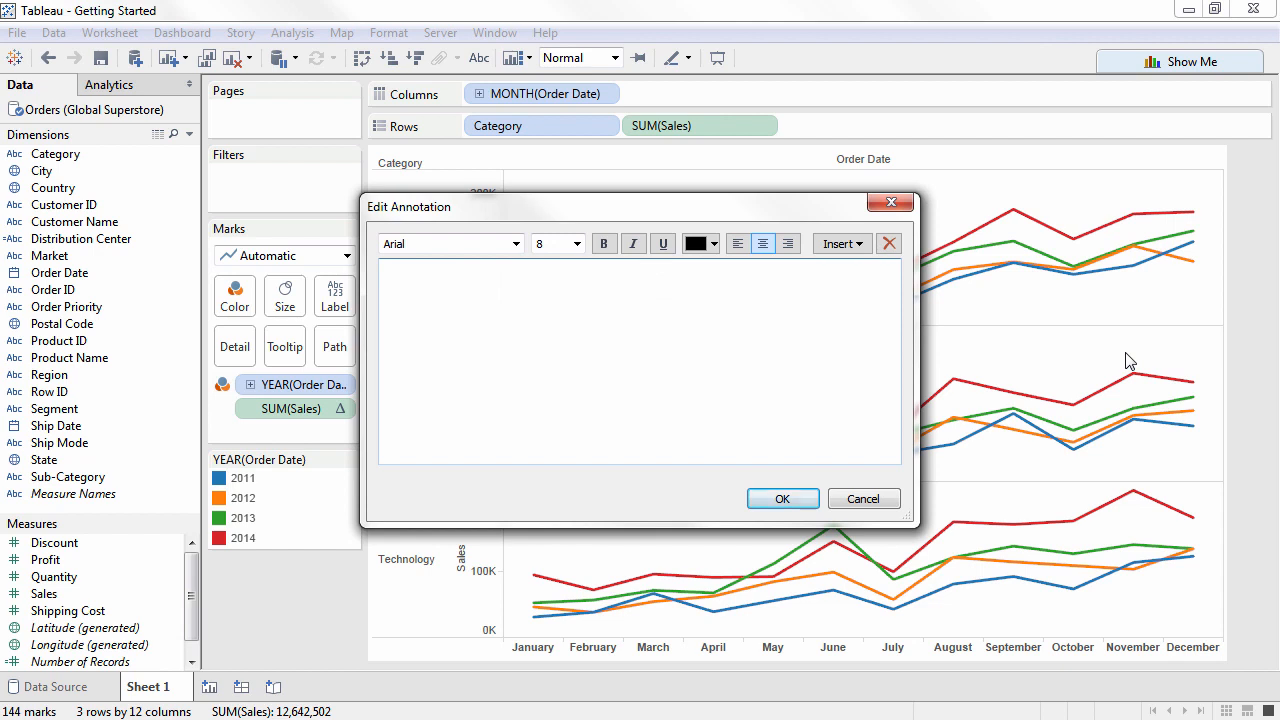
pyautogui.write('This is our annual back to school sale')
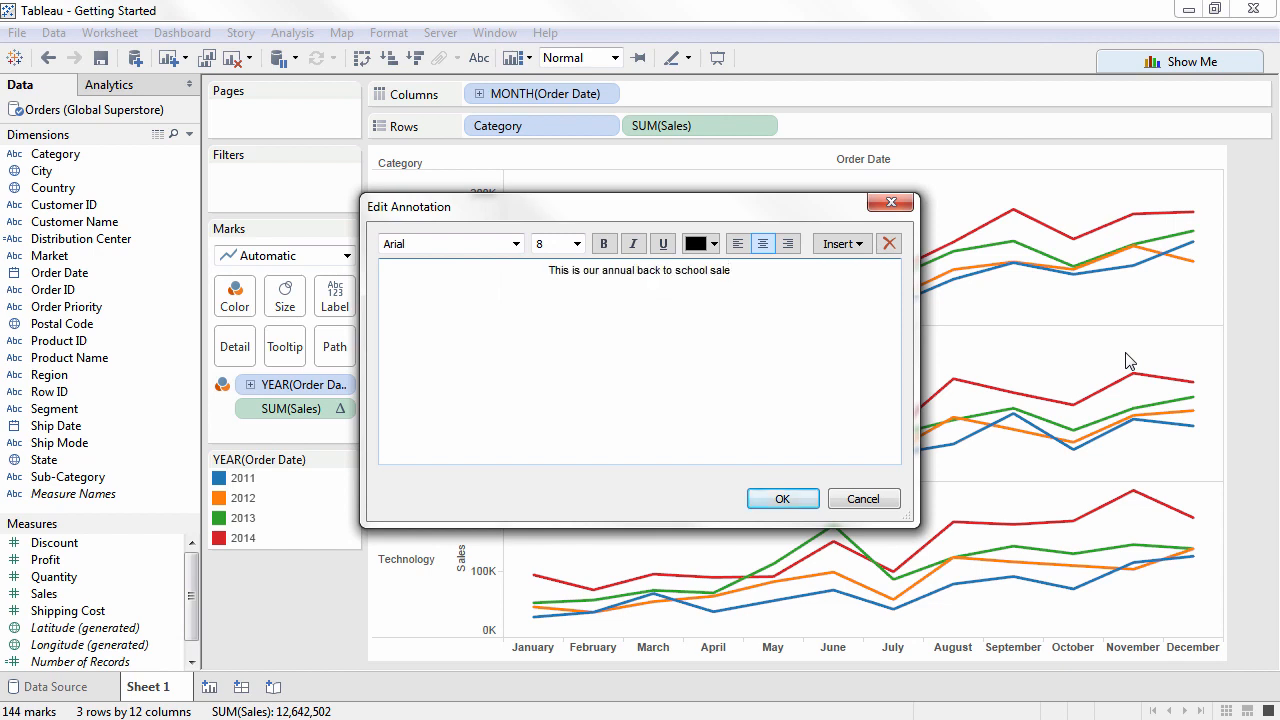
pyautogui.click(786, 506)
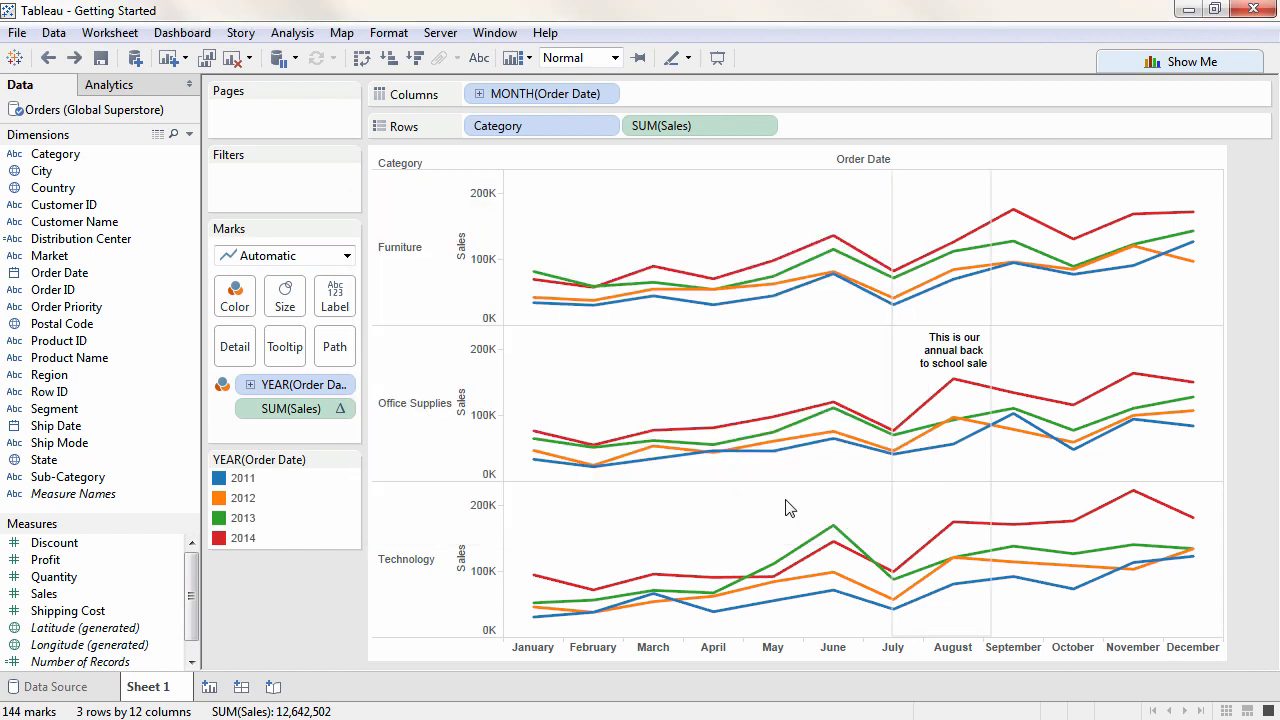
pyautogui.rightClick(786, 508)
pyautogui.moveTo(838, 348)
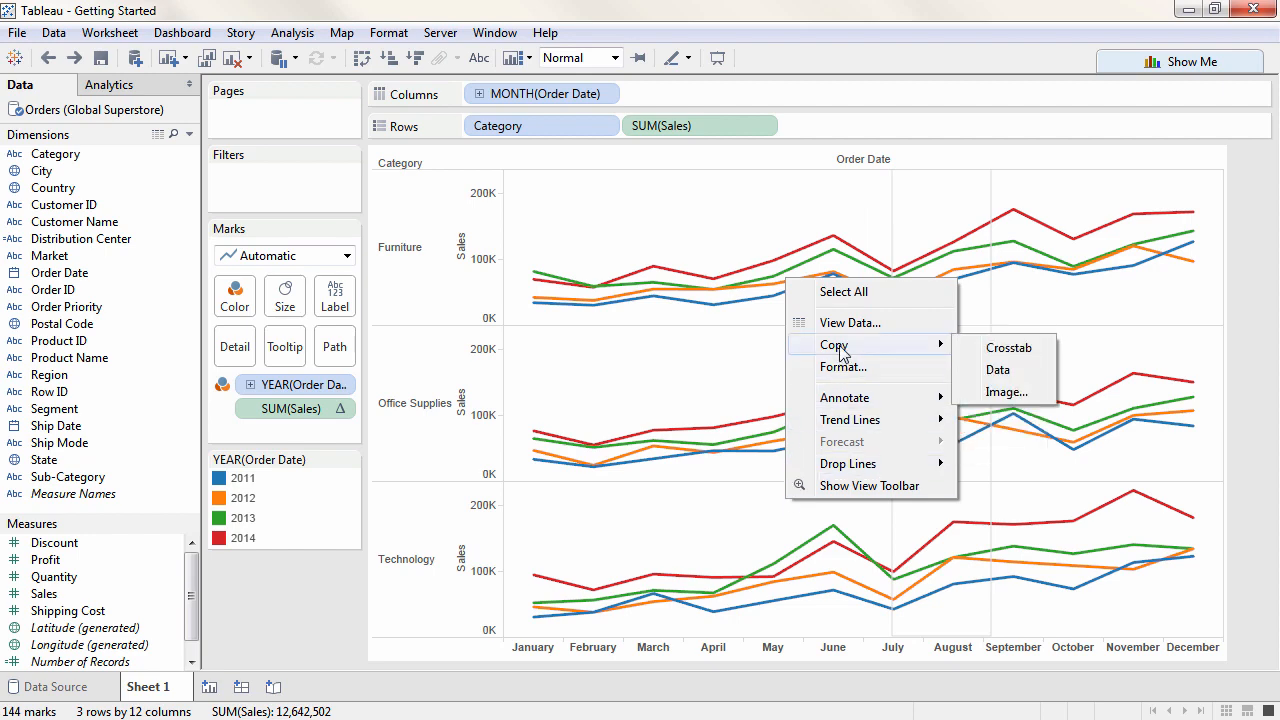
pyautogui.click(1002, 392)
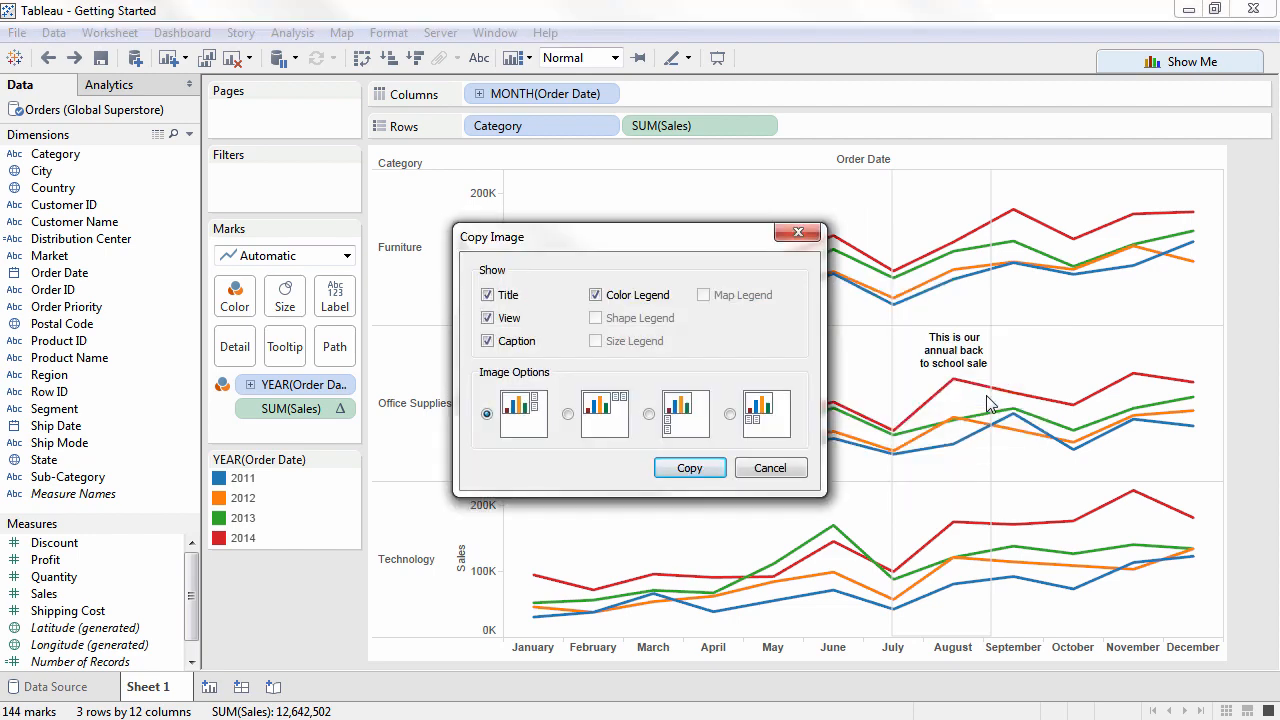
pyautogui.click(760, 472)
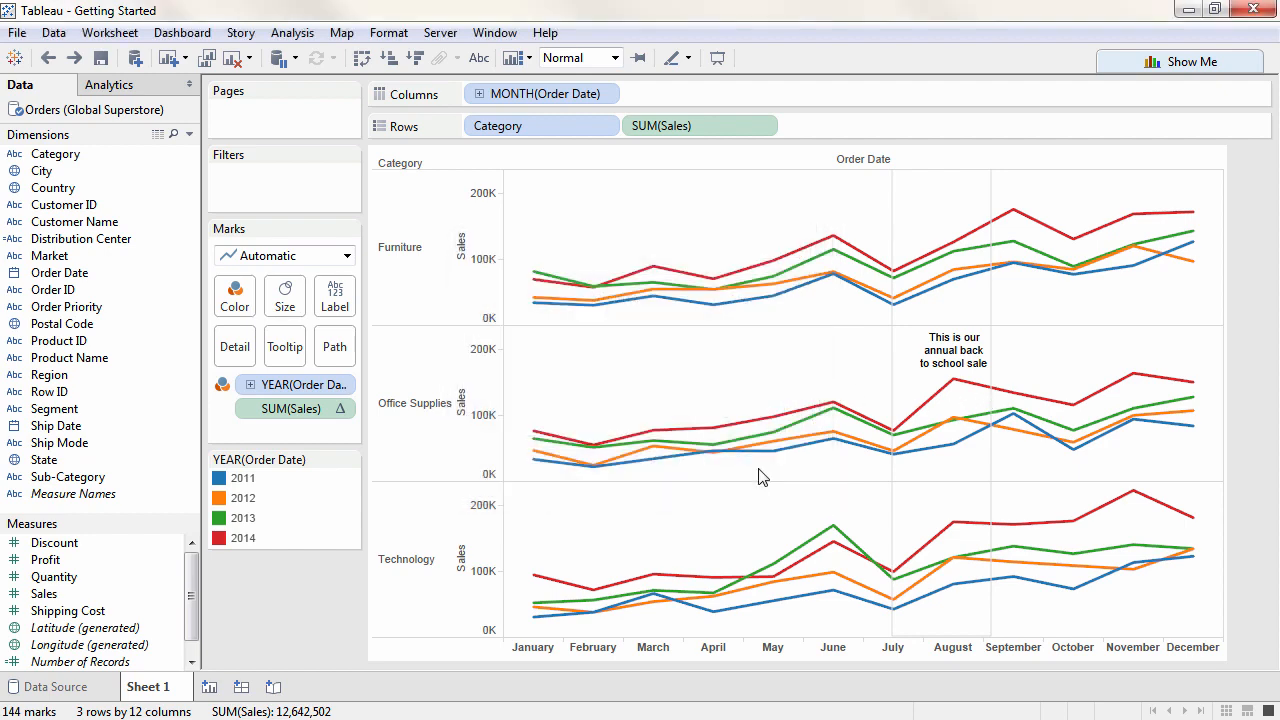
# Rename Sheet 1 as Sales Seasonality.
pyautogui.rightClick(170, 688)
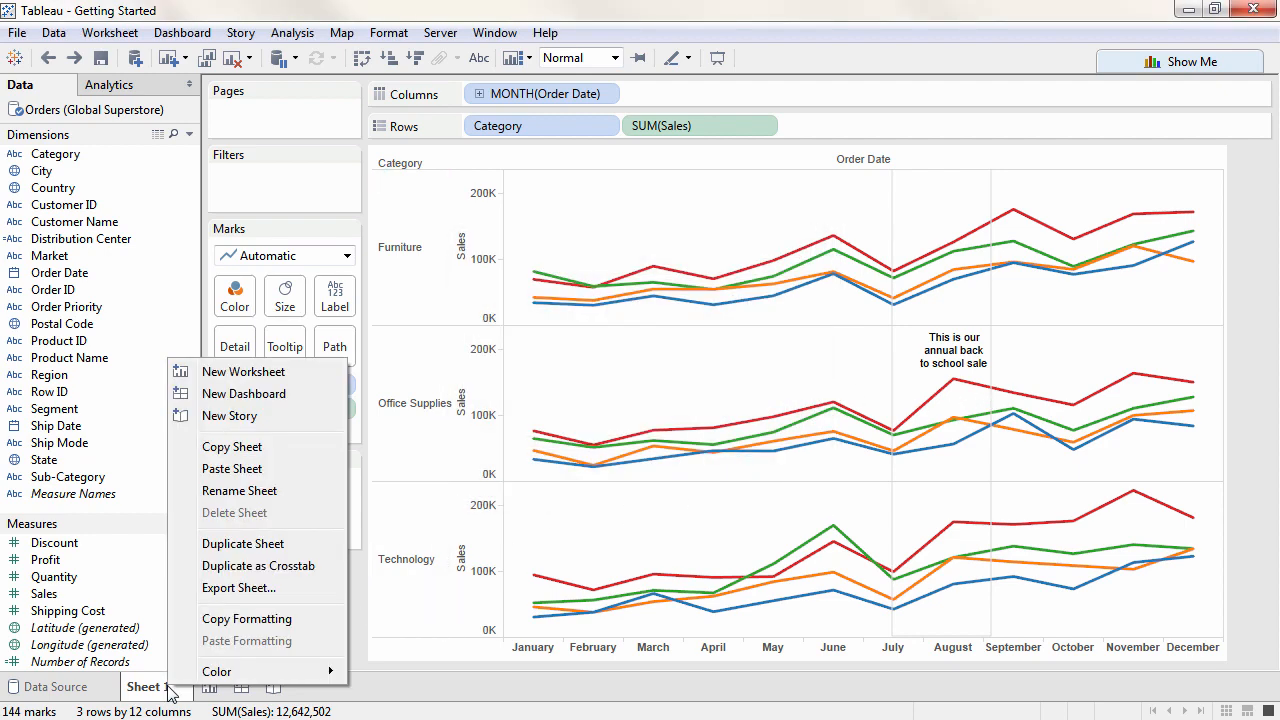
pyautogui.click(238, 491)
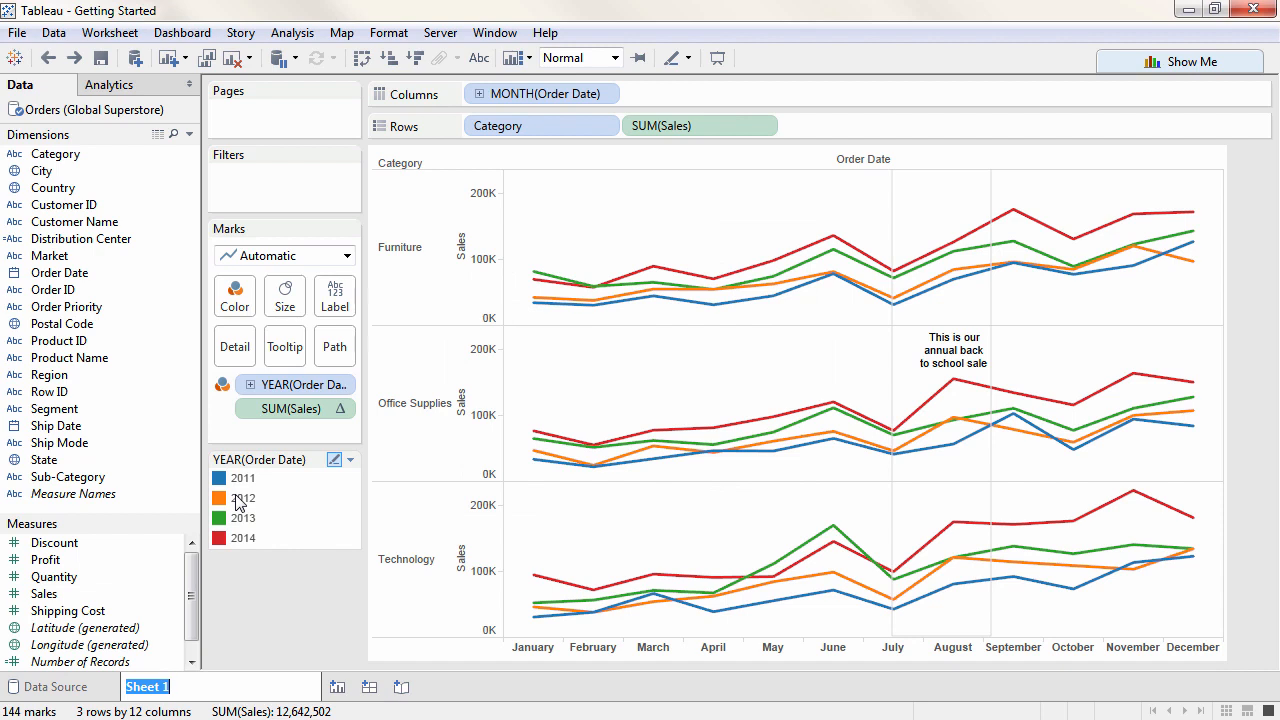
pyautogui.write('Sales Seasonality')
pyautogui.press('Return')
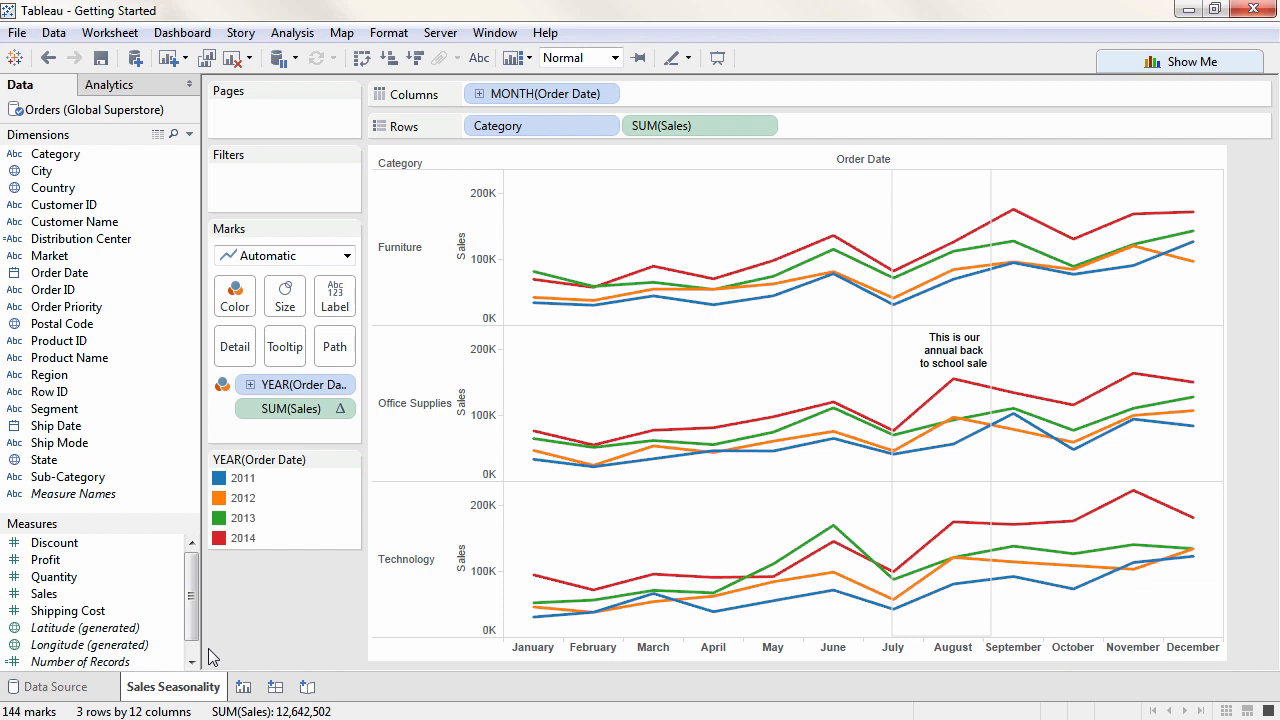
# Copy the view's data, paste it into the Excel workbook Book2 starting at cell A1, and return to Tableau.
pyautogui.rightClick(568, 524)
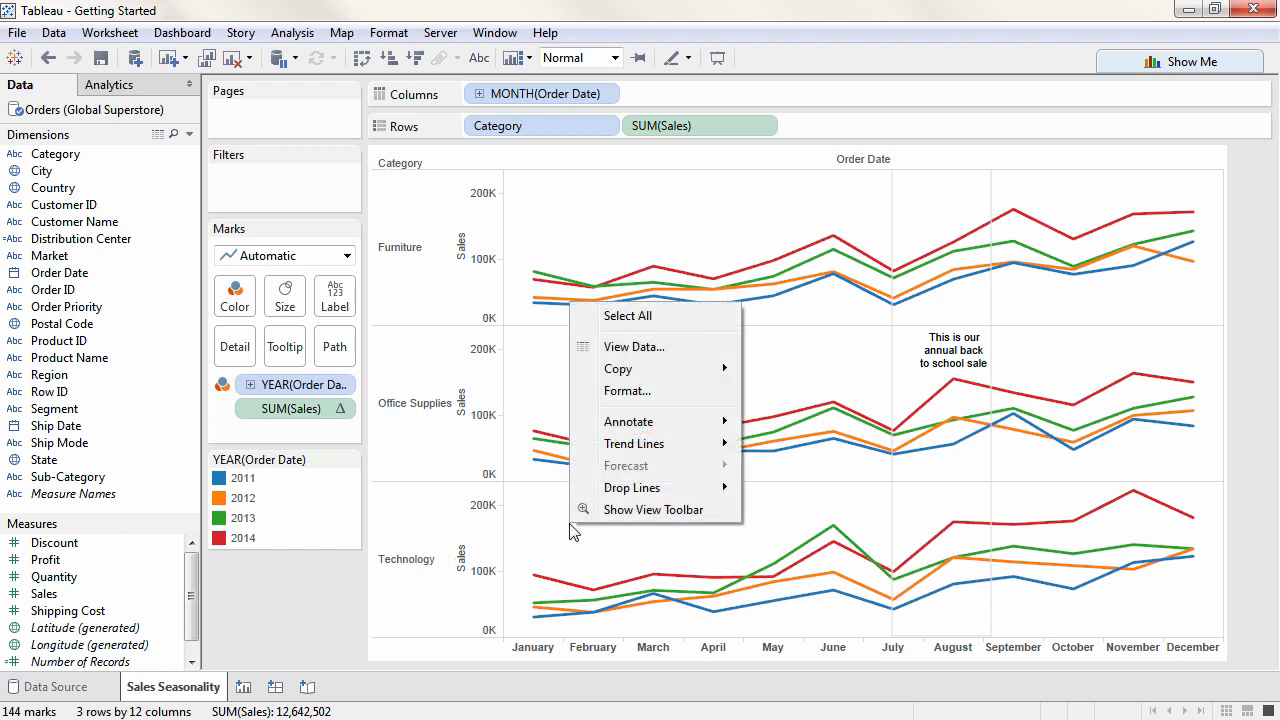
pyautogui.moveTo(634, 369)
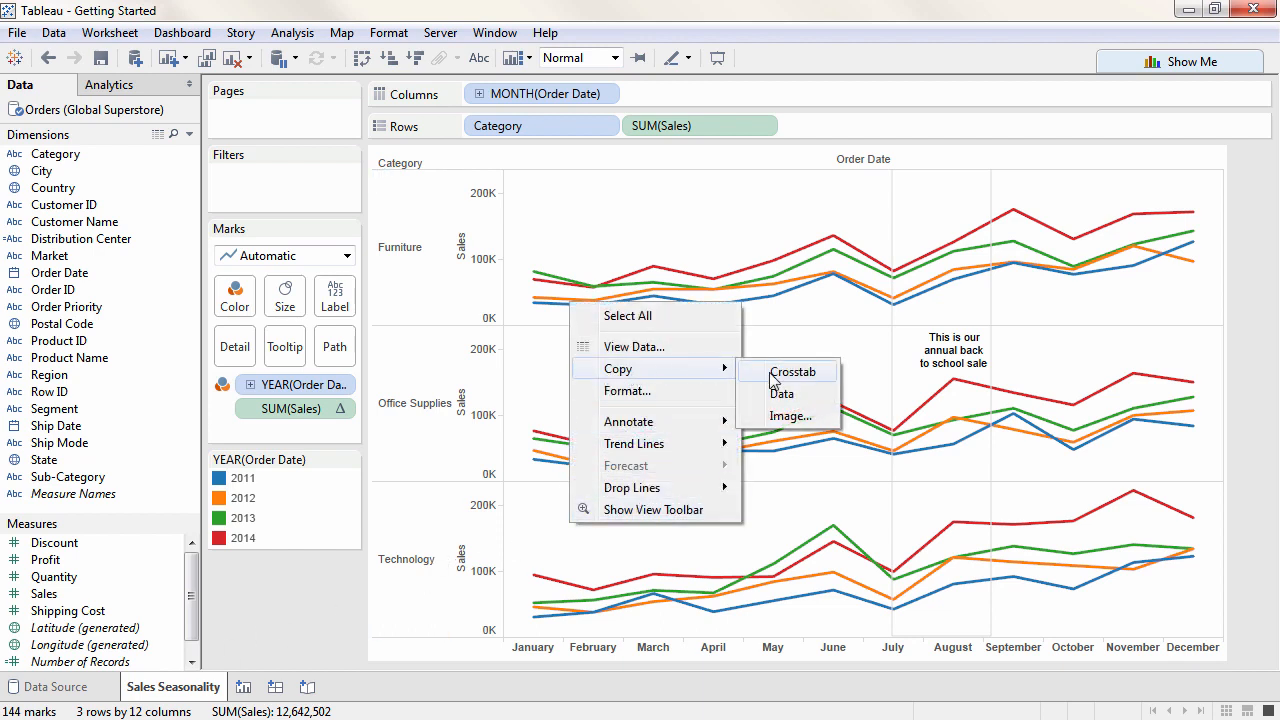
pyautogui.click(781, 394)
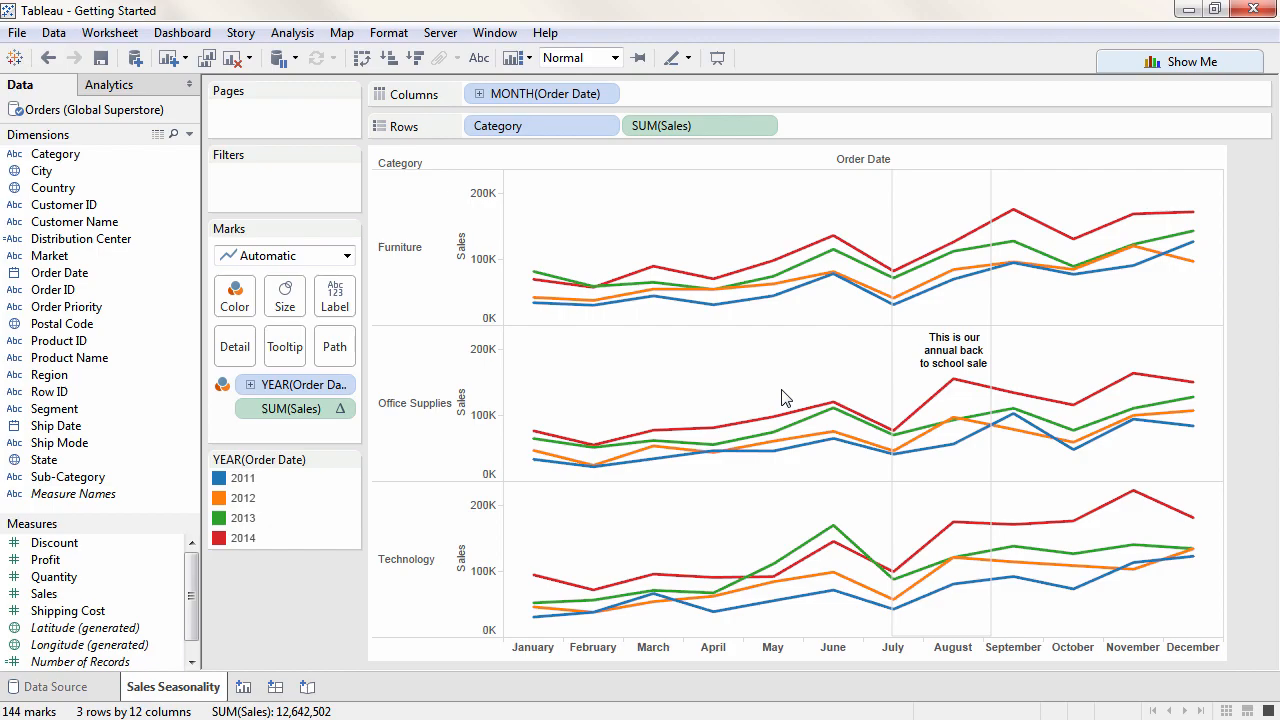
pyautogui.hotkey('alt', 'Tab')
pyautogui.hotkey('ctrl', 'v')
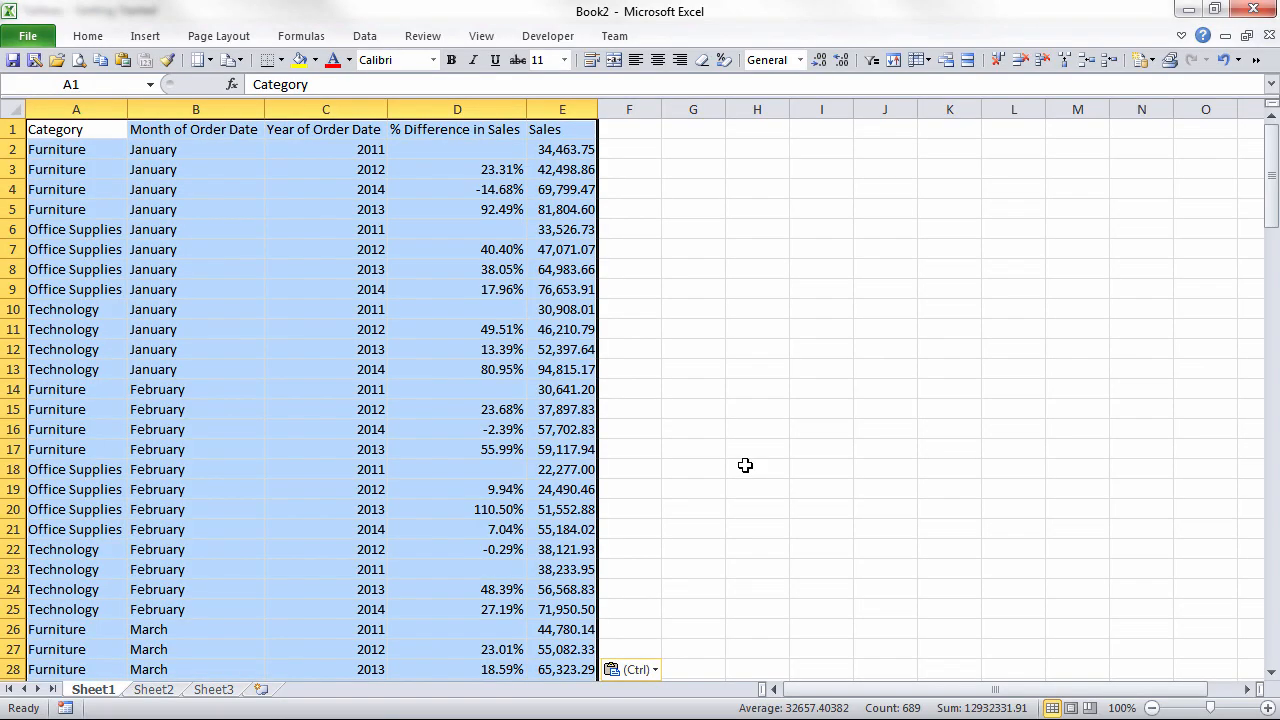
pyautogui.click(477, 128)
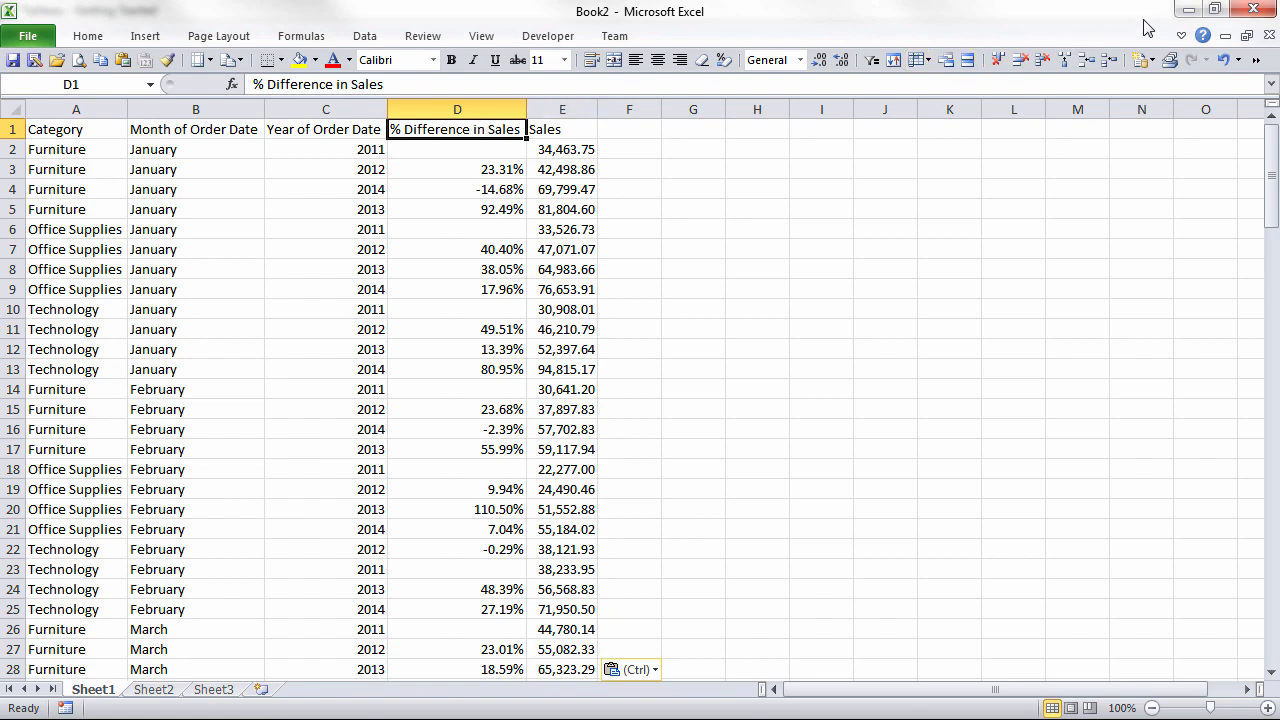
pyautogui.click(1190, 18)
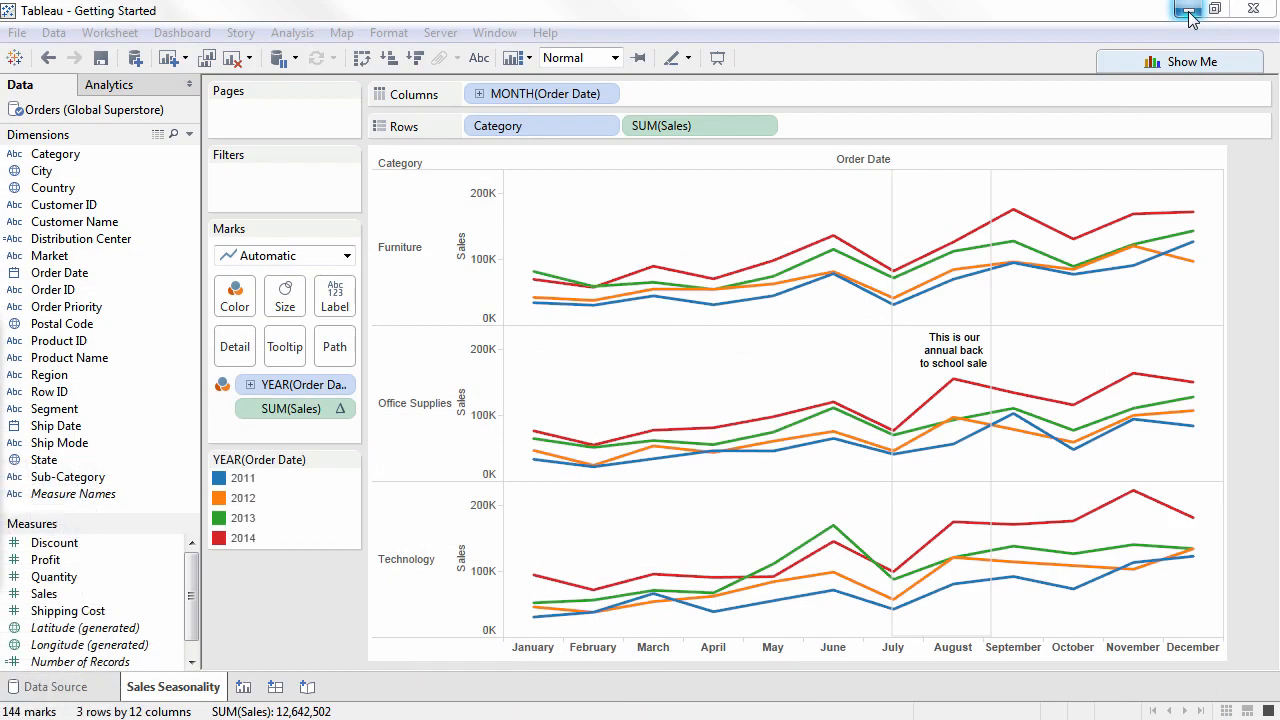
# Duplicate the Sales Seasonality worksheet as a crosstab and swap its rows and columns.
pyautogui.rightClick(216, 686)
pyautogui.click(266, 571)
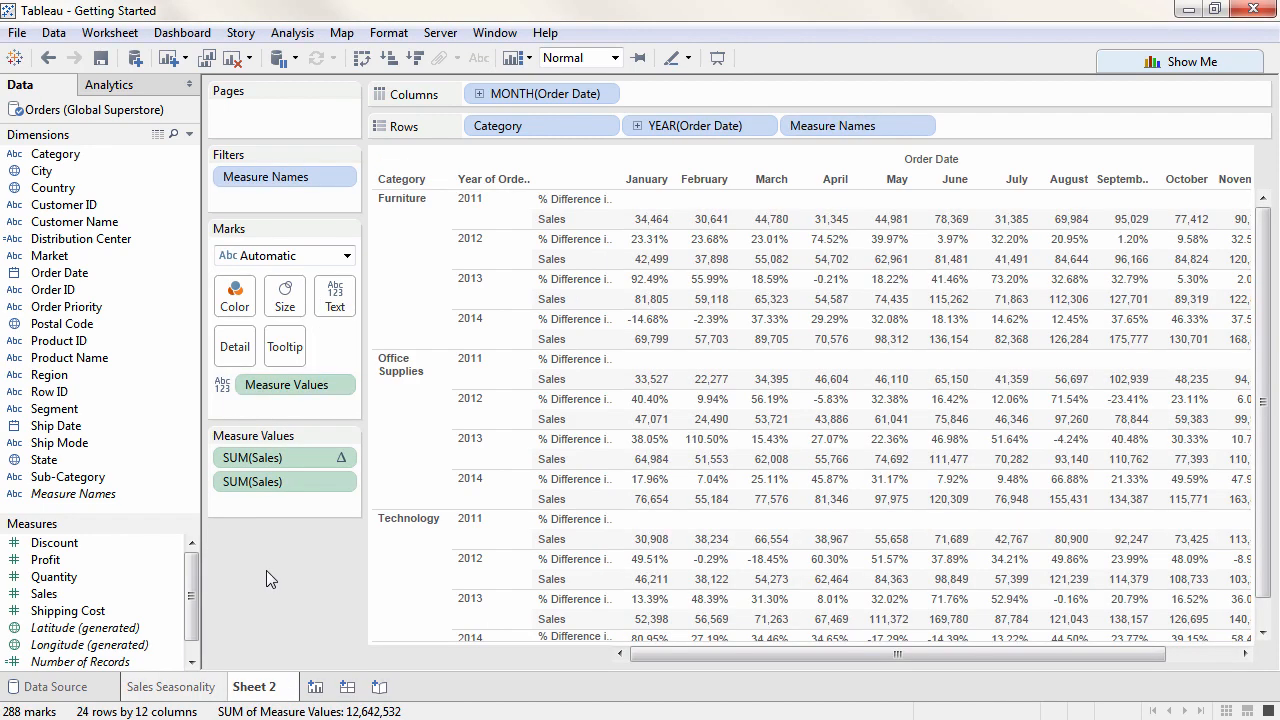
pyautogui.click(361, 62)
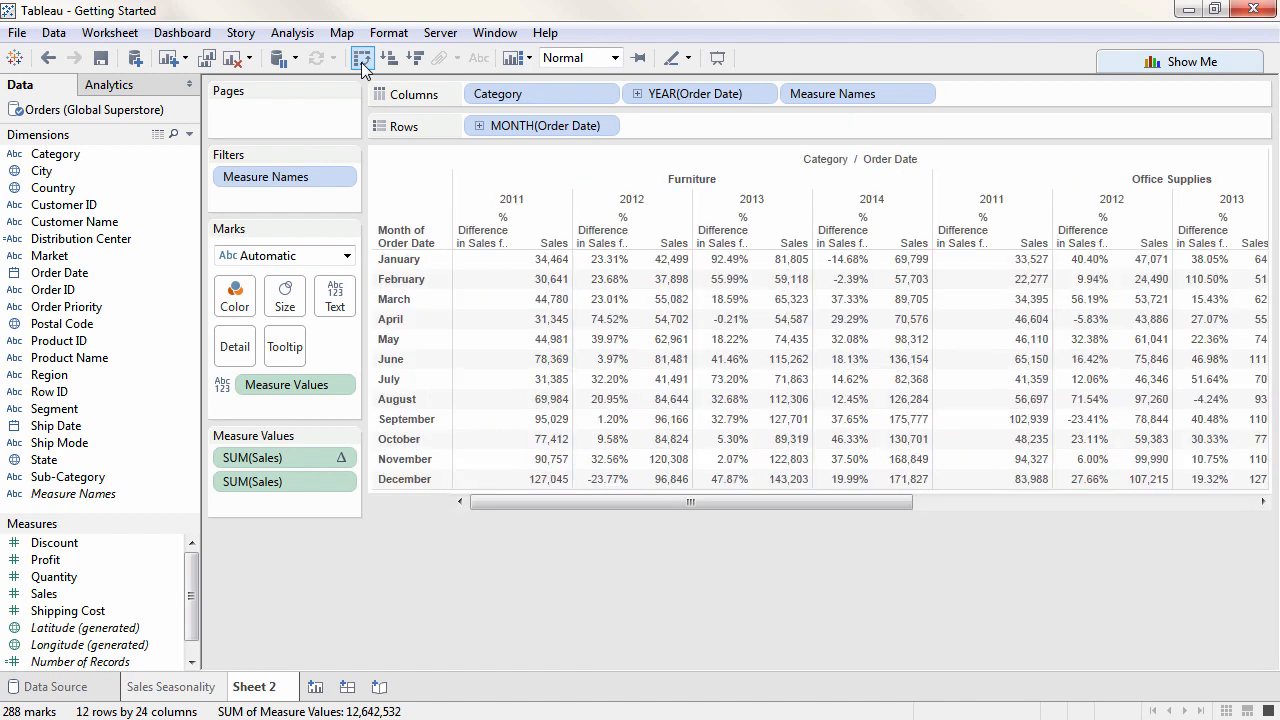
# Move Category from Columns to Rows ahead of the order month and fit the crosstab to Entire View.
pyautogui.moveTo(492, 96); pyautogui.dragTo(470, 128)
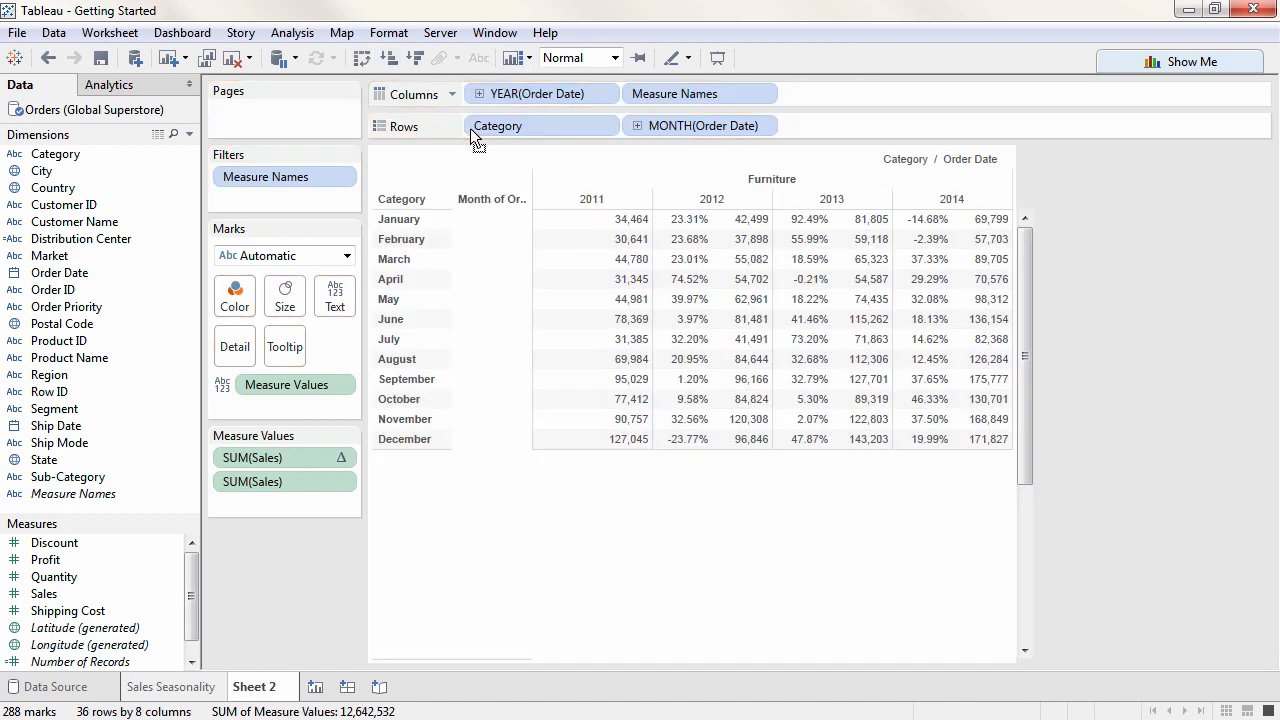
pyautogui.click(616, 60)
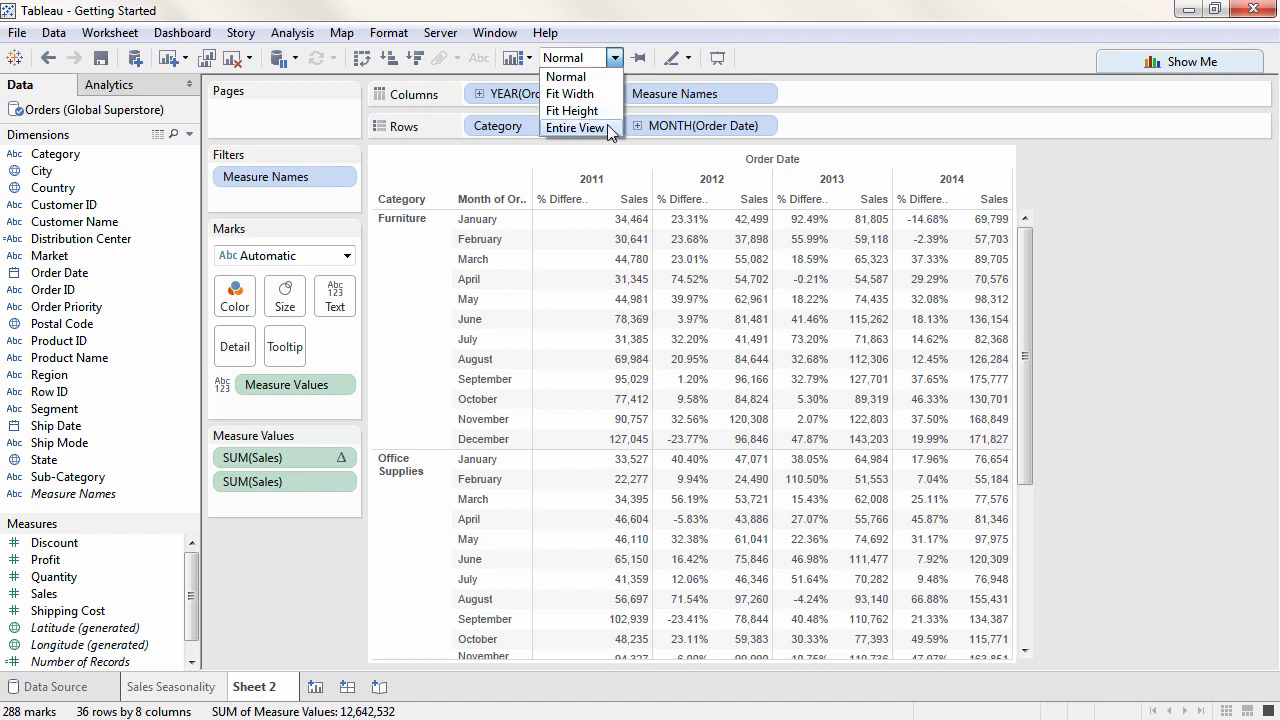
pyautogui.click(576, 128)
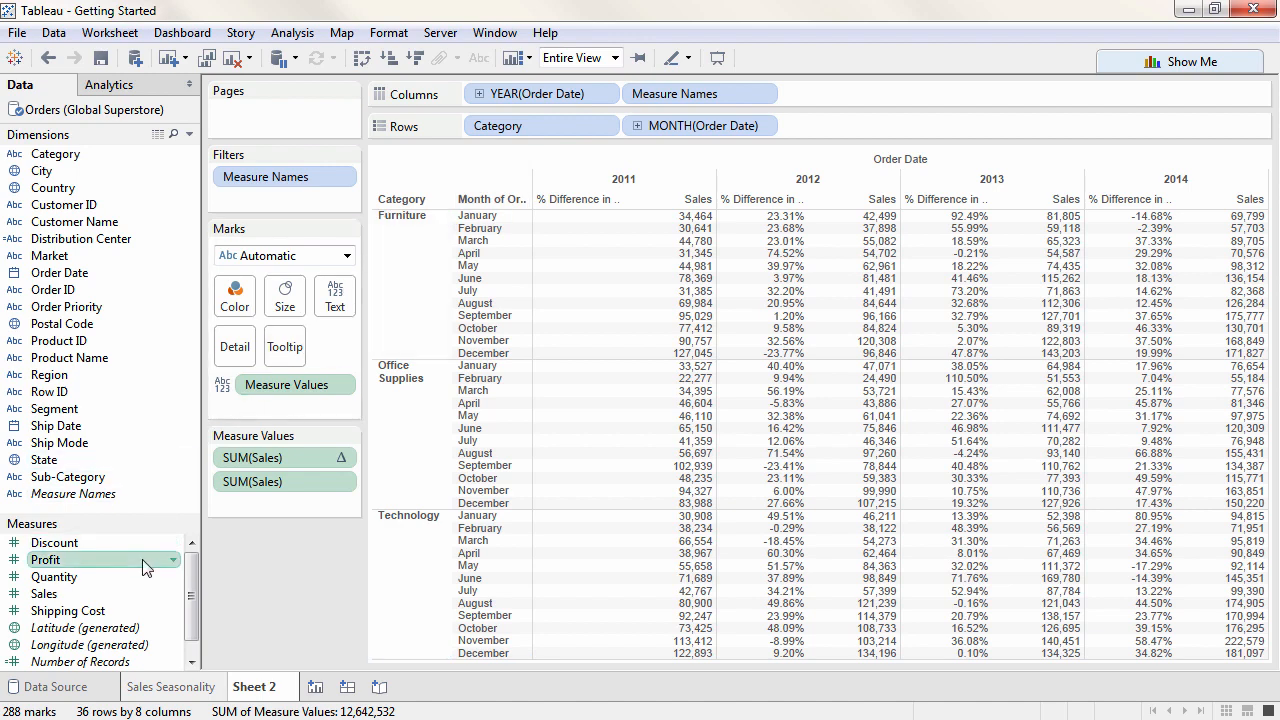
# Color the crosstab's values by Profit.
pyautogui.moveTo(145, 566); pyautogui.dragTo(245, 313)
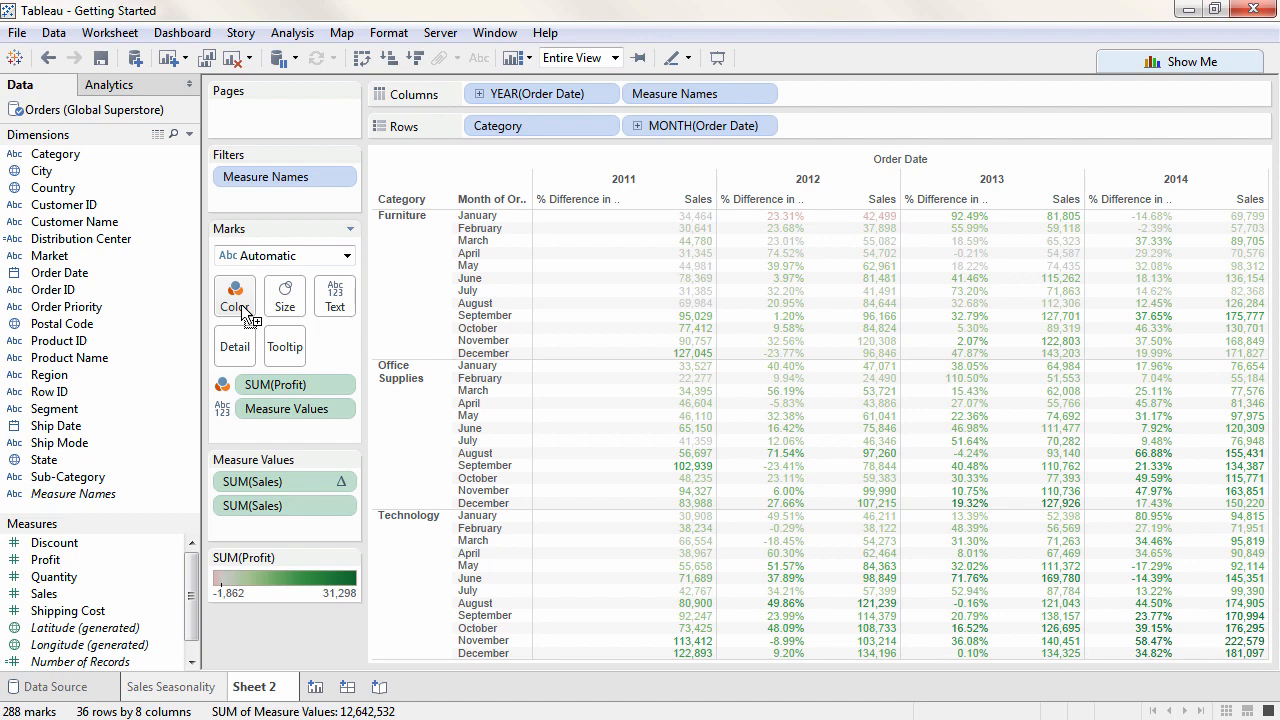
# Try a stepped Profit palette with 6 steps and the full color range, and undo it.
pyautogui.click(242, 308)
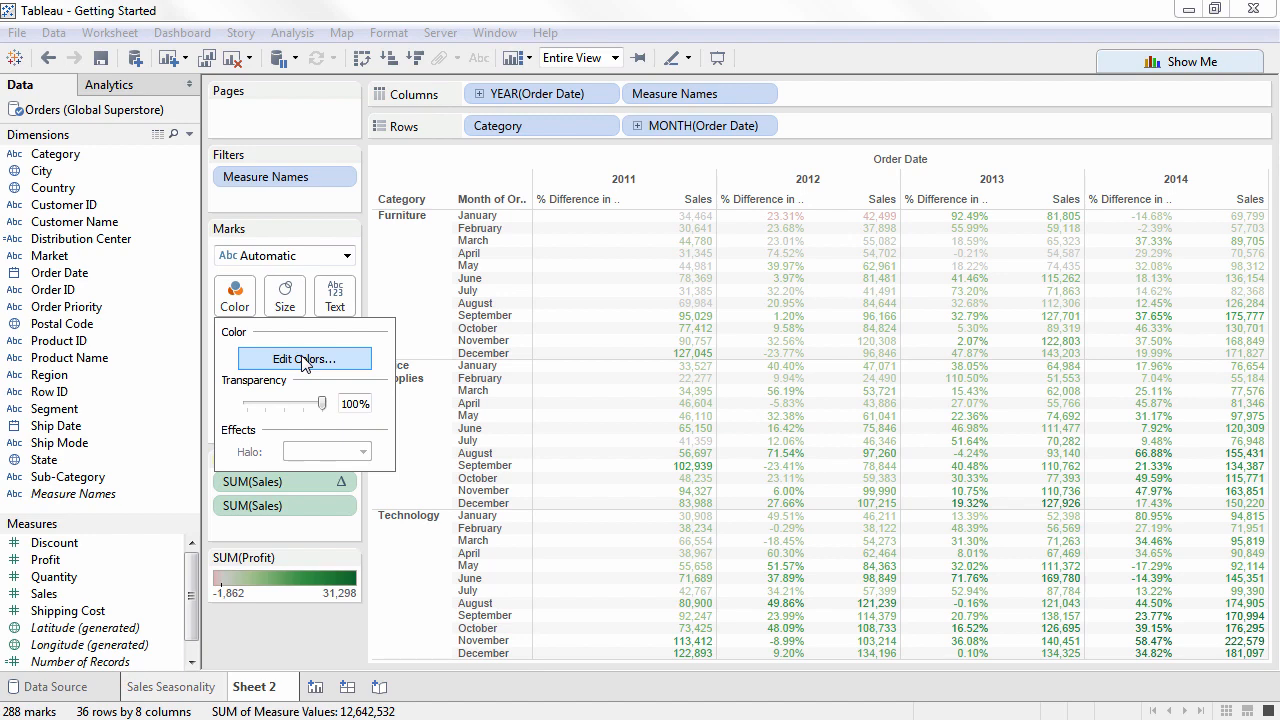
pyautogui.click(303, 360)
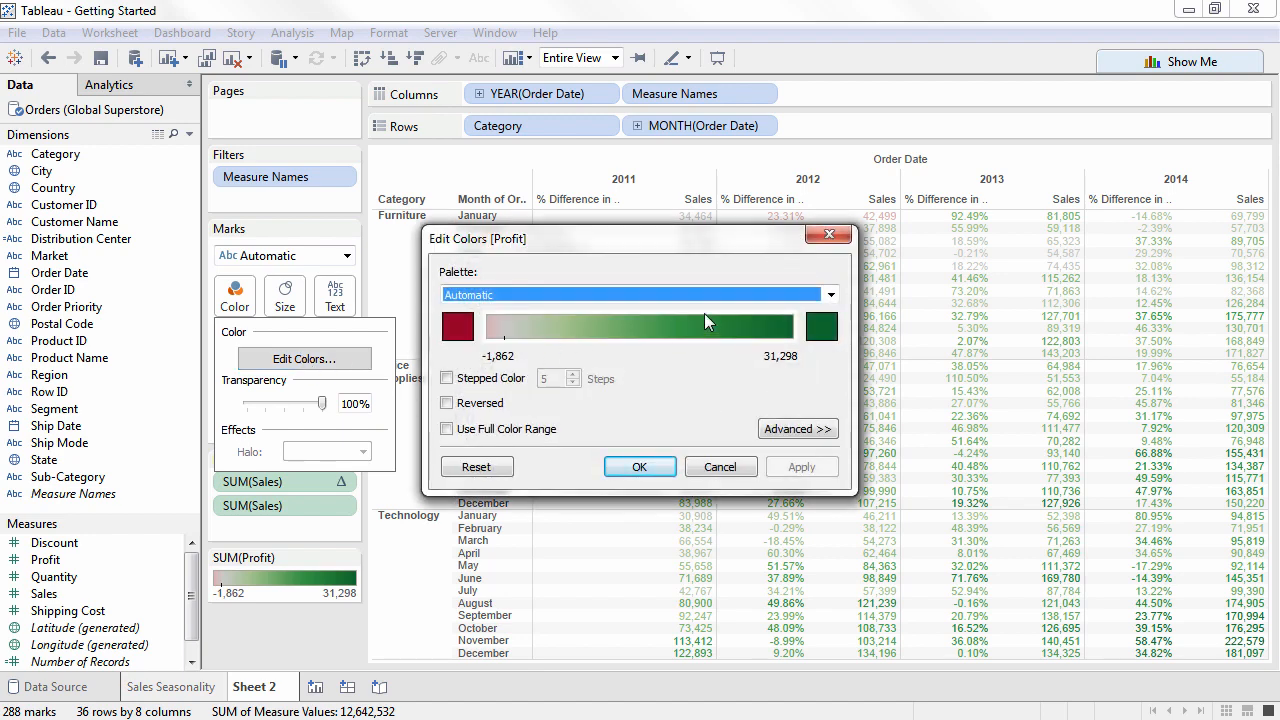
pyautogui.click(827, 300)
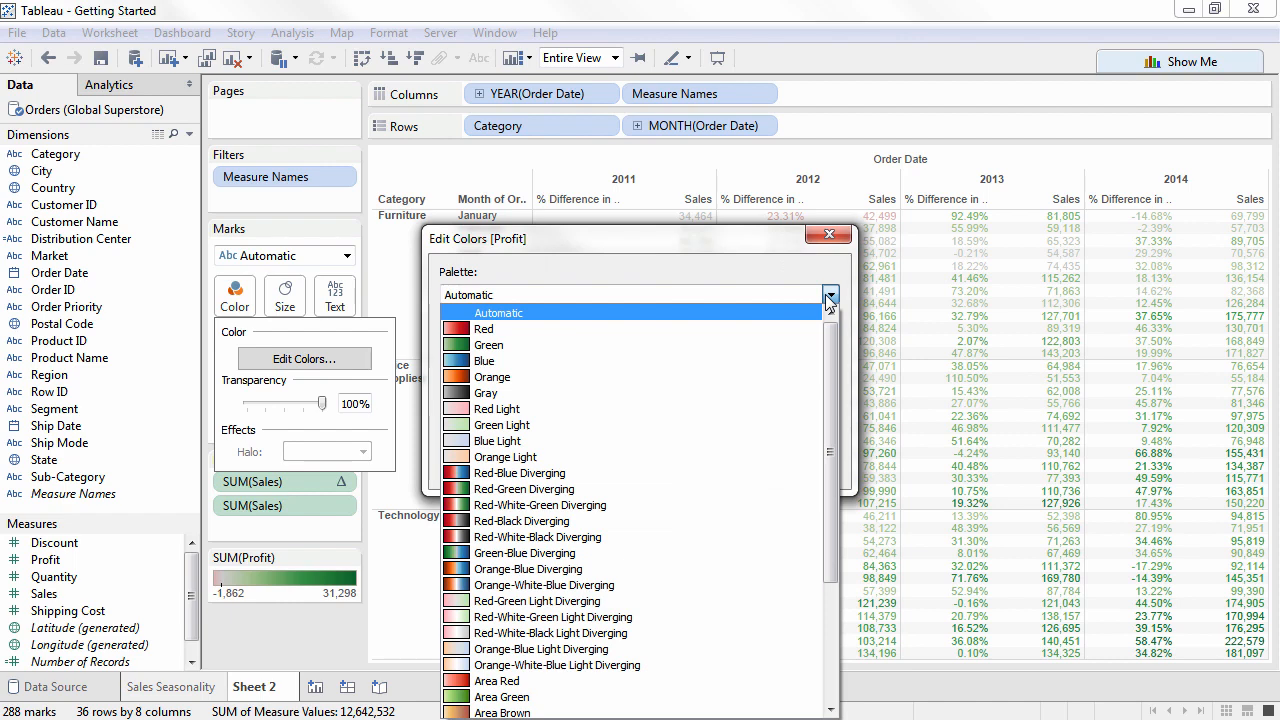
pyautogui.click(829, 301)
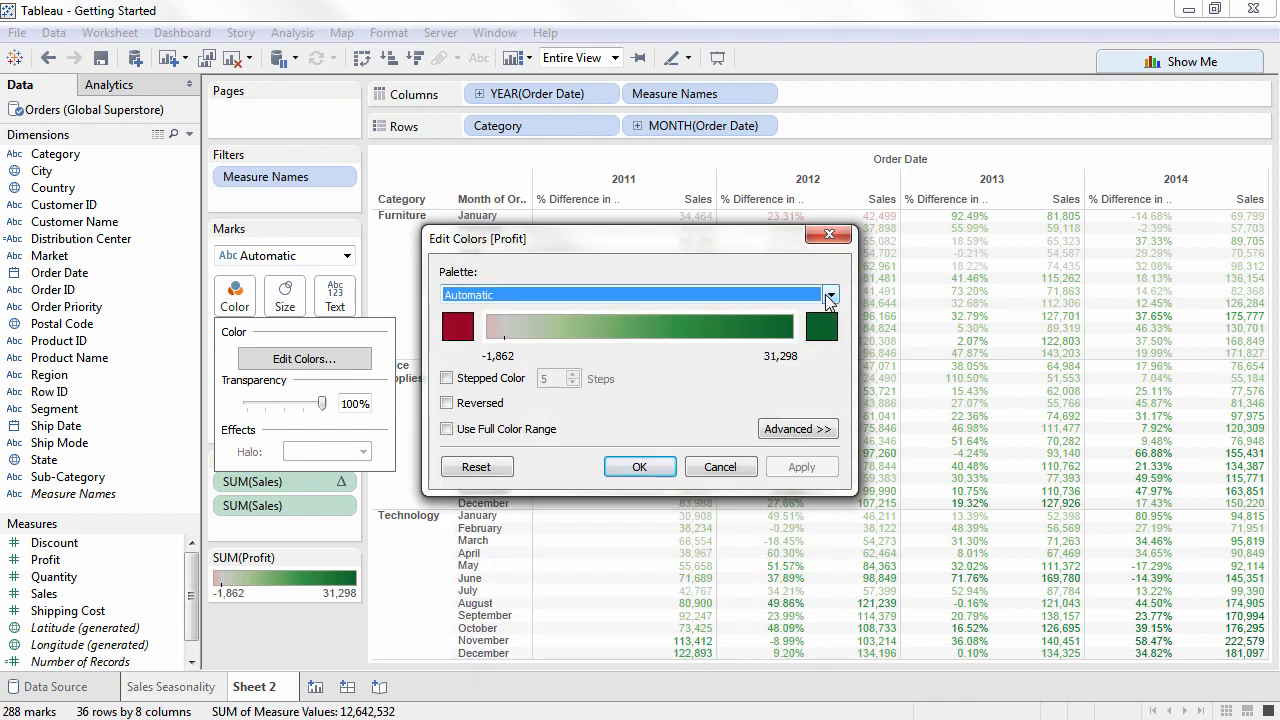
pyautogui.click(447, 429)
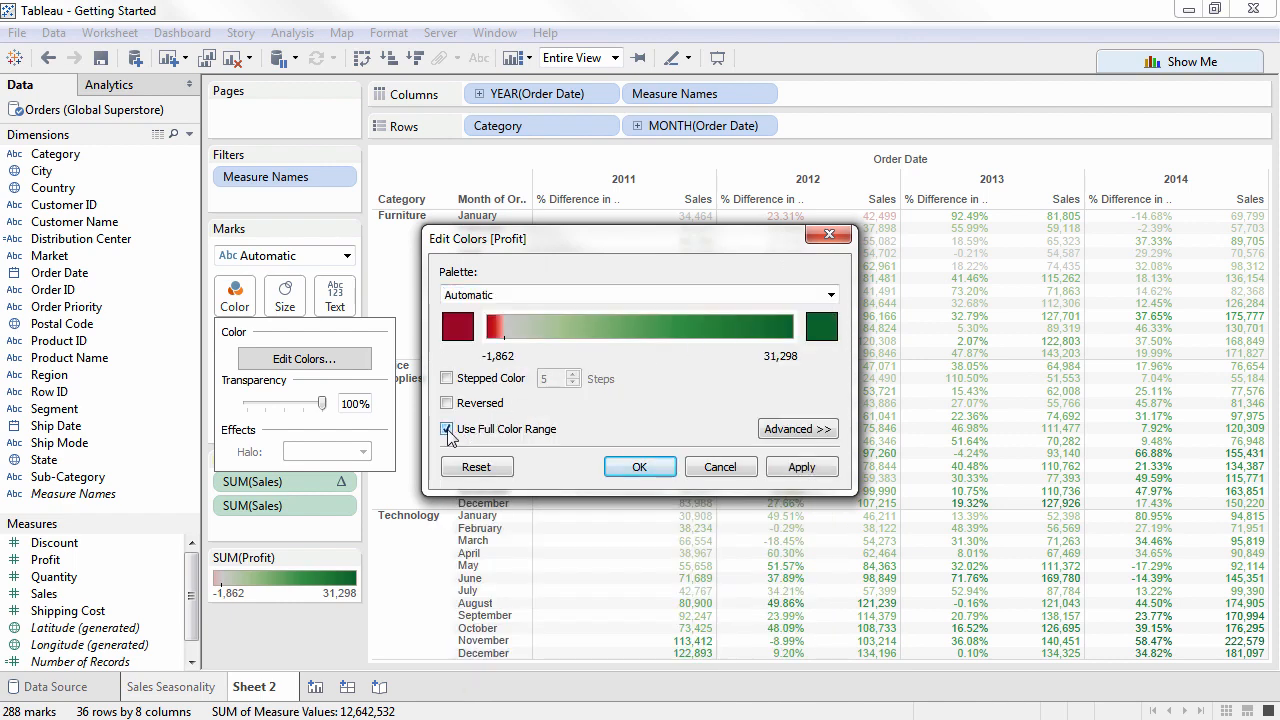
pyautogui.click(447, 378)
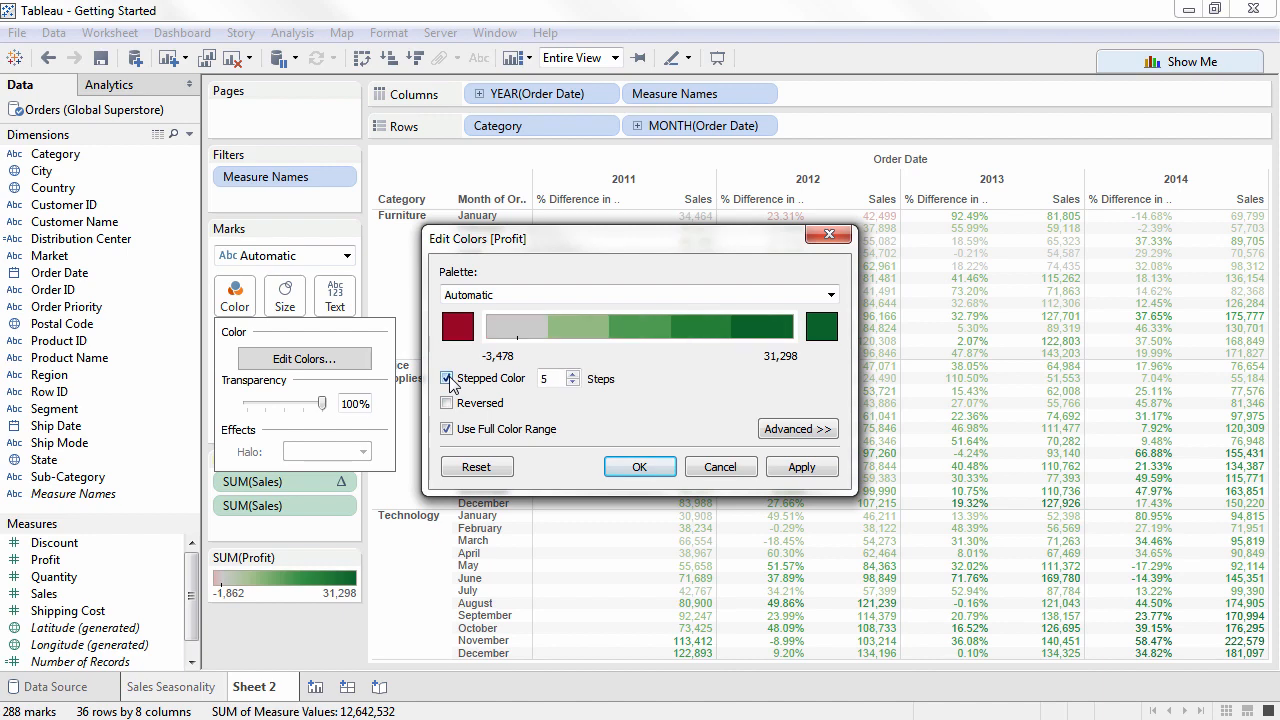
pyautogui.click(572, 373)
pyautogui.click(636, 467)
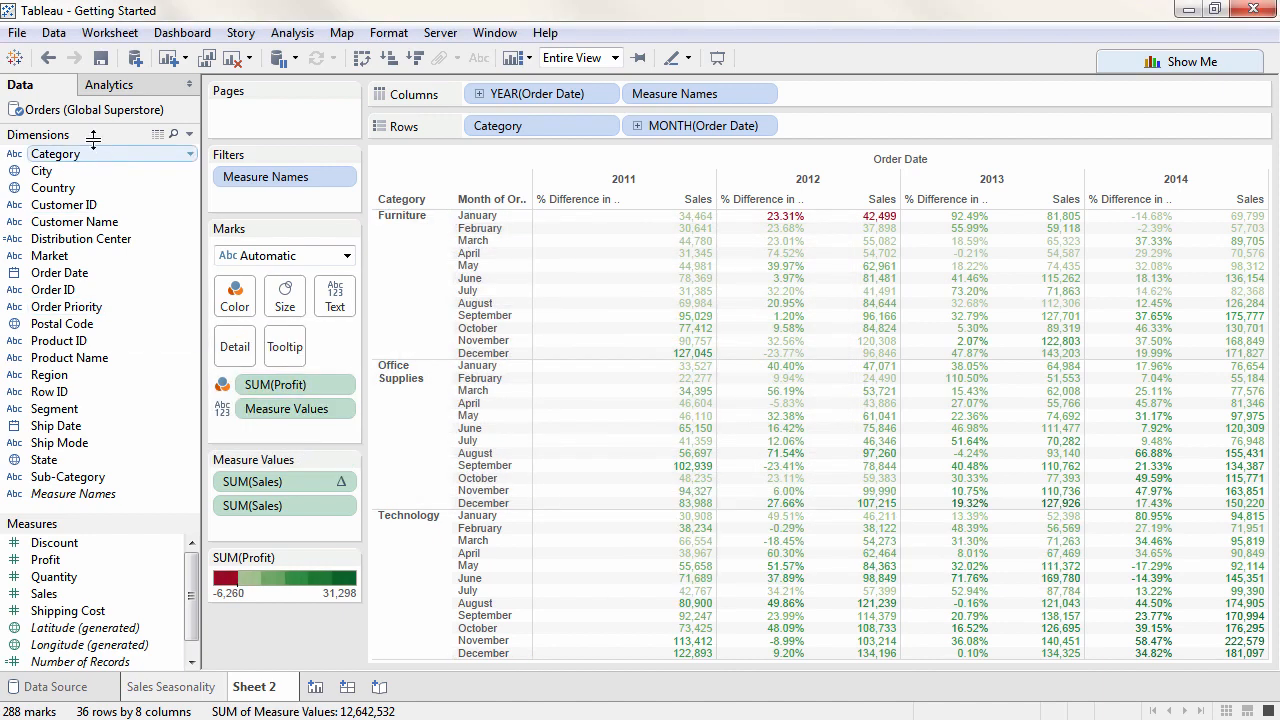
pyautogui.click(47, 58)
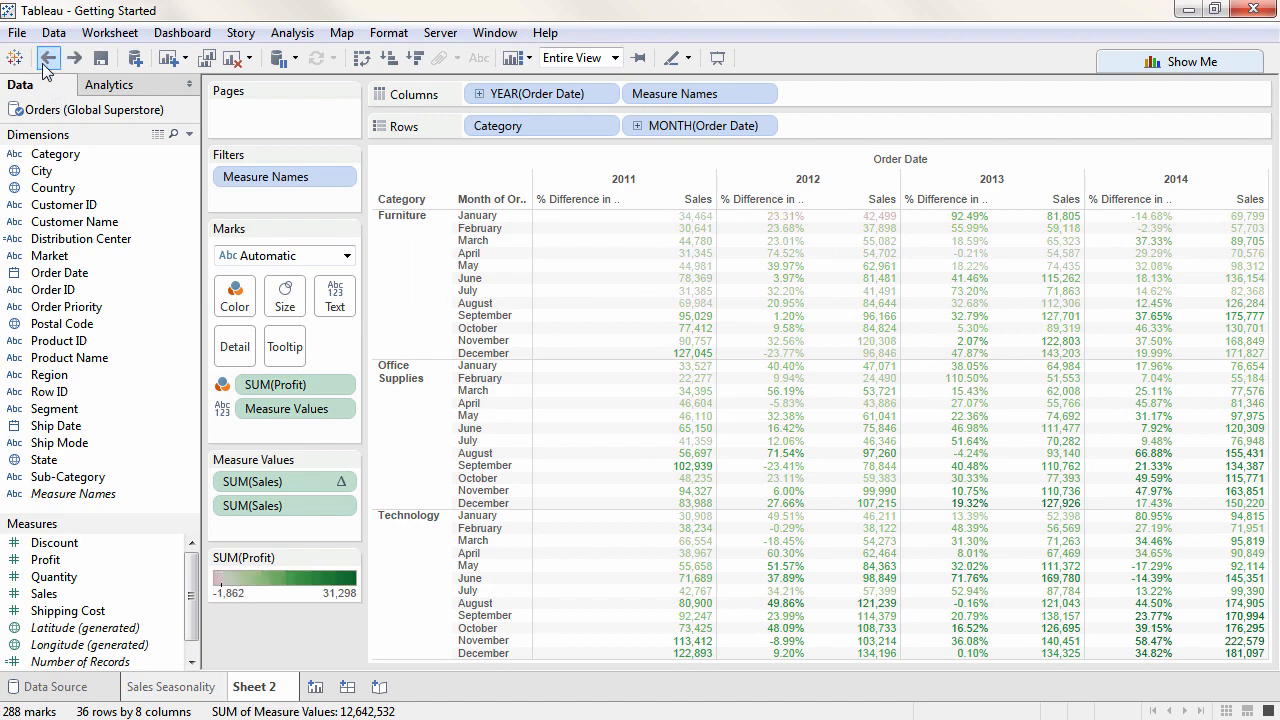
# Change the crosstab's mark type to Square and show the mark labels on the colored cells.
pyautogui.click(346, 256)
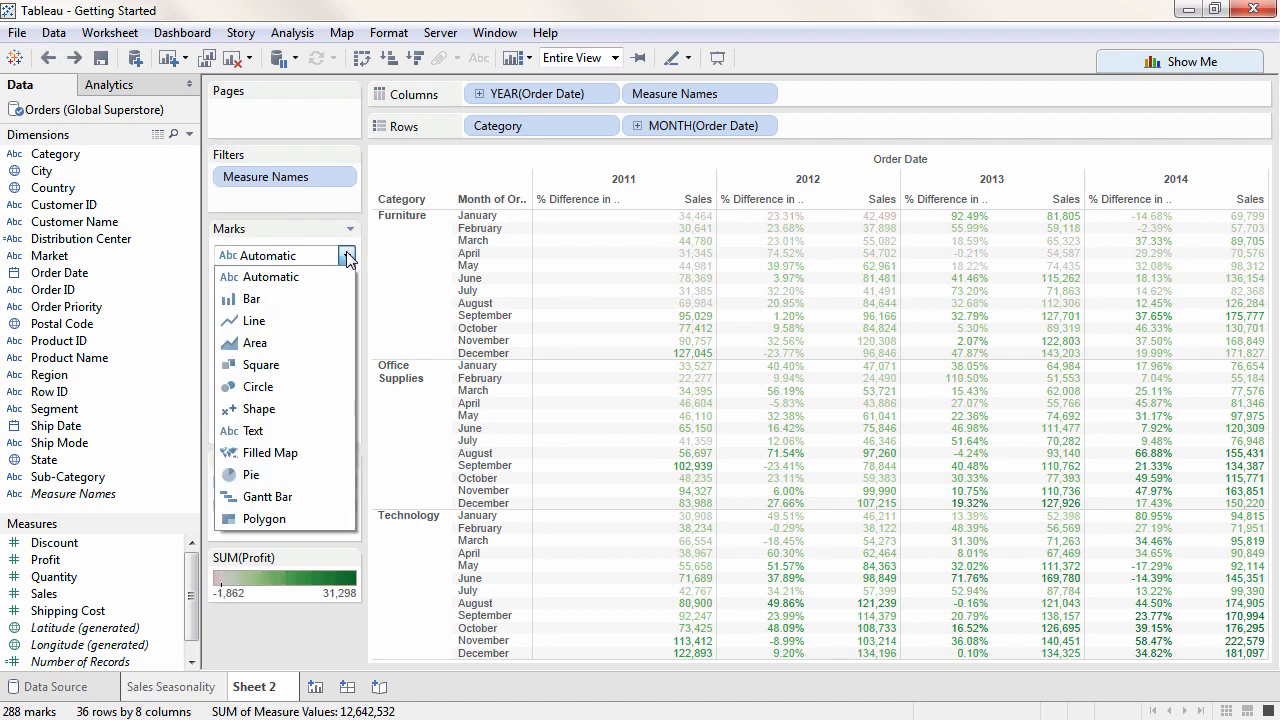
pyautogui.click(308, 361)
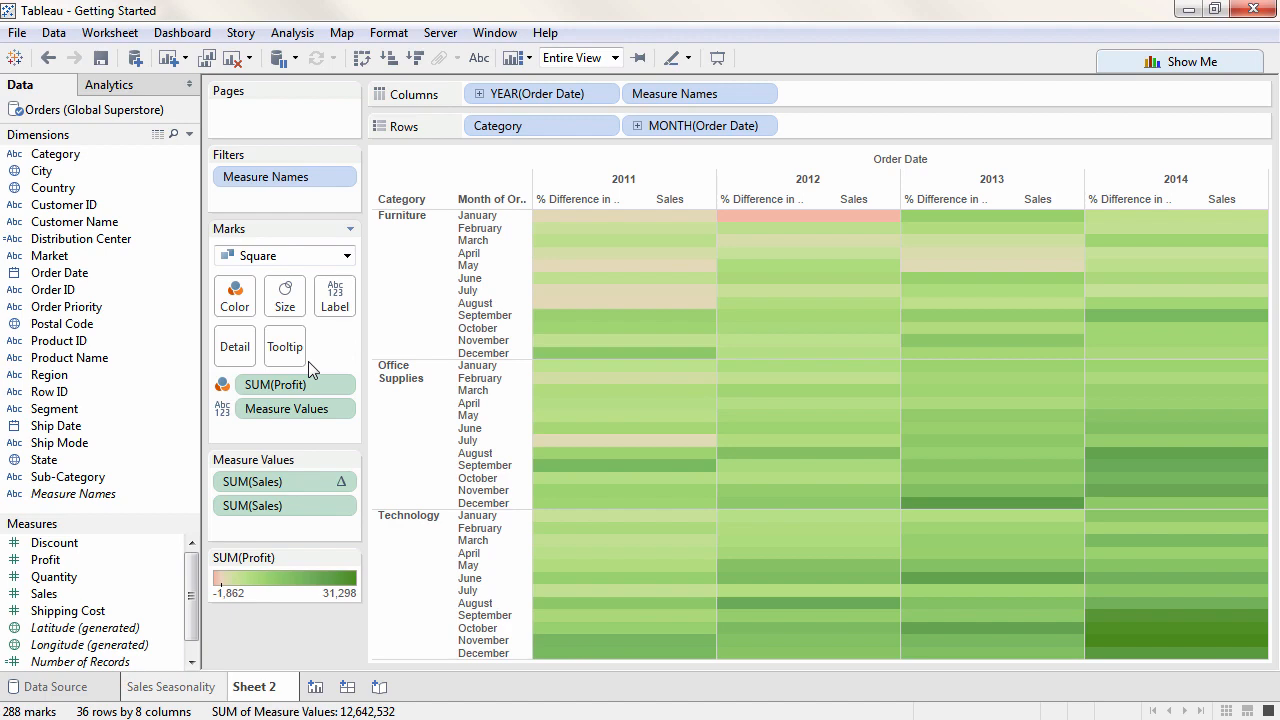
pyautogui.click(335, 300)
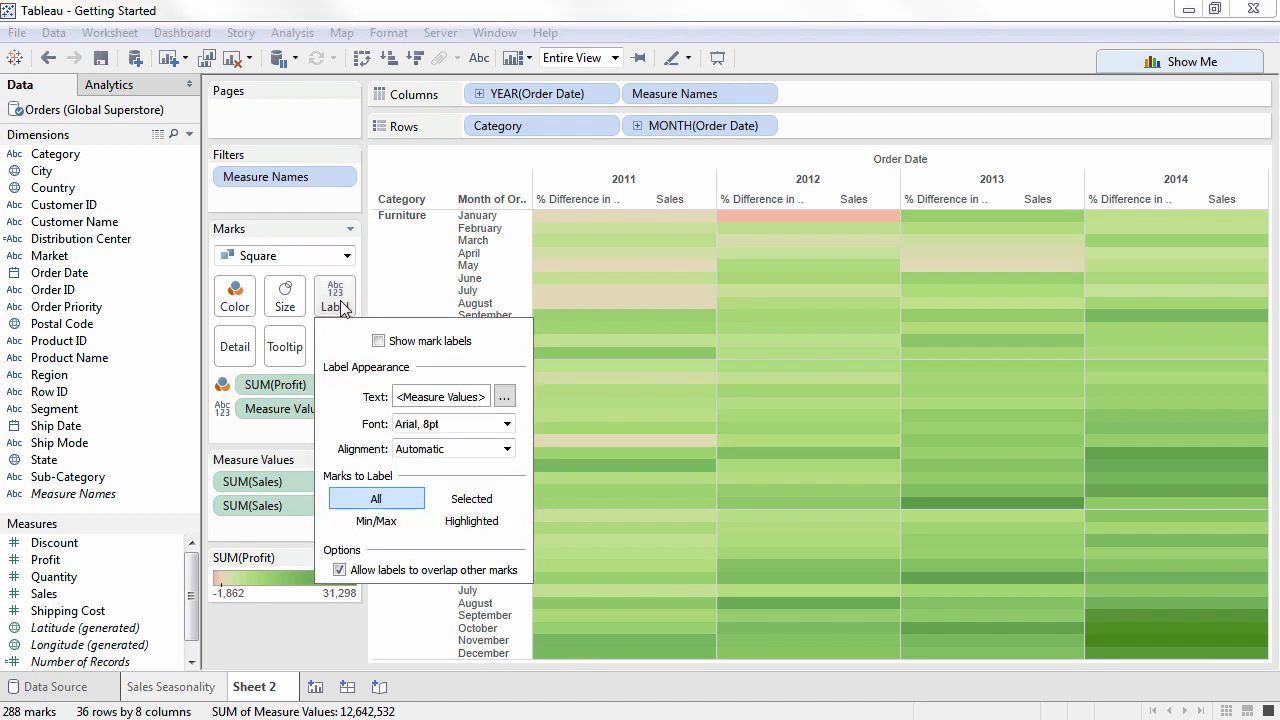
pyautogui.click(378, 342)
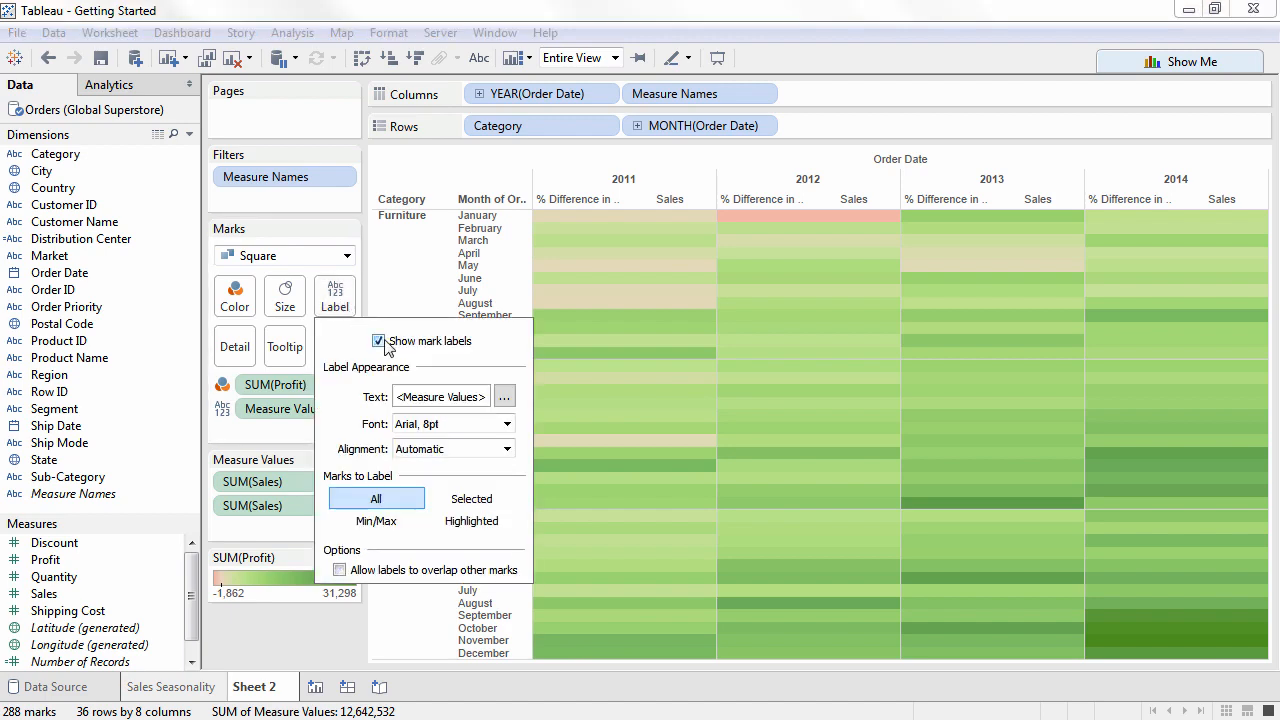
pyautogui.click(313, 357)
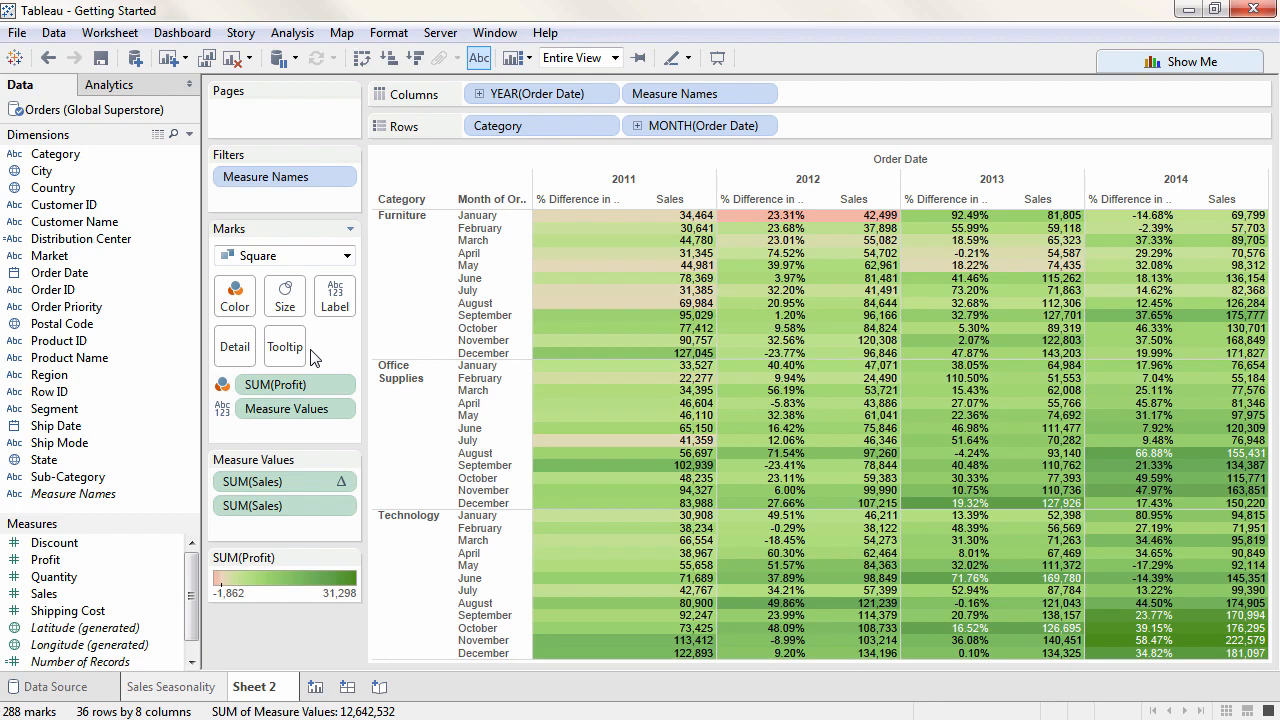
# Rename Sheet 2 as Crosstab.
pyautogui.doubleClick(268, 687)
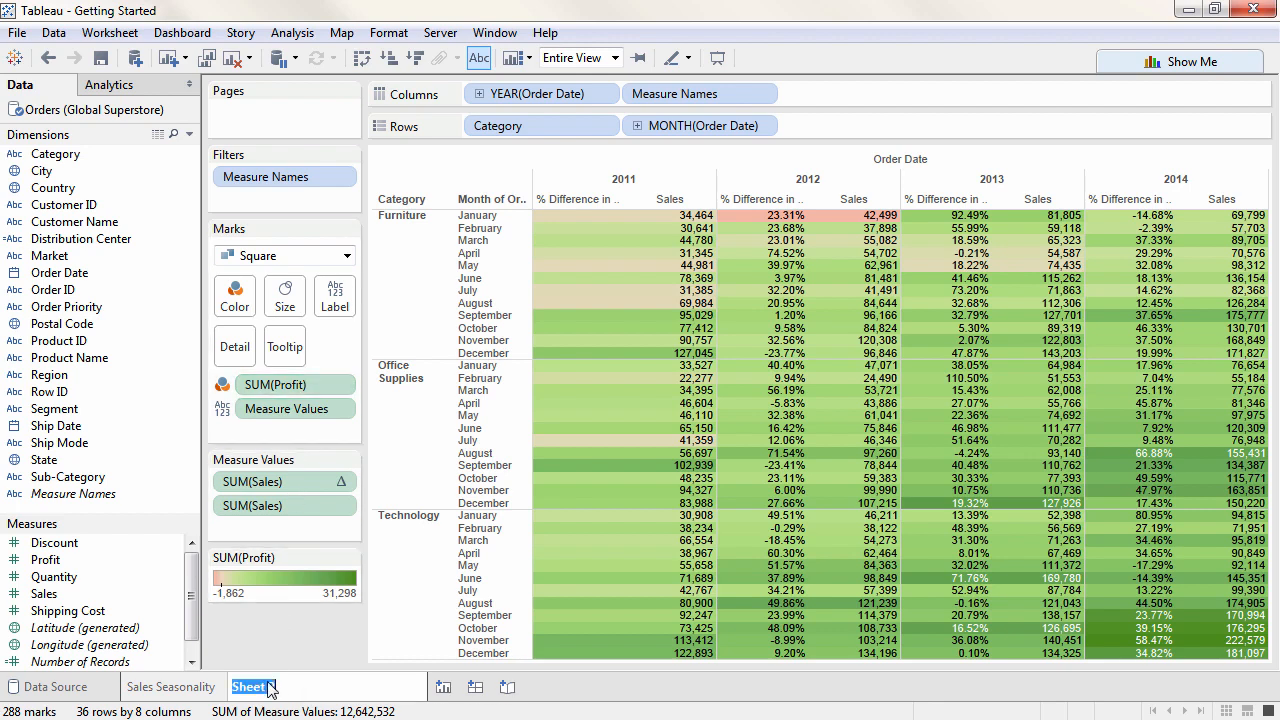
pyautogui.write('Crosstab')
pyautogui.press('Return')
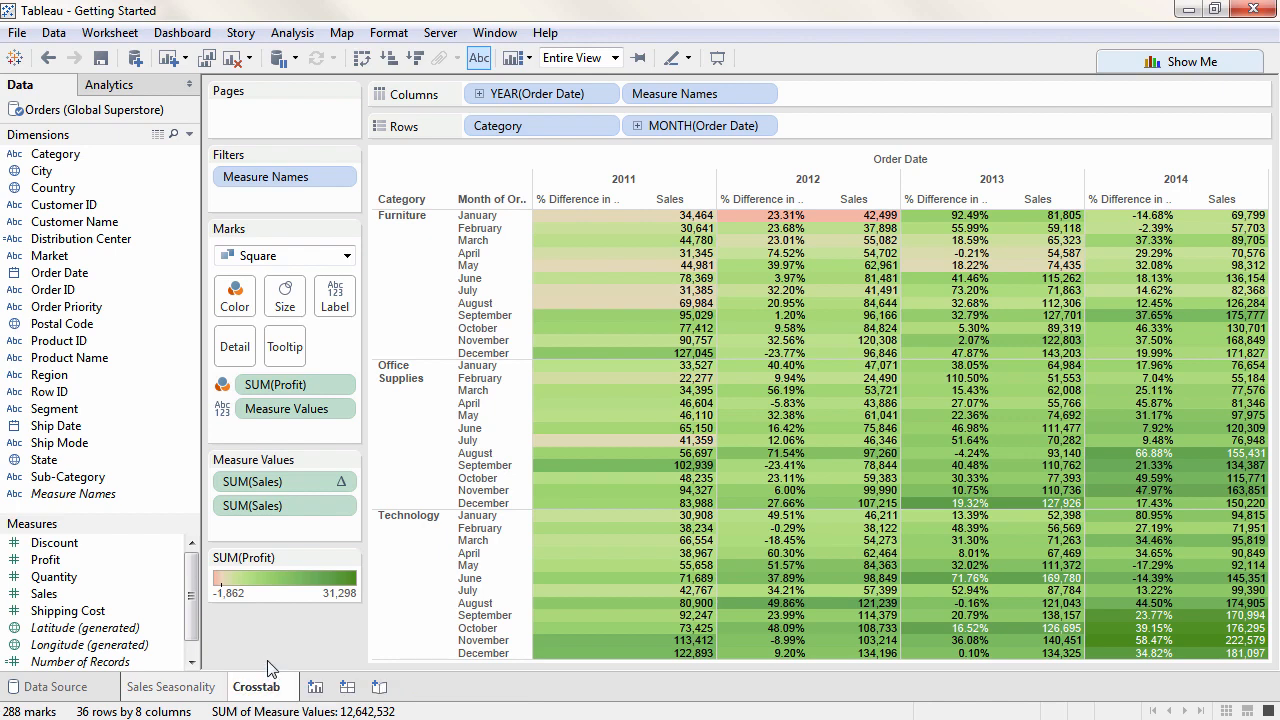
# Create a new worksheet, open Show Me and place it next to the list of data fields.
pyautogui.click(316, 688)
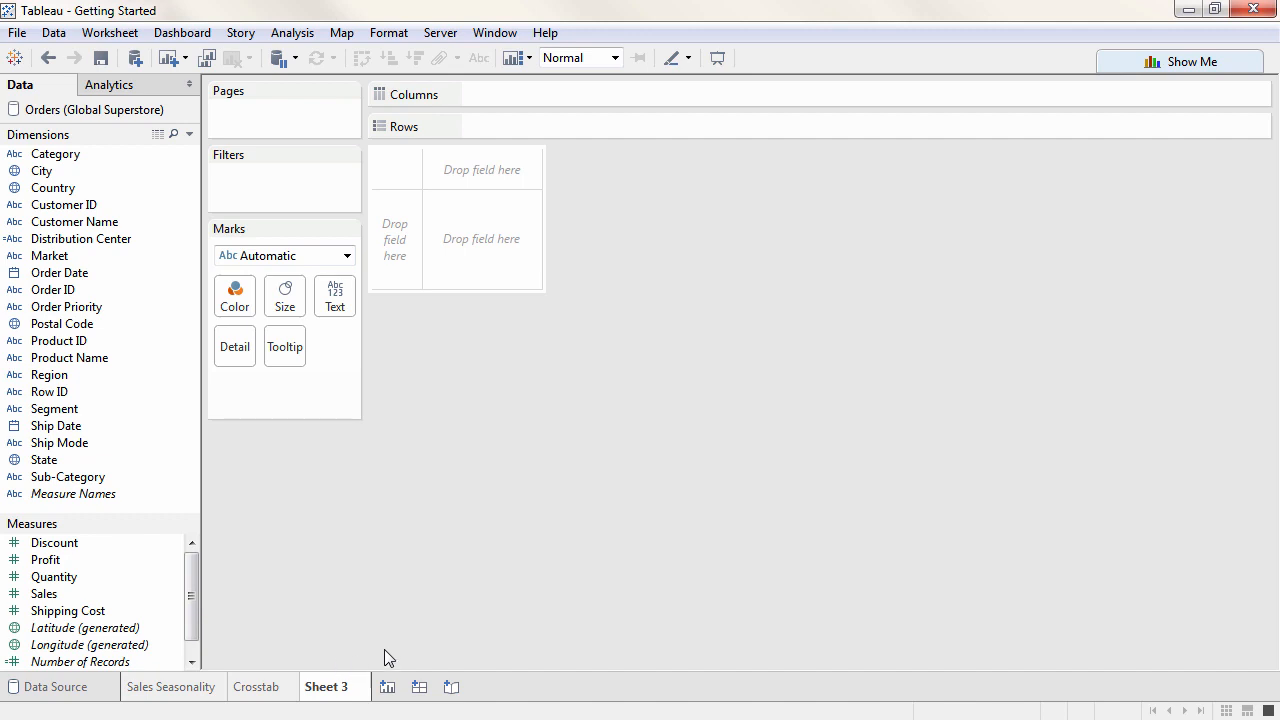
pyautogui.click(1180, 68)
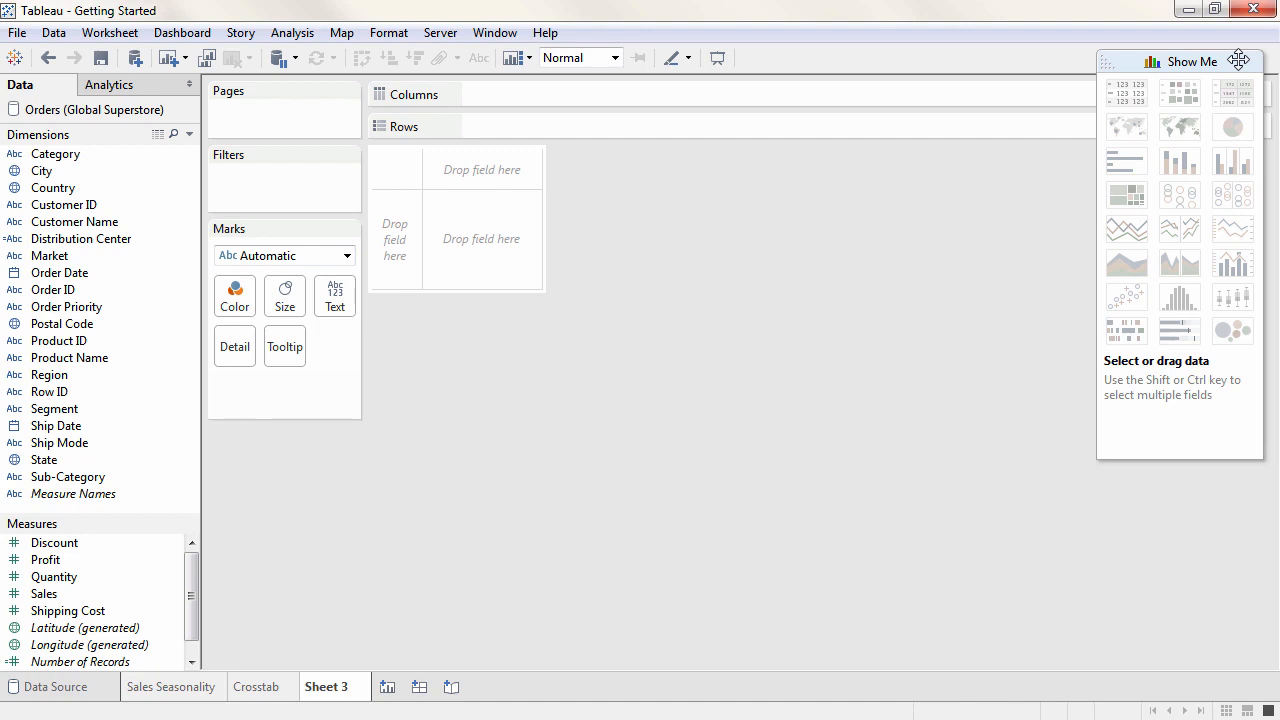
pyautogui.moveTo(1239, 61); pyautogui.dragTo(351, 223)
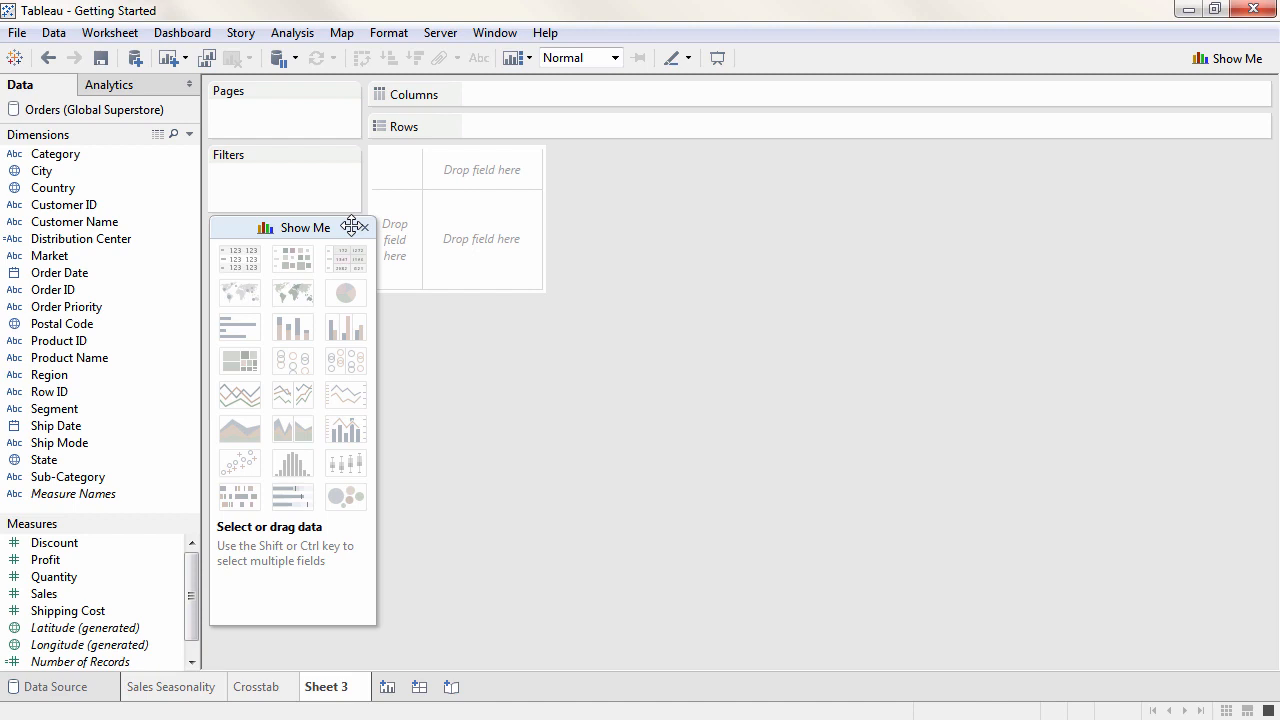
# Chart Sales by Country as horizontal bars with Show Me, convert the chart to a symbol map and close Show Me.
pyautogui.click(147, 593)
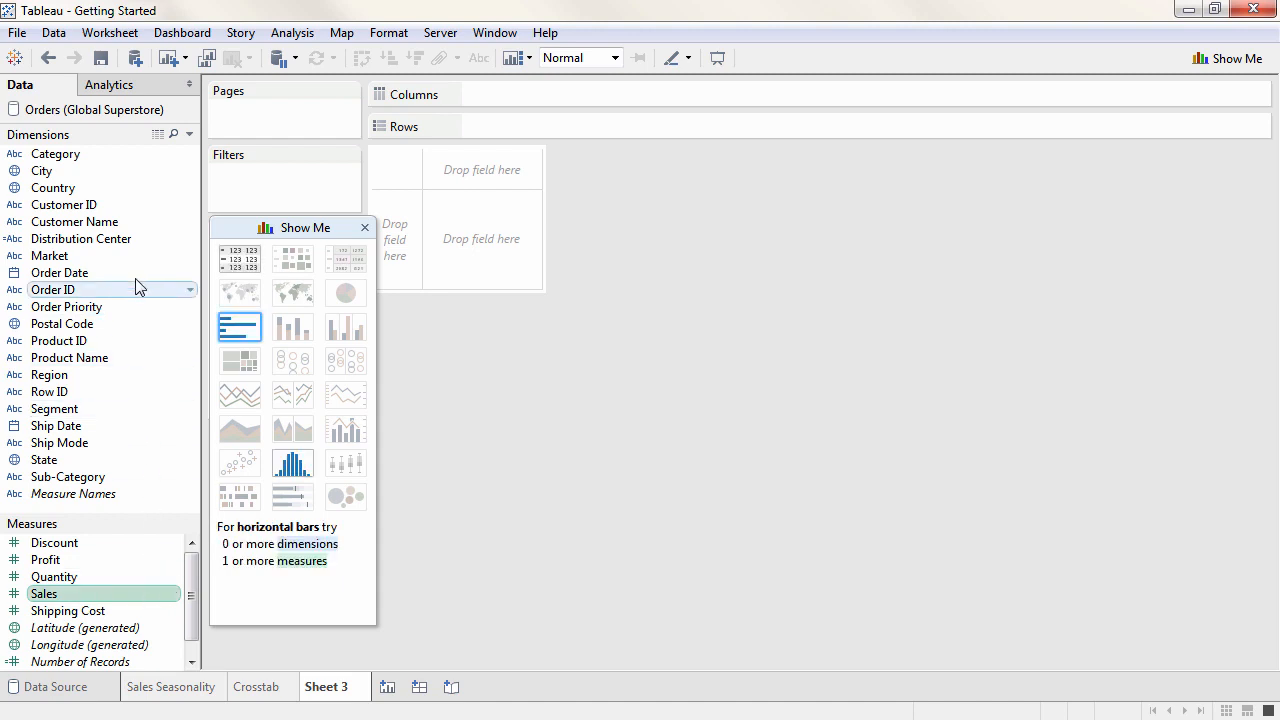
pyautogui.keyDown('ctrl'); pyautogui.click(138, 192); pyautogui.keyUp('ctrl')
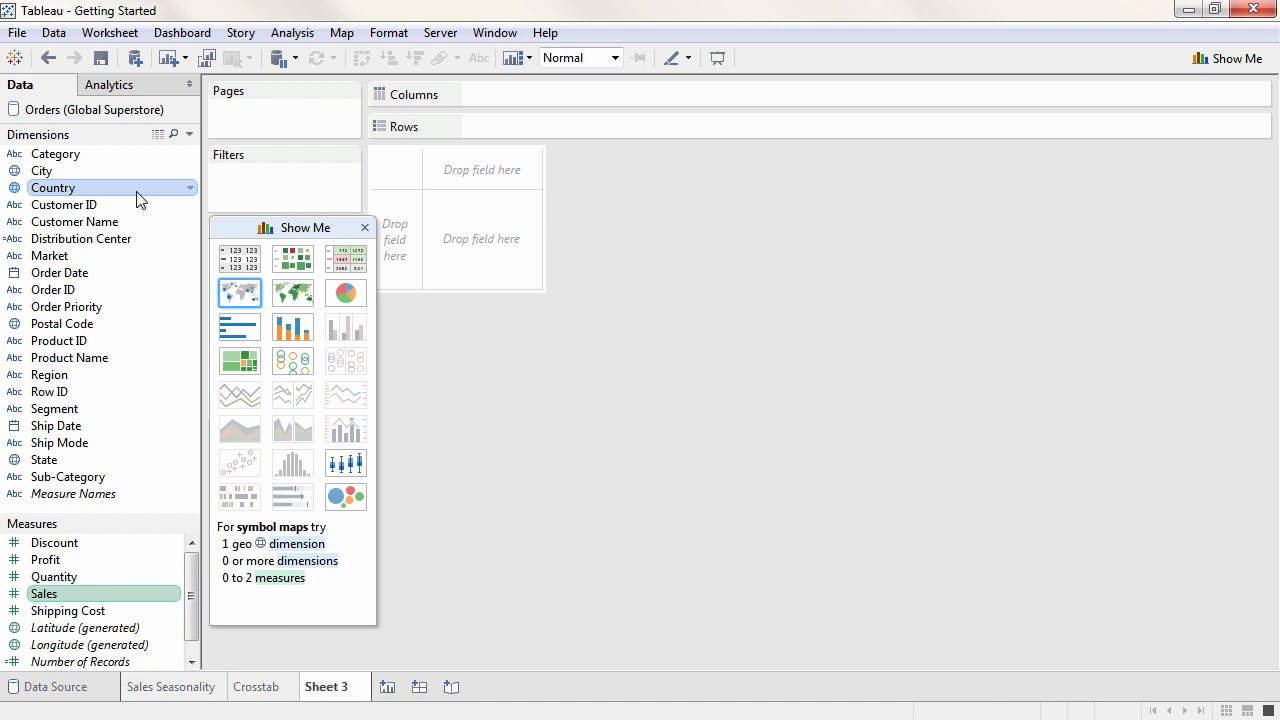
pyautogui.click(233, 362)
pyautogui.click(239, 329)
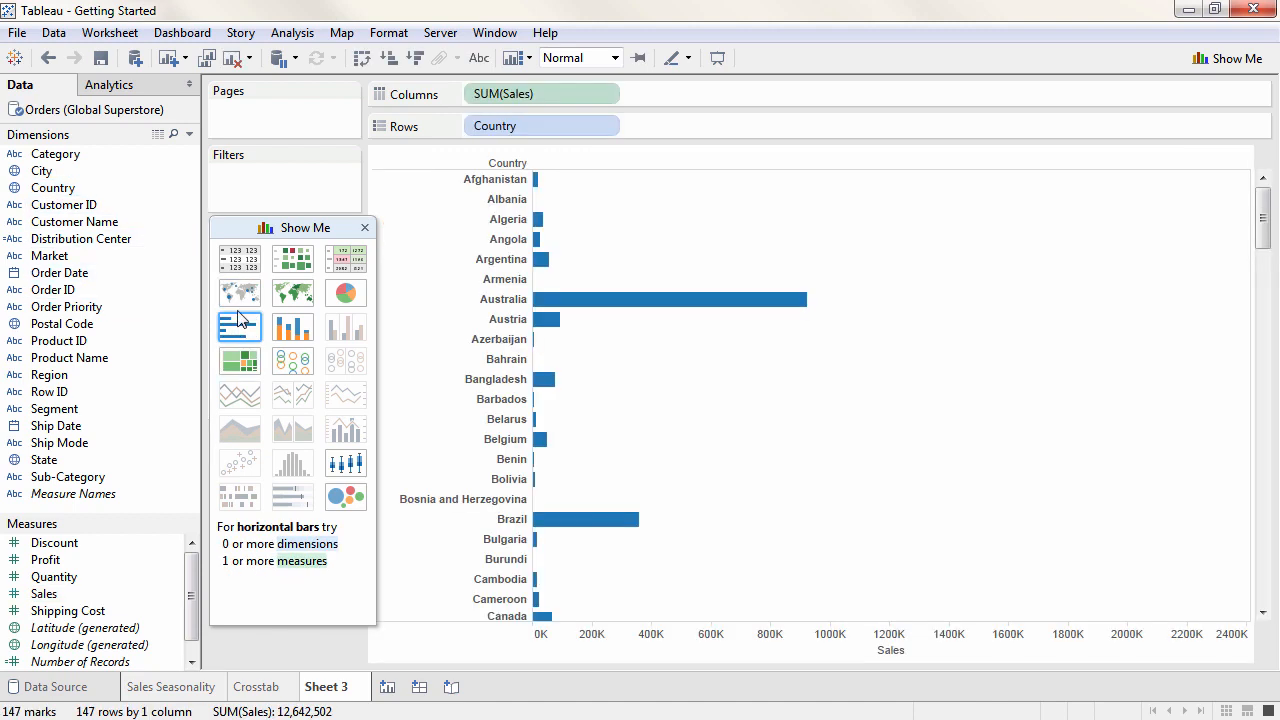
pyautogui.click(241, 288)
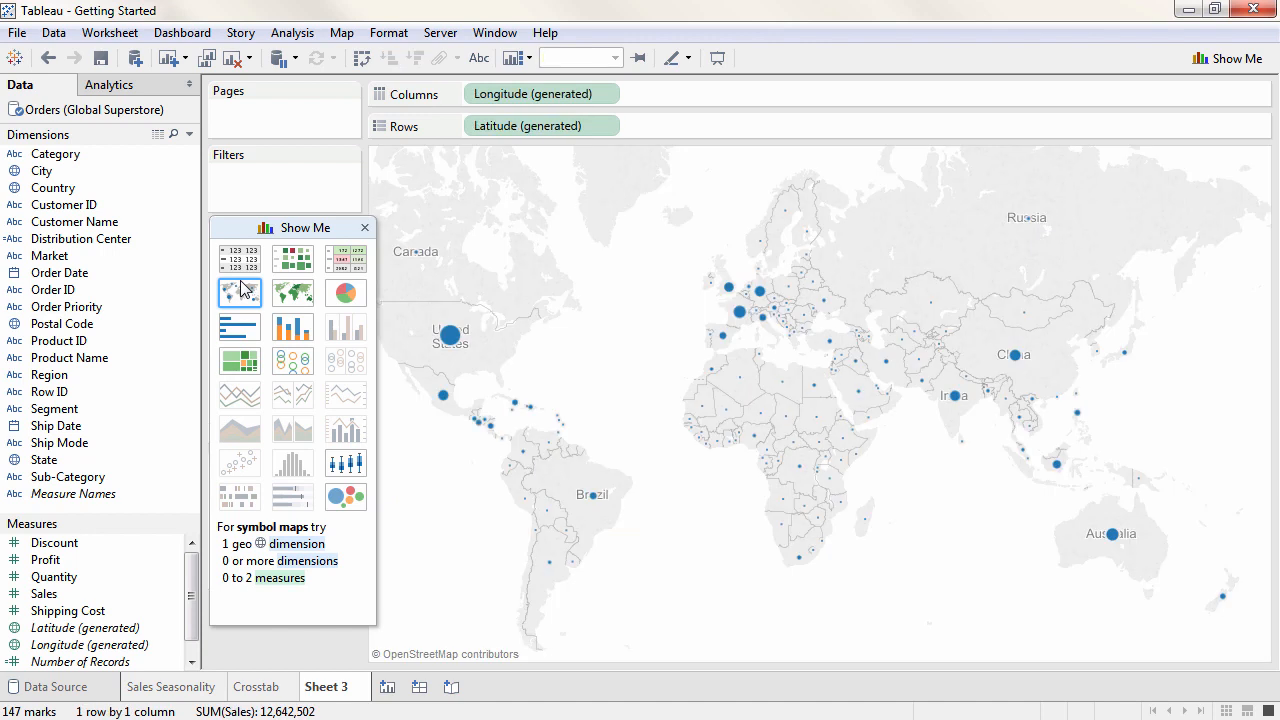
pyautogui.click(365, 227)
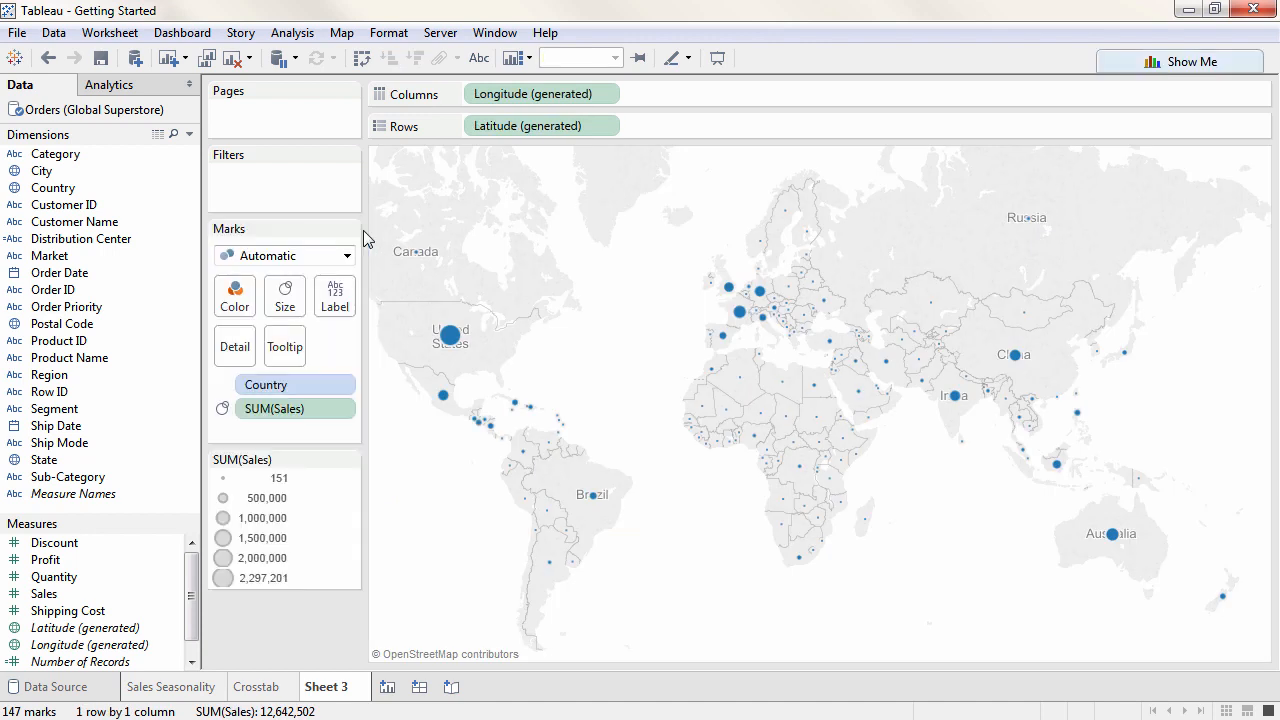
# Add State to the symbol map's level of detail and enlarge the circles.
pyautogui.moveTo(137, 464); pyautogui.dragTo(594, 371)
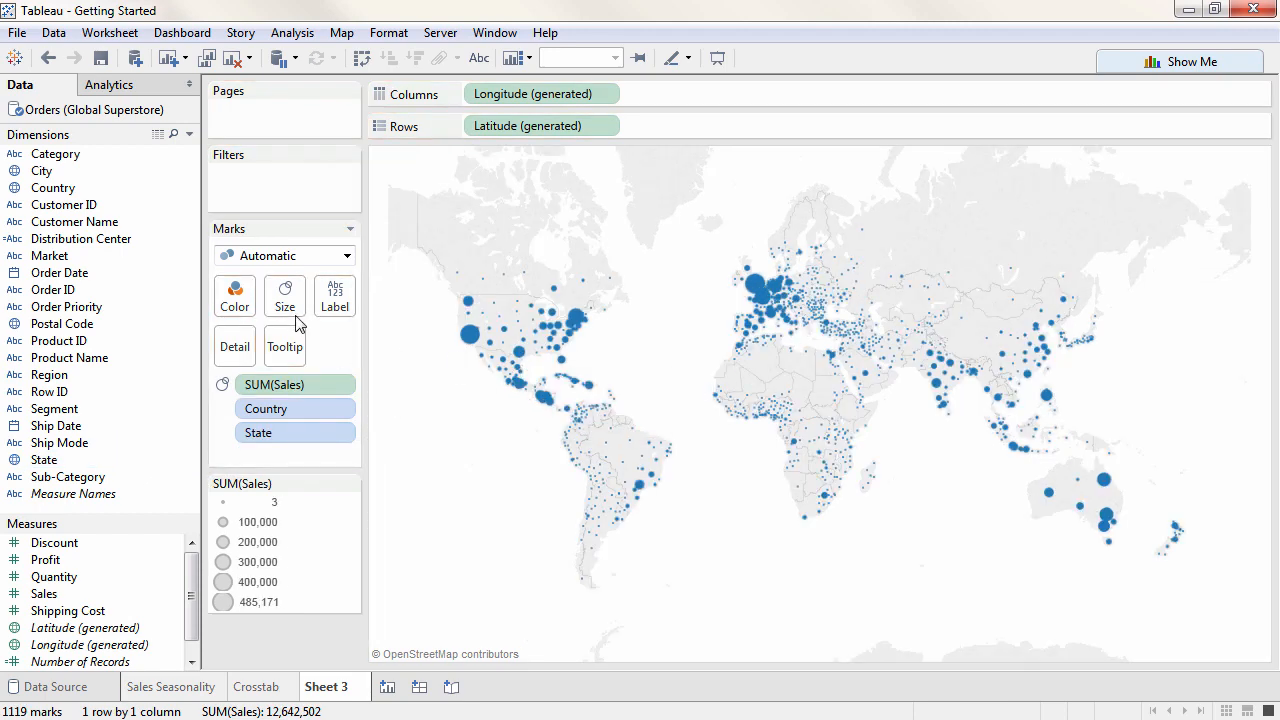
pyautogui.click(298, 323)
pyautogui.click(348, 343)
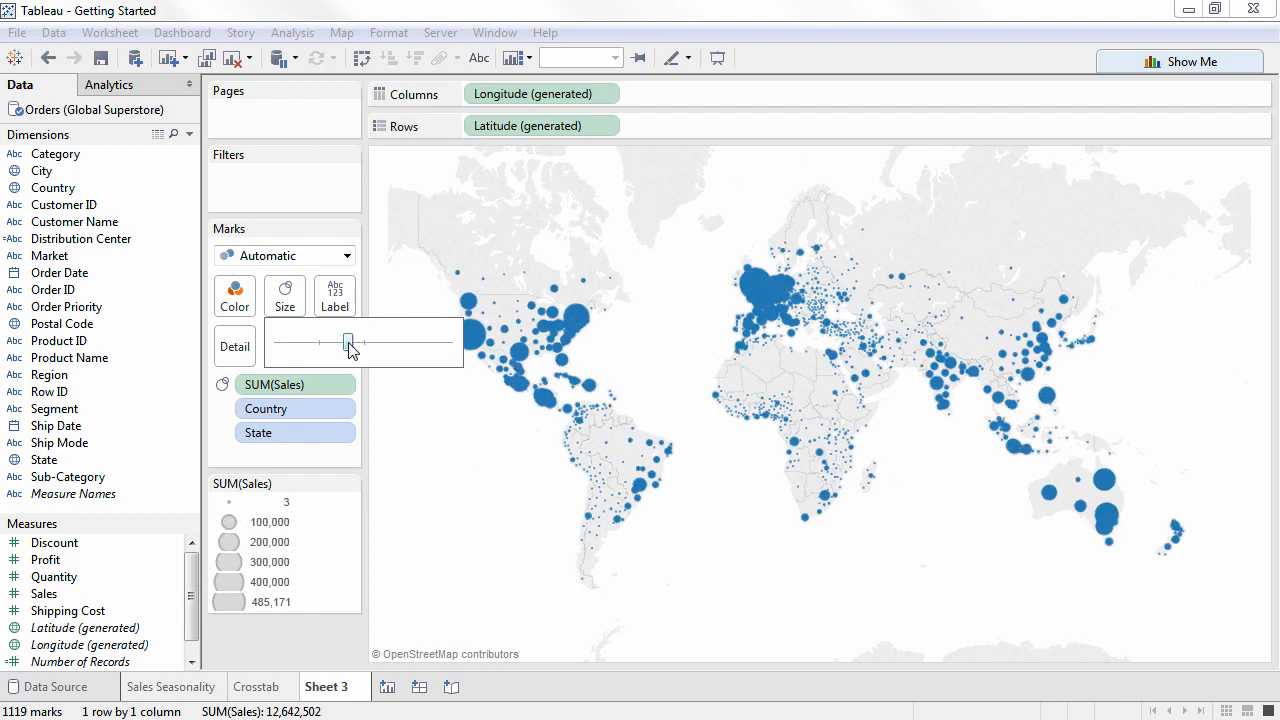
# Make the map circles slightly transparent and give them a dark blue border.
pyautogui.click(237, 310)
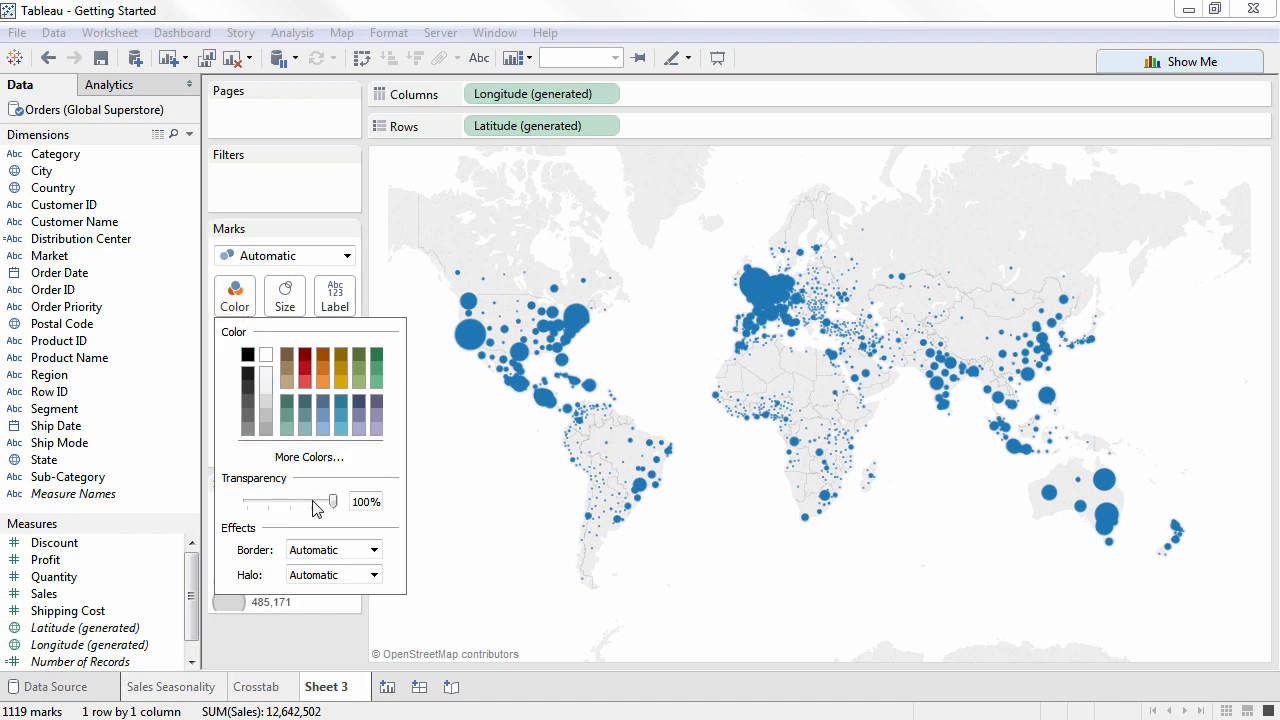
pyautogui.moveTo(324, 503); pyautogui.dragTo(316, 512)
pyautogui.click(323, 551)
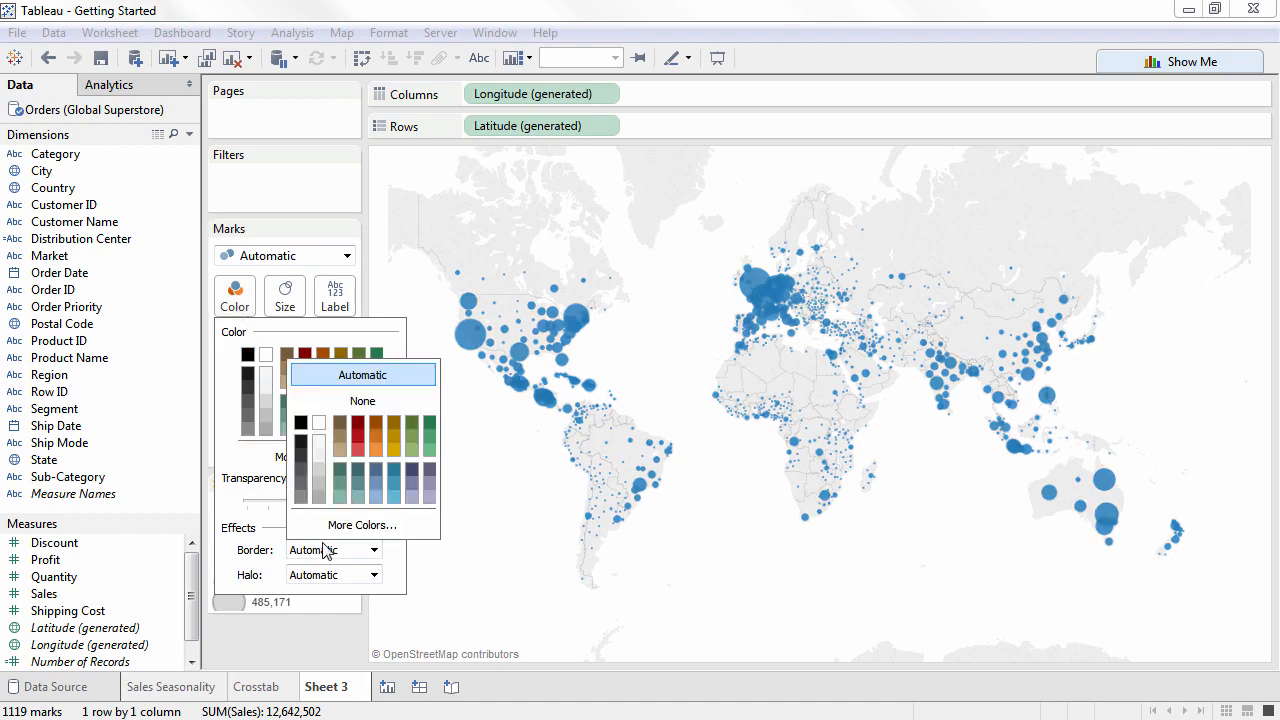
pyautogui.click(413, 470)
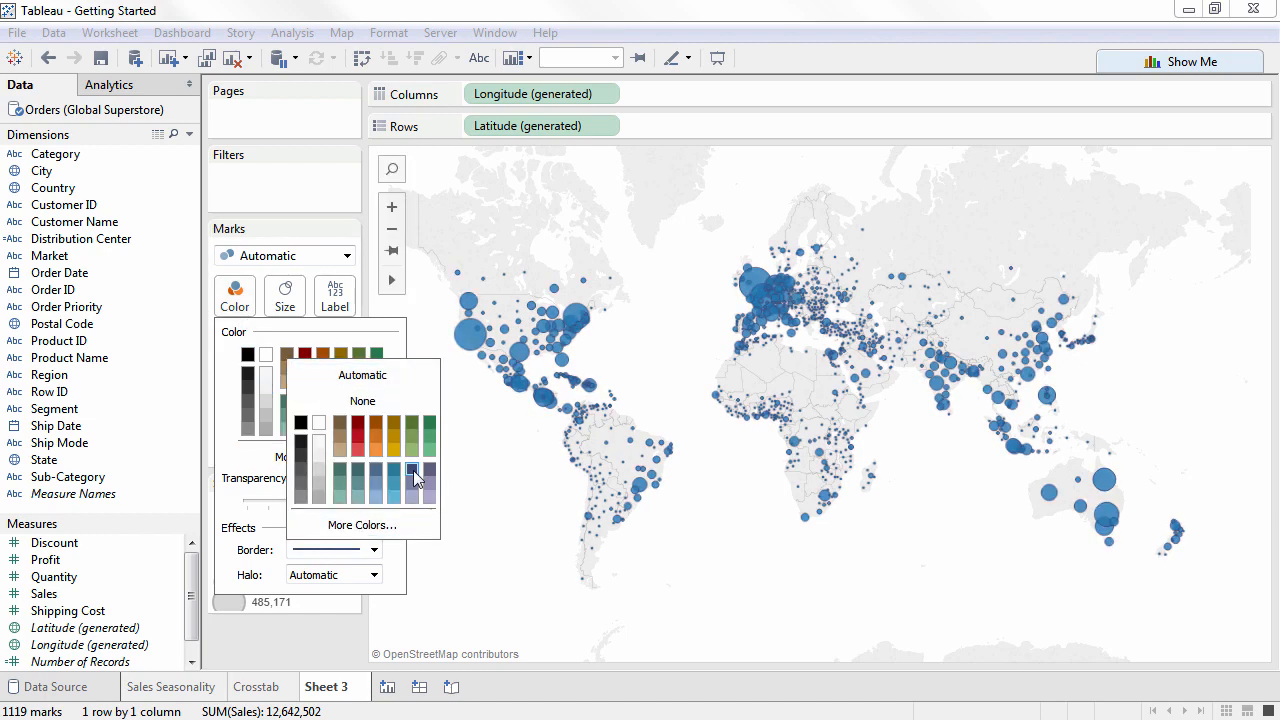
pyautogui.click(343, 635)
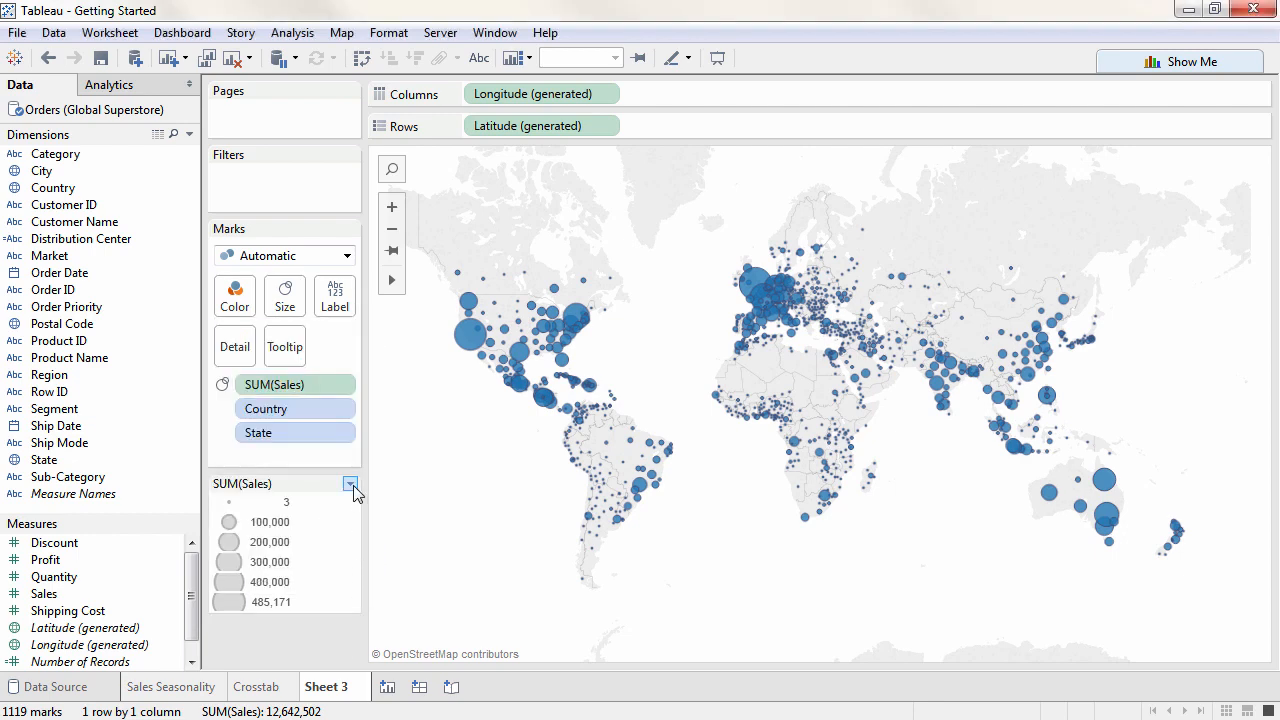
# Hide the Sales size legend and color the map circles by Profit.
pyautogui.click(352, 484)
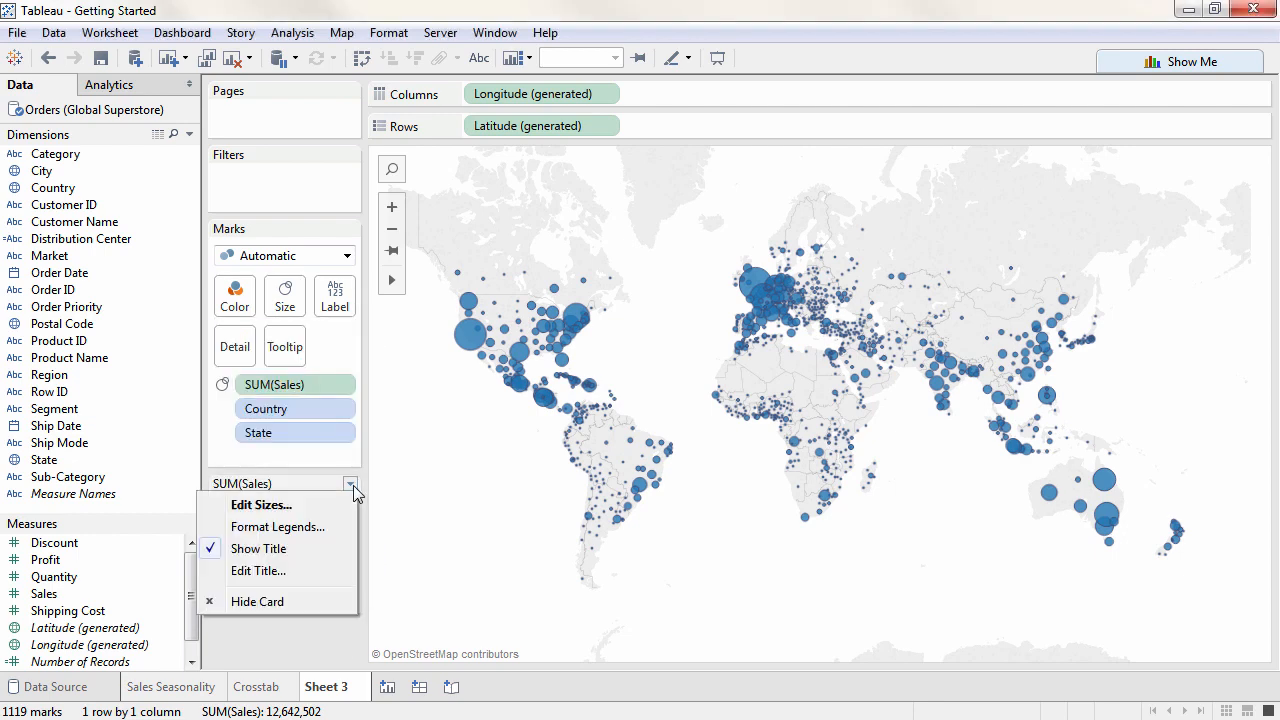
pyautogui.click(319, 598)
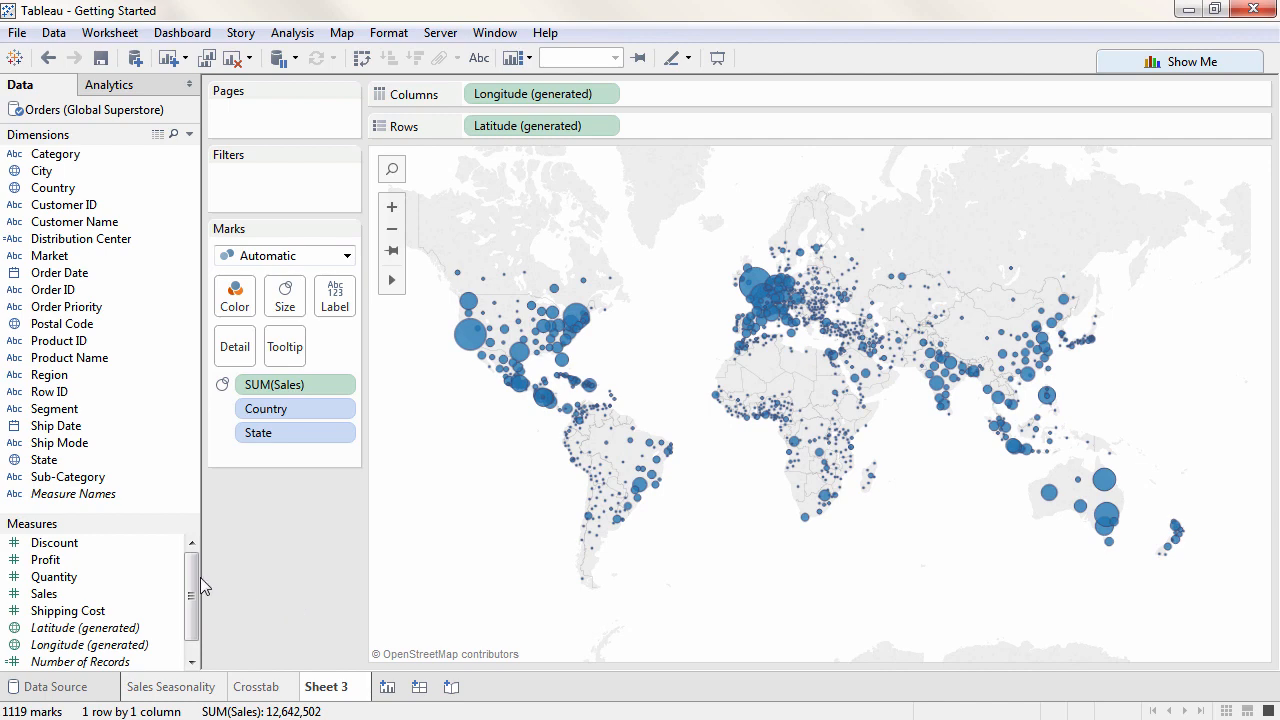
pyautogui.moveTo(127, 566); pyautogui.dragTo(242, 298)
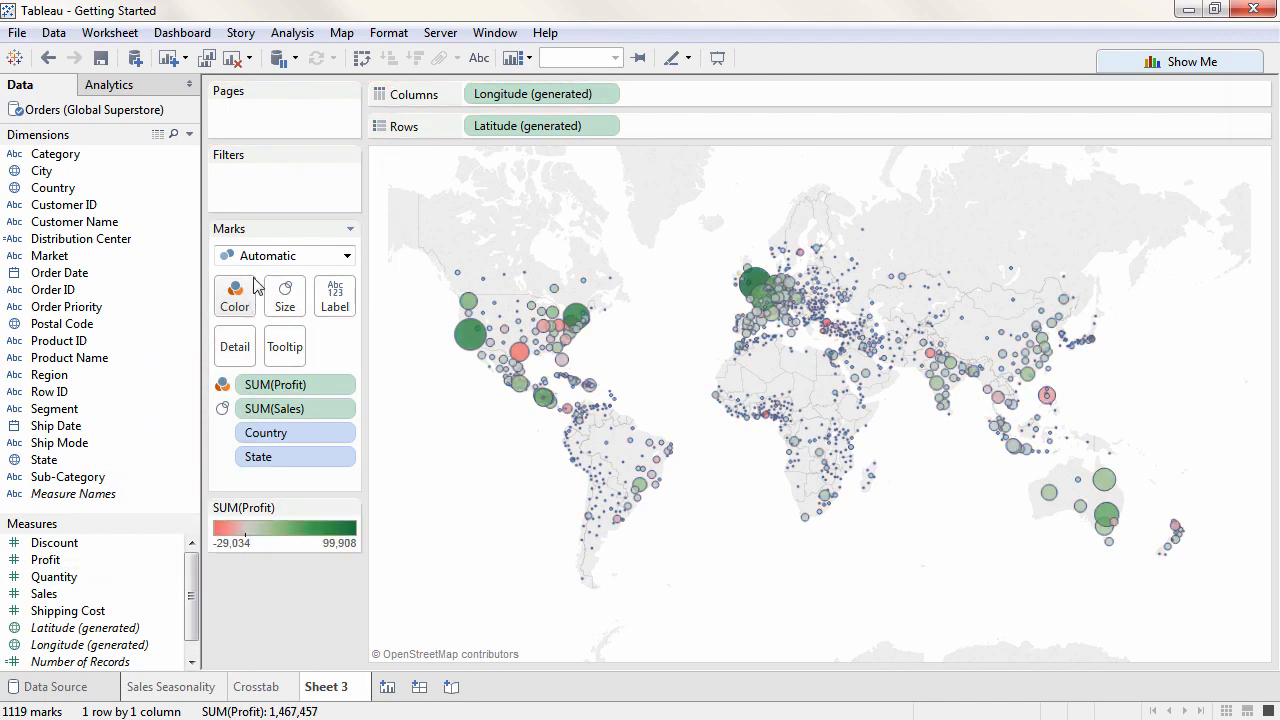
# Search the map for United Kingdom to zoom in on it, and reset the map to its full extent.
pyautogui.click(398, 170)
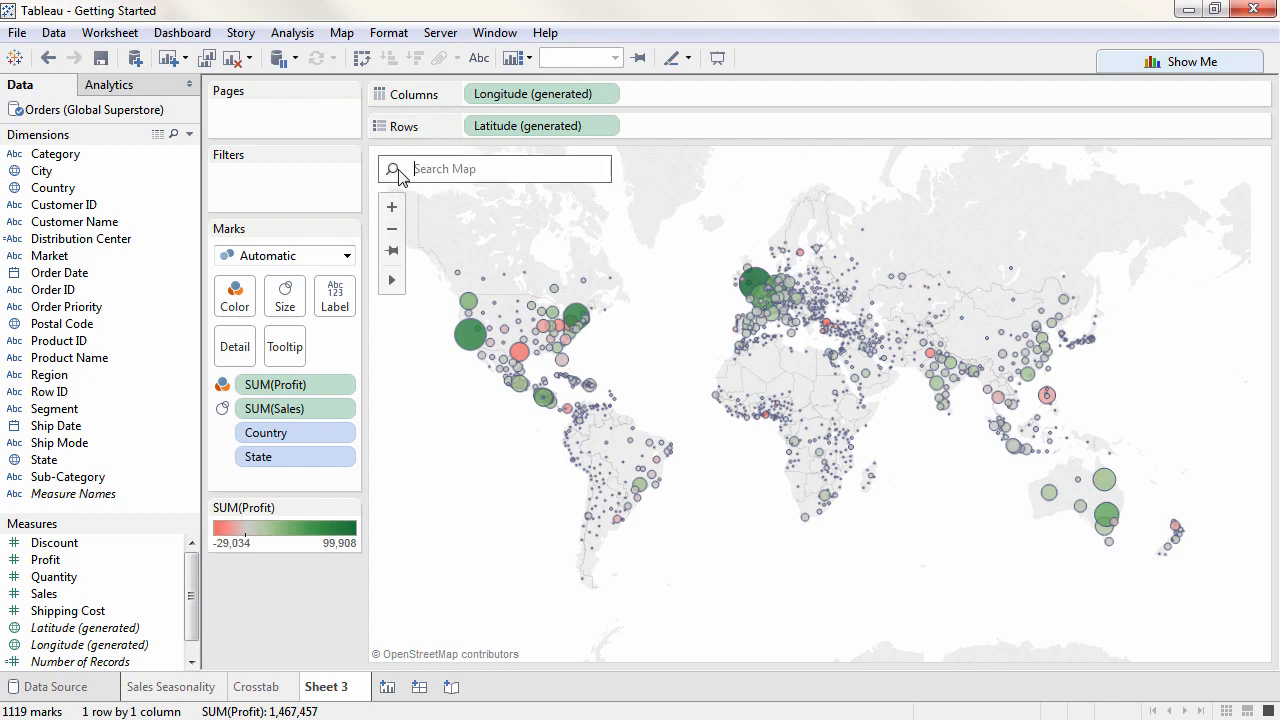
pyautogui.write('Uni')
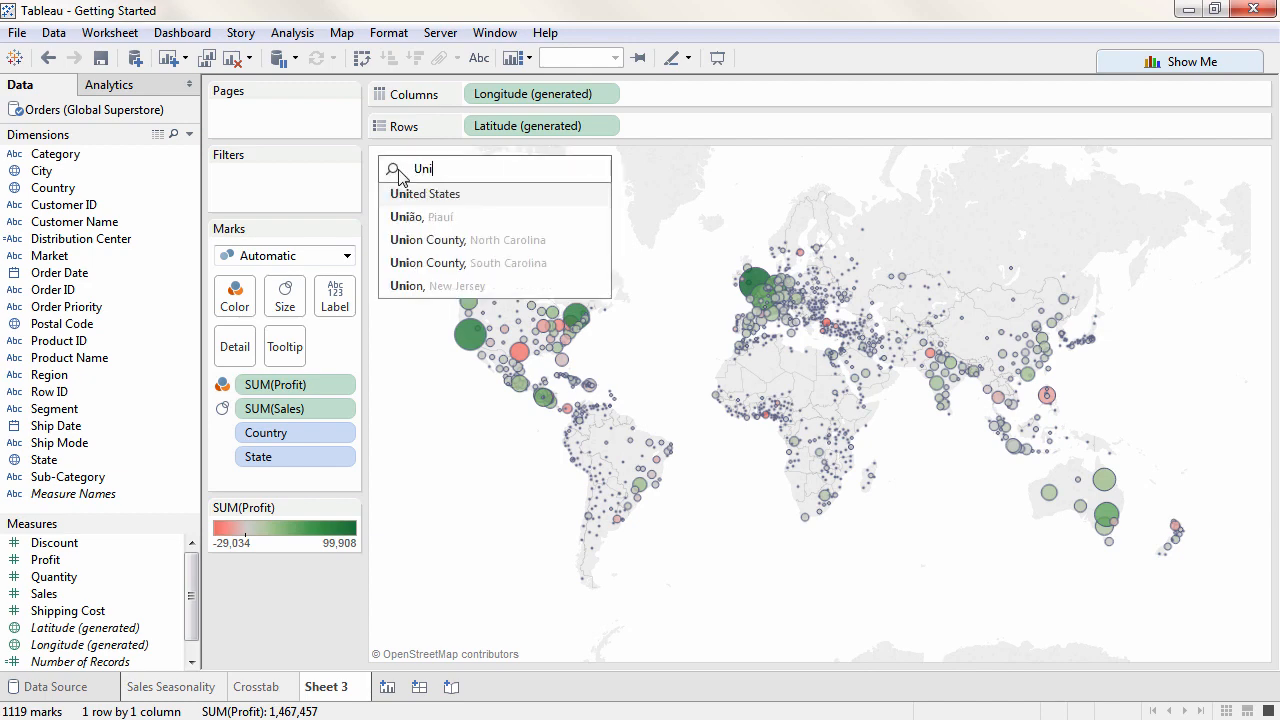
pyautogui.write('ted King')
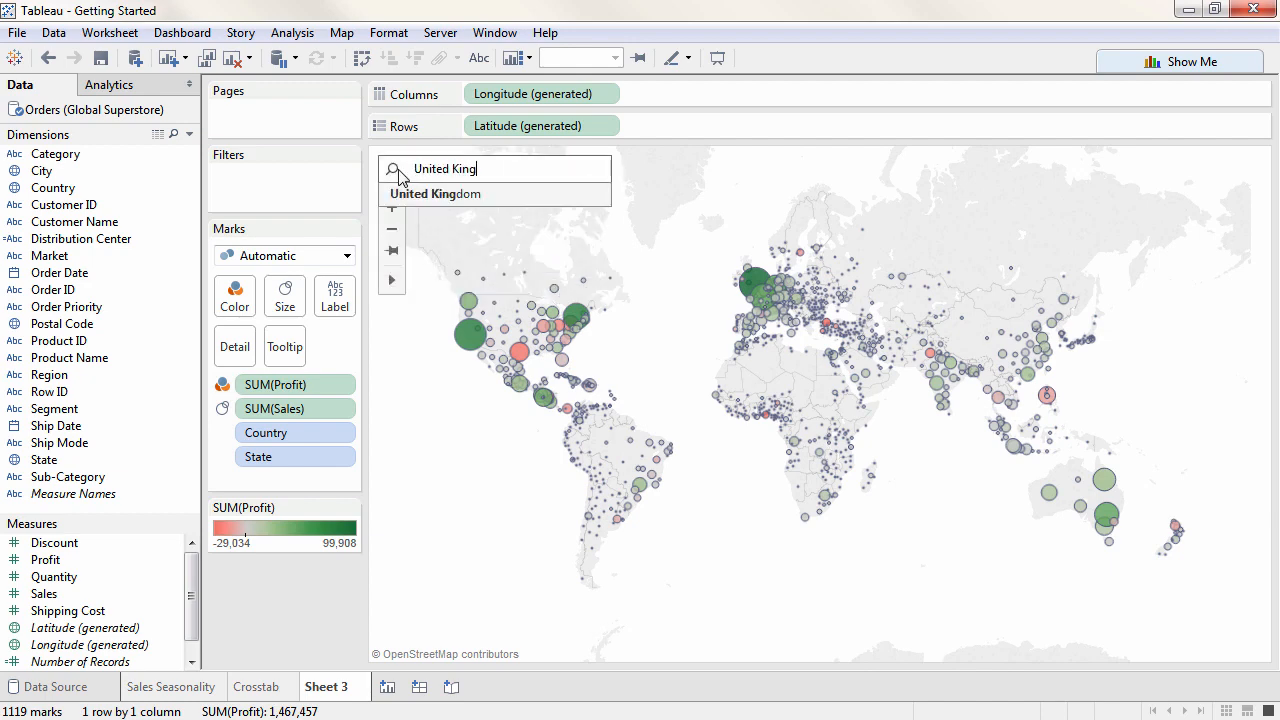
pyautogui.press('Return')
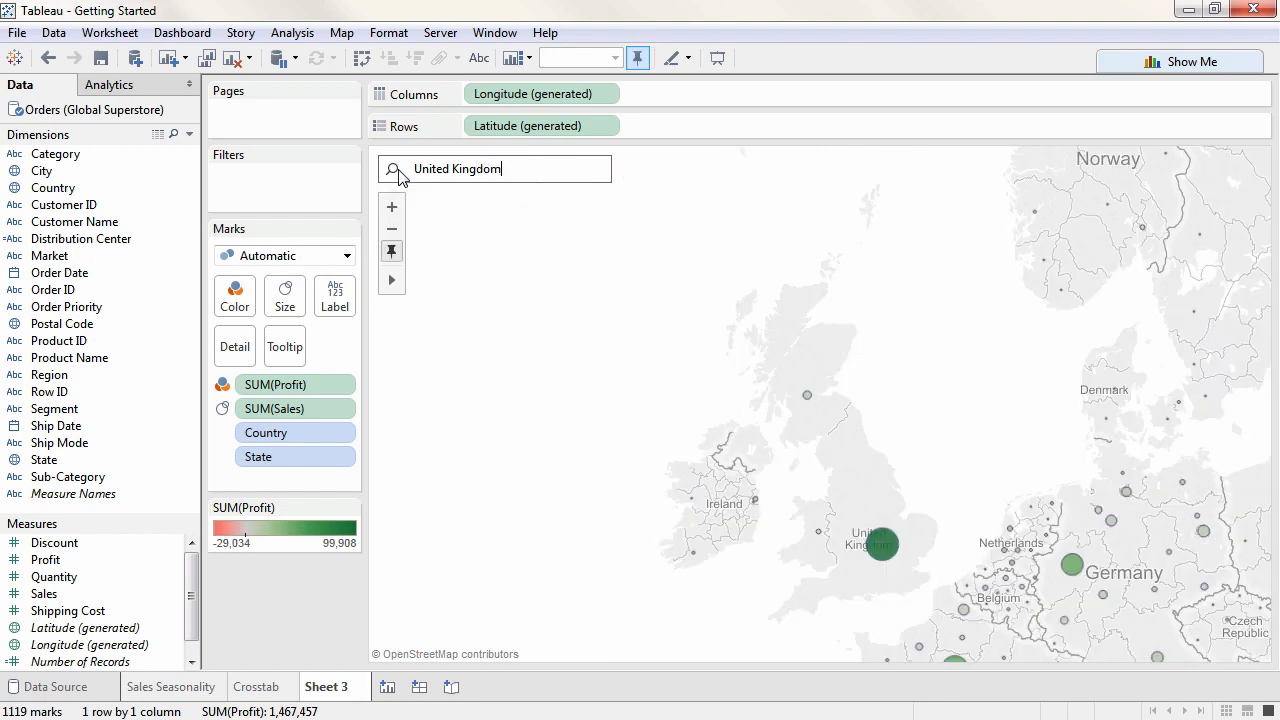
pyautogui.click(393, 252)
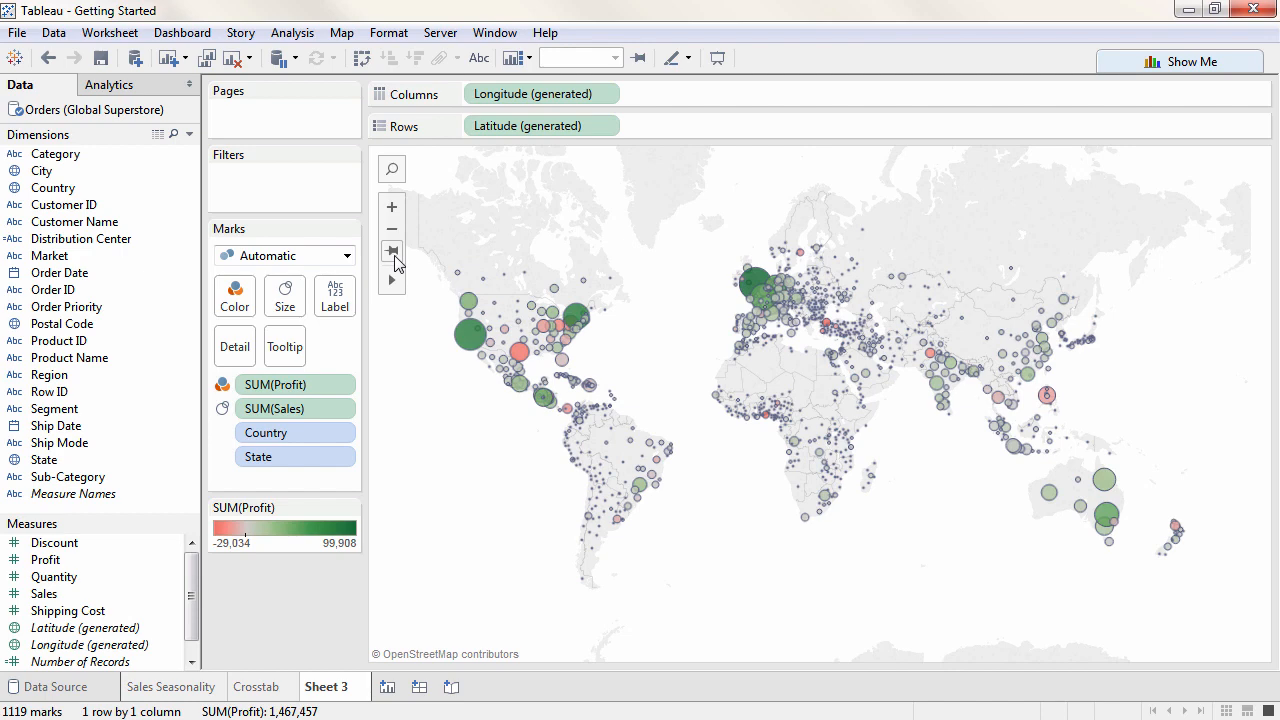
# Filter the map by Category, keeping only Furniture.
pyautogui.moveTo(109, 162); pyautogui.dragTo(262, 177)
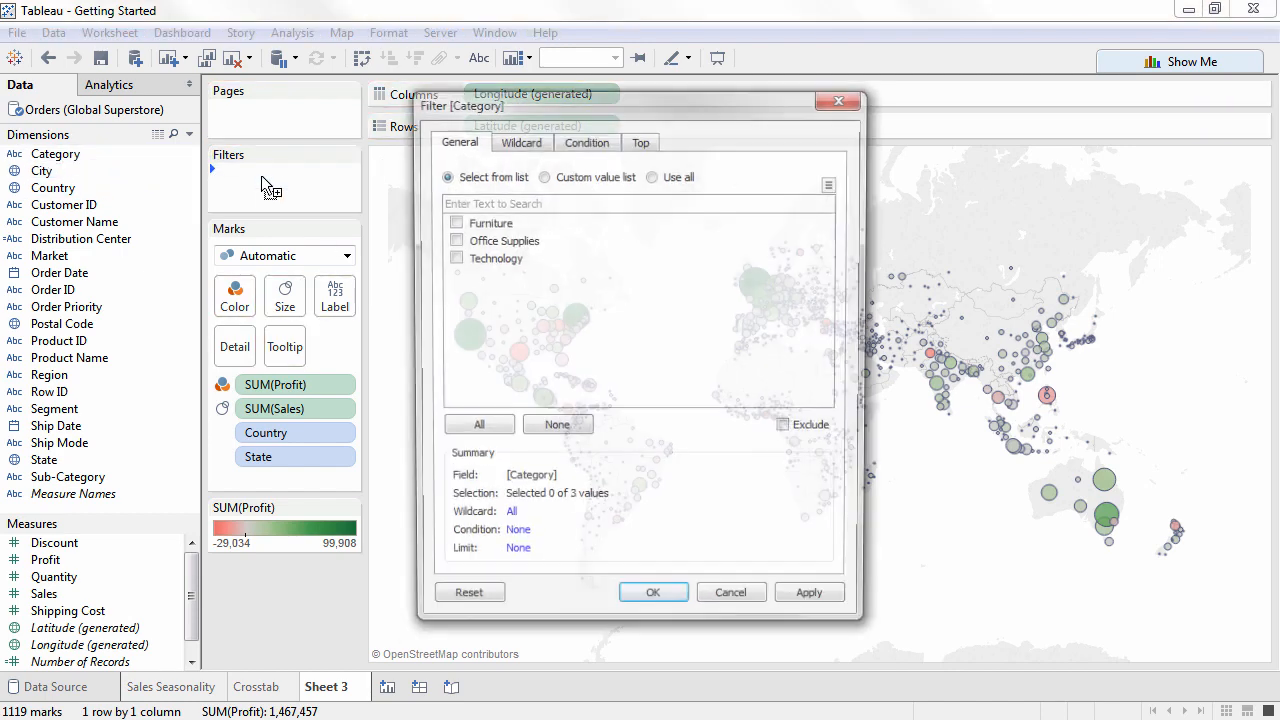
pyautogui.click(453, 222)
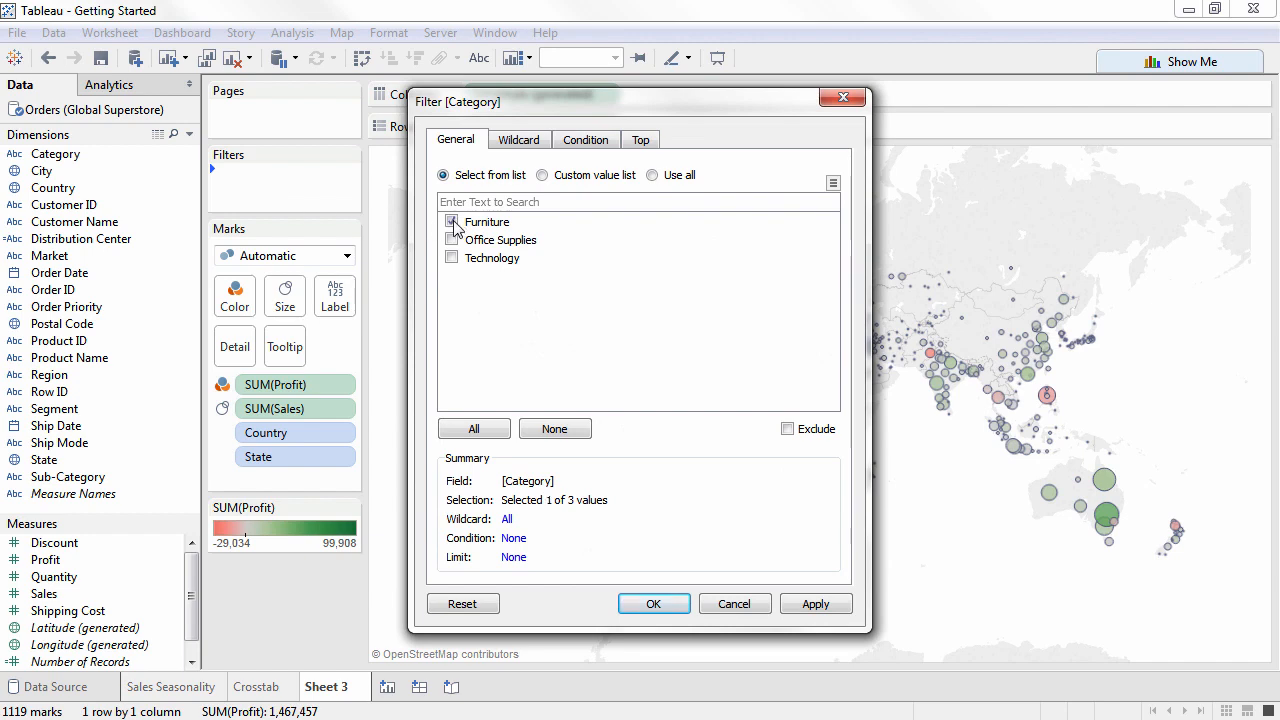
pyautogui.click(646, 606)
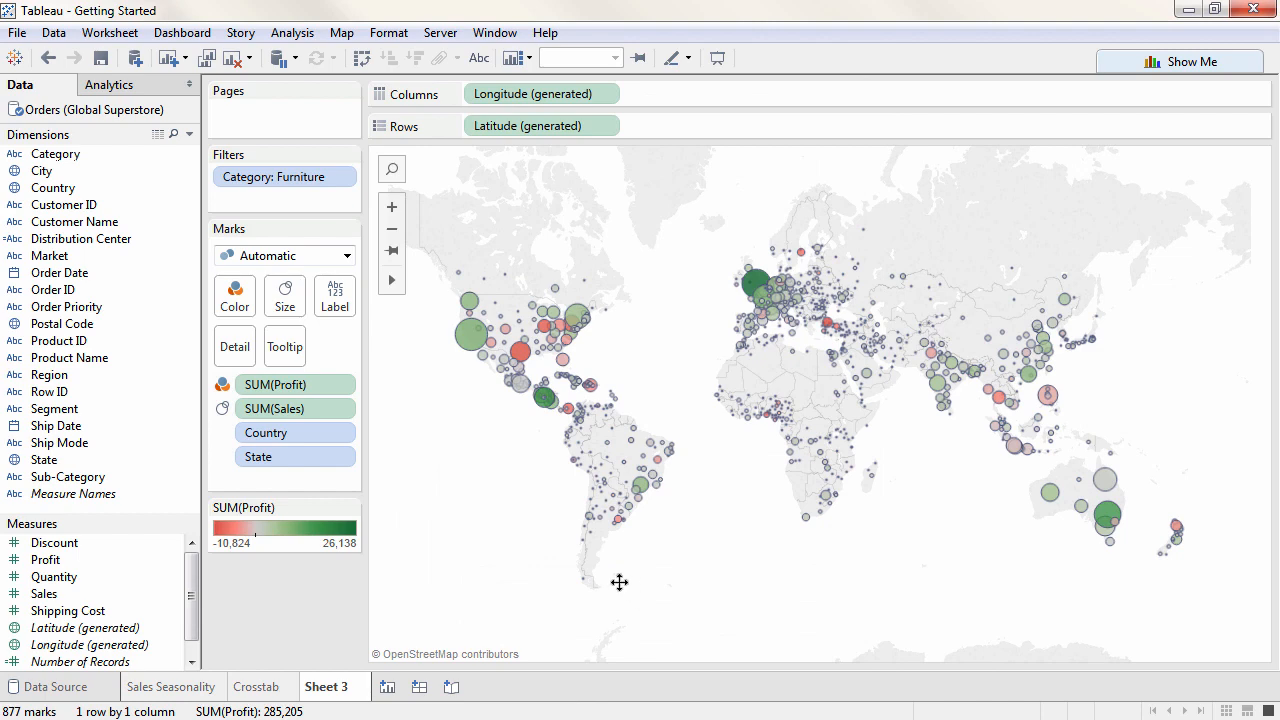
# Show a quick filter for Category and set it to a single value list.
pyautogui.rightClick(324, 184)
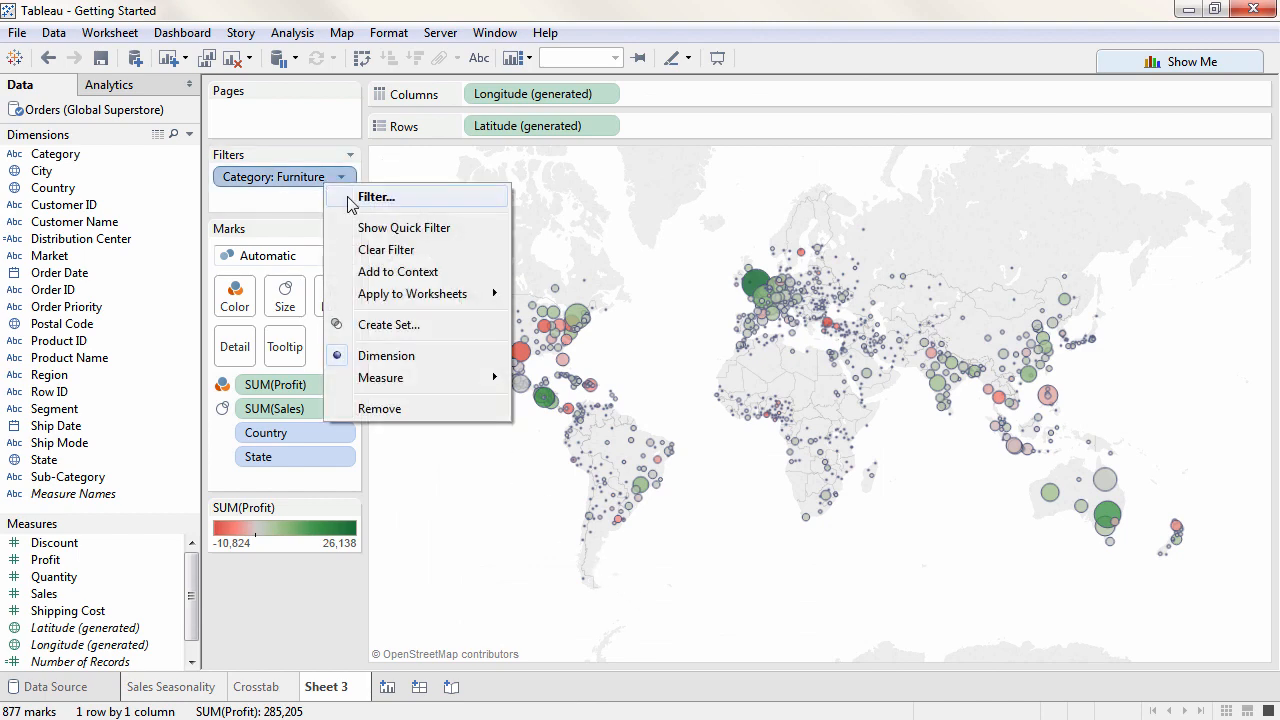
pyautogui.click(378, 230)
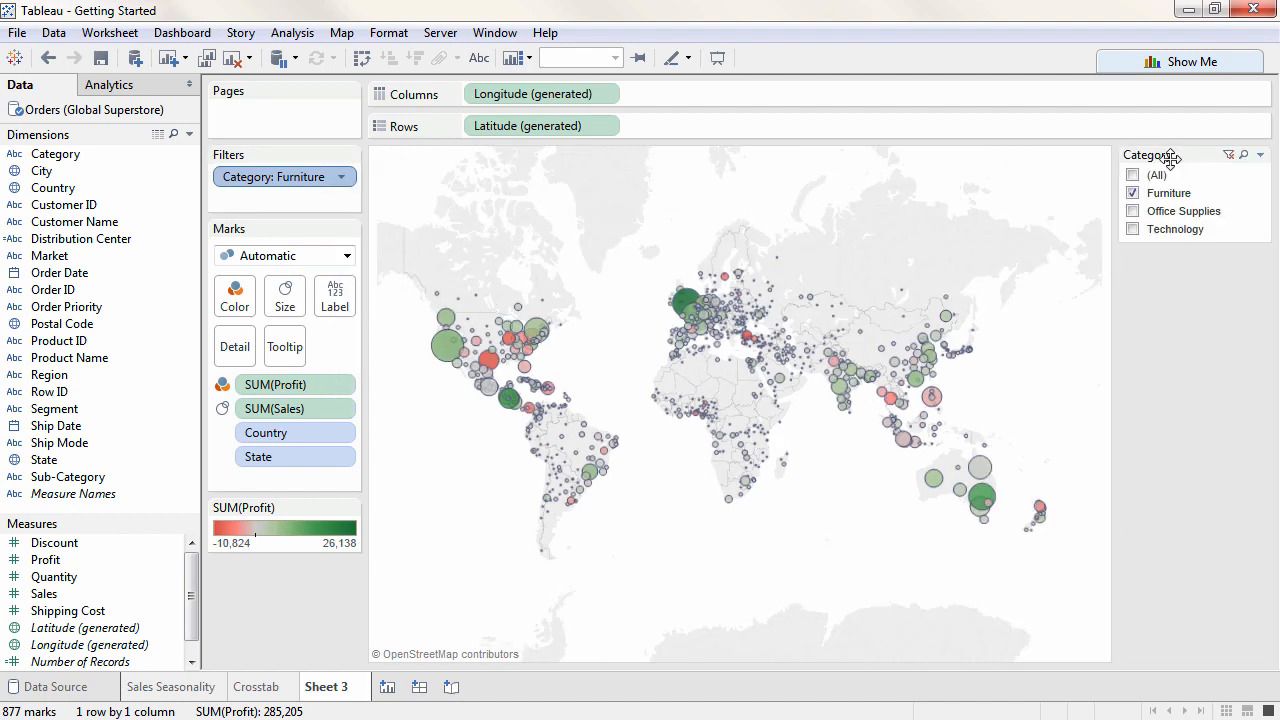
pyautogui.click(1260, 155)
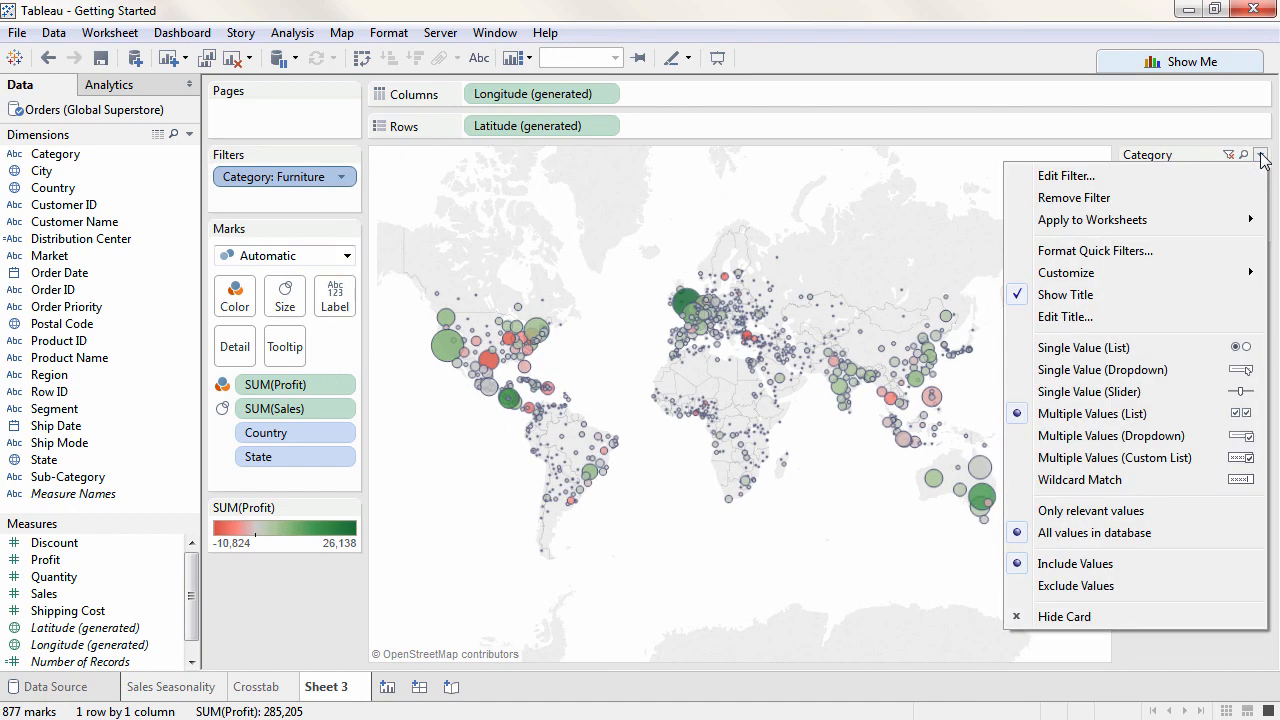
pyautogui.click(1198, 348)
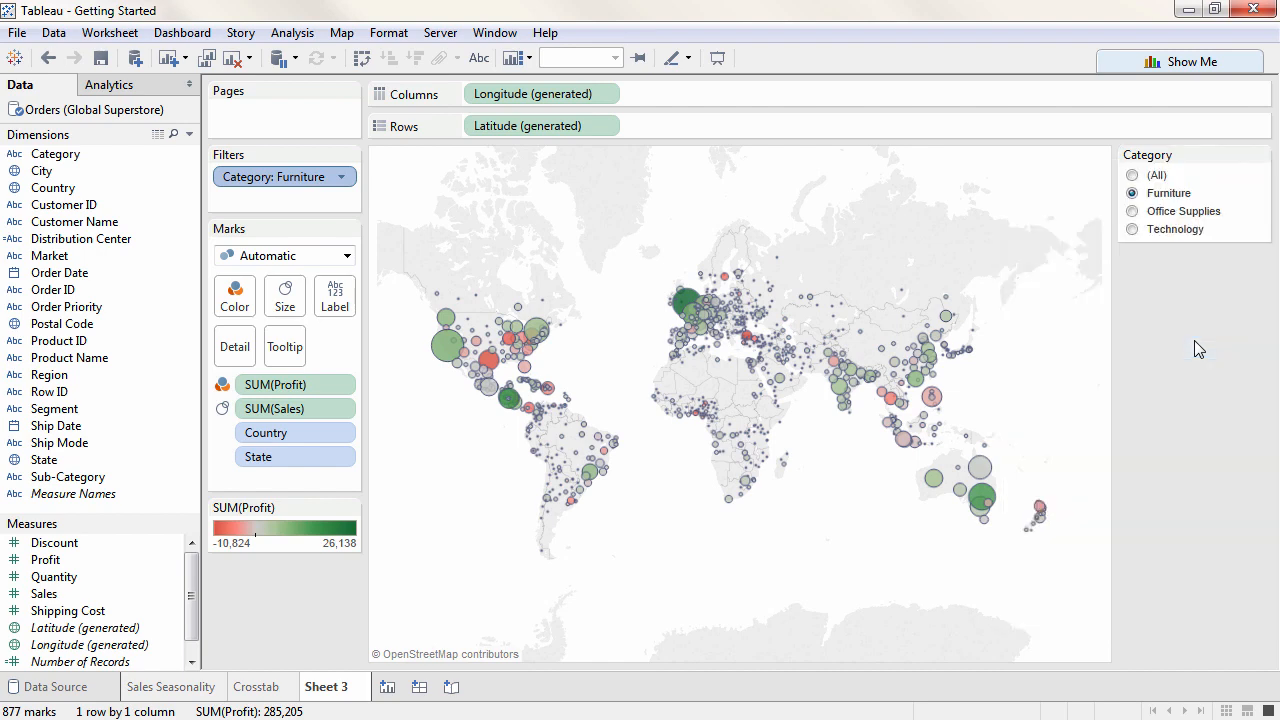
# Switch the Category quick filter to Office Supplies, to Technology and back to all categories.
pyautogui.click(1134, 212)
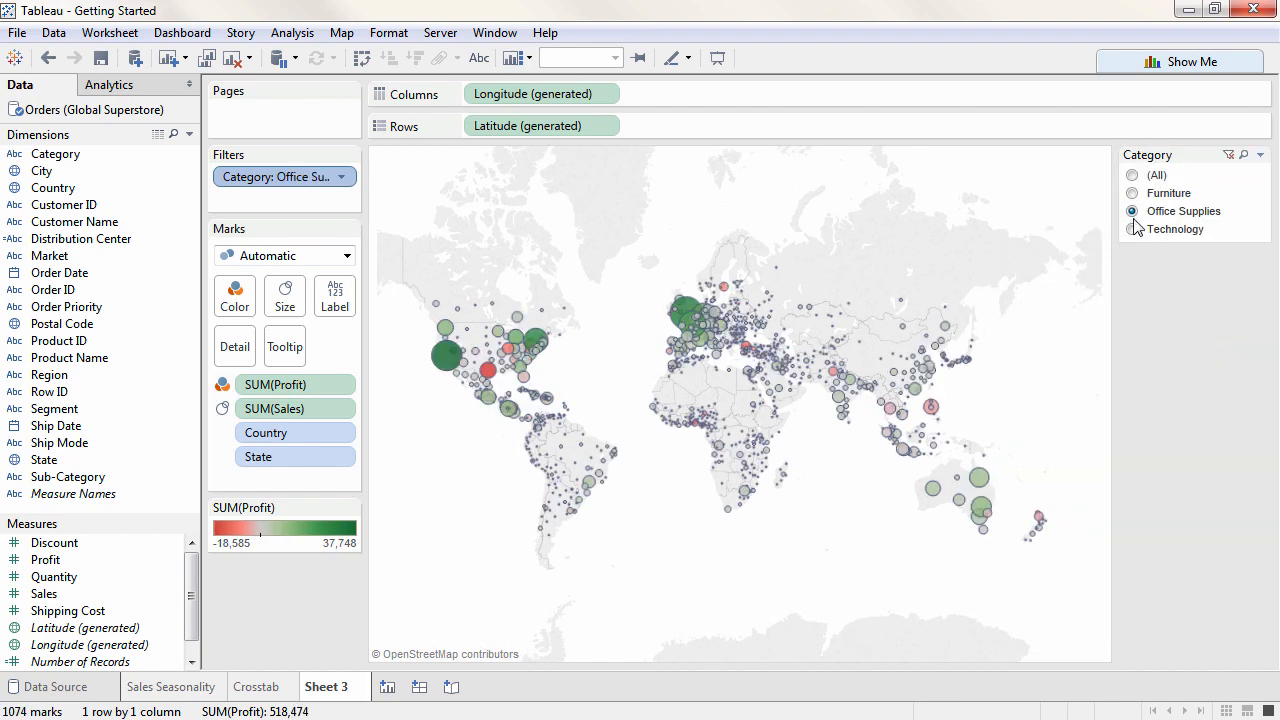
pyautogui.click(1133, 229)
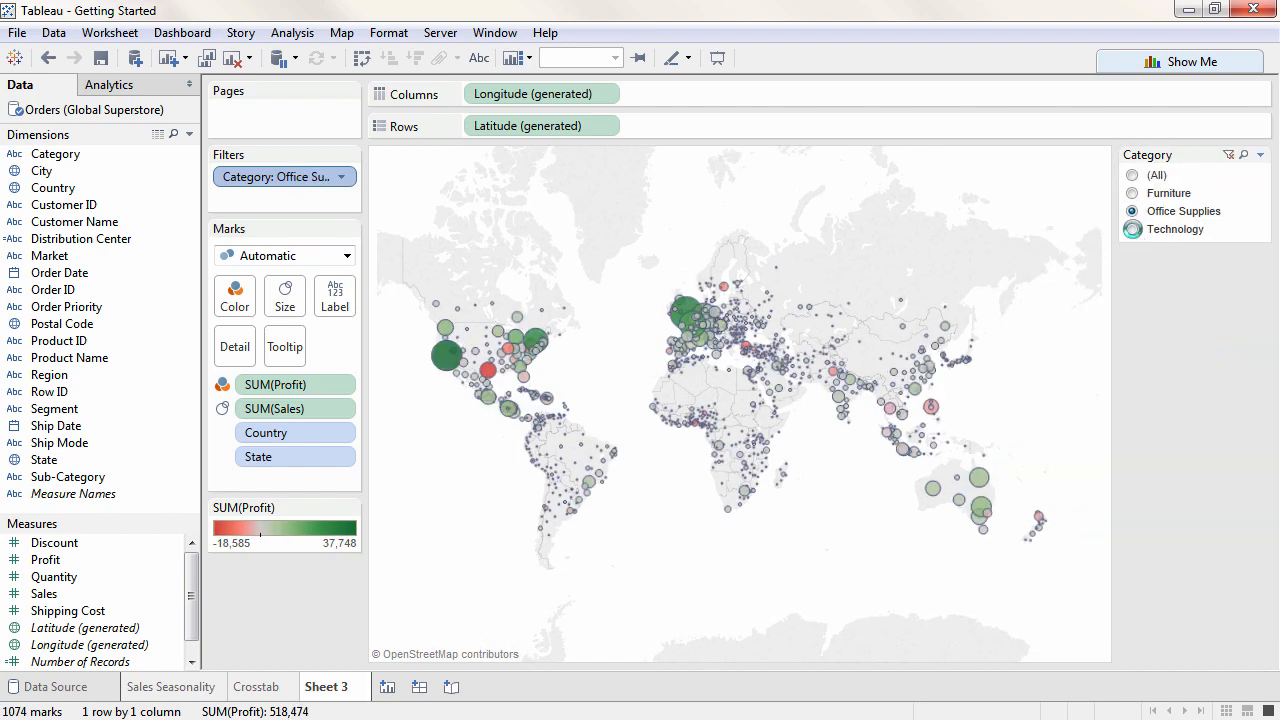
pyautogui.click(1133, 175)
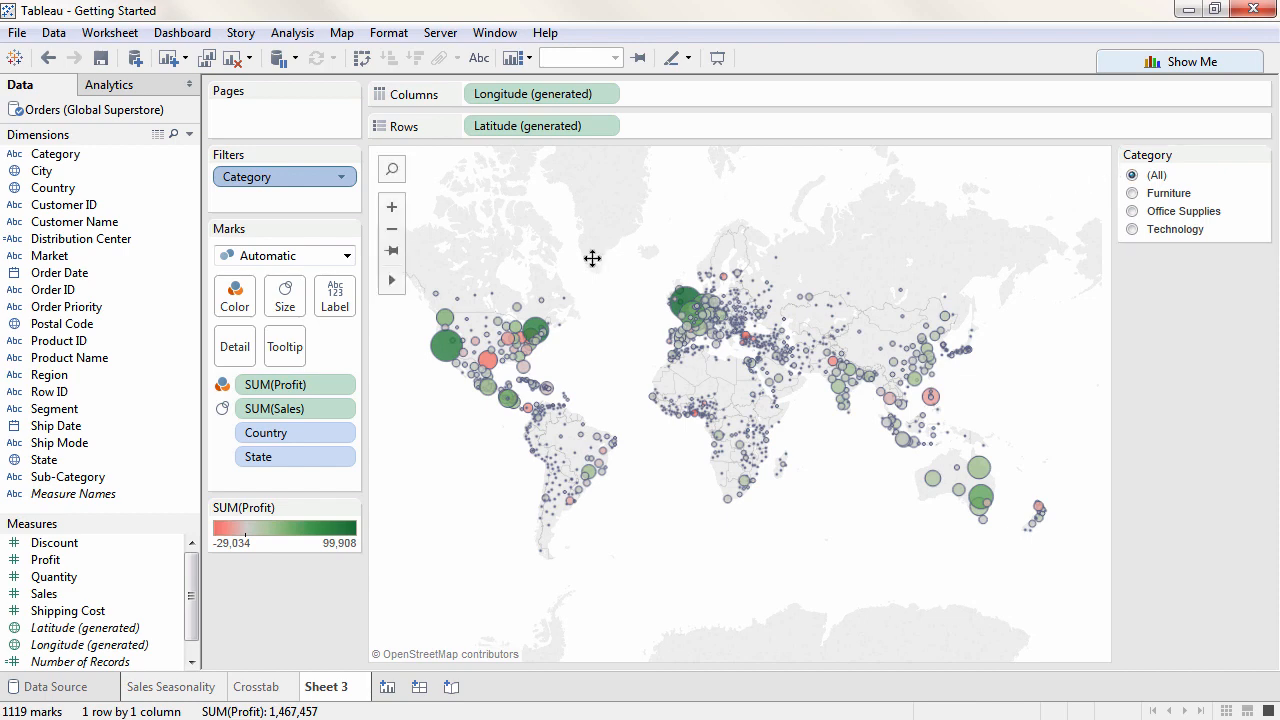
pyautogui.click(160, 260)
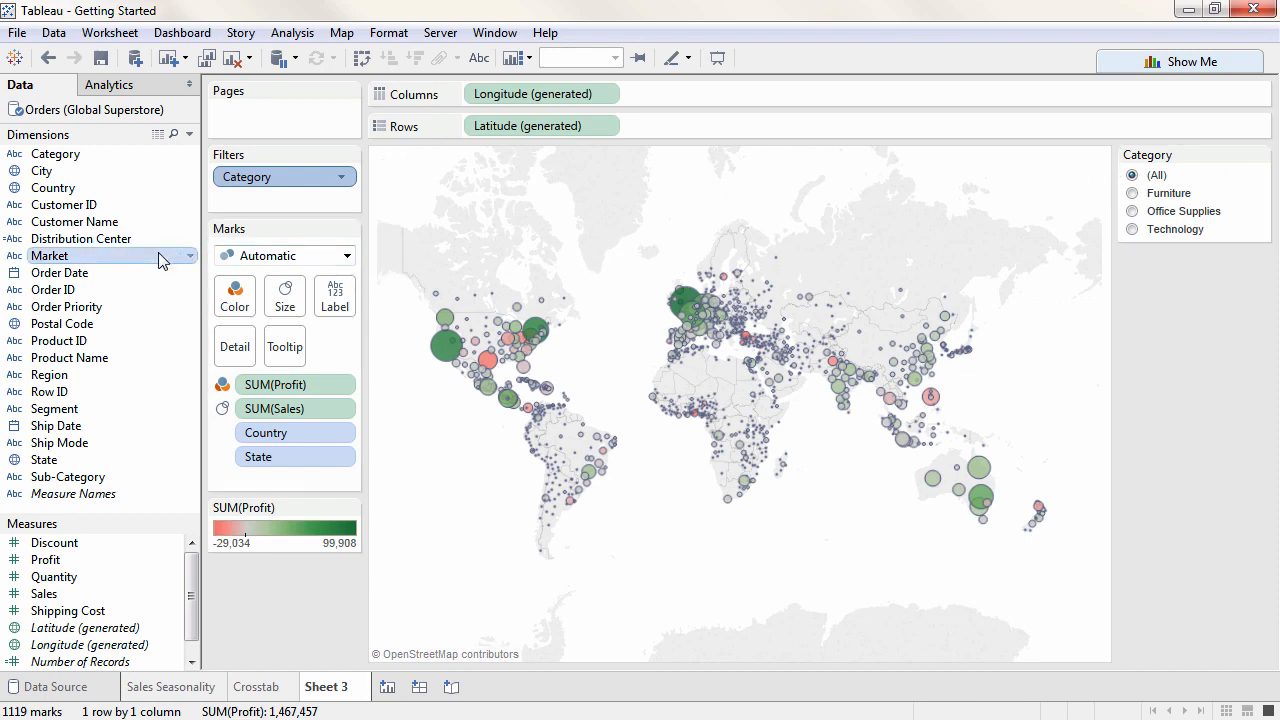
pyautogui.rightClick(161, 257)
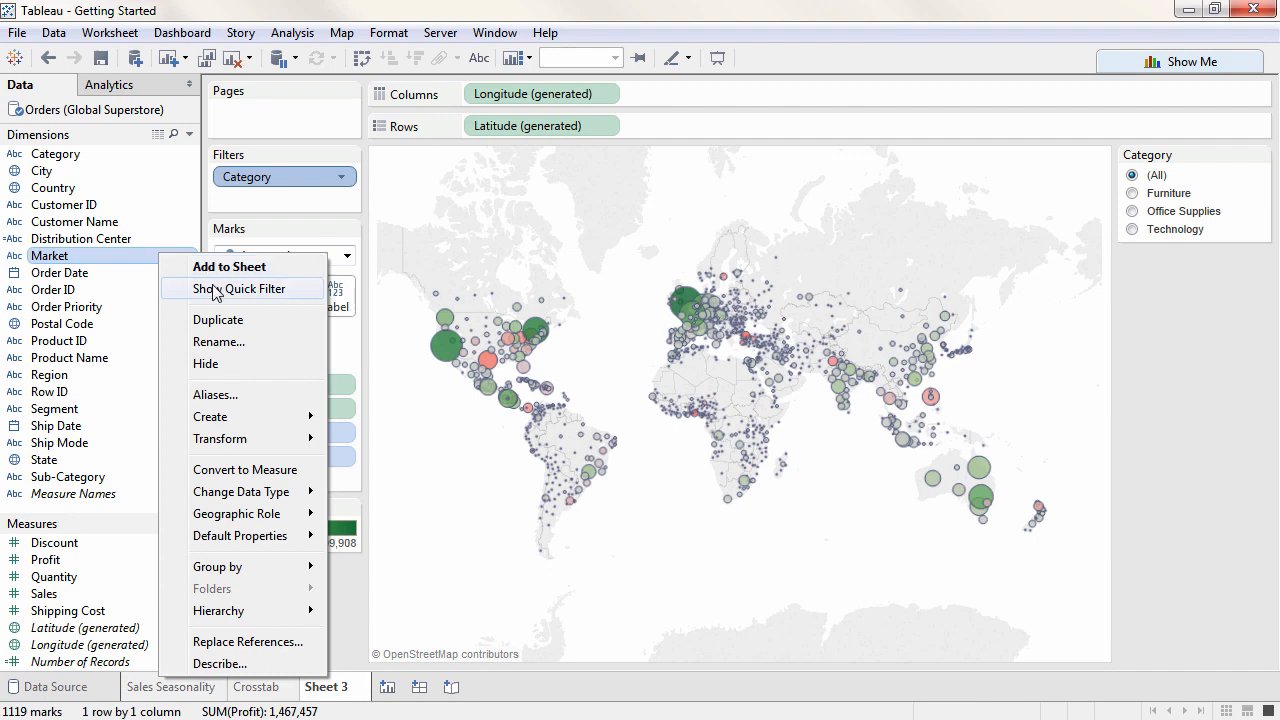
pyautogui.click(352, 664)
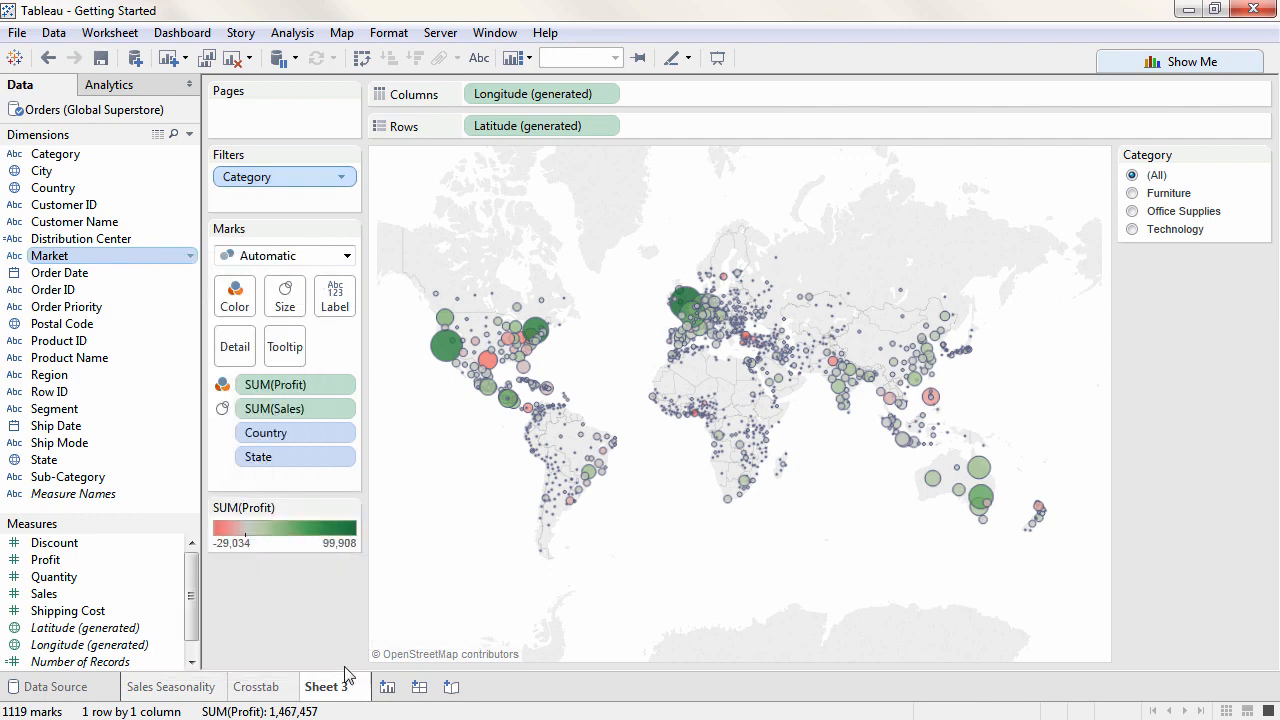
# Rename the Sheet 3 worksheet as Global Sales and Profits.
pyautogui.doubleClick(336, 686)
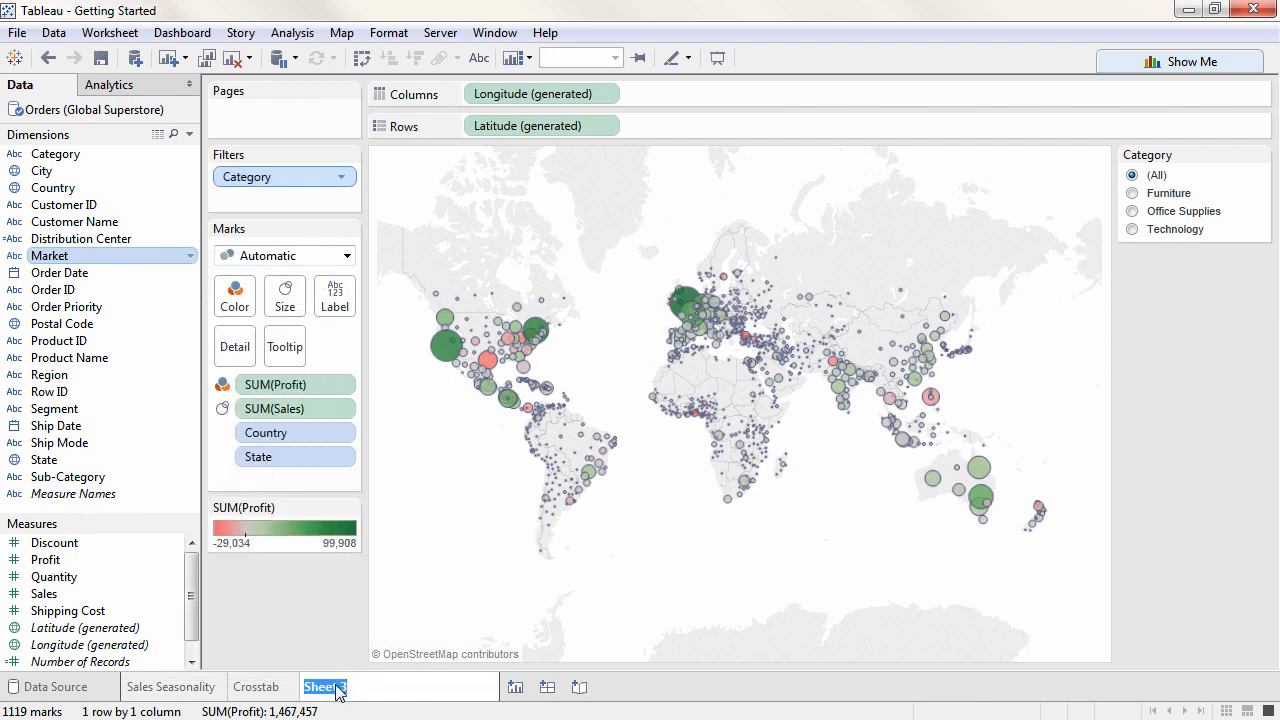
pyautogui.write('Global Sales and Profits')
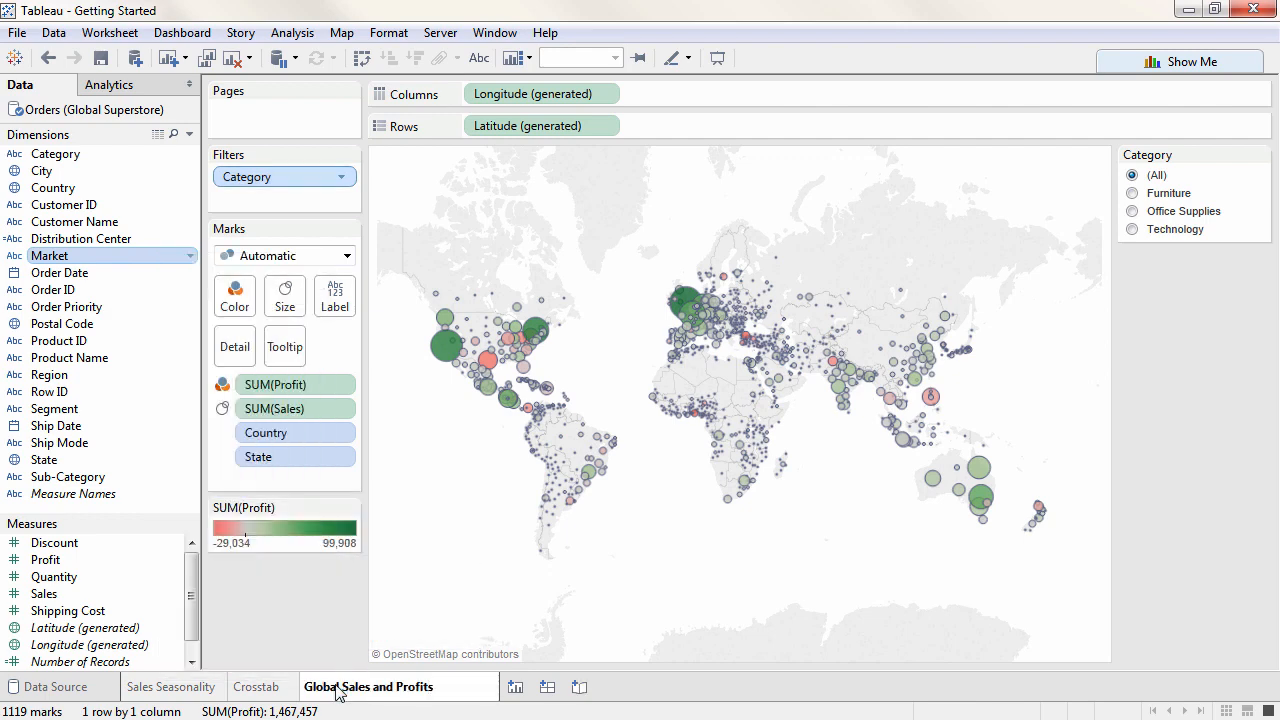
pyautogui.press('Return')
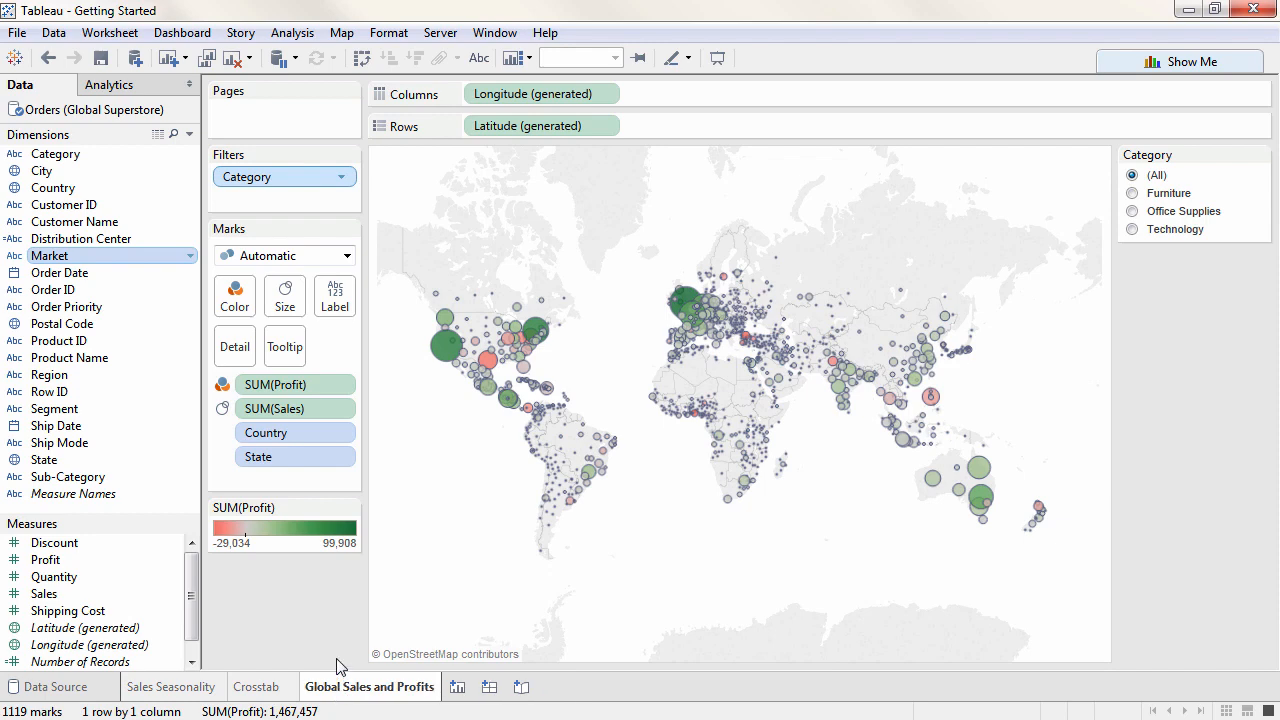
# Create a new worksheet and chart Sales by Category and Sub-Category as a treemap with Show Me.
pyautogui.click(456, 687)
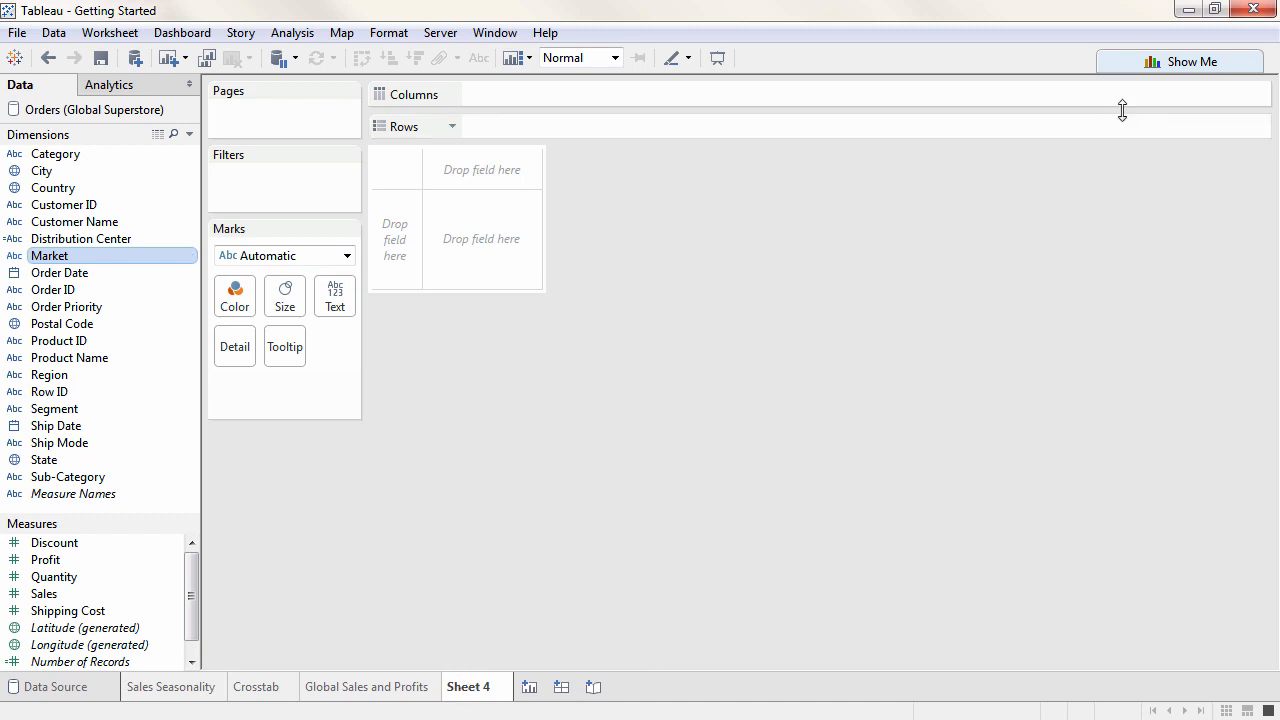
pyautogui.click(1181, 70)
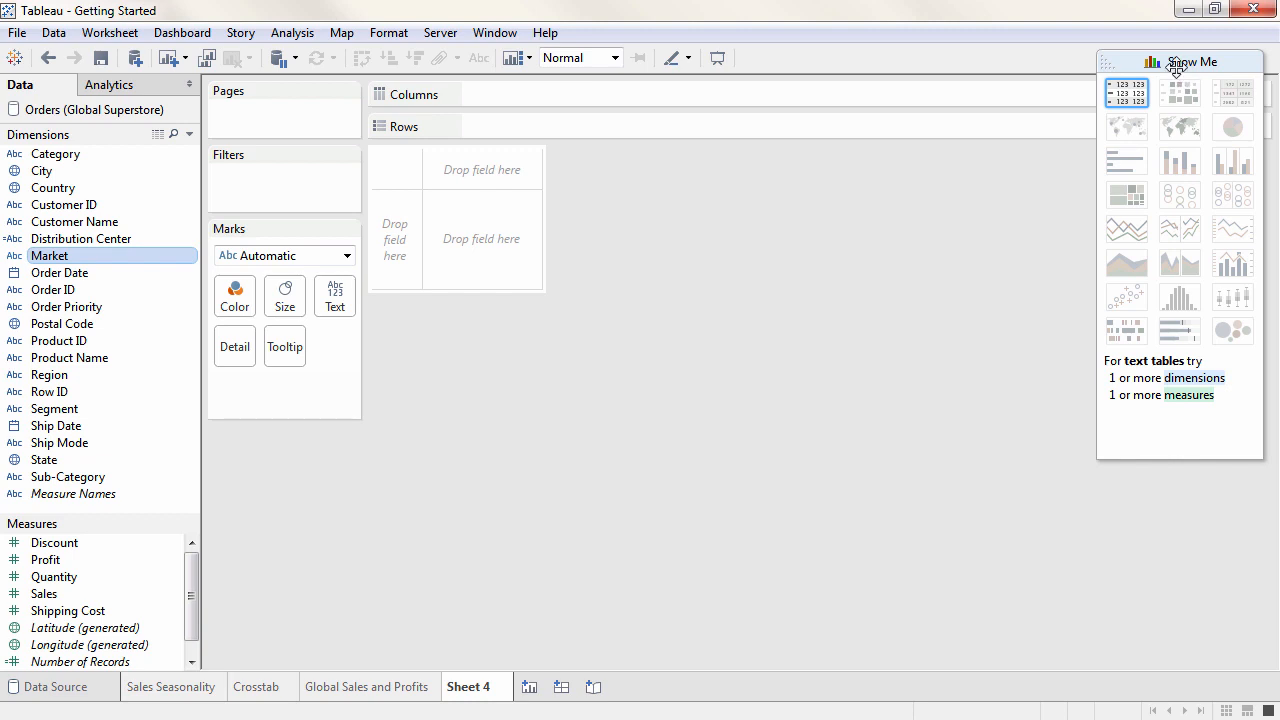
pyautogui.click(160, 158)
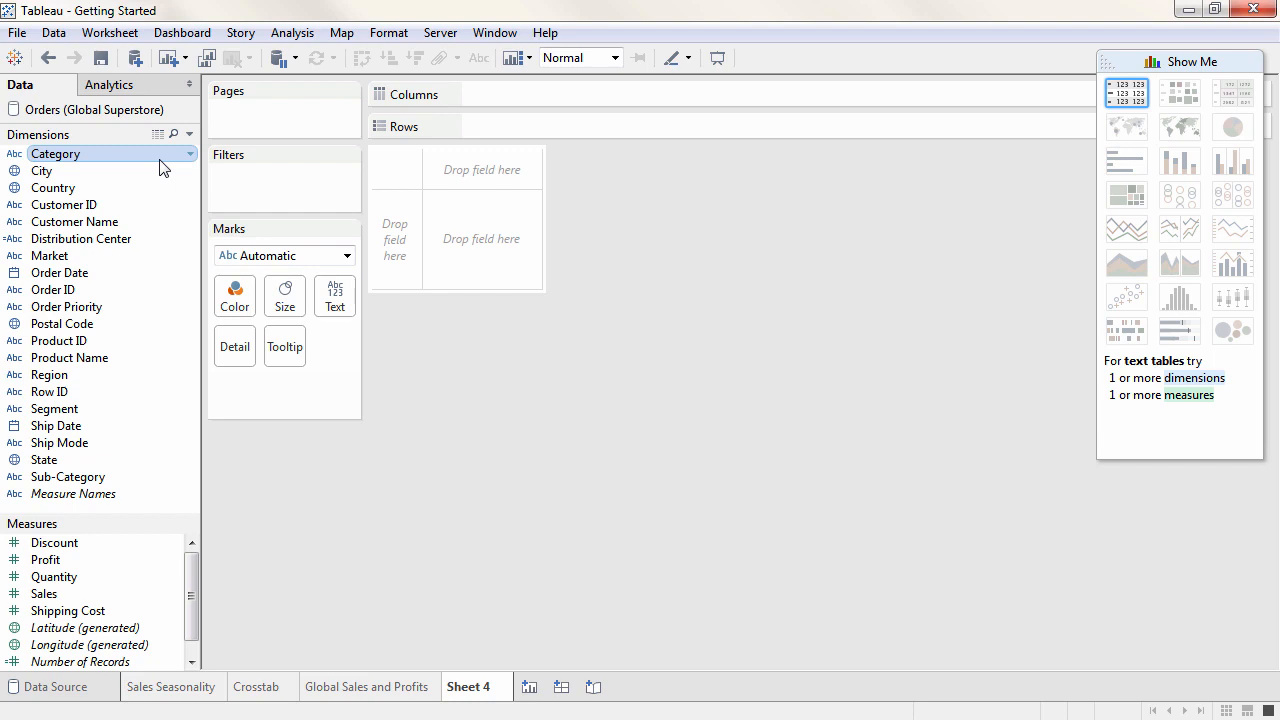
pyautogui.keyDown('ctrl'); pyautogui.click(97, 480); pyautogui.keyUp('ctrl')
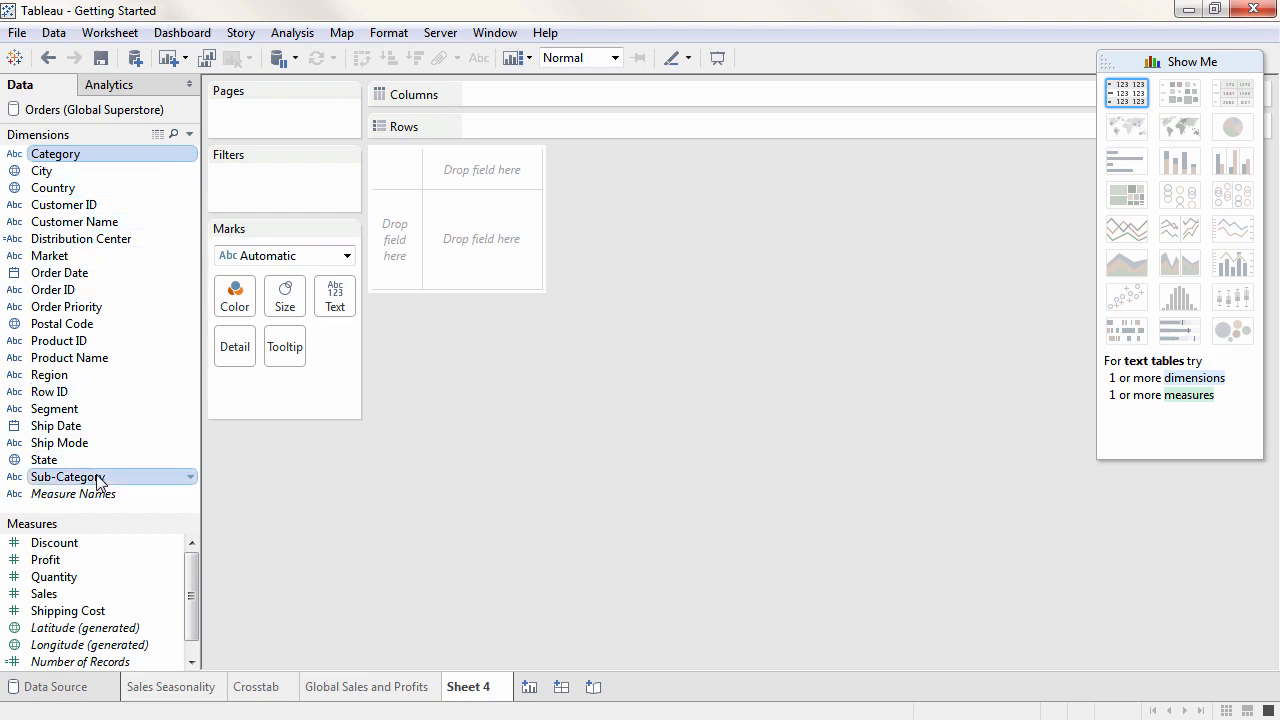
pyautogui.keyDown('ctrl'); pyautogui.click(80, 596); pyautogui.keyUp('ctrl')
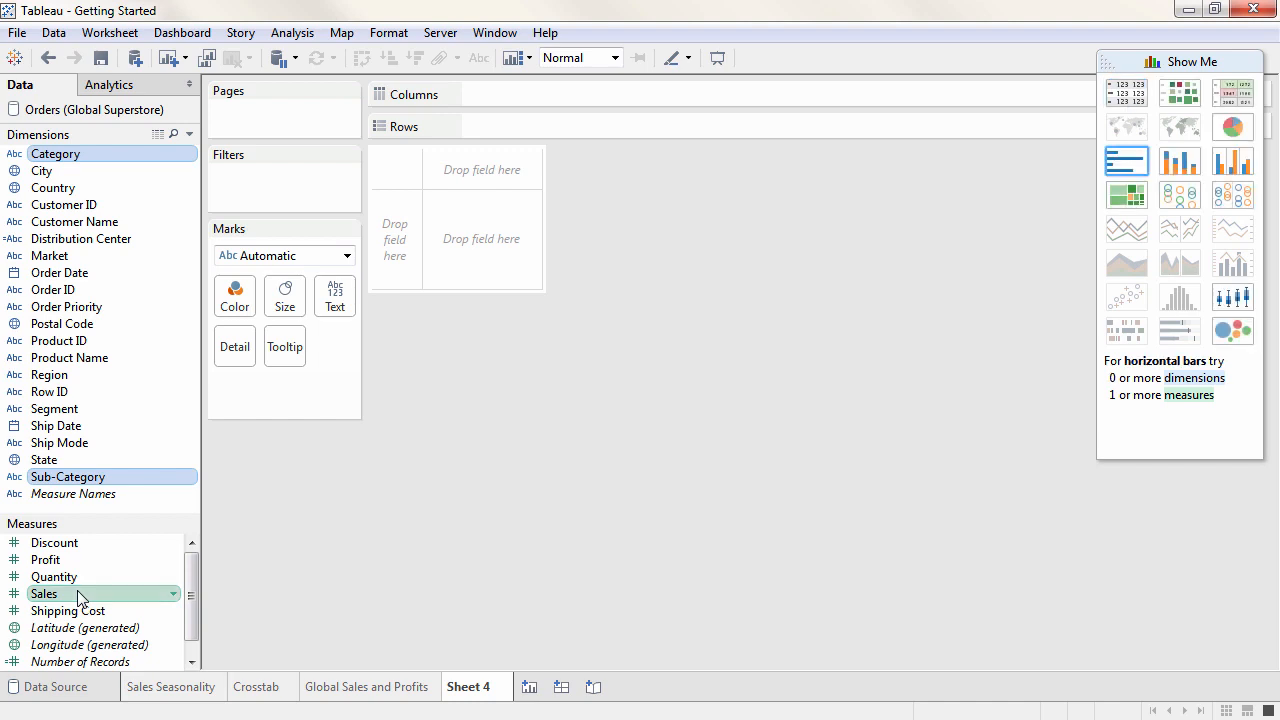
pyautogui.click(1121, 202)
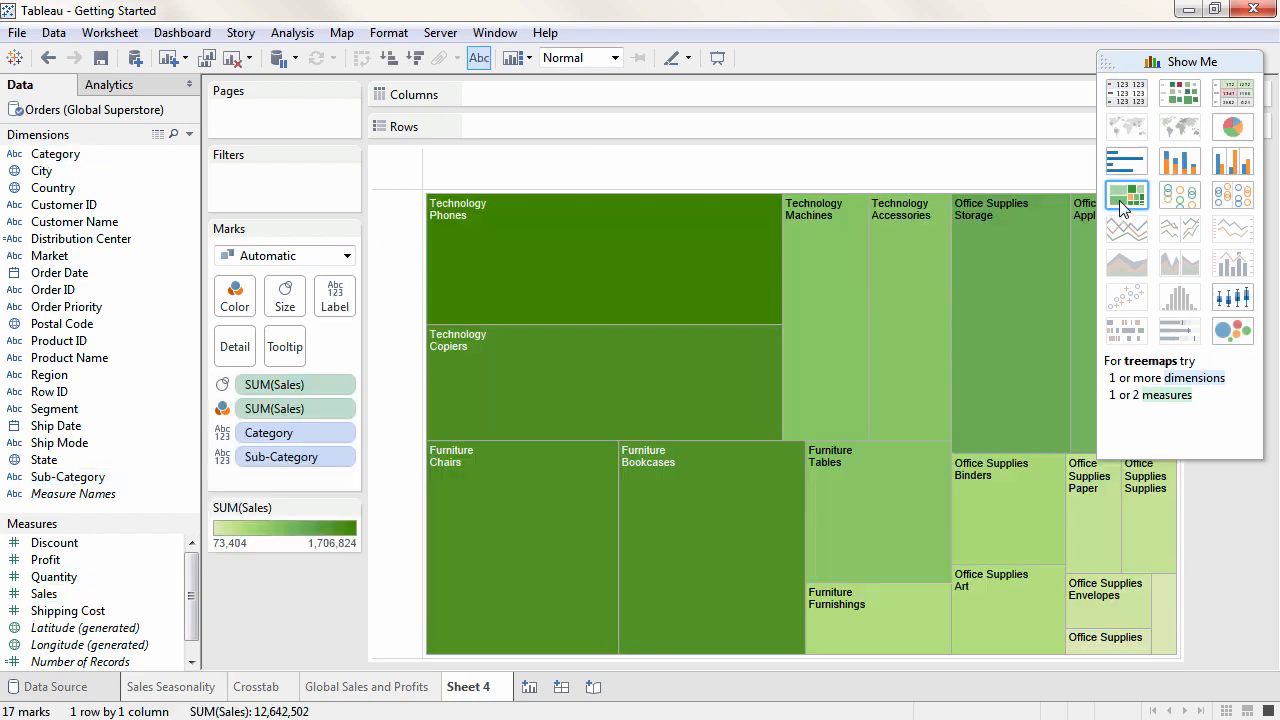
# Try side-by-side circles for the treemap data, change the chart to horizontal bars and close Show Me.
pyautogui.click(1233, 199)
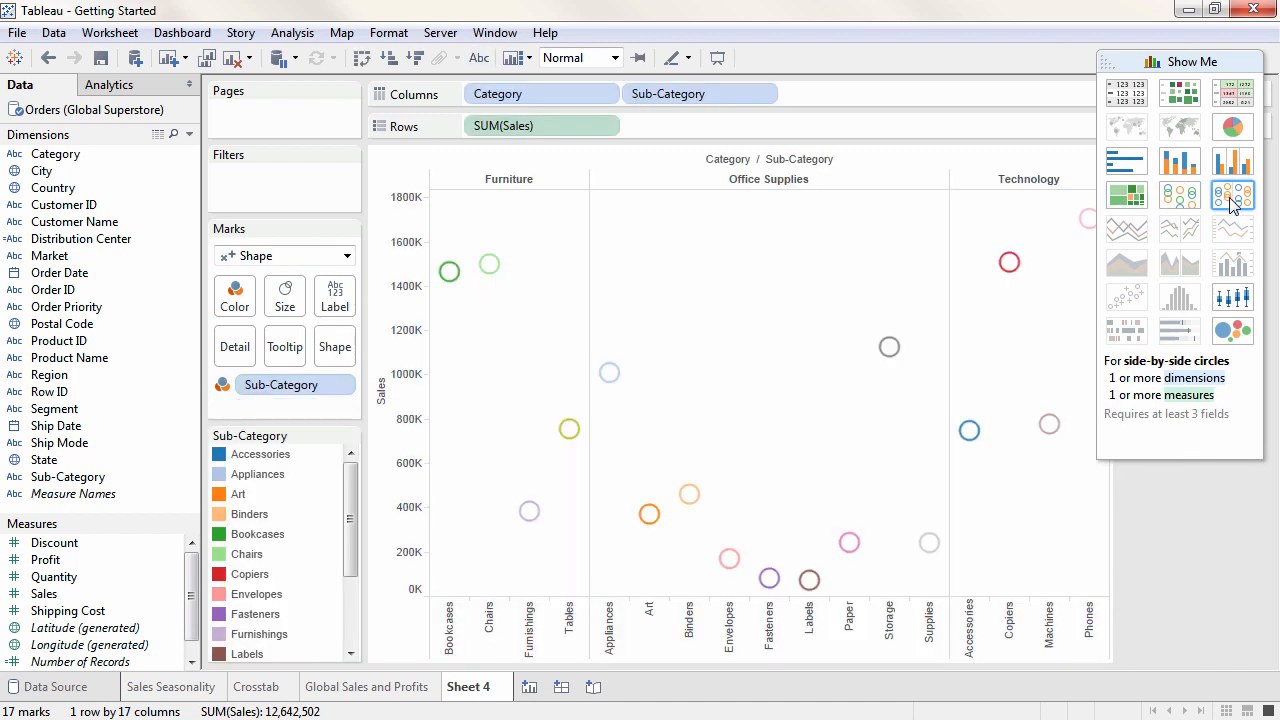
pyautogui.click(1128, 168)
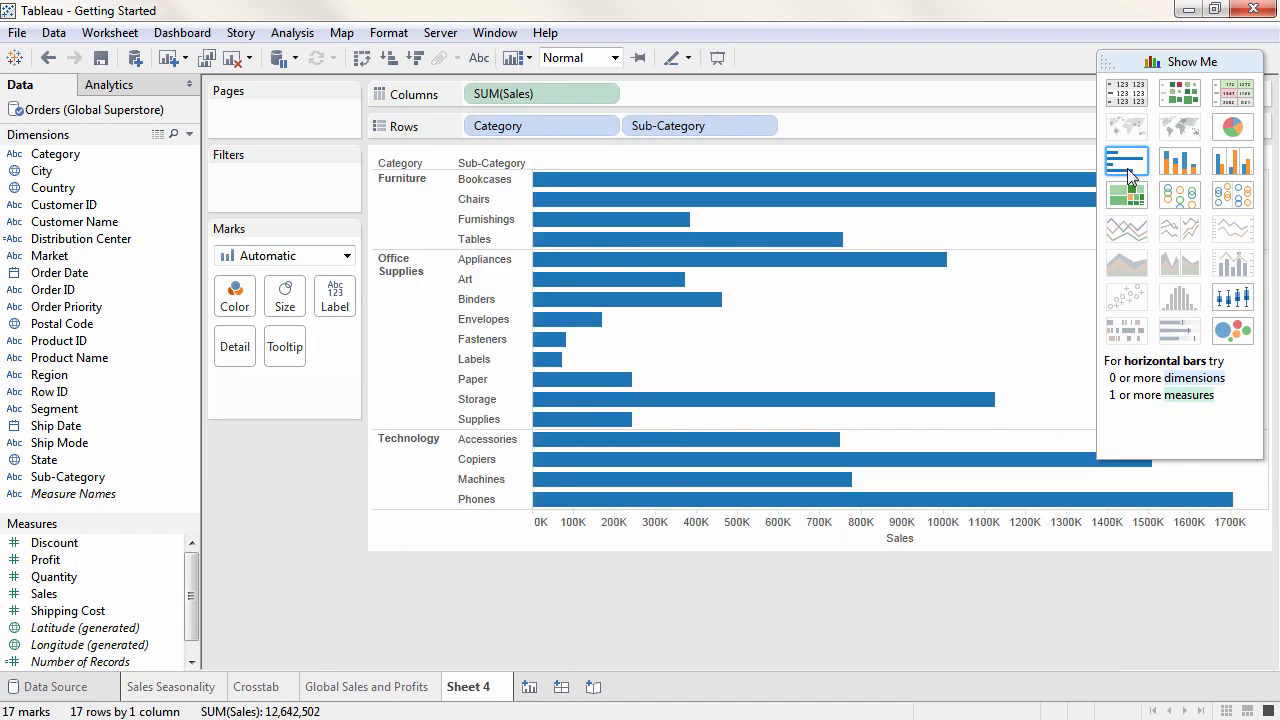
pyautogui.click(1245, 59)
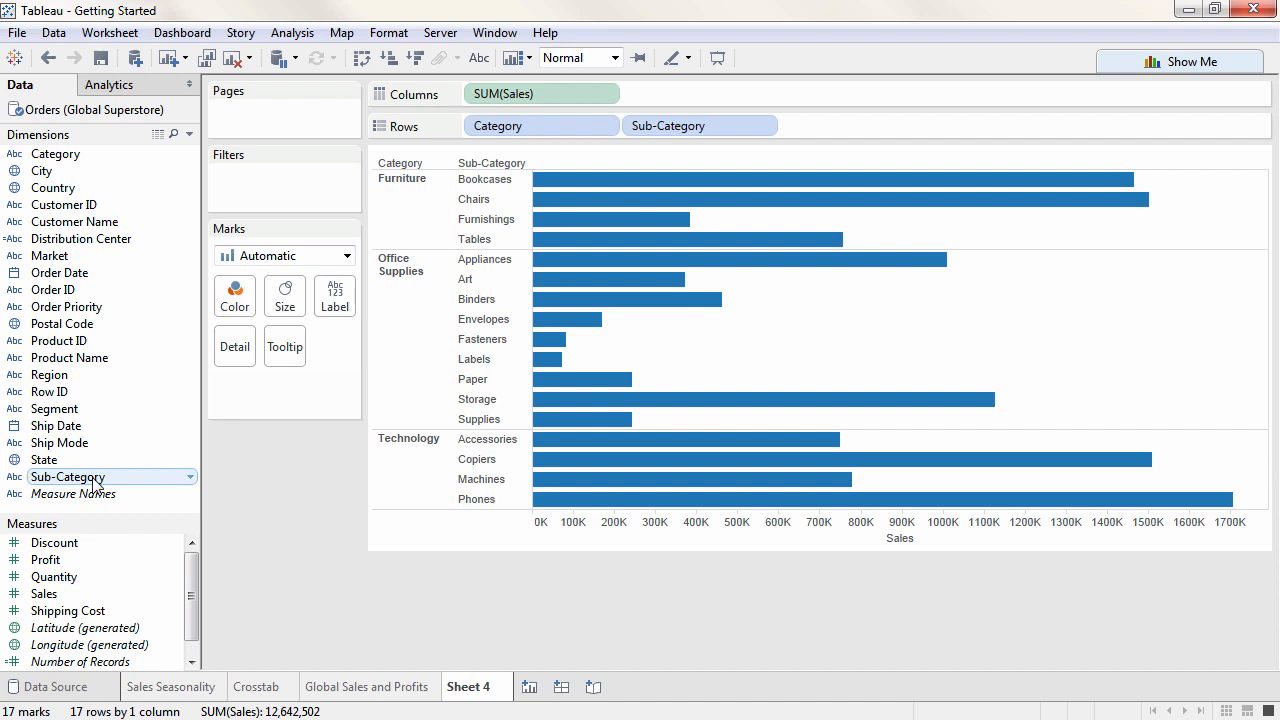
# Create a hierarchy named Products from Category and Sub-Category, and add Product Name as its lowest level.
pyautogui.moveTo(95, 484); pyautogui.dragTo(110, 158)
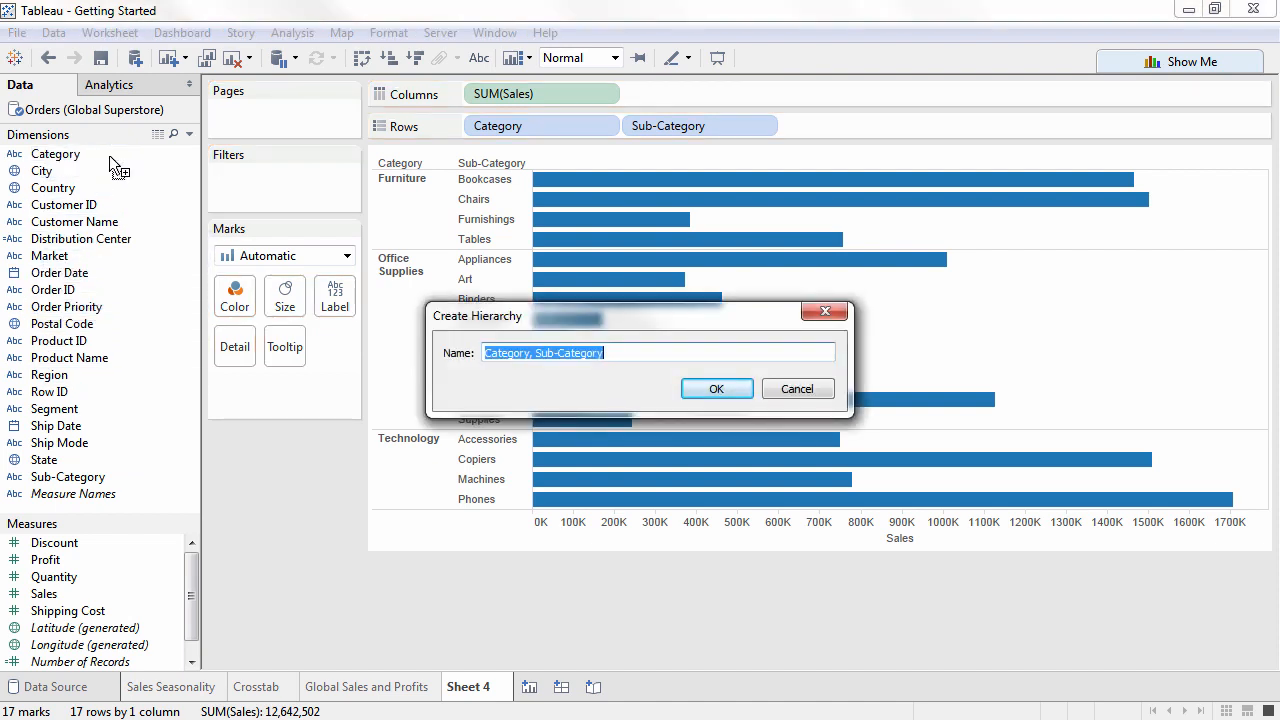
pyautogui.write('Products')
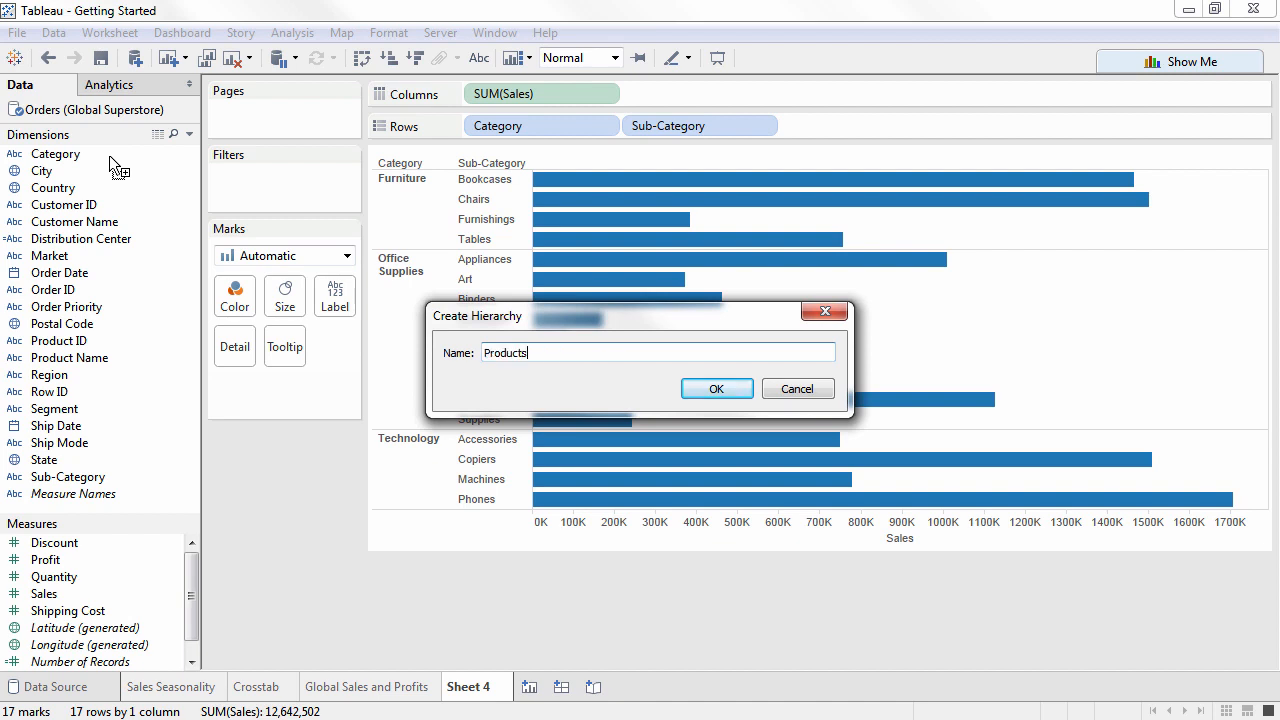
pyautogui.press('Return')
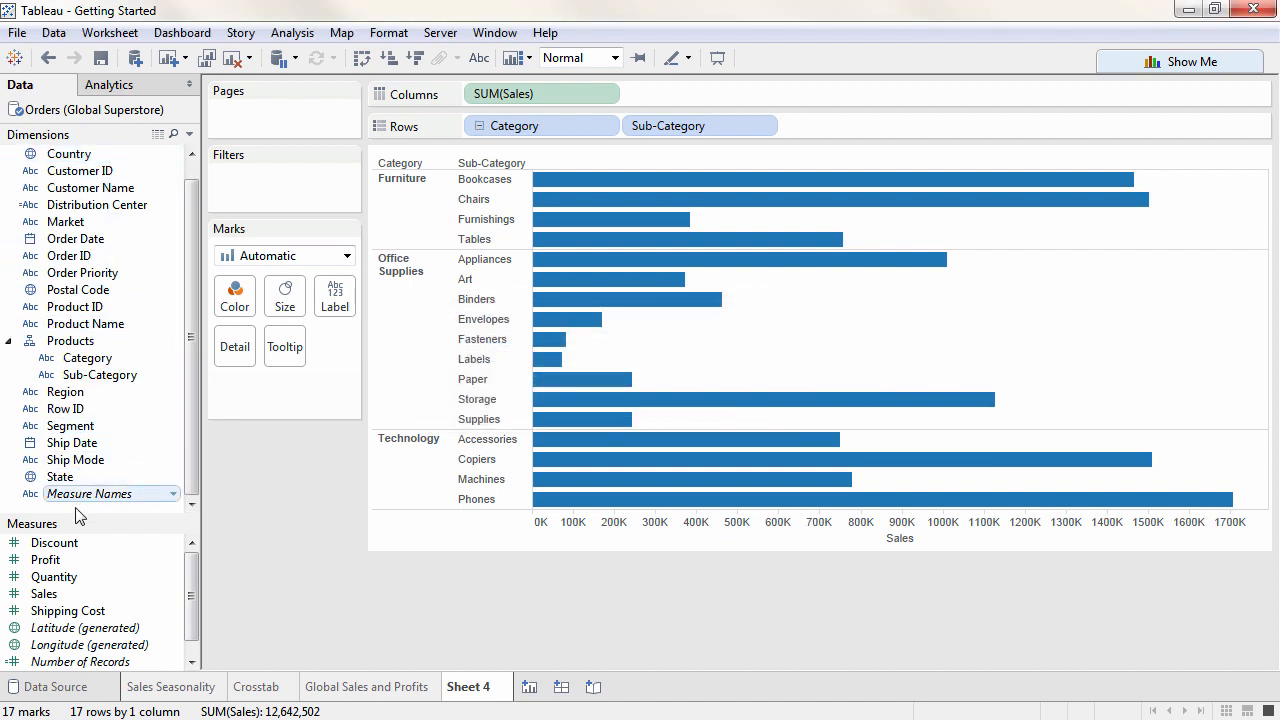
pyautogui.moveTo(74, 515); pyautogui.dragTo(74, 529)
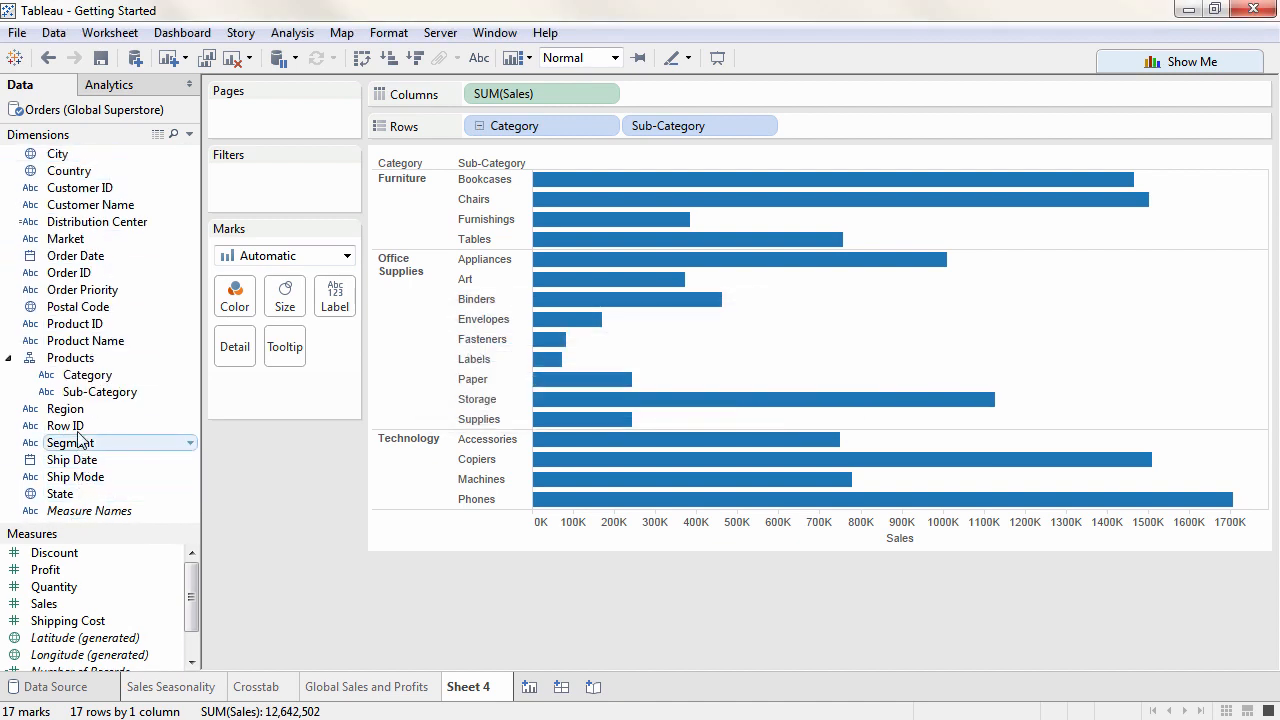
pyautogui.moveTo(90, 342); pyautogui.dragTo(92, 397)
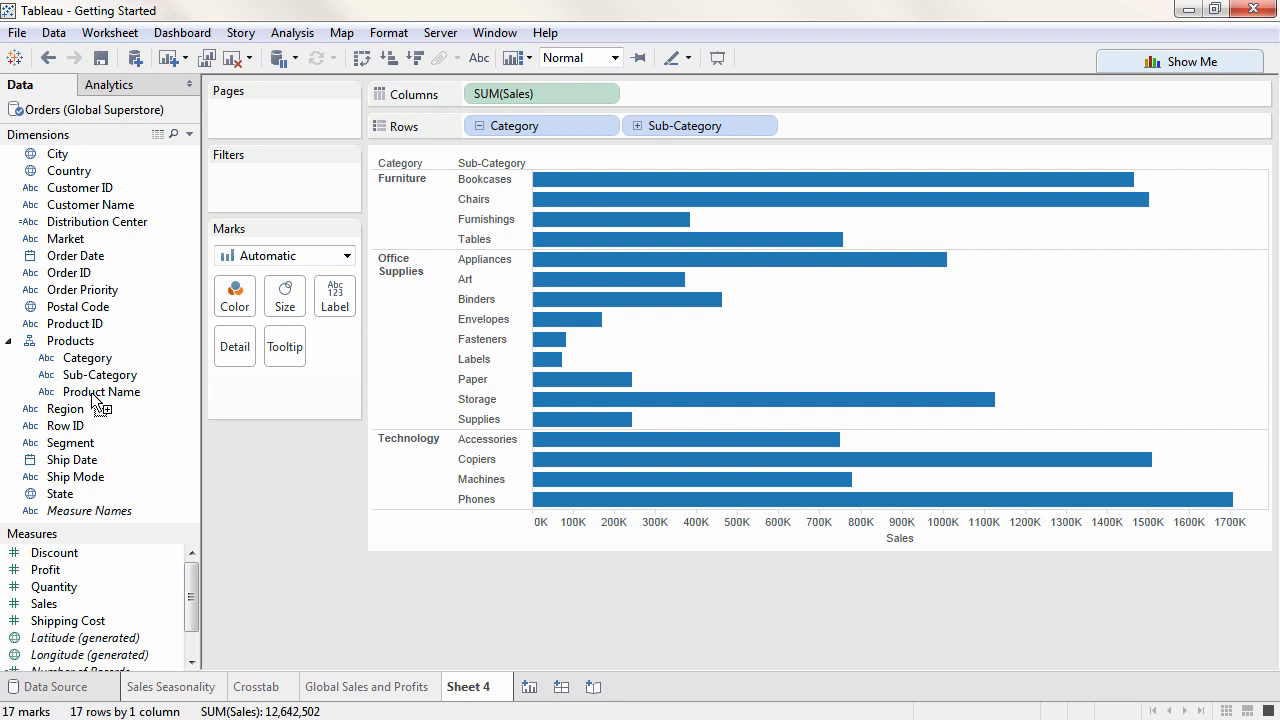
# Collapse the sales bars to the Category level and expand them back to Sub-Category.
pyautogui.click(480, 127)
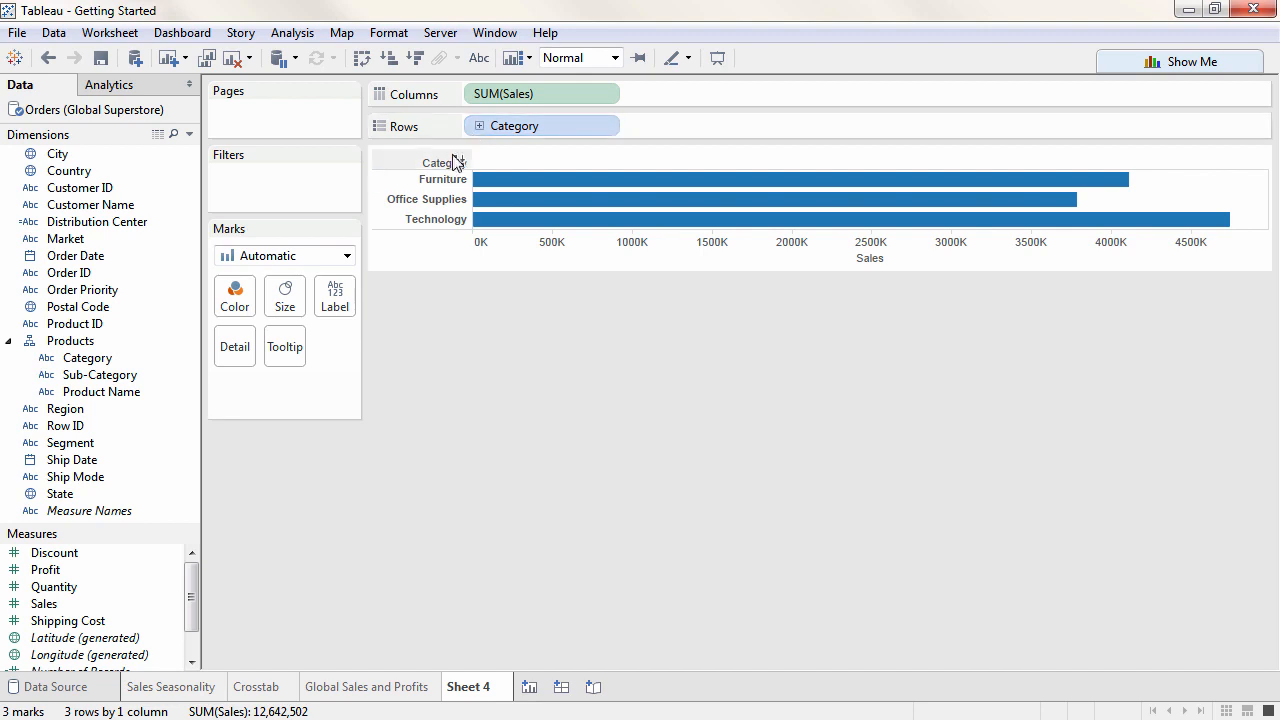
pyautogui.click(423, 163)
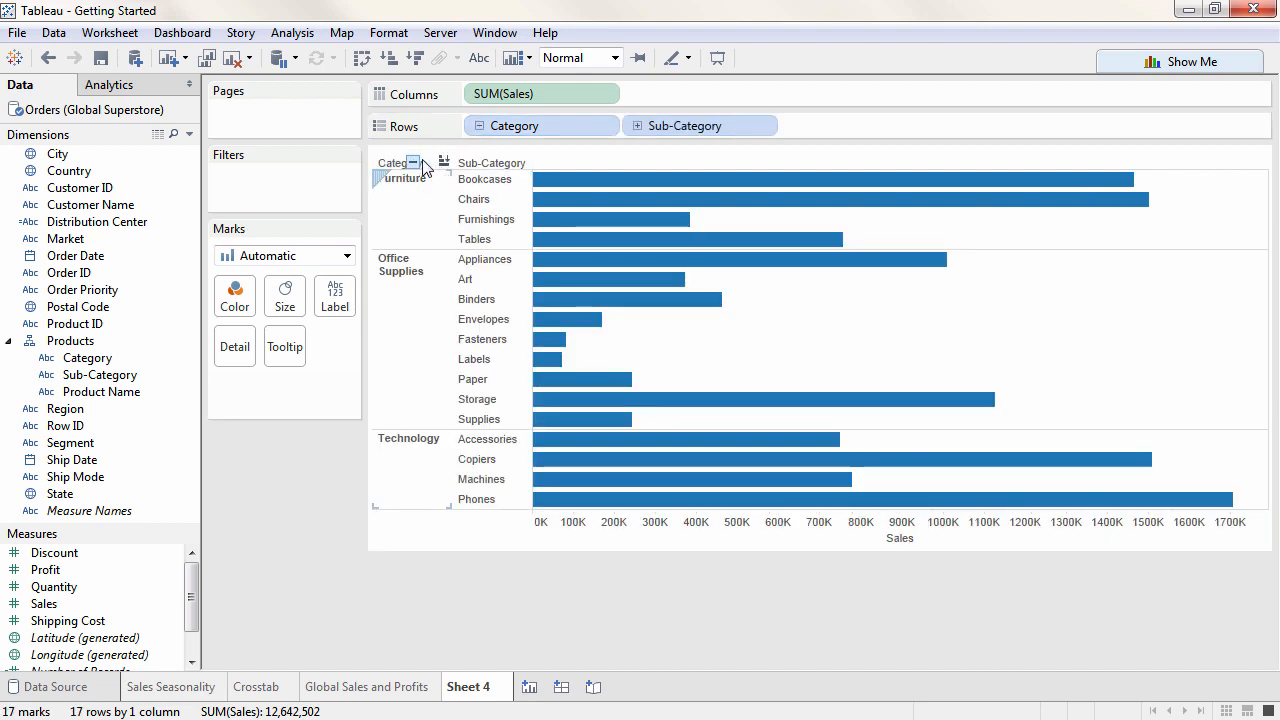
# Swap the chart's rows and columns to get vertical bars and fit it to Entire View.
pyautogui.click(362, 58)
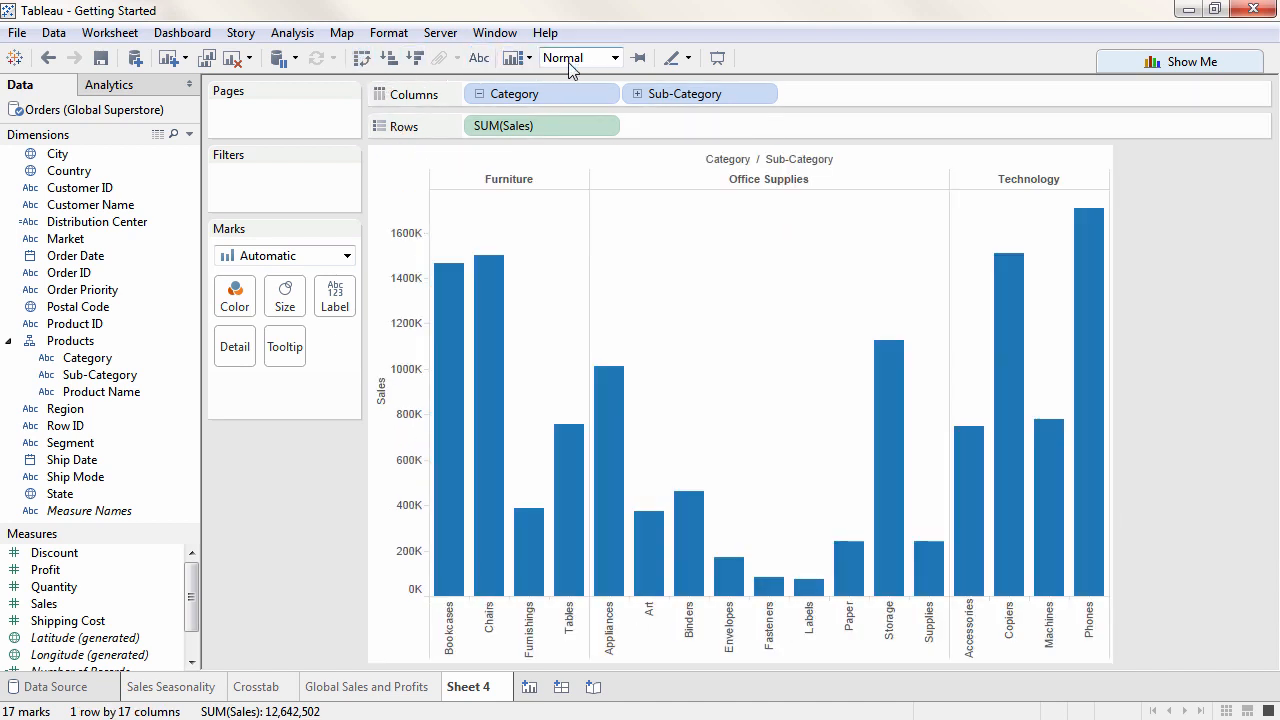
pyautogui.click(616, 58)
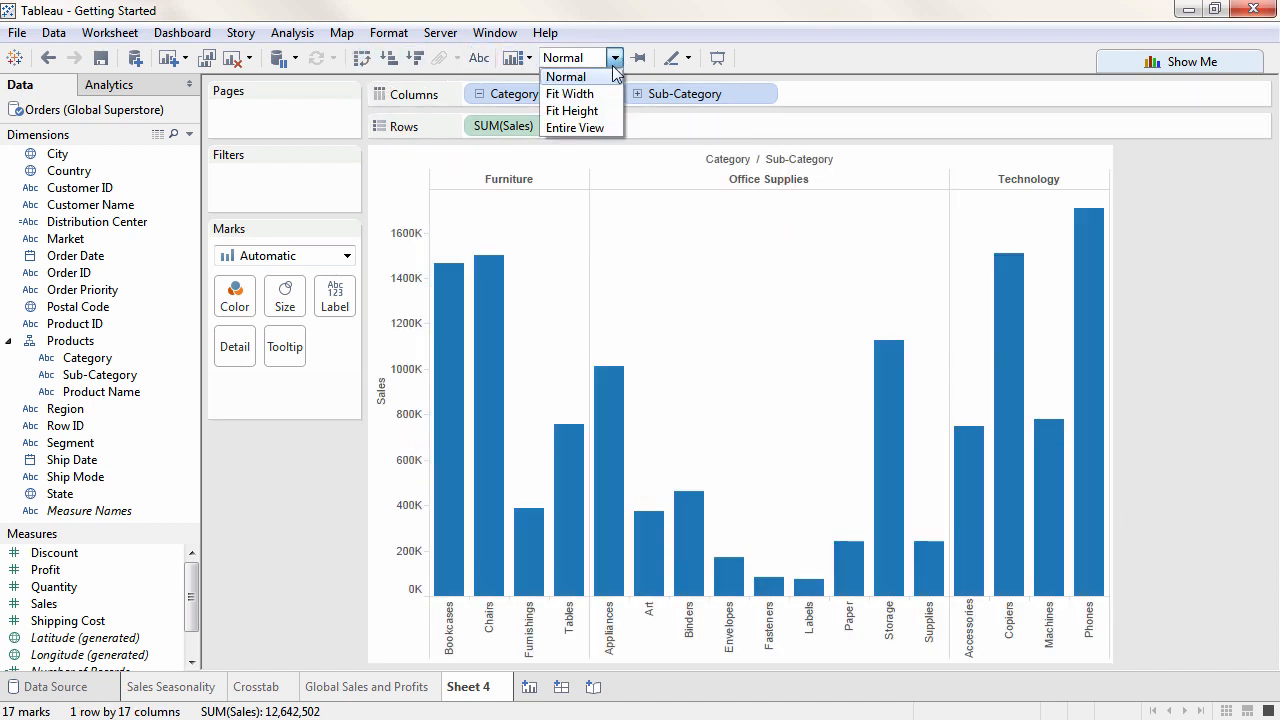
pyautogui.click(605, 125)
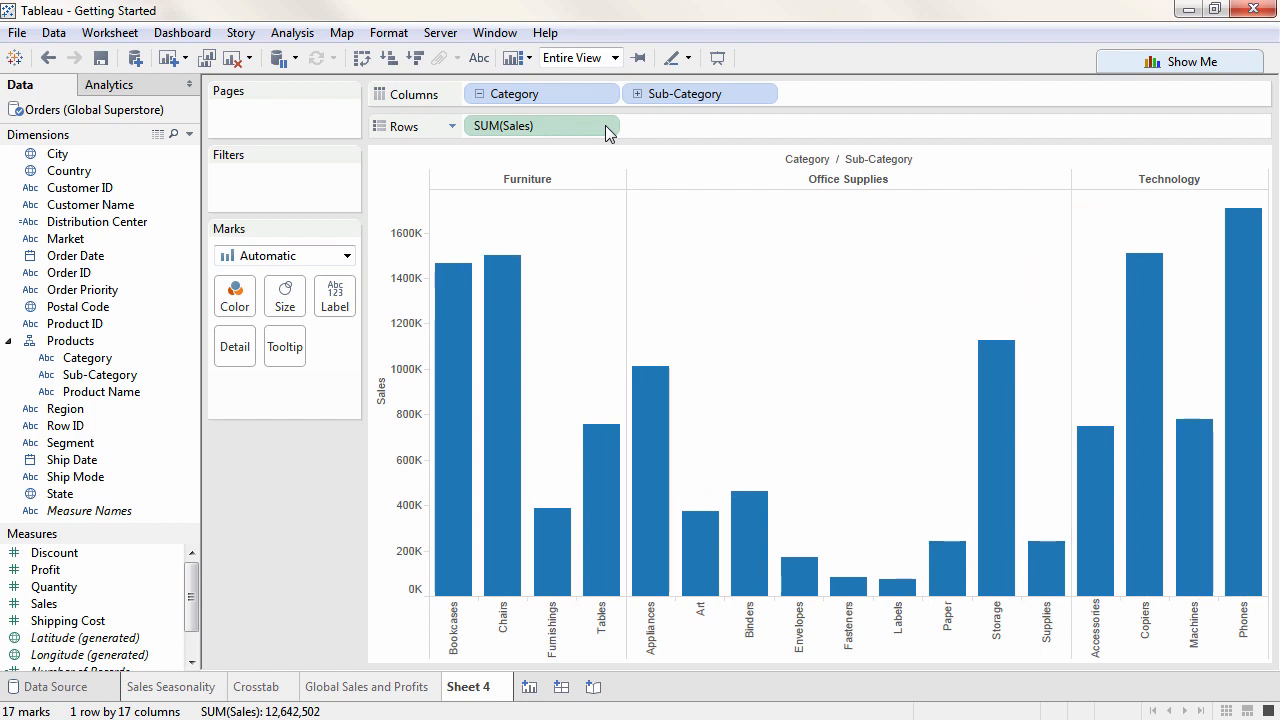
# Sort the categories, and the sub-categories within them, in descending order of Sales.
pyautogui.click(570, 99)
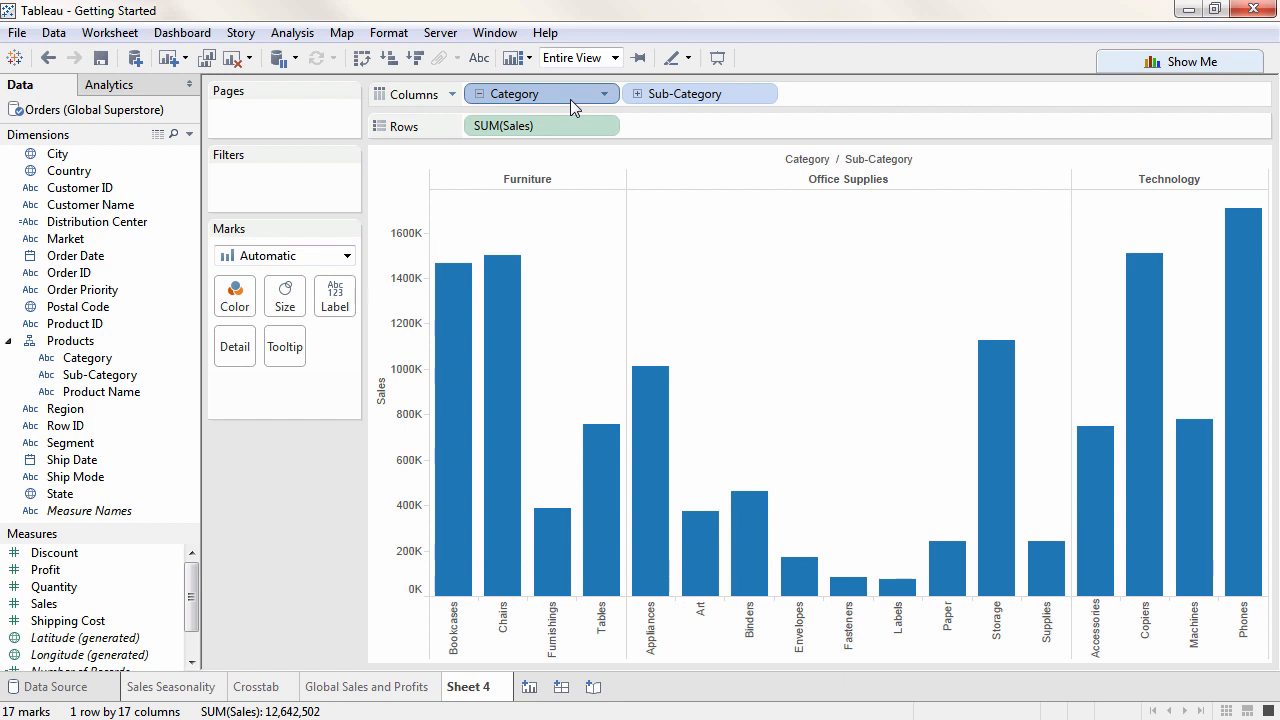
pyautogui.click(417, 59)
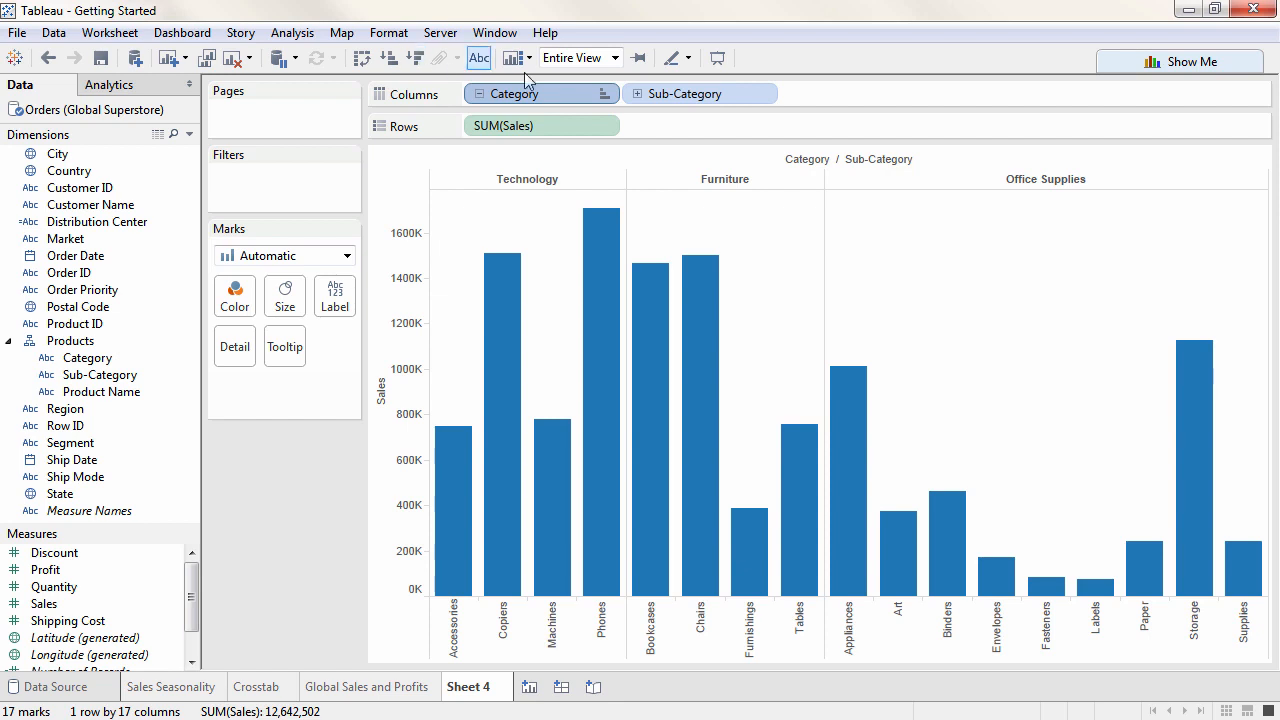
pyautogui.click(668, 94)
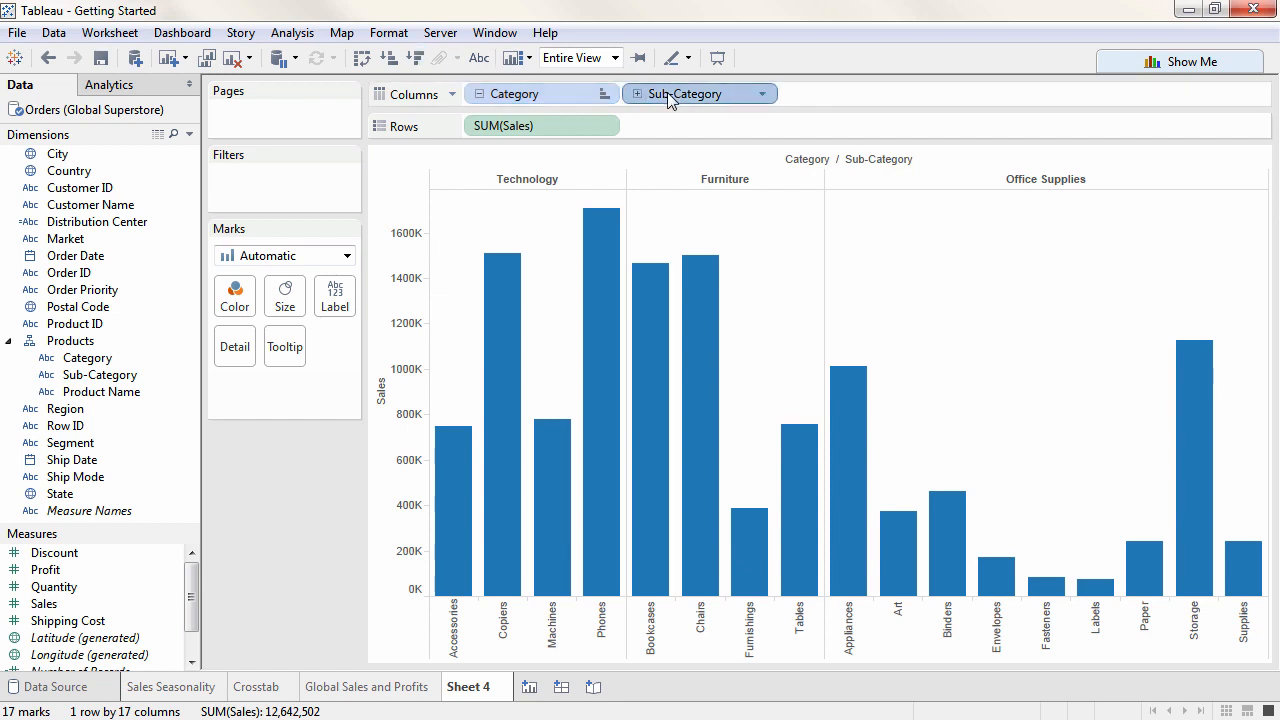
pyautogui.moveTo(420, 329)
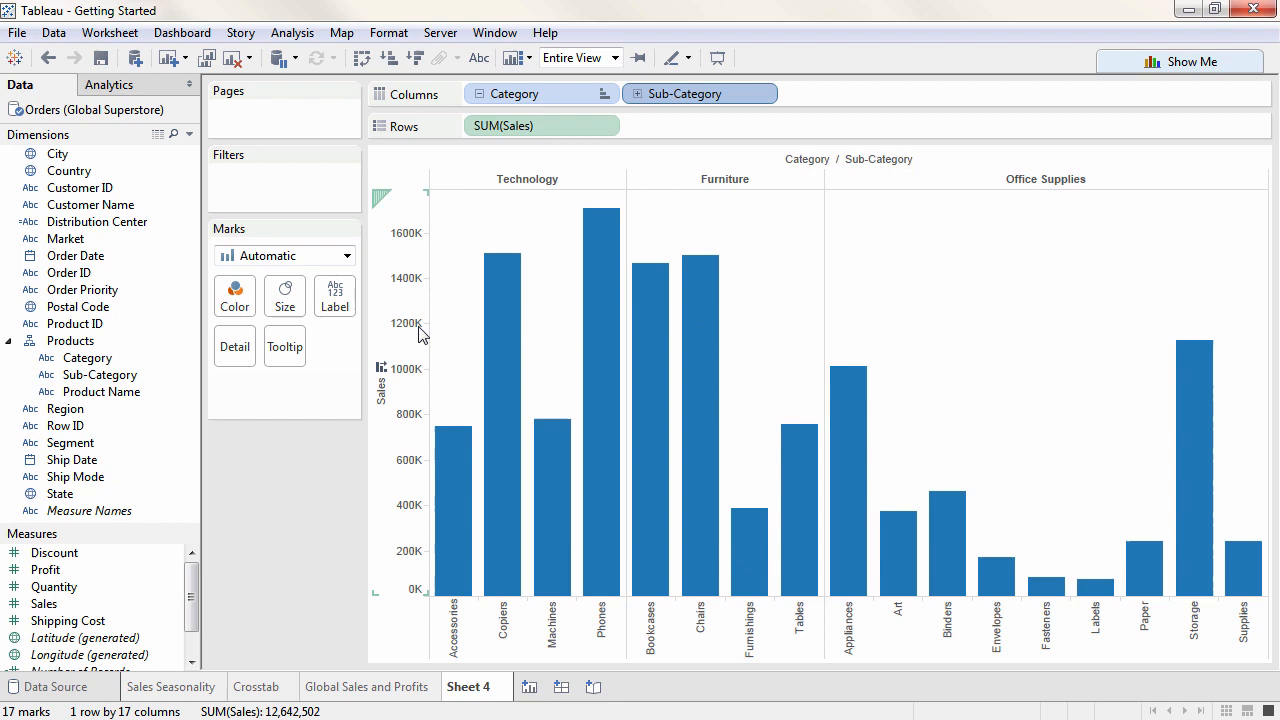
pyautogui.click(381, 368)
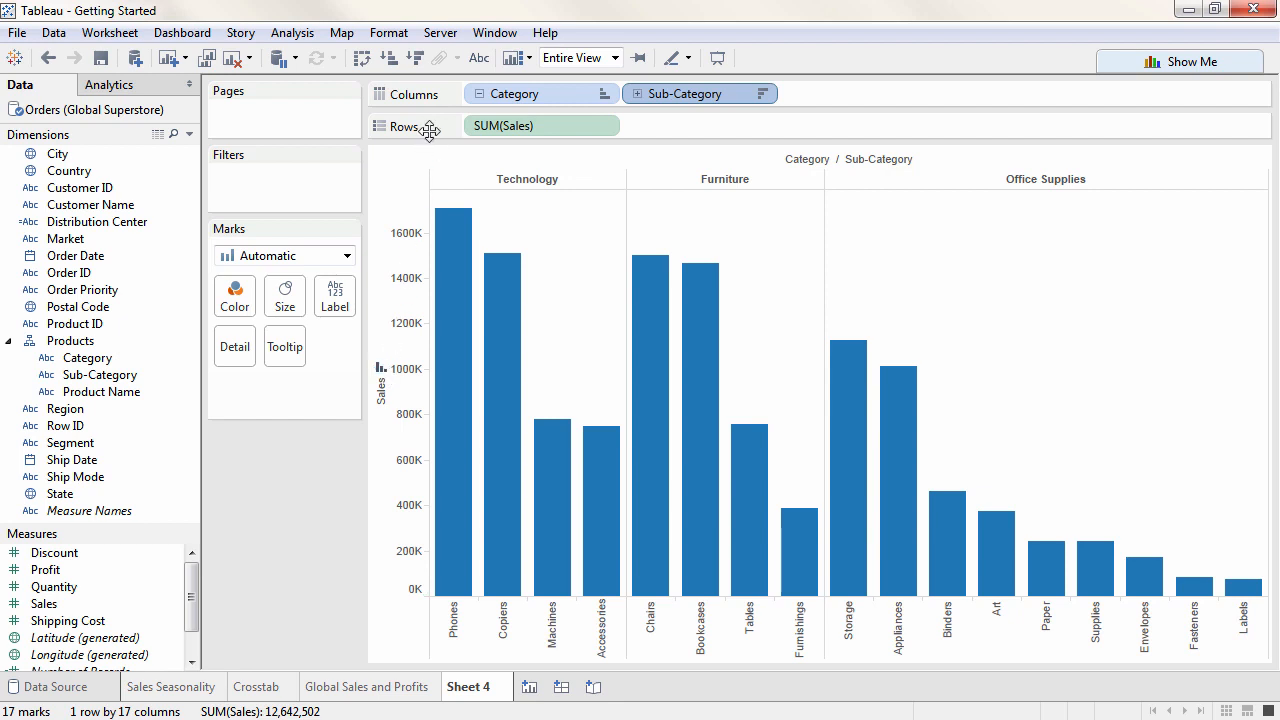
# Show mark labels on the sales bars and hide them again.
pyautogui.click(479, 59)
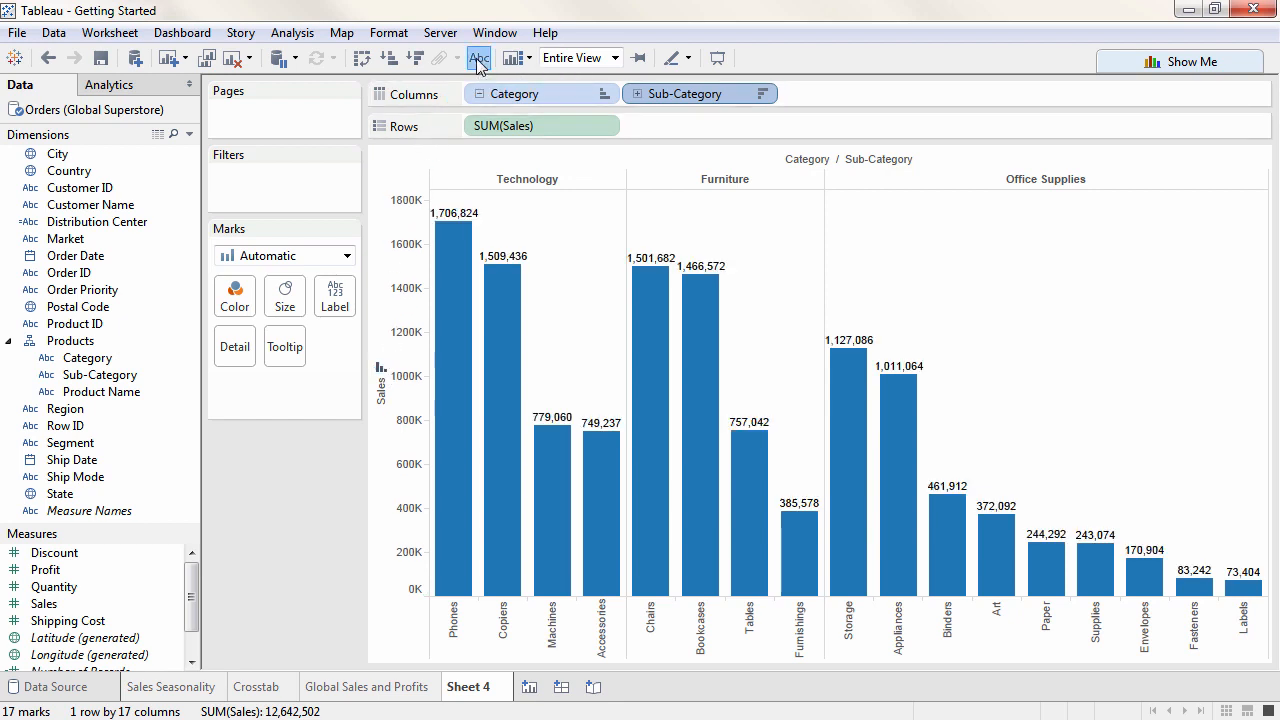
pyautogui.click(479, 59)
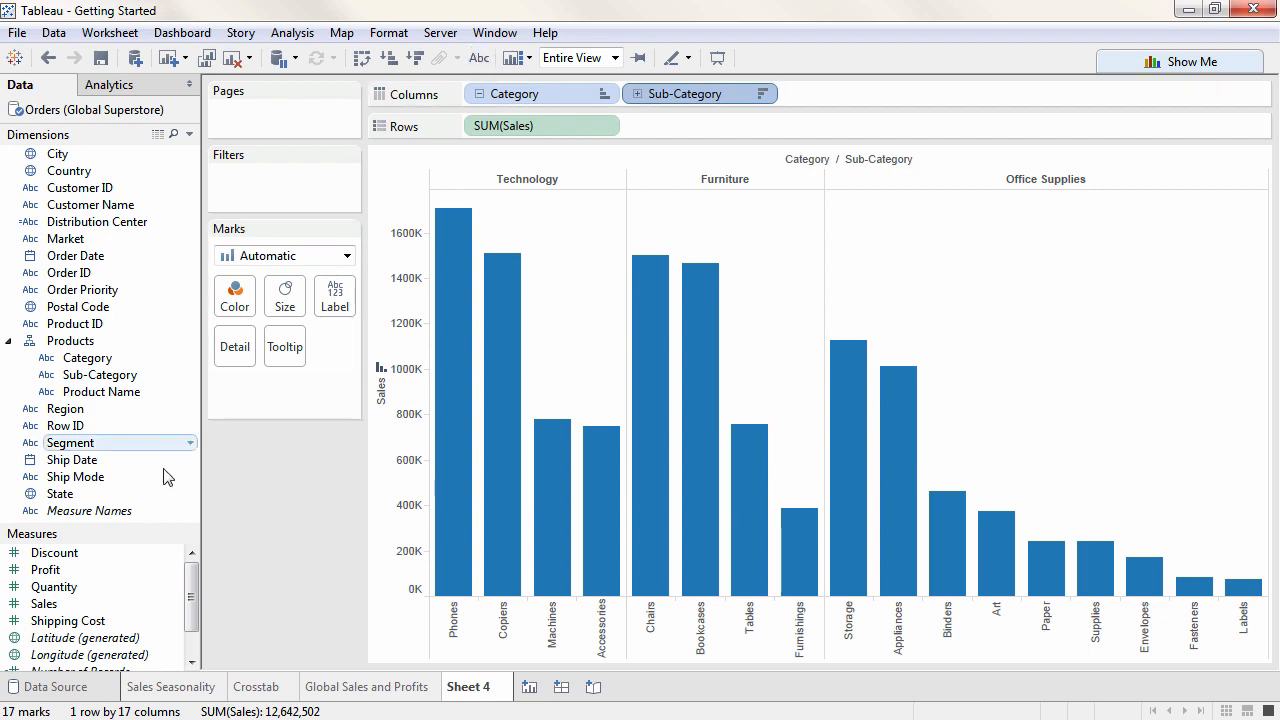
# Color the bars by Profit and split the sales chart into rows by Market.
pyautogui.moveTo(110, 572); pyautogui.dragTo(226, 310)
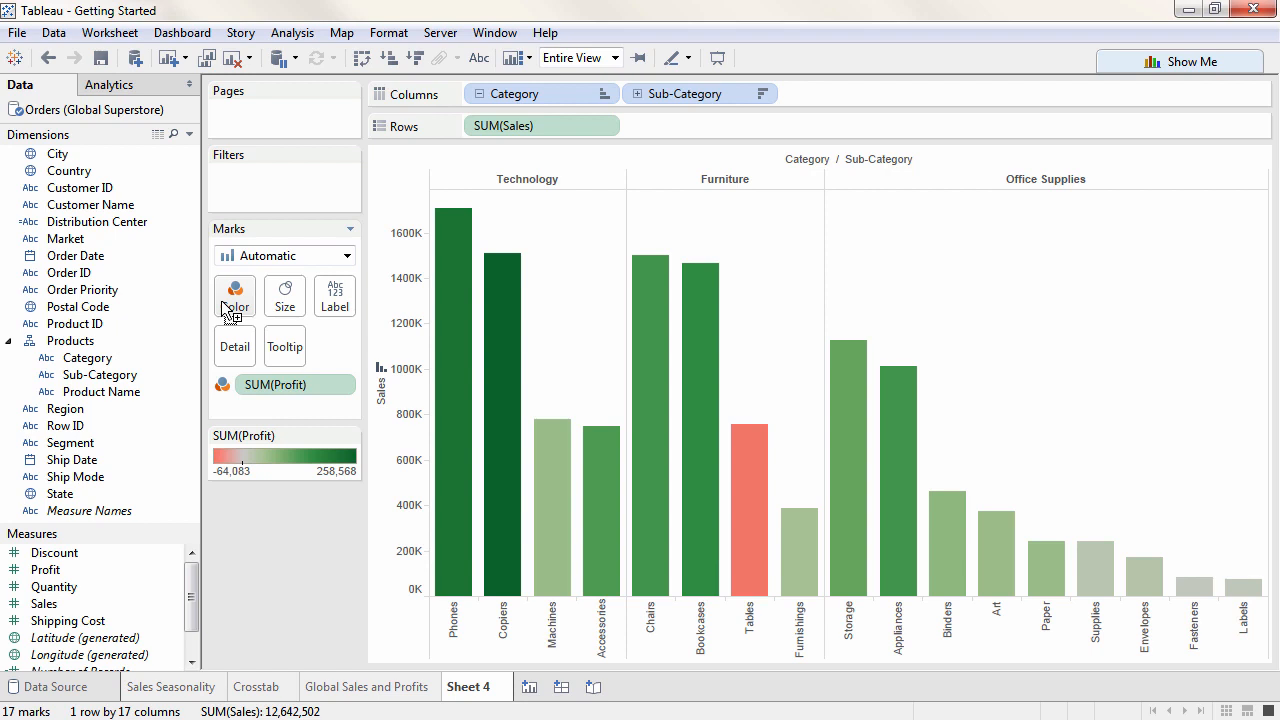
pyautogui.moveTo(68, 238); pyautogui.dragTo(380, 300)
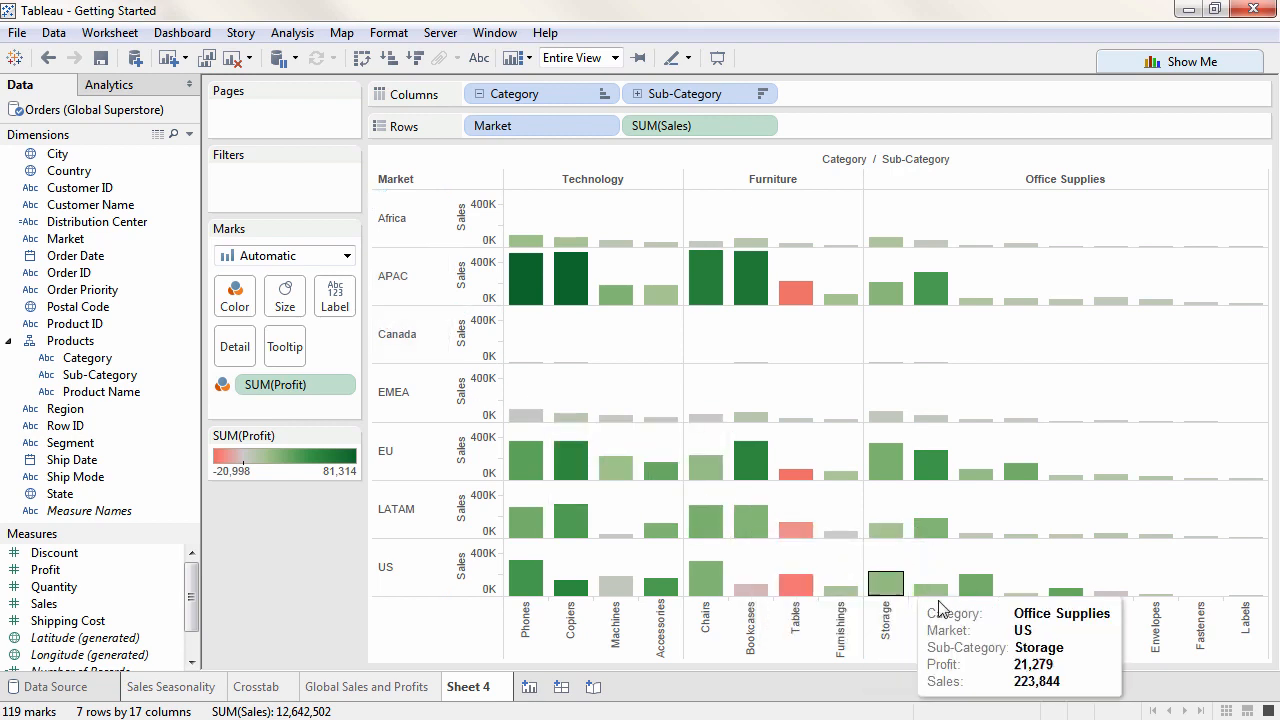
# Group the Office Supplies sub-categories from Art through Labels into a single member.
pyautogui.click(1019, 632)
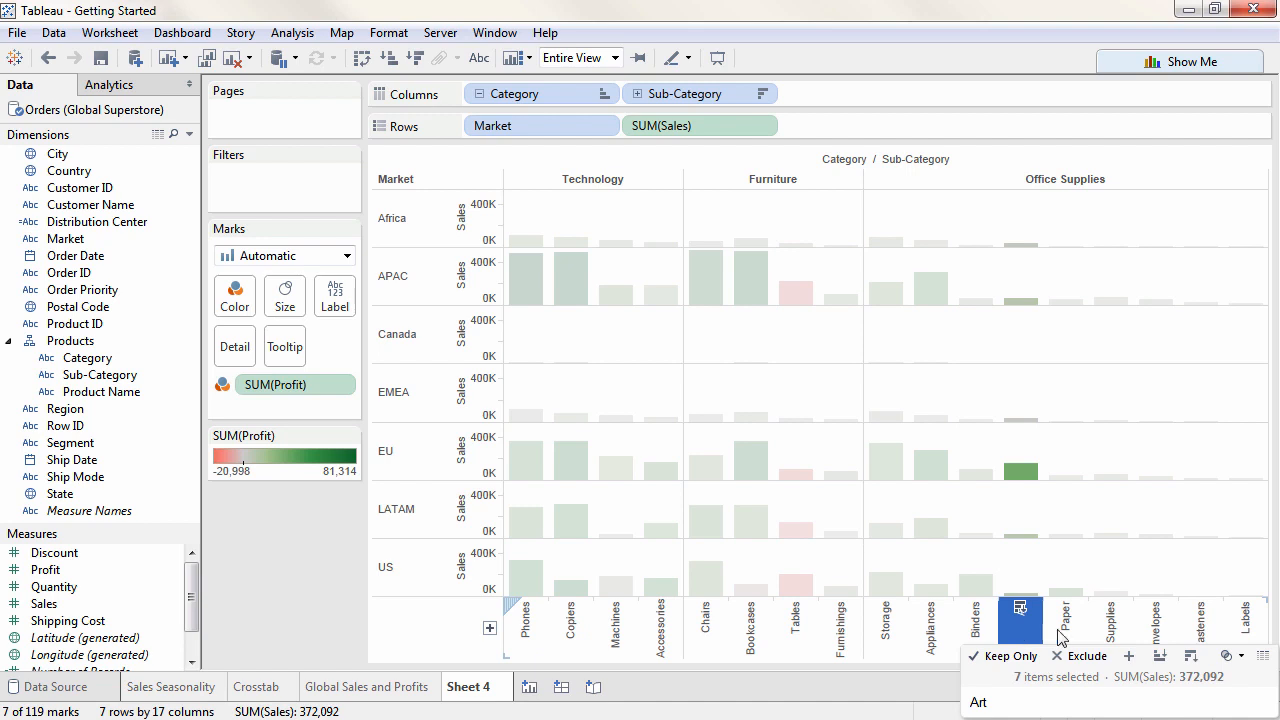
pyautogui.keyDown('shift'); pyautogui.click(1243, 632); pyautogui.keyUp('shift')
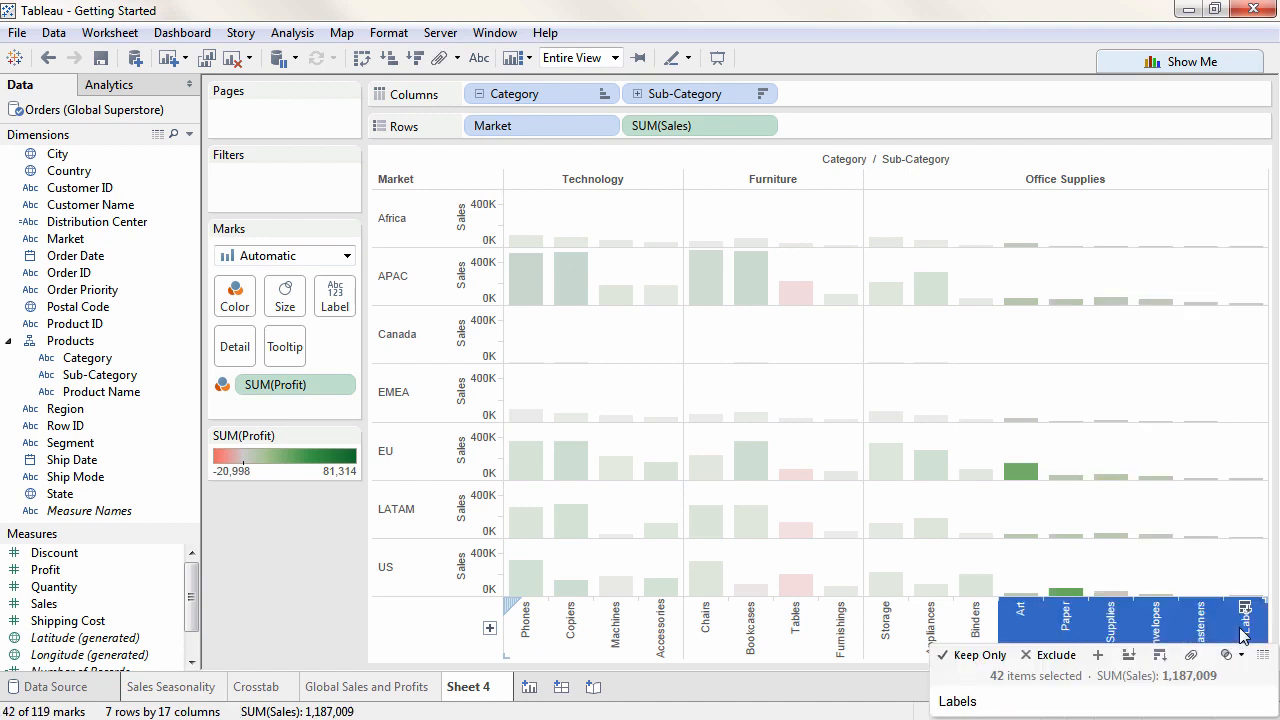
pyautogui.click(1196, 655)
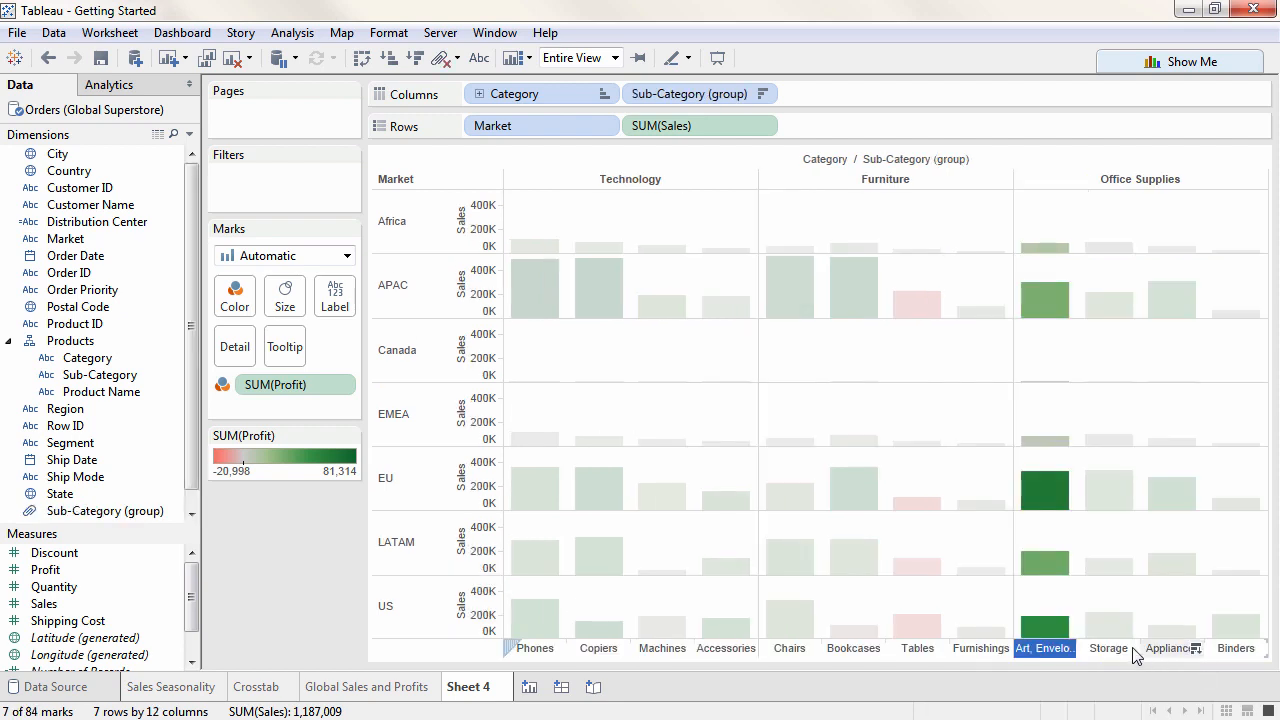
# Change the alias of the grouped sub-categories to Small Office Supplies.
pyautogui.rightClick(1057, 650)
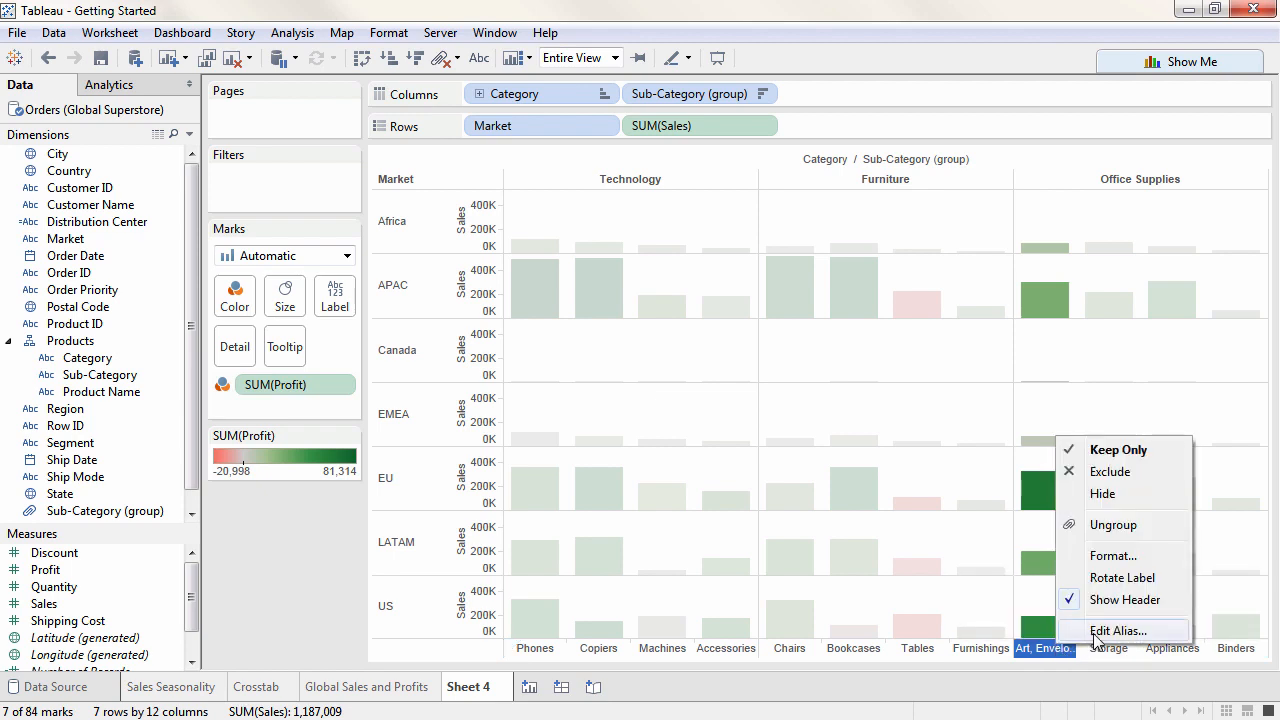
pyautogui.click(1095, 632)
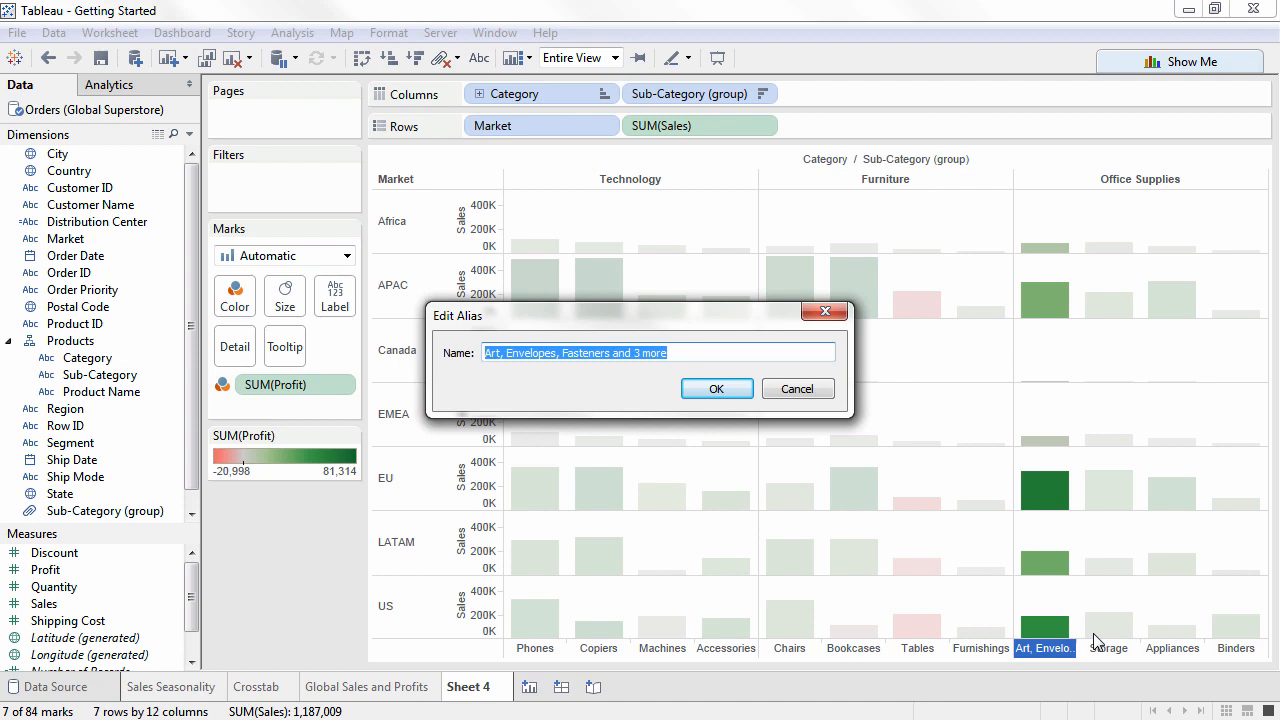
pyautogui.write('Small Office Supplies')
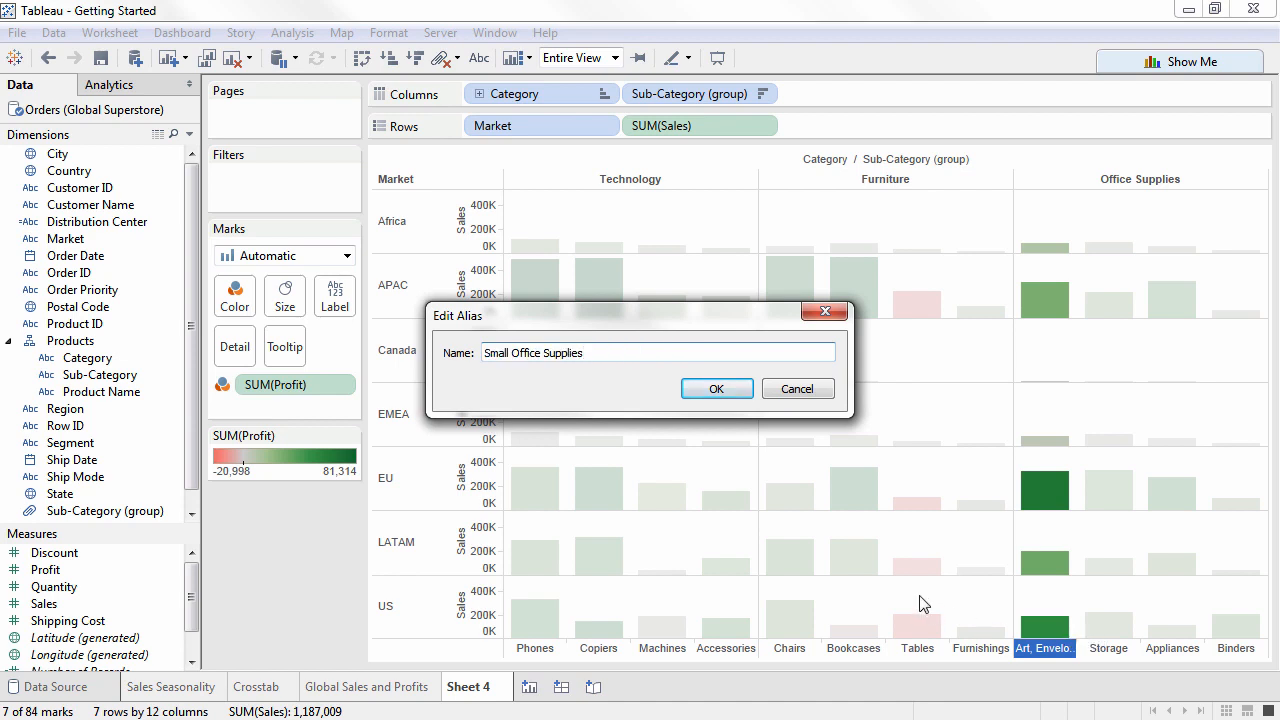
pyautogui.click(715, 390)
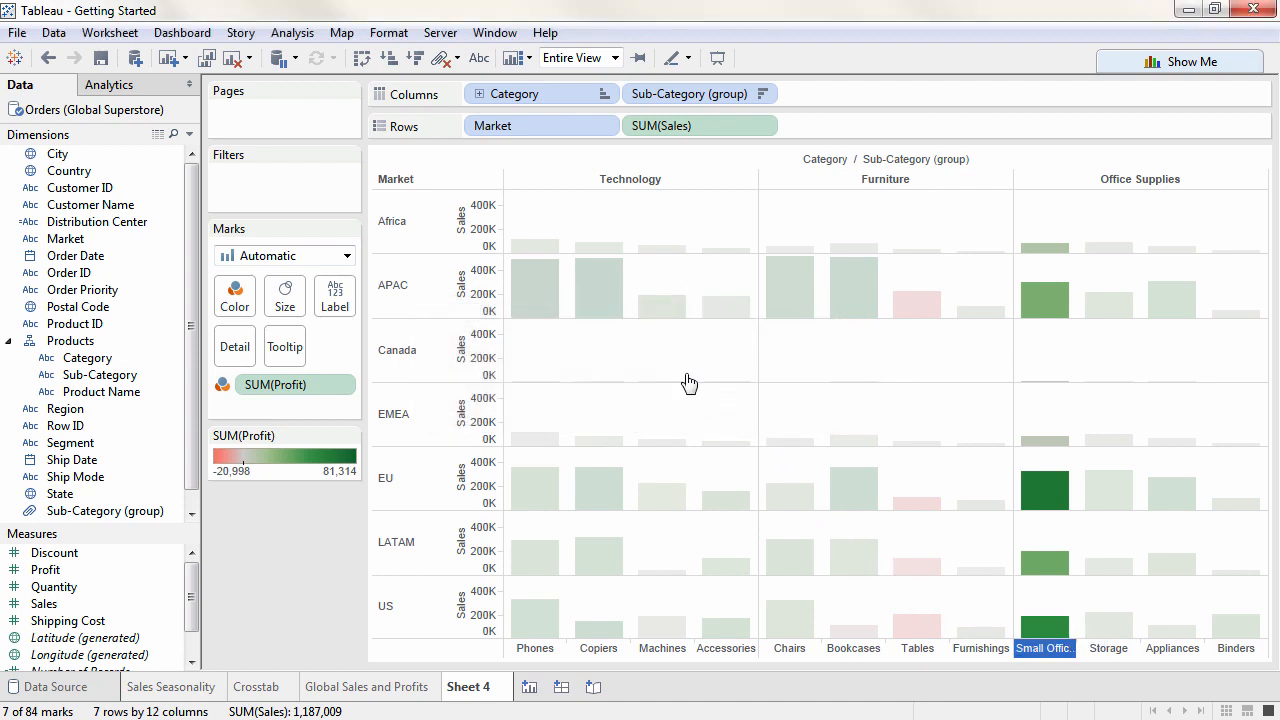
# Swap the chart's rows and columns to get horizontal bars and set the fit to Normal.
pyautogui.click(362, 58)
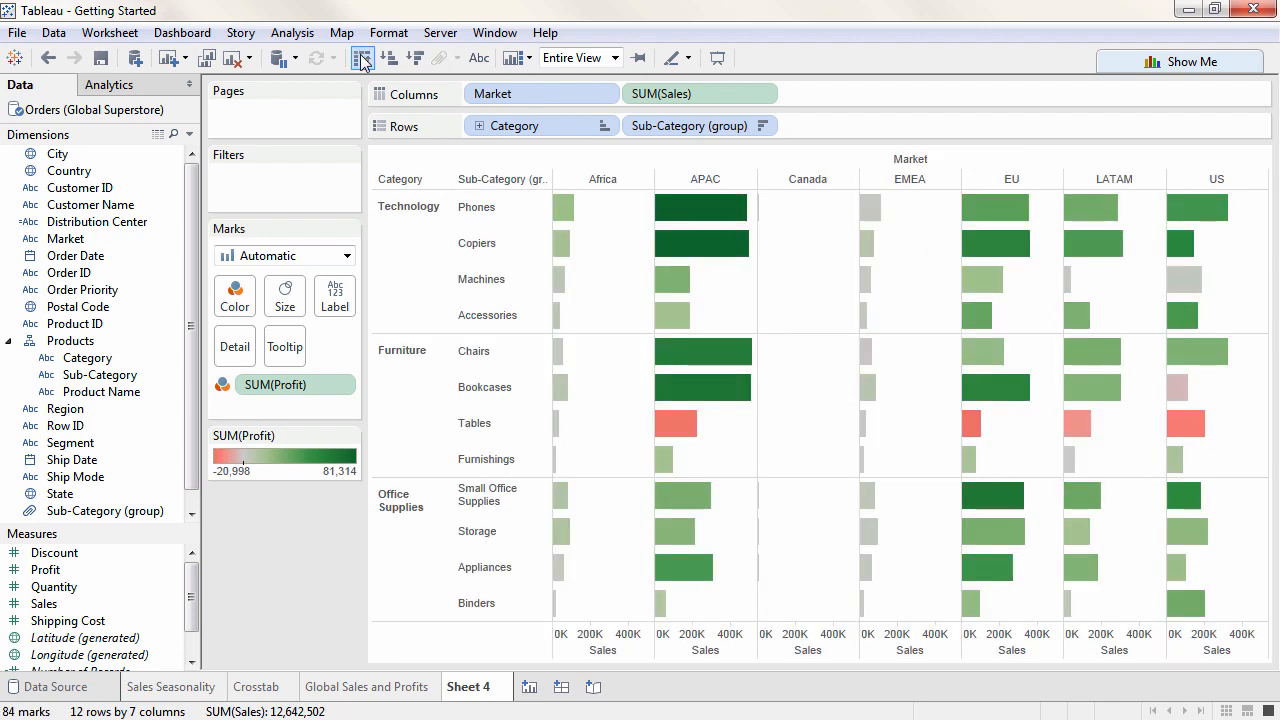
pyautogui.click(615, 58)
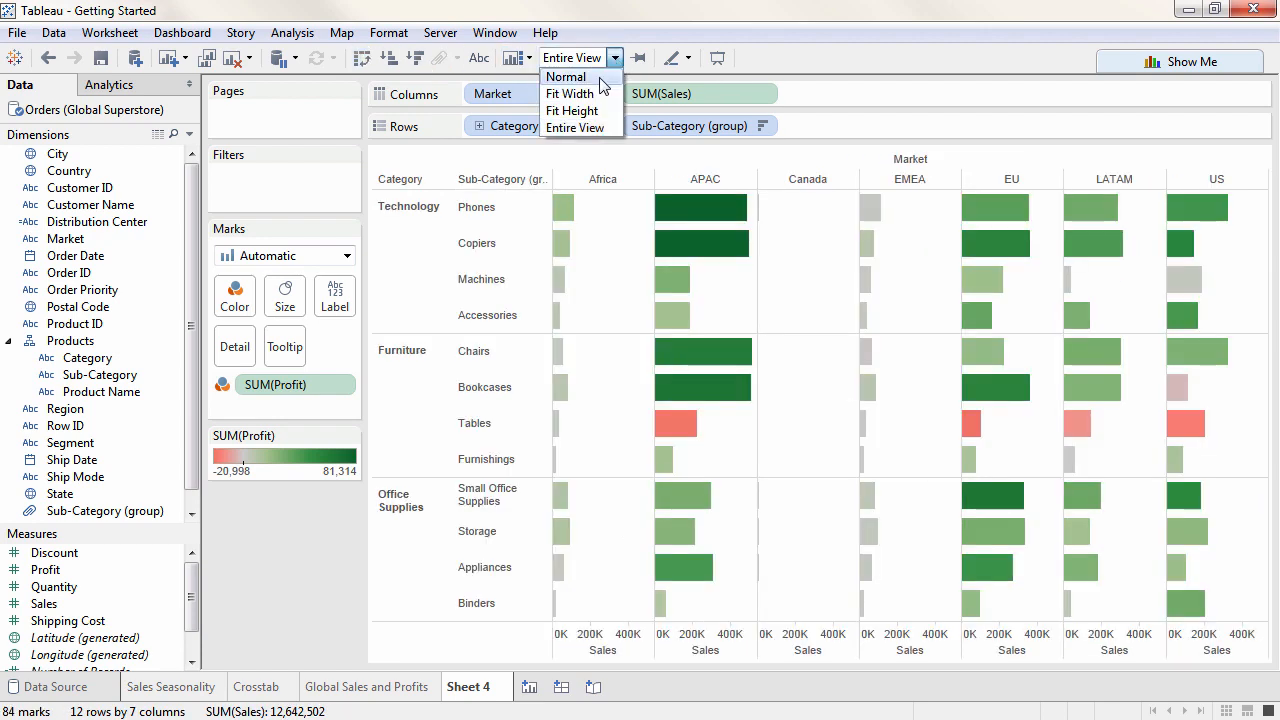
pyautogui.click(599, 75)
# Remove Market from the view and hide the field labels for rows.
pyautogui.moveTo(568, 90); pyautogui.dragTo(402, 520)
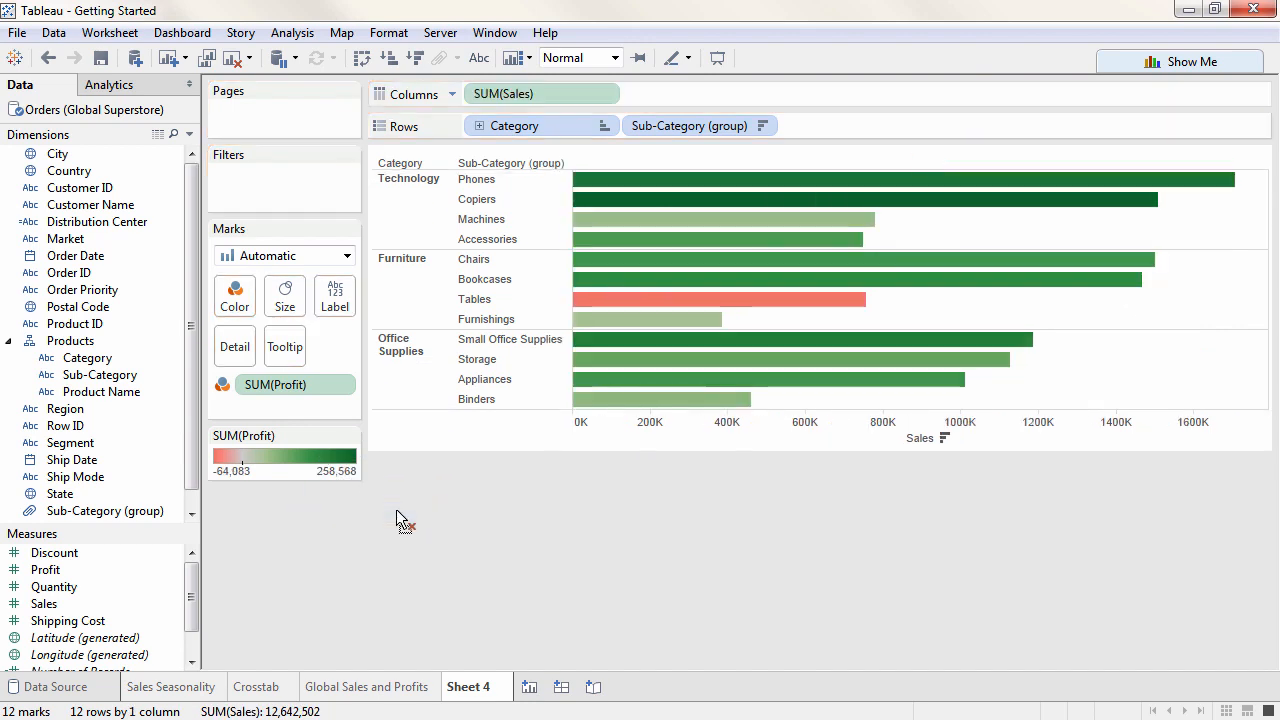
pyautogui.rightClick(481, 165)
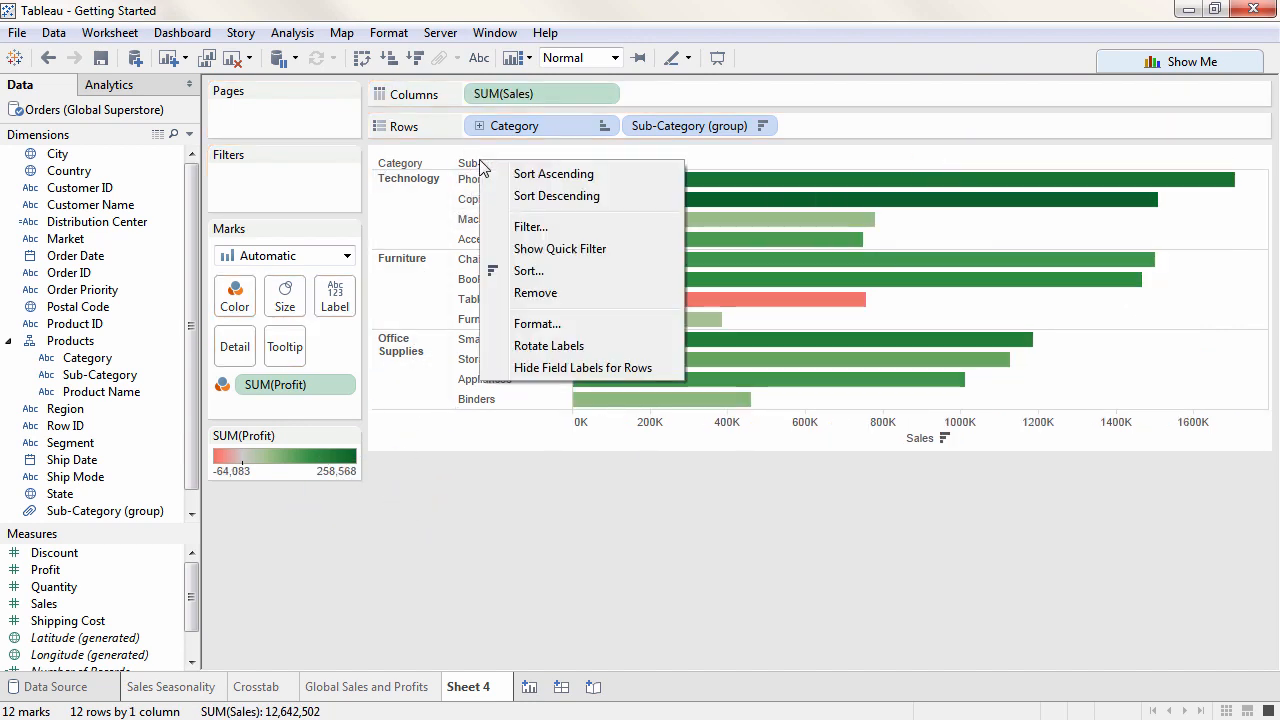
pyautogui.click(515, 372)
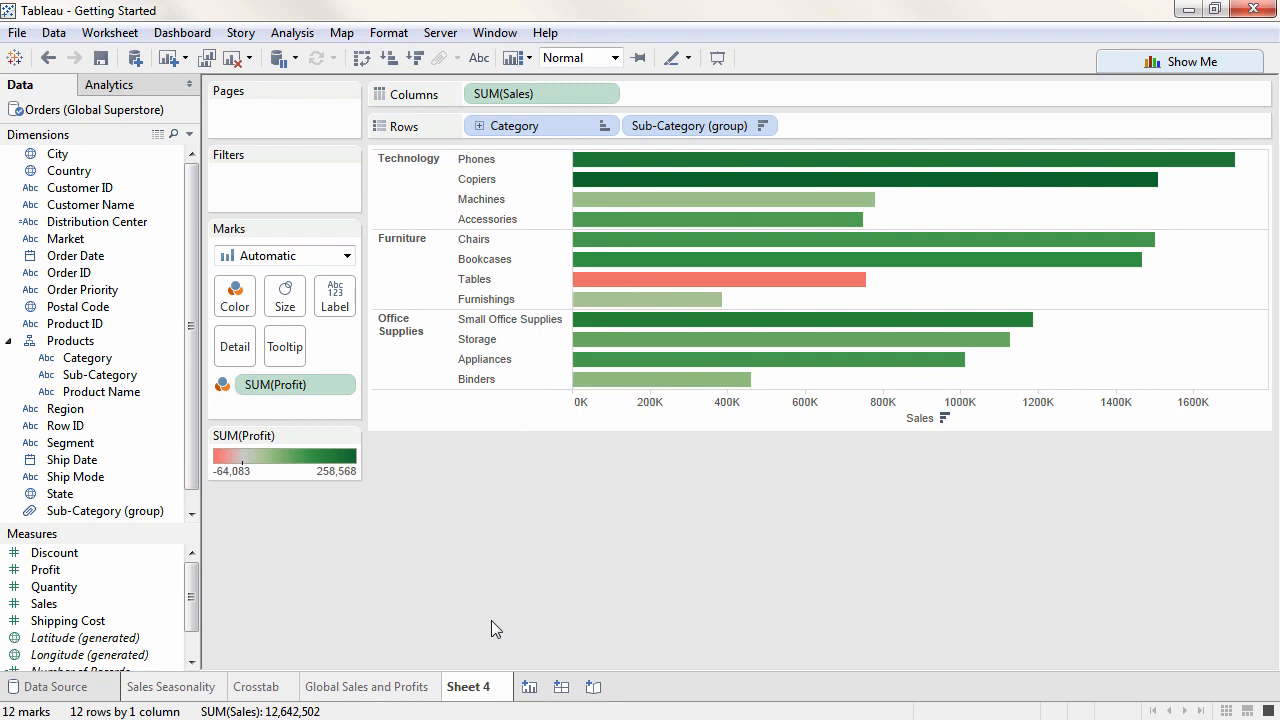
# Rename the Sheet 4 worksheet as Sales by Category.
pyautogui.doubleClick(477, 688)
pyautogui.write('Sales by Category')
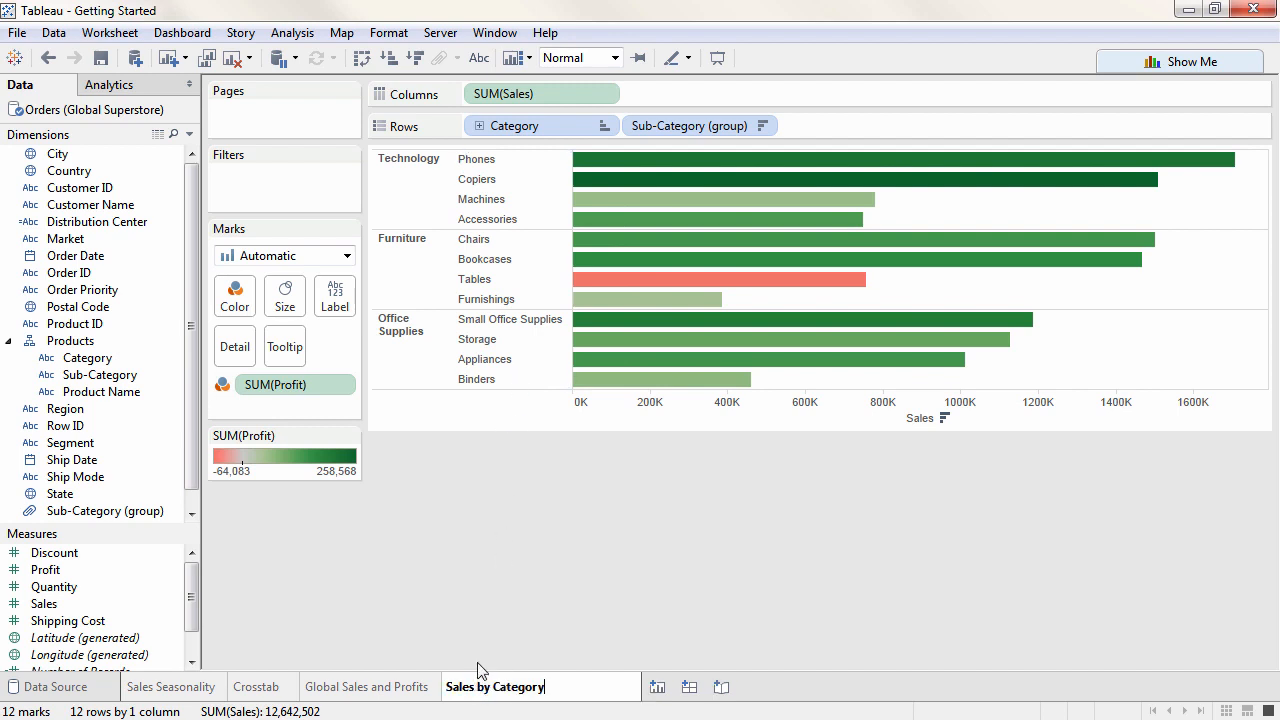
pyautogui.press('Return')
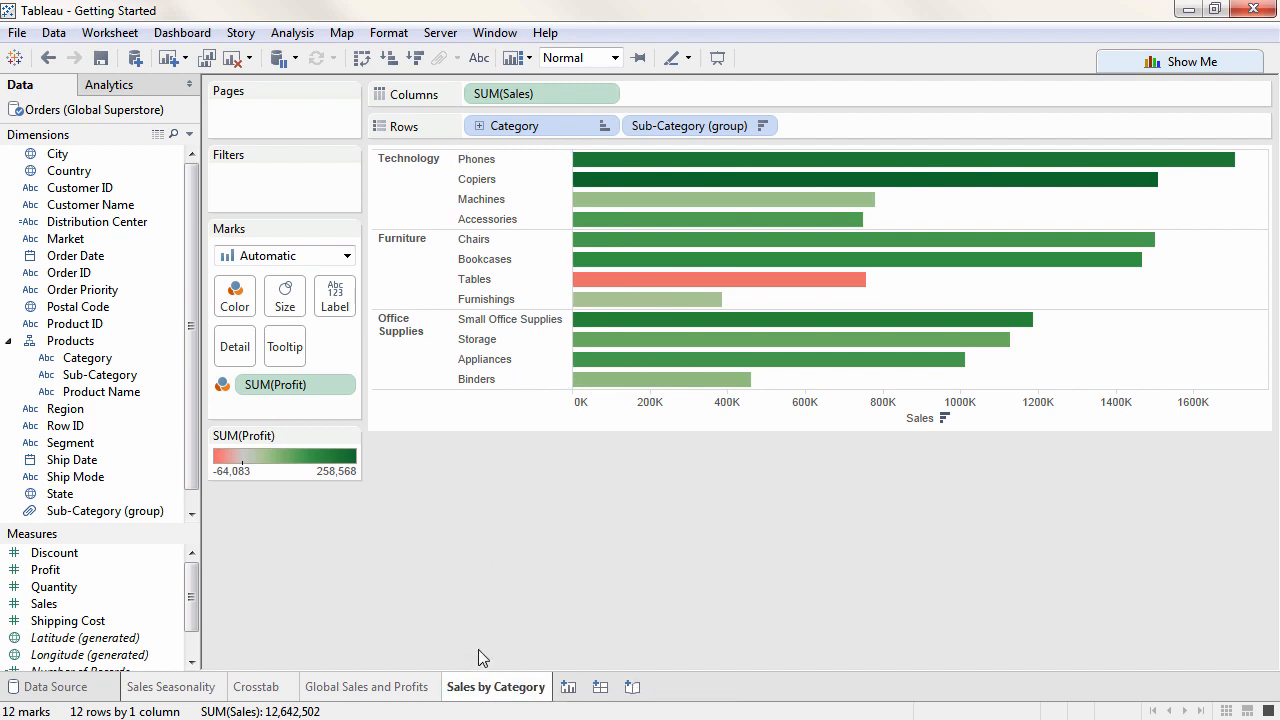
# Create a new worksheet and enlarge the Dimensions area so all its fields fit.
pyautogui.click(568, 687)
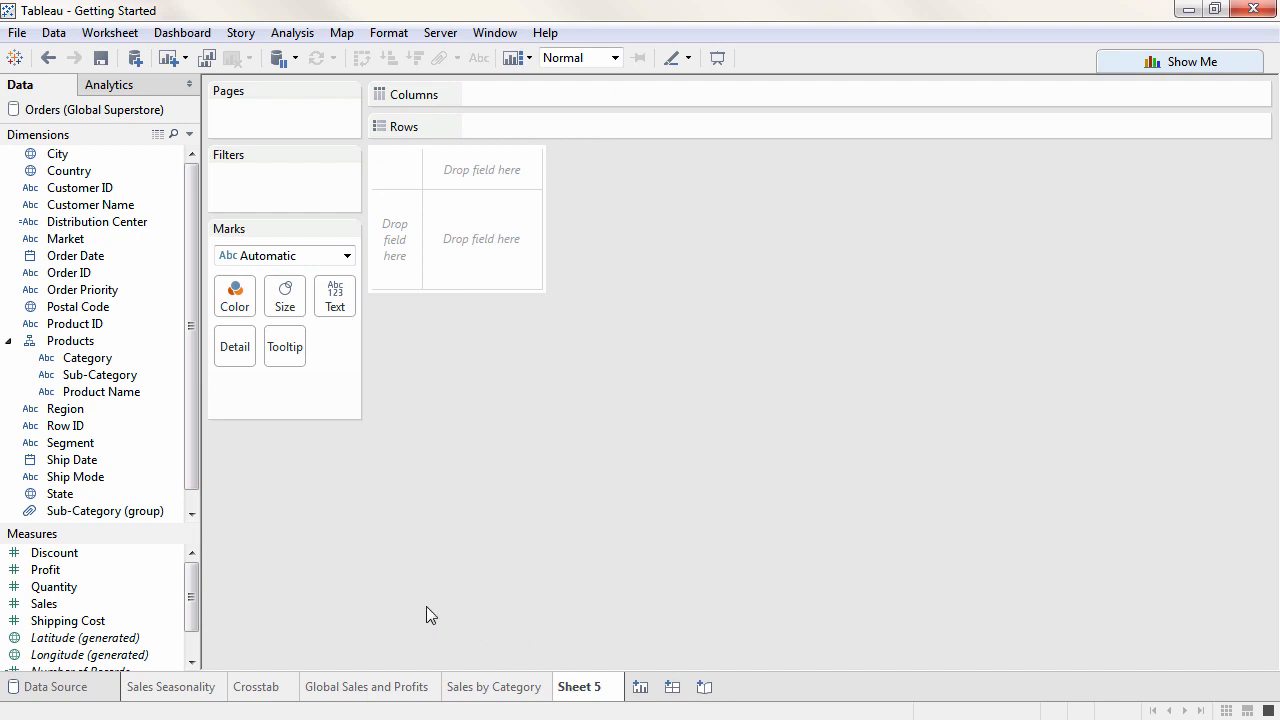
pyautogui.moveTo(151, 534); pyautogui.dragTo(149, 561)
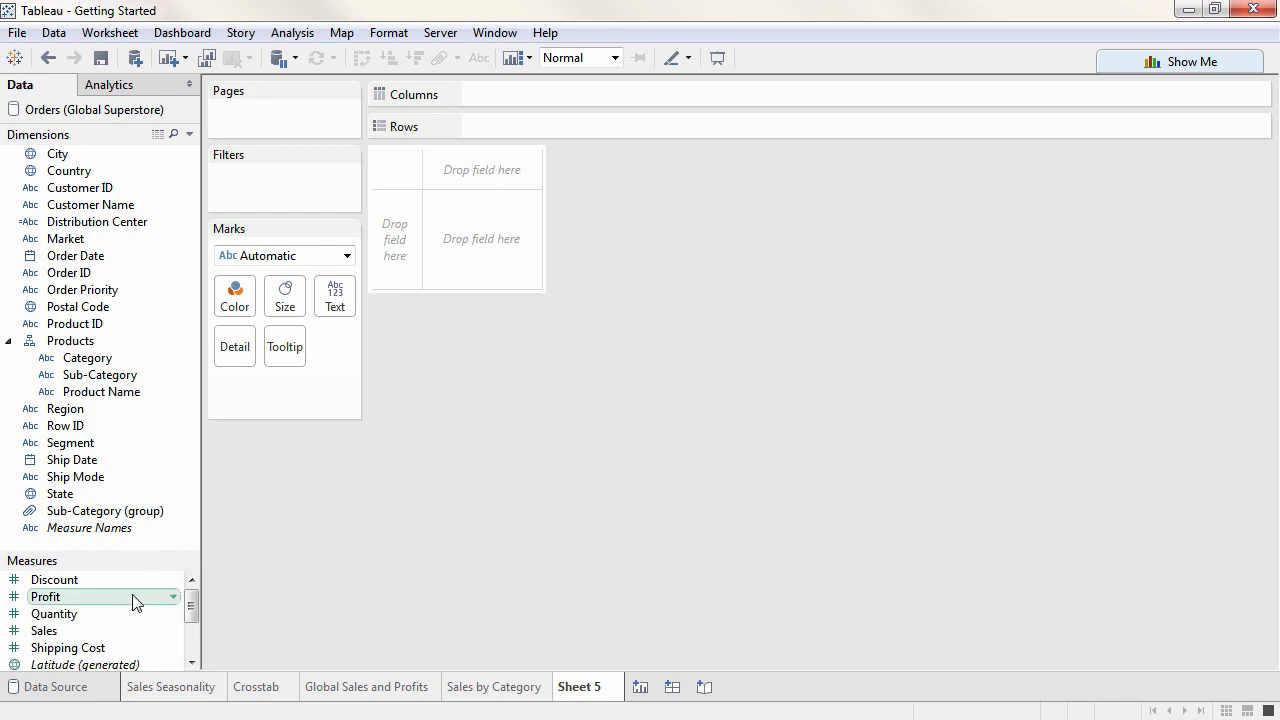
# Plot Profit on Rows against Shipping Cost on Columns to build a scatter plot.
pyautogui.moveTo(134, 600); pyautogui.dragTo(487, 127)
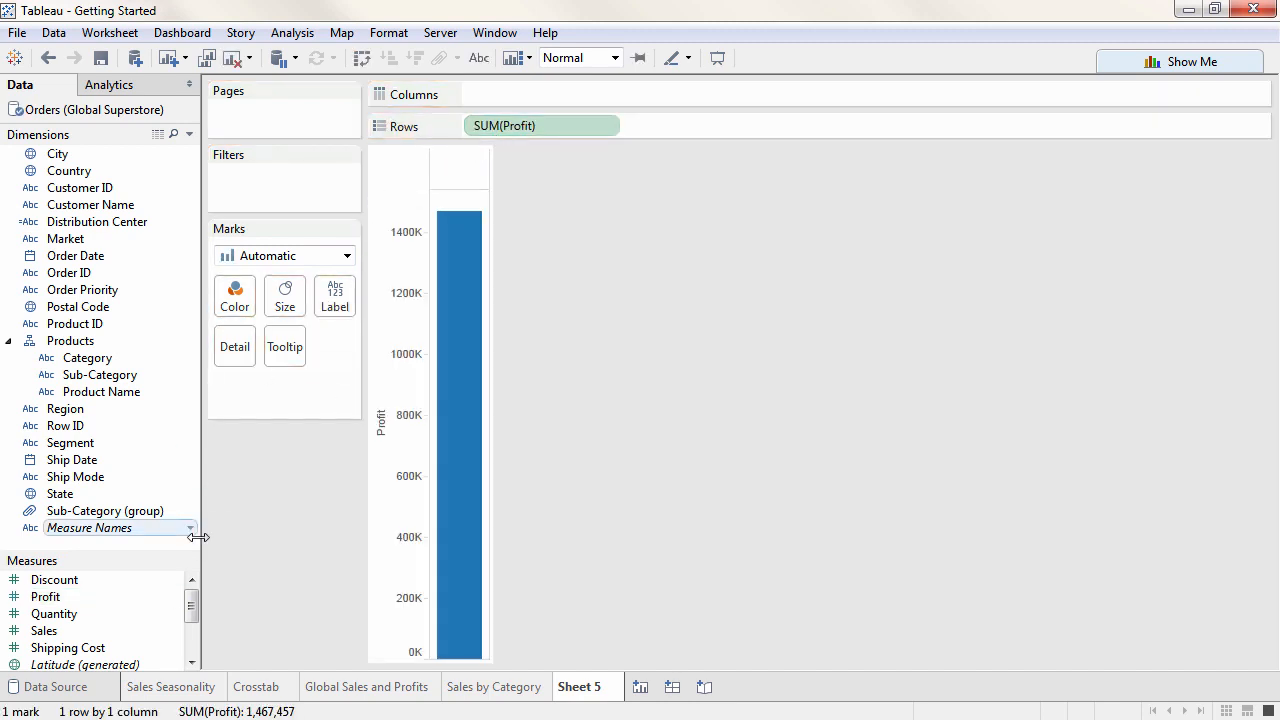
pyautogui.click(102, 648)
pyautogui.moveTo(110, 647); pyautogui.dragTo(532, 98)
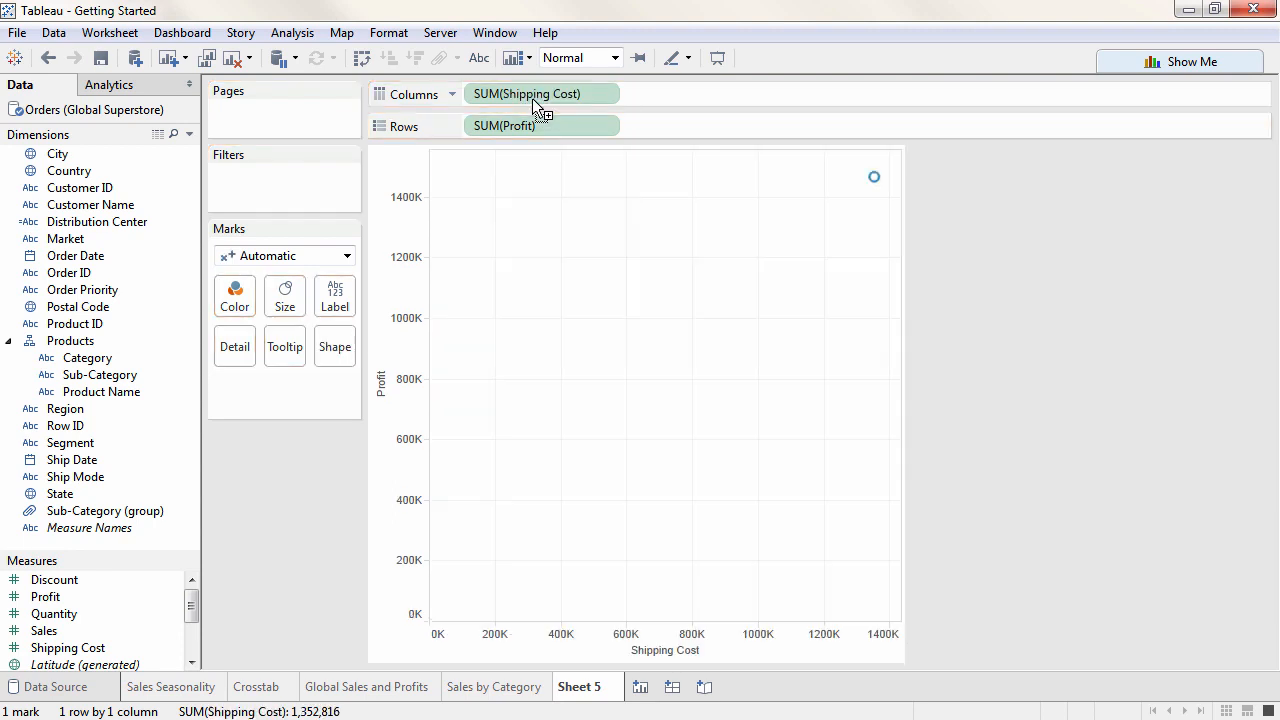
# Encode the scatter plot's marks with Market as Shape, Category as Color and Customer ID as Detail.
pyautogui.click(137, 247)
pyautogui.moveTo(137, 247); pyautogui.dragTo(336, 354)
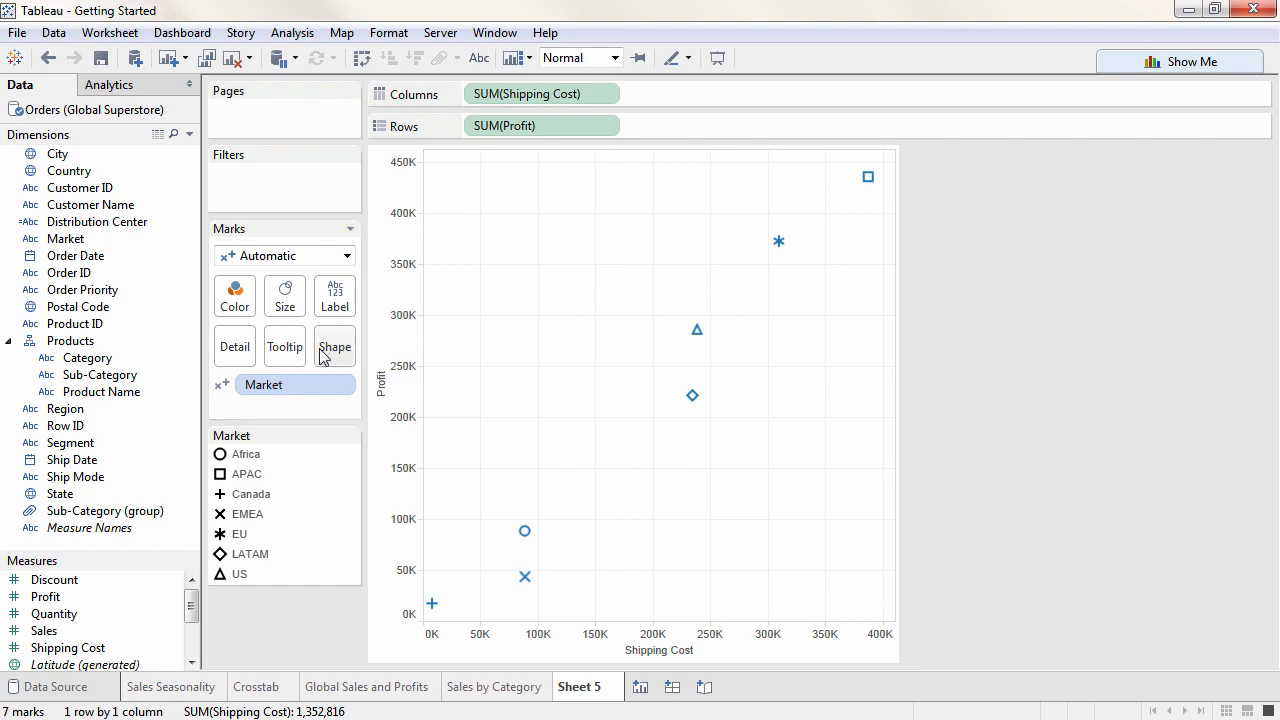
pyautogui.moveTo(113, 364); pyautogui.dragTo(240, 296)
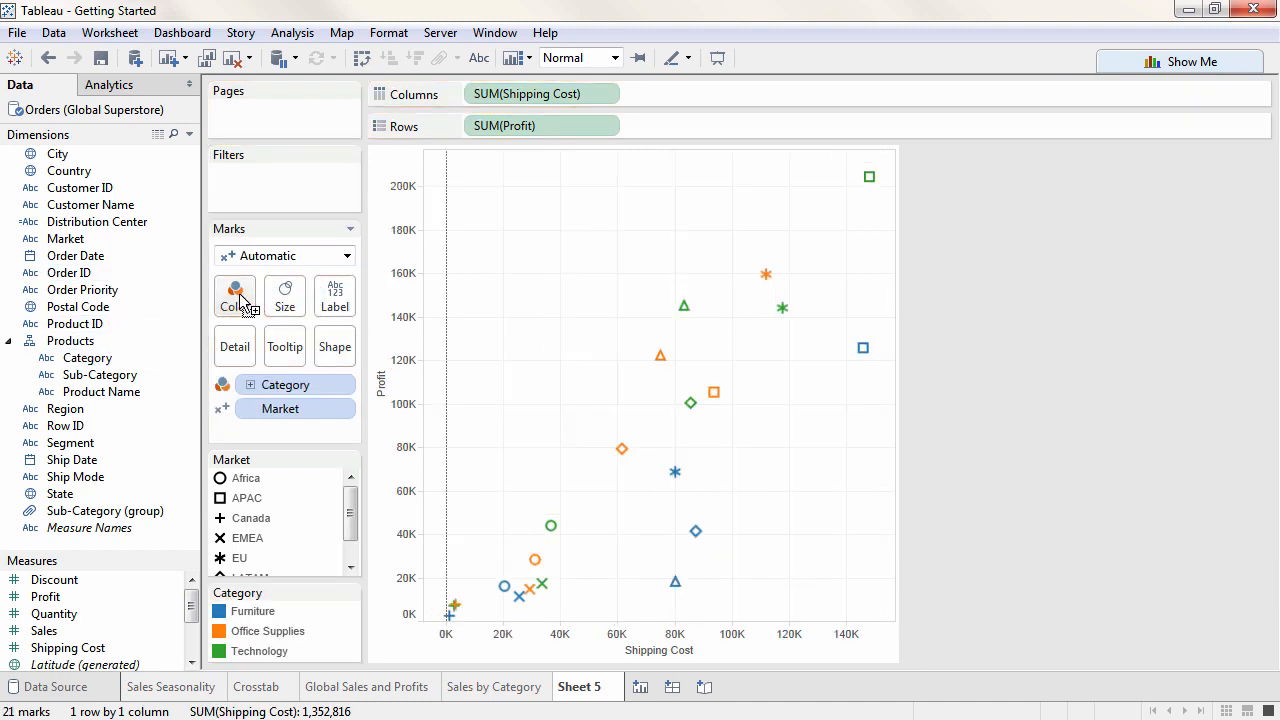
pyautogui.moveTo(186, 187); pyautogui.dragTo(240, 354)
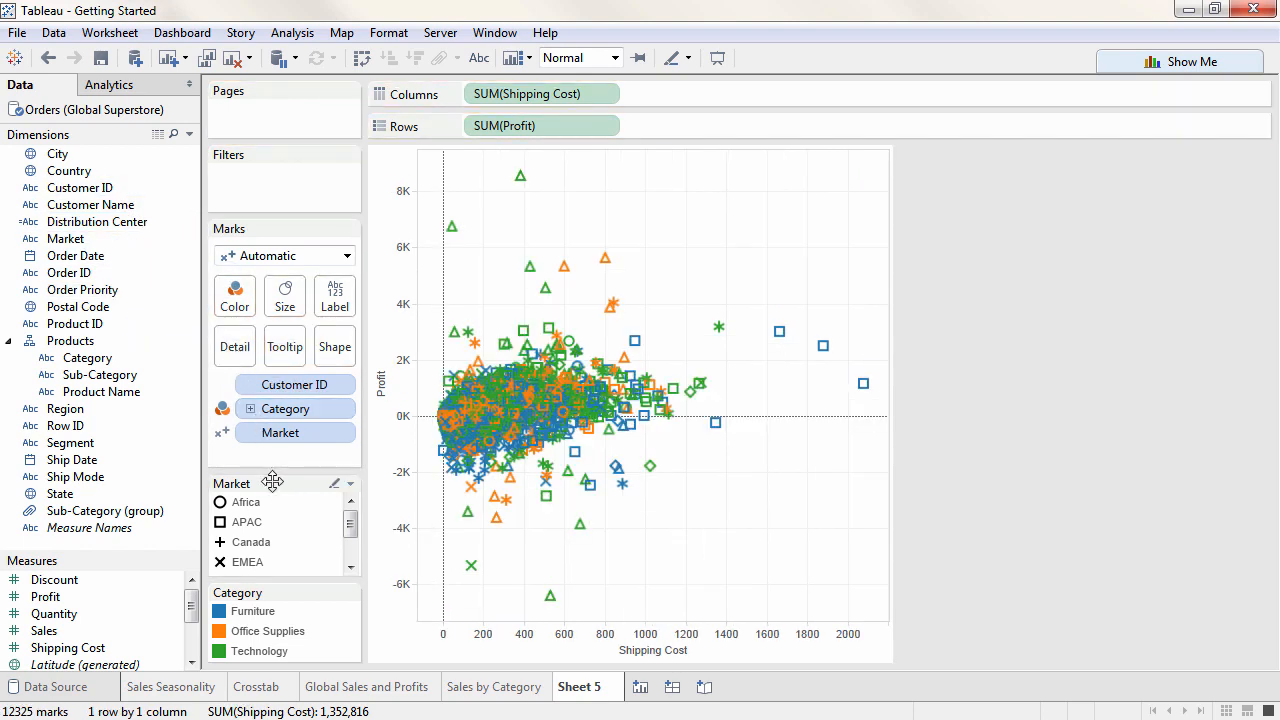
# Relocate the Market and Category legends to the right of the chart and turn off aggregation of the measures.
pyautogui.moveTo(570, 485); pyautogui.dragTo(978, 411)
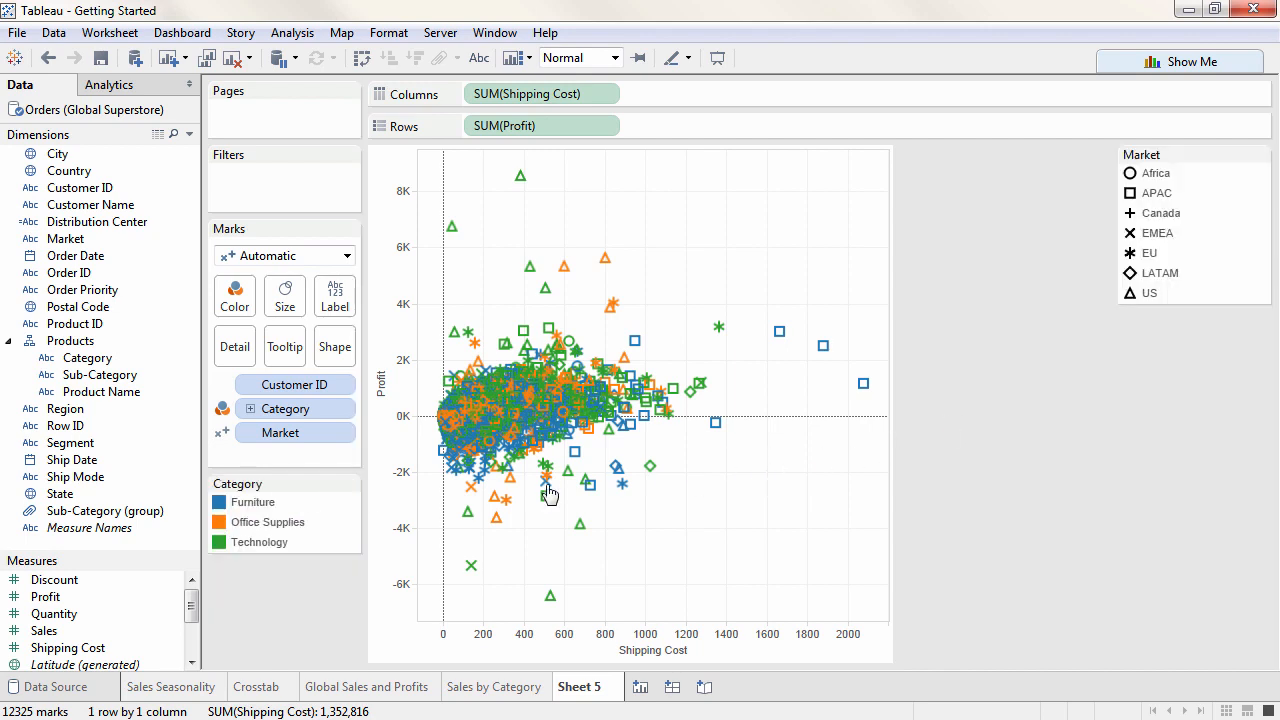
pyautogui.moveTo(312, 483); pyautogui.dragTo(1165, 368)
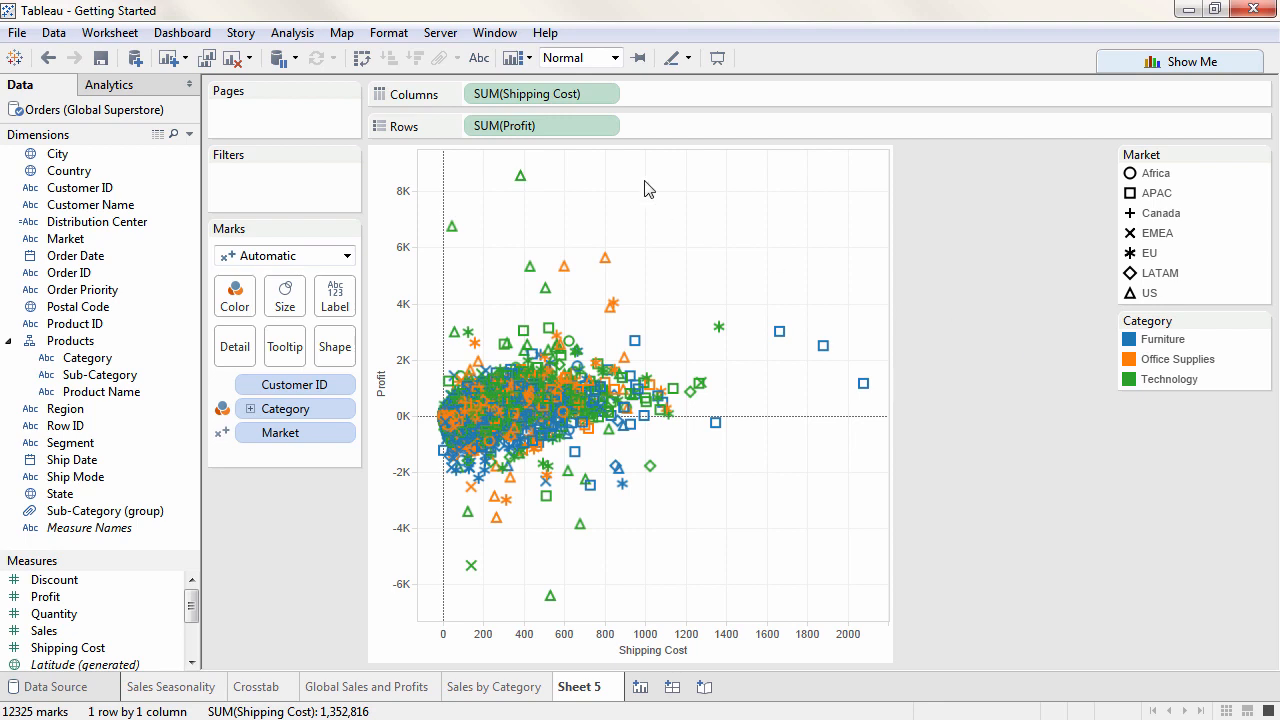
pyautogui.click(307, 38)
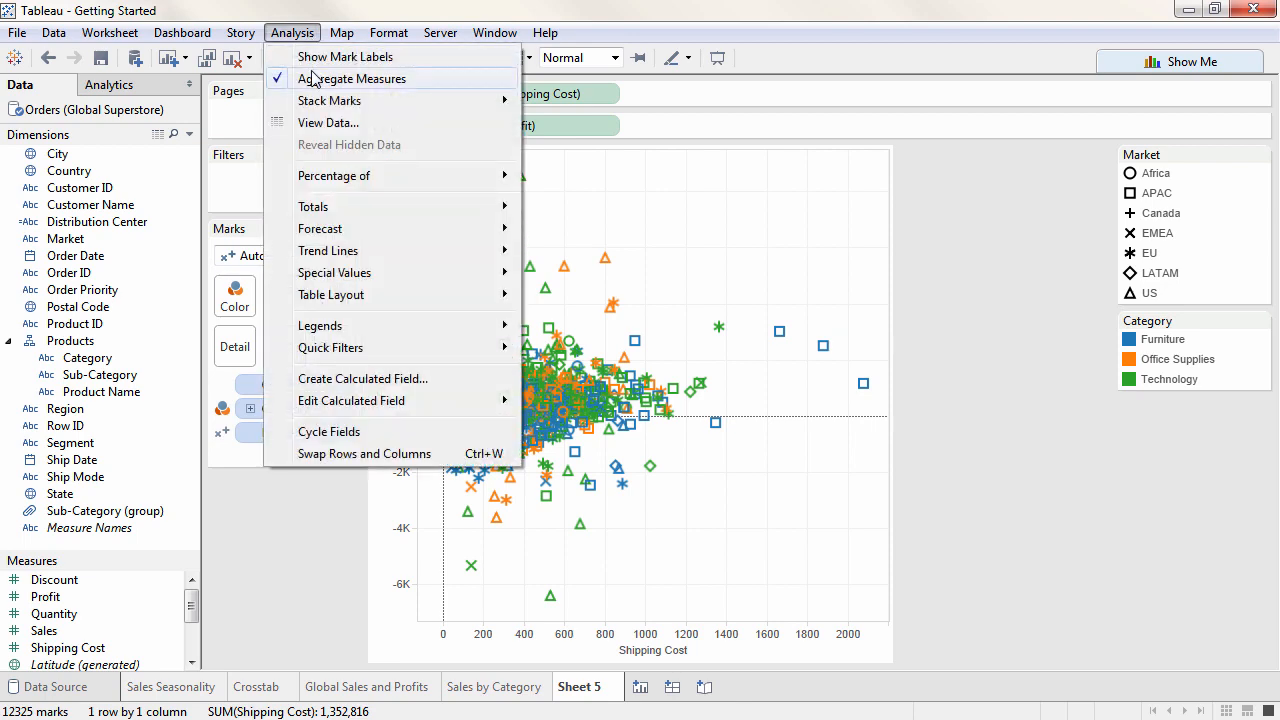
pyautogui.click(315, 80)
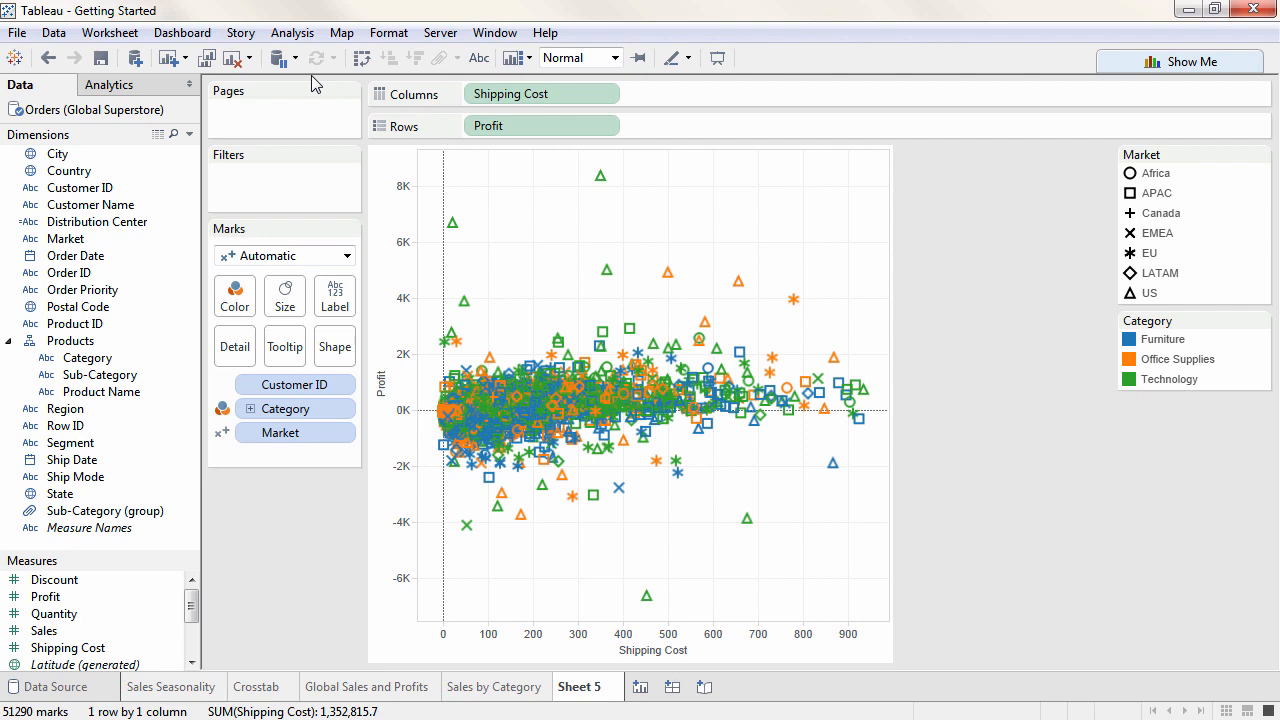
# Try Customer ID as the mark label and return the field to Detail.
pyautogui.click(224, 386)
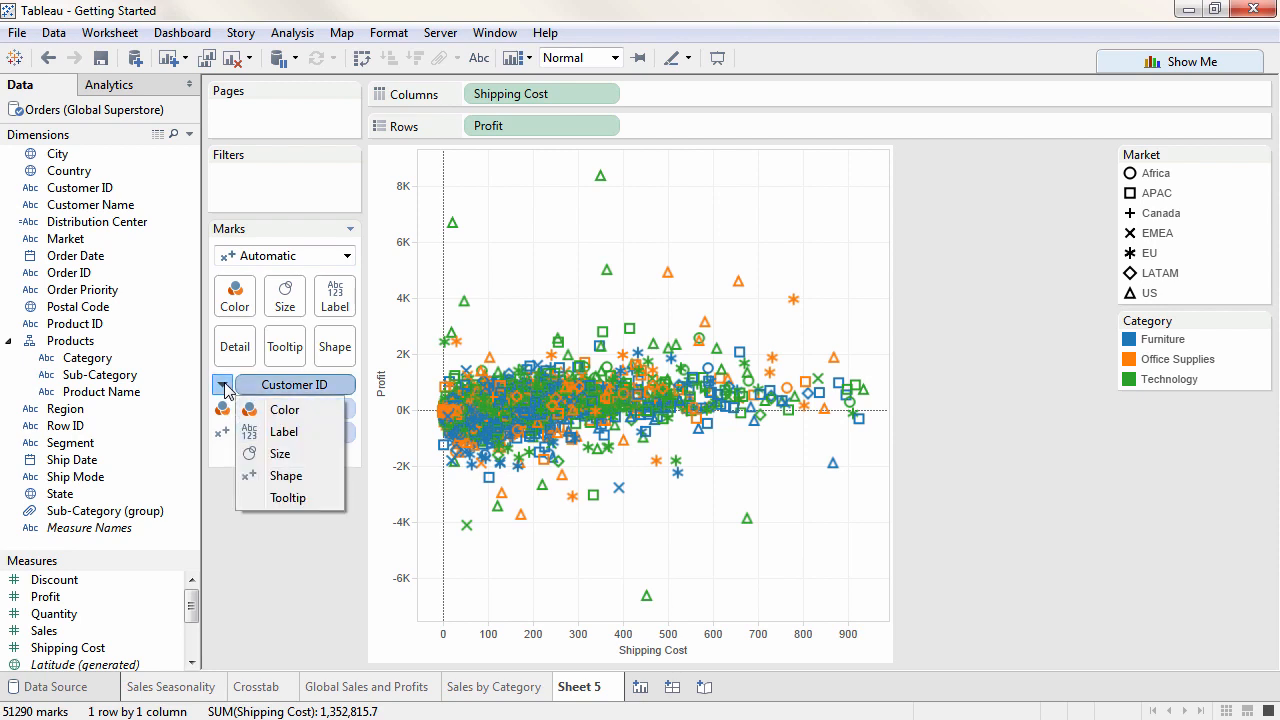
pyautogui.click(258, 432)
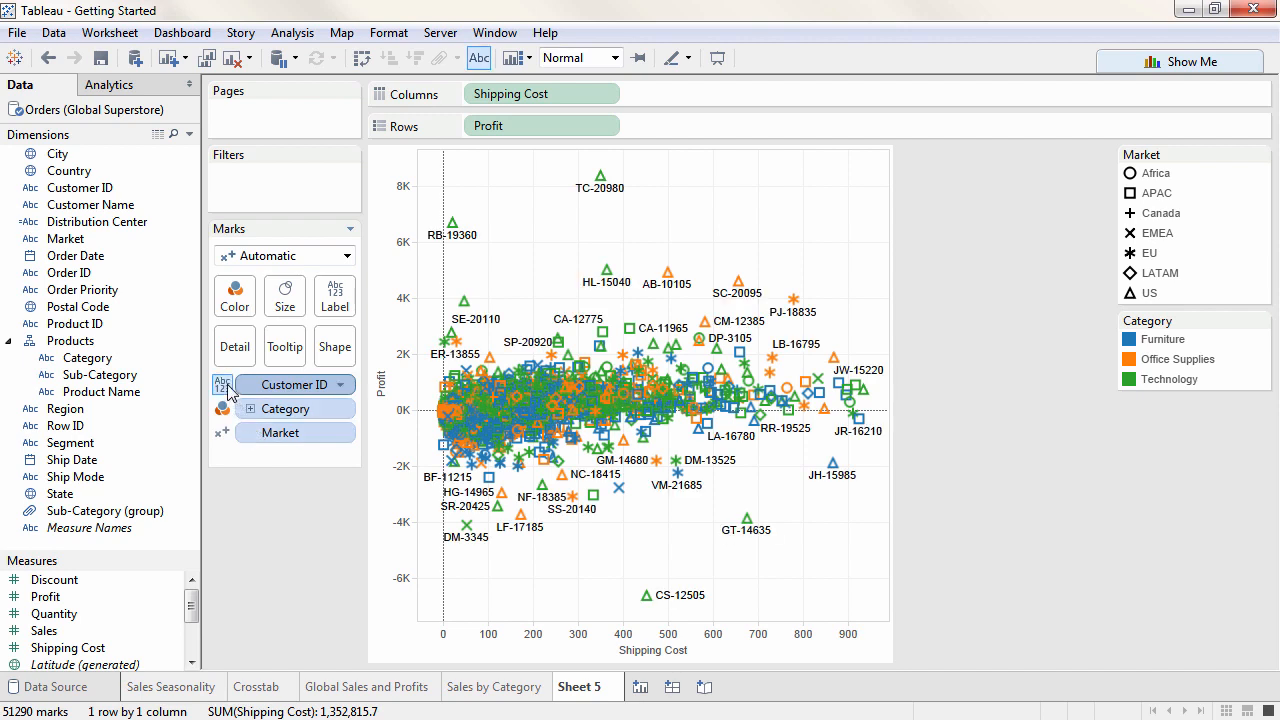
pyautogui.click(224, 388)
pyautogui.click(258, 477)
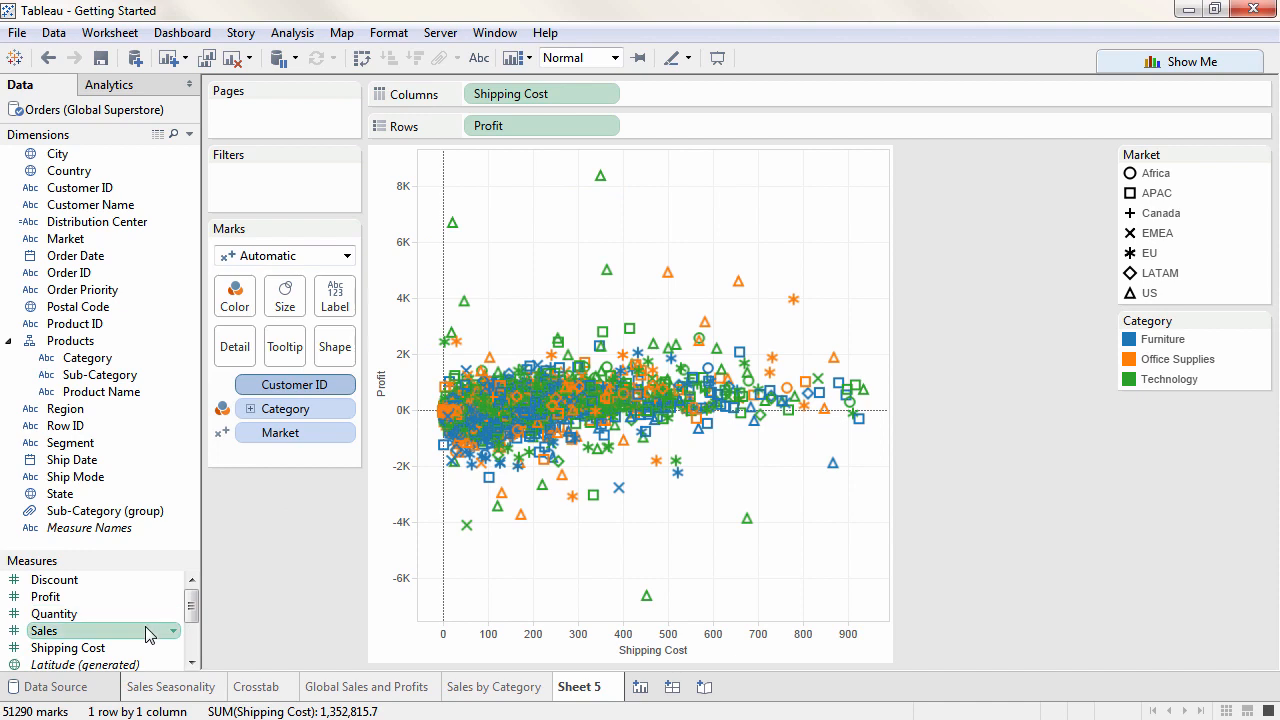
# Label the marks with Sales and put a $ prefix before the value in the label text.
pyautogui.moveTo(155, 630); pyautogui.dragTo(338, 305)
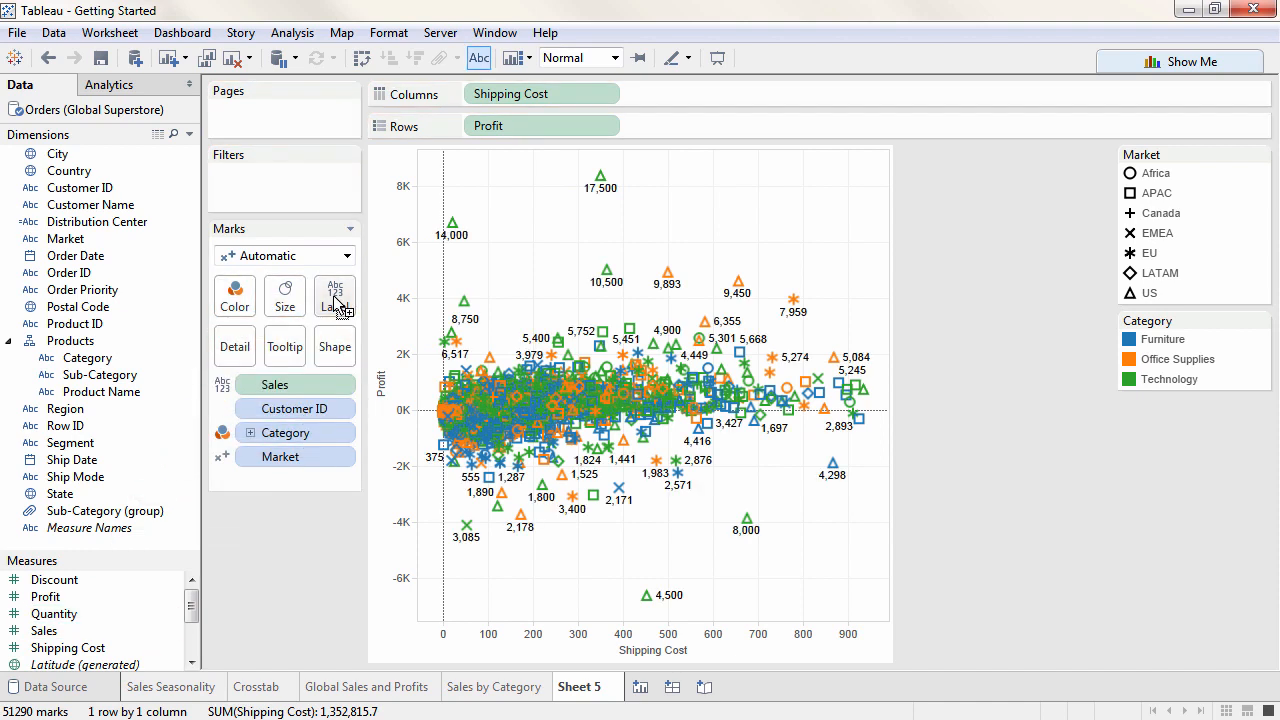
pyautogui.click(336, 302)
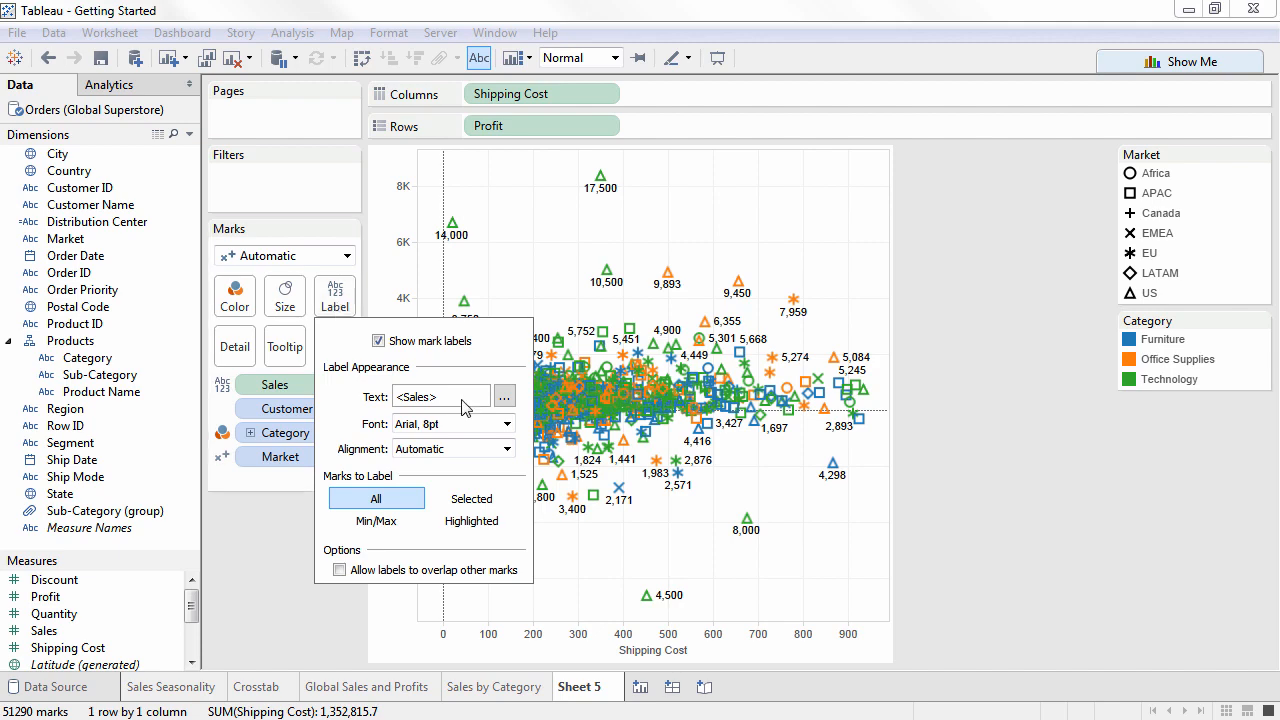
pyautogui.click(505, 397)
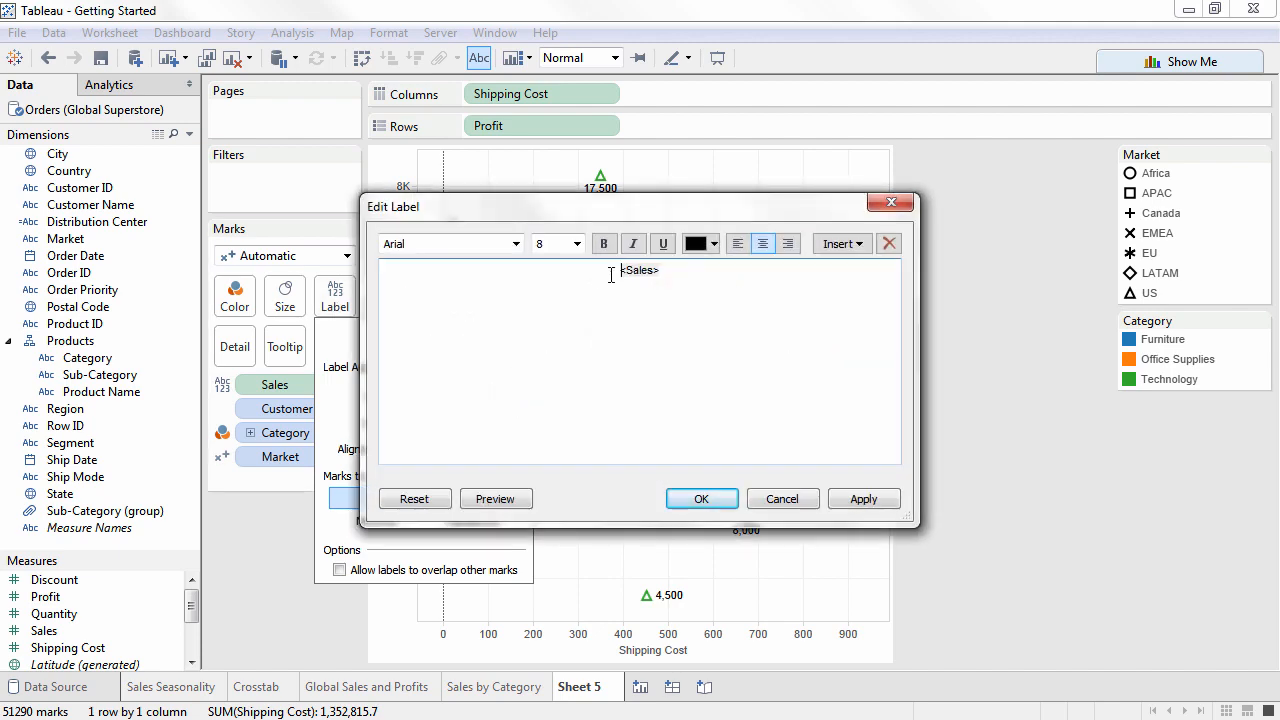
pyautogui.click(611, 275)
pyautogui.write('$')
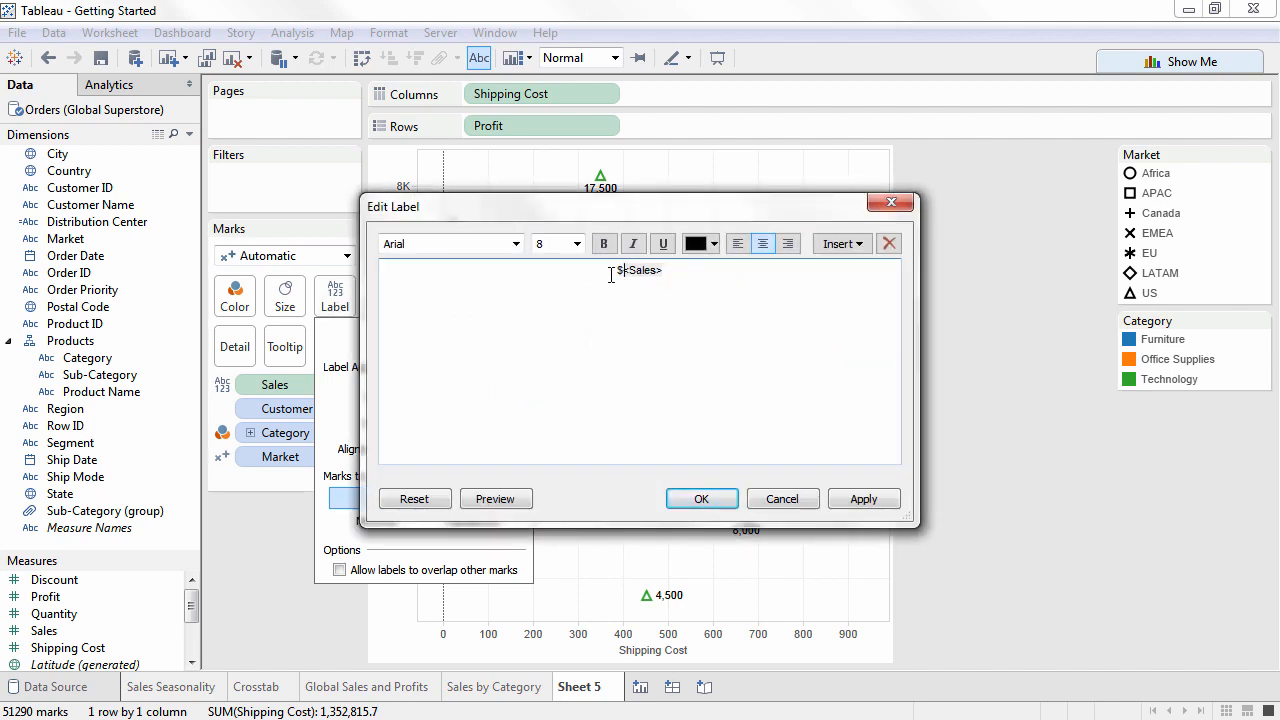
pyautogui.click(702, 500)
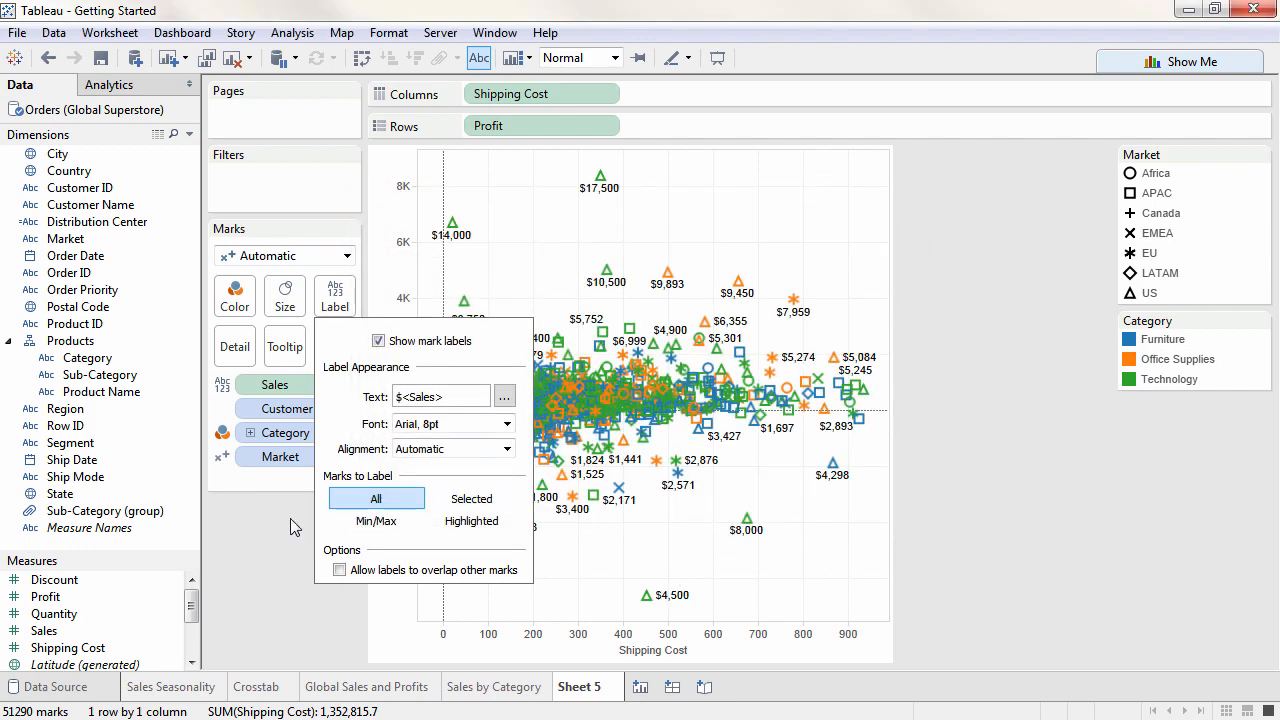
pyautogui.click(291, 519)
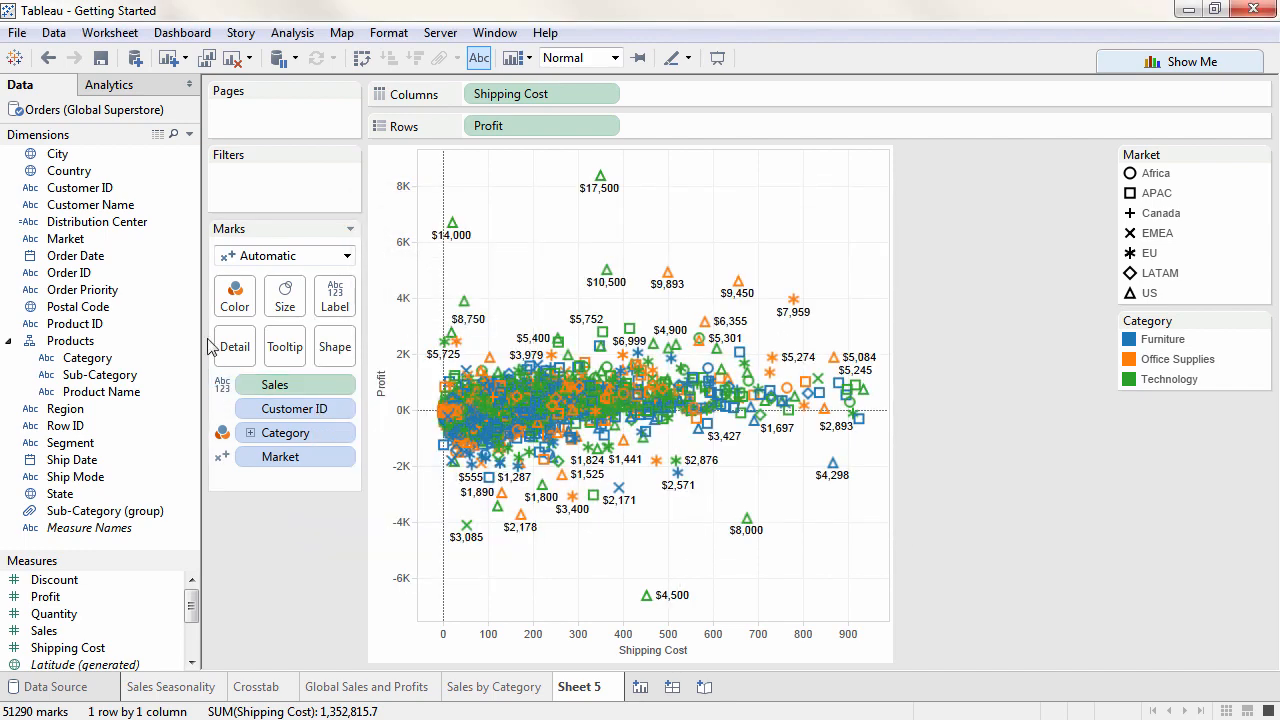
# Add trend lines to the scatter plot and inspect one of them.
pyautogui.click(112, 85)
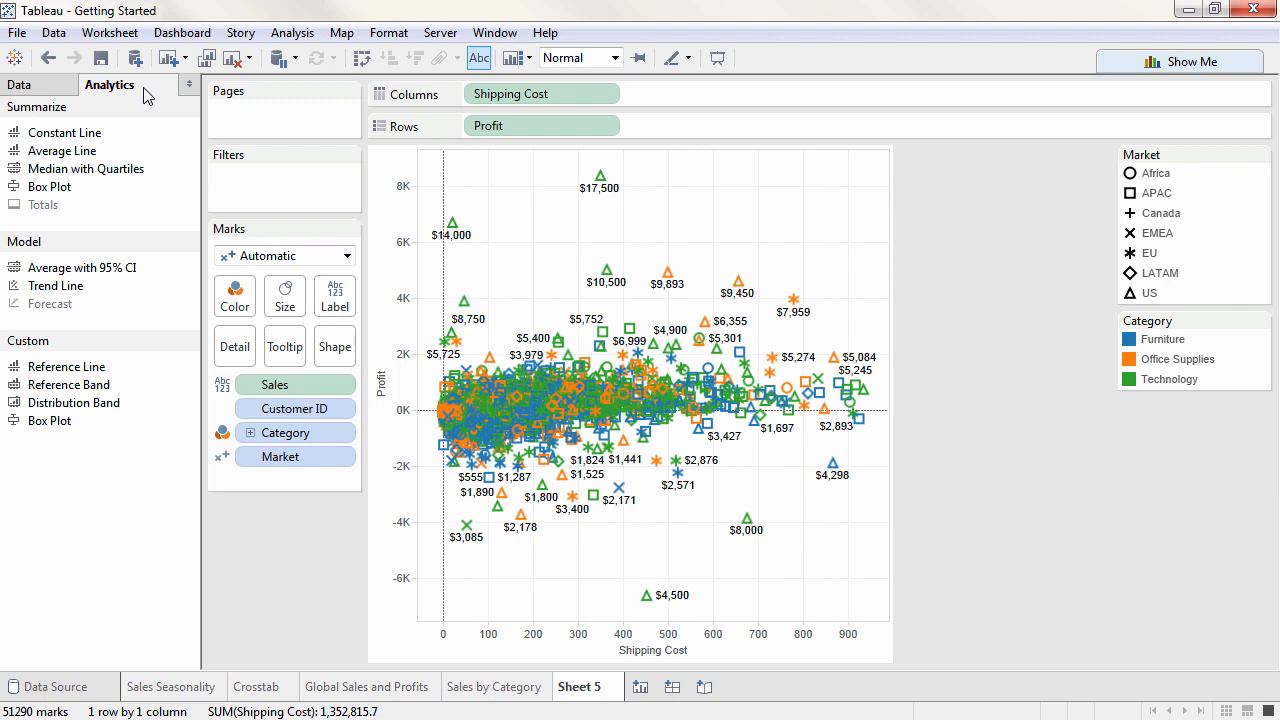
pyautogui.moveTo(97, 291); pyautogui.dragTo(566, 192)
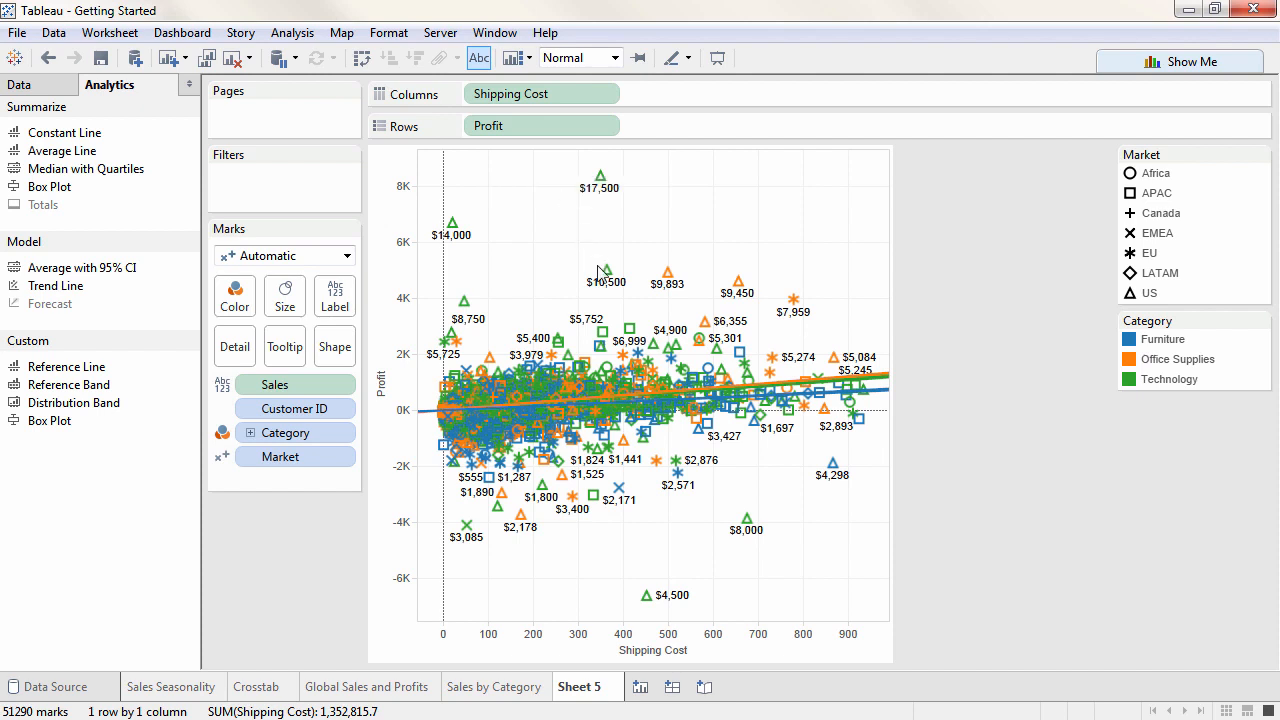
pyautogui.moveTo(878, 398)
# Examine all underlying data fields of the Technology mark labelled $8,000, then close the data and deselect the mark.
pyautogui.moveTo(749, 522)
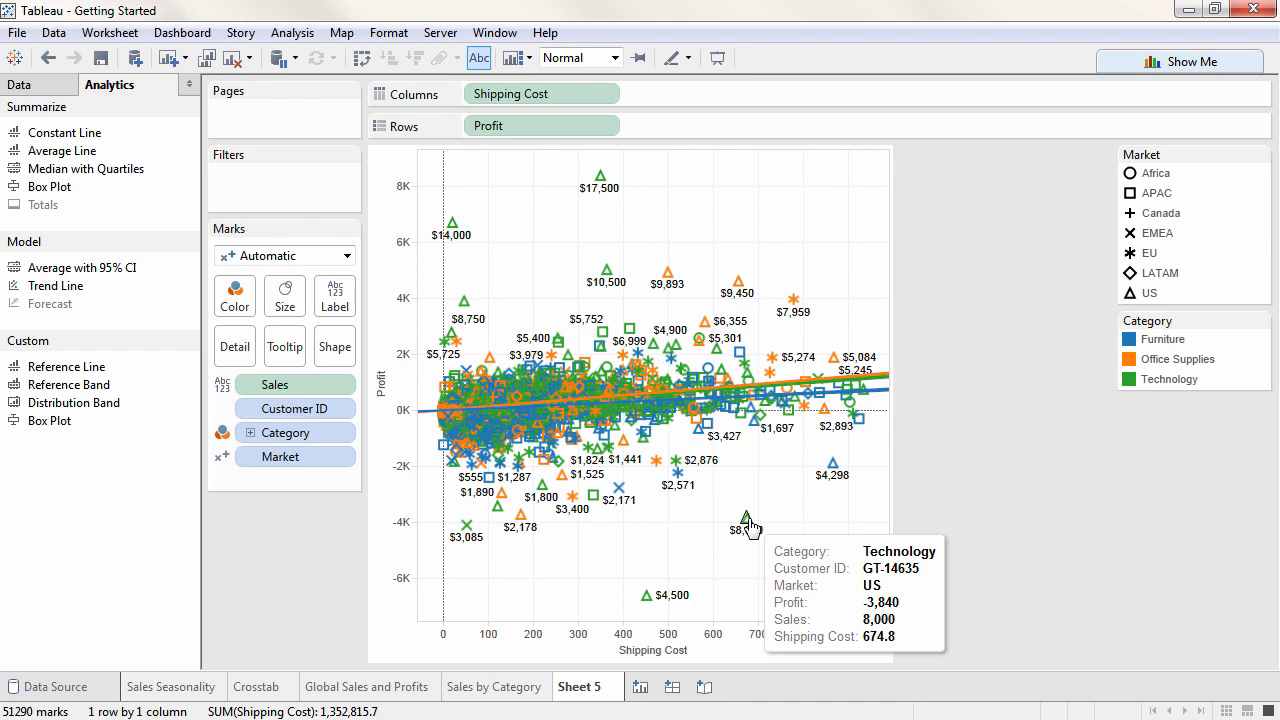
pyautogui.click(748, 520)
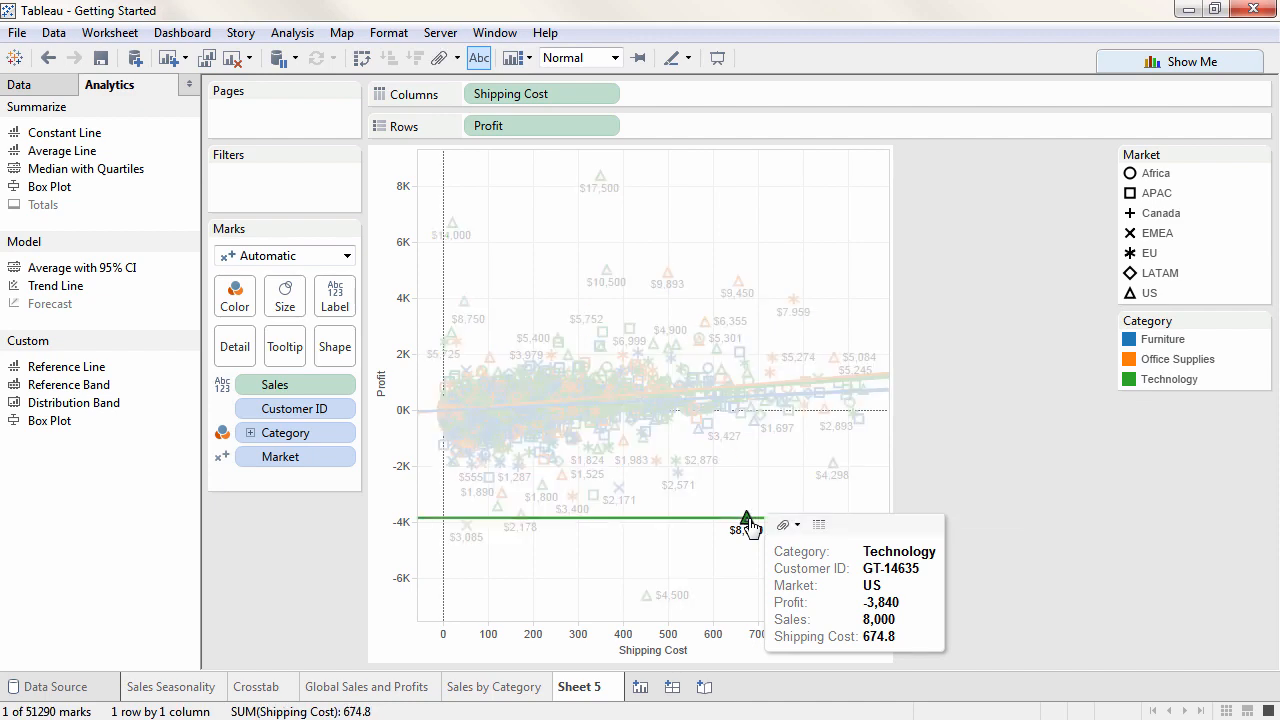
pyautogui.click(819, 525)
pyautogui.click(400, 620)
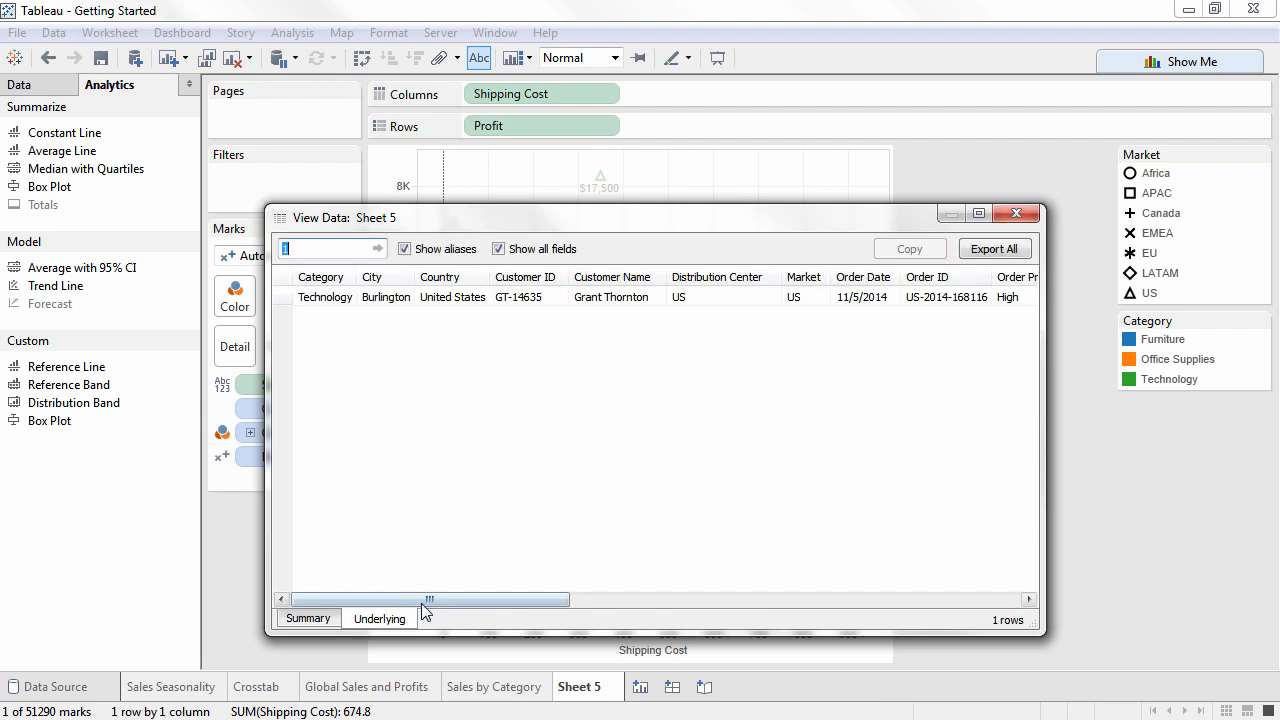
pyautogui.moveTo(423, 600); pyautogui.dragTo(592, 602)
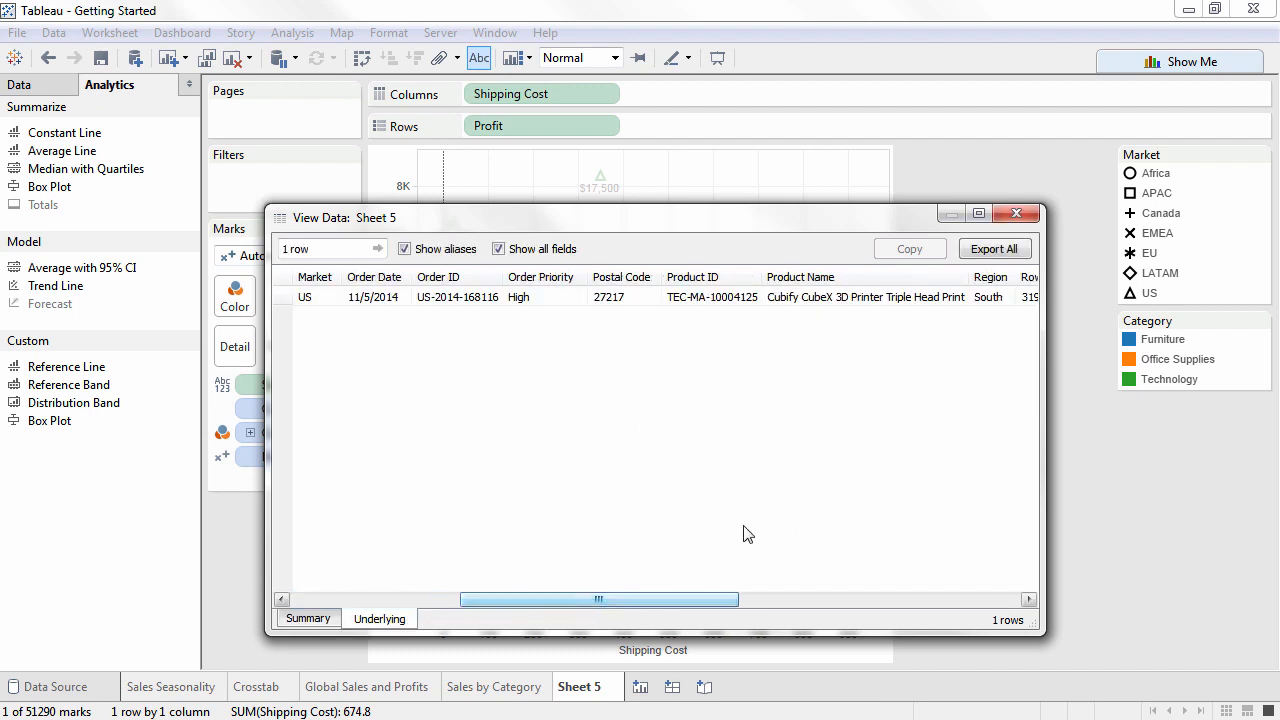
pyautogui.click(1018, 215)
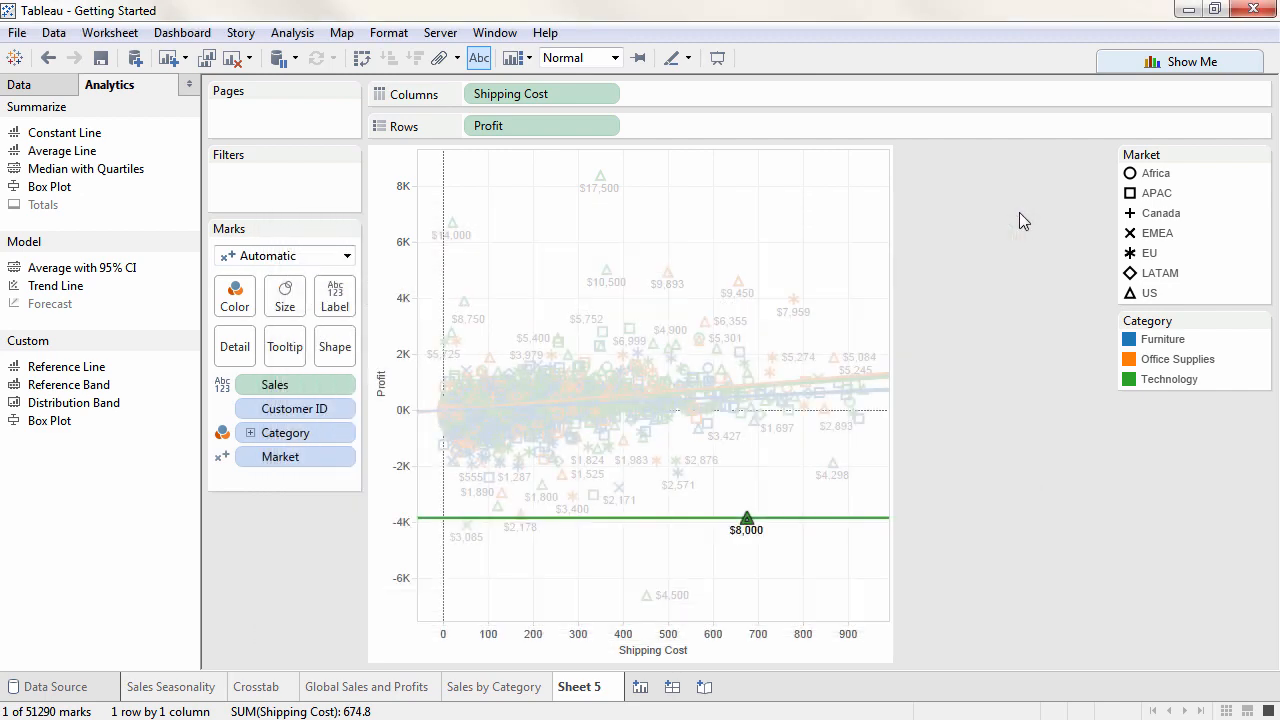
pyautogui.press('Escape')
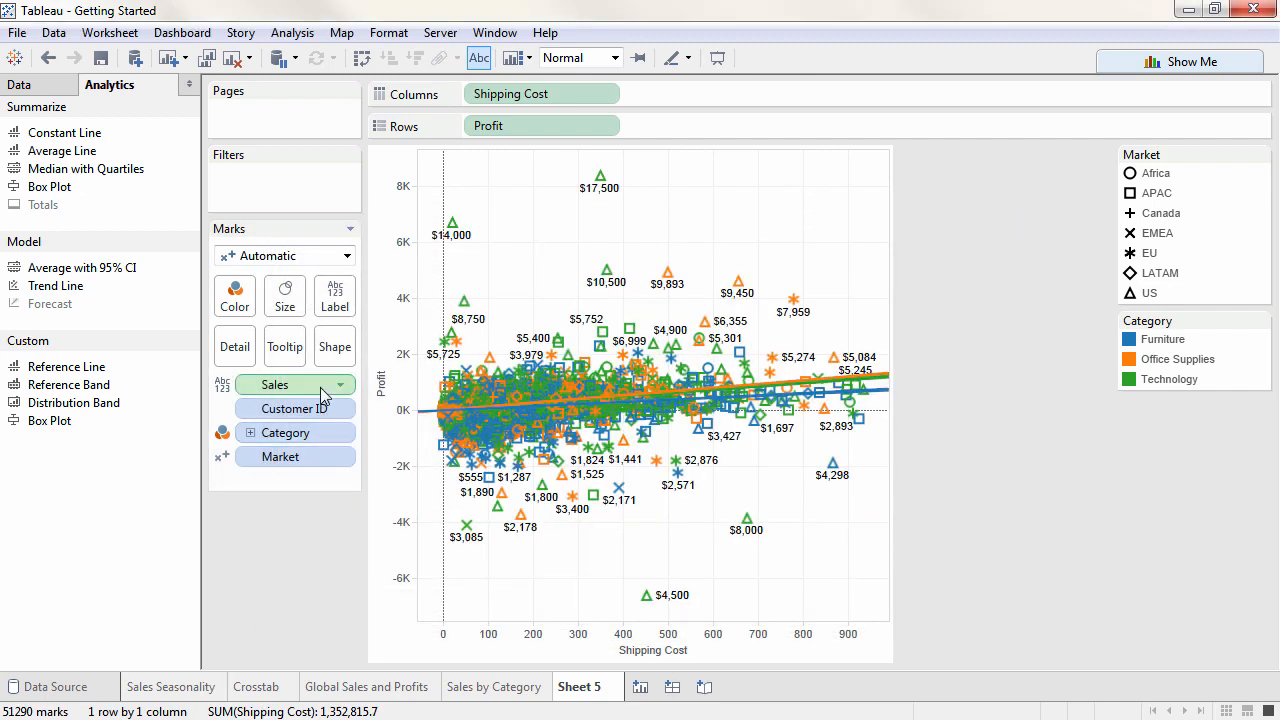
# Remove the Sales labels and the trend lines from the scatter plot.
pyautogui.moveTo(322, 386); pyautogui.dragTo(299, 532)
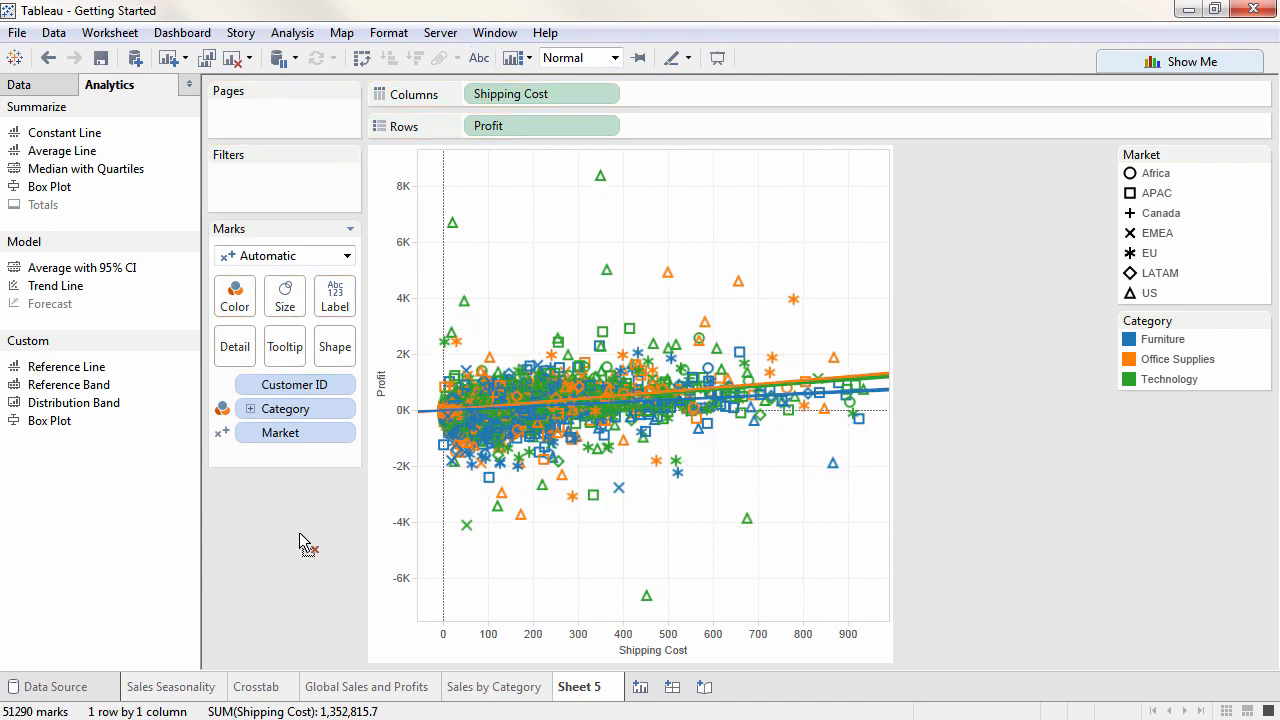
pyautogui.rightClick(531, 547)
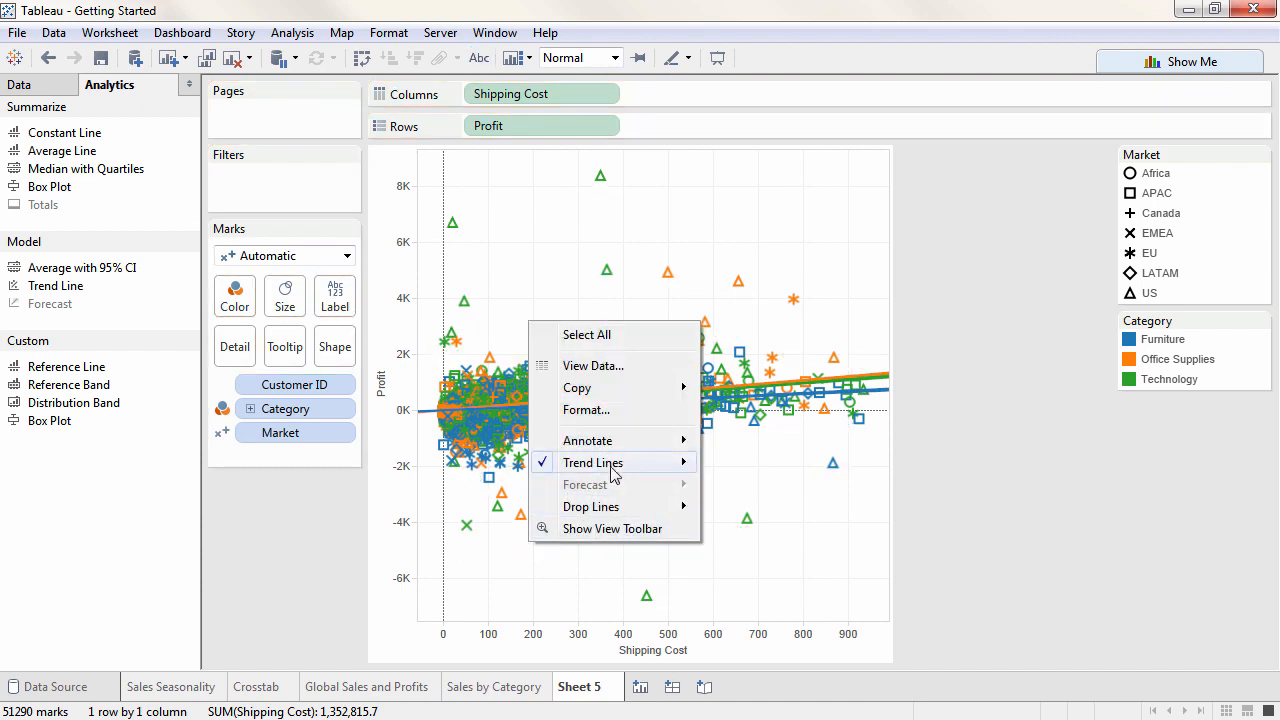
pyautogui.moveTo(612, 466)
pyautogui.click(755, 466)
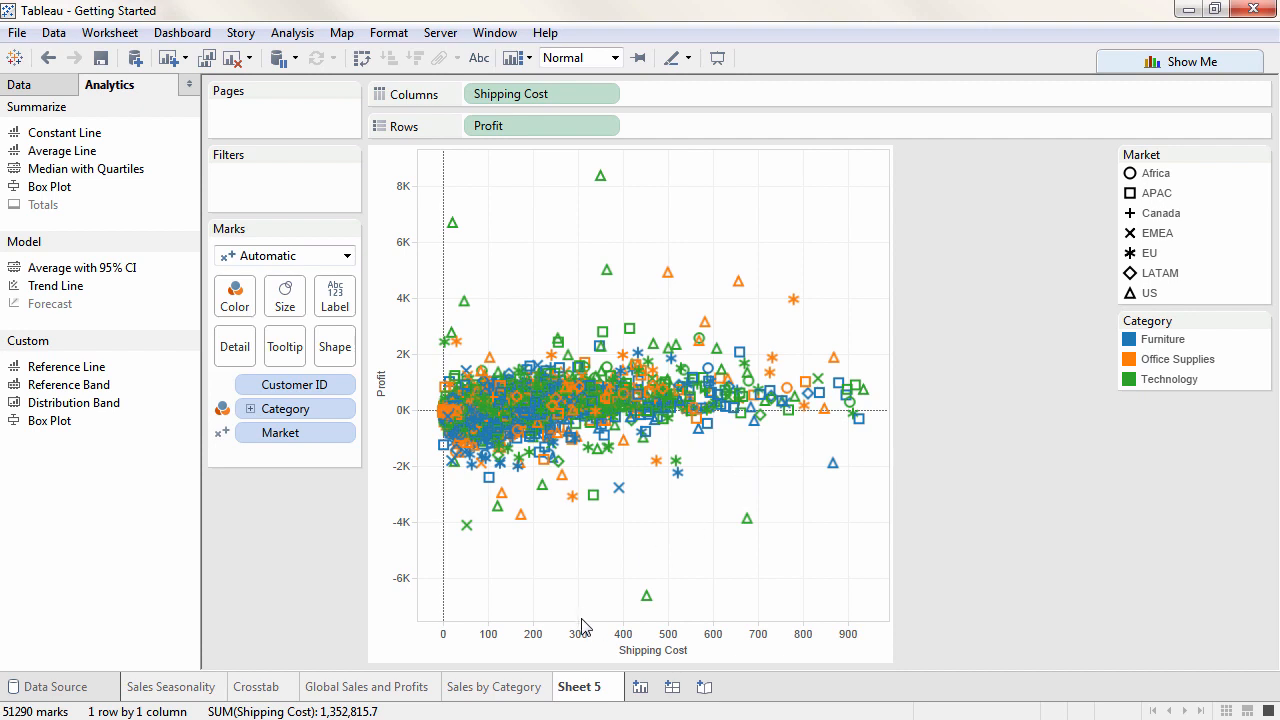
# Rename the Sheet 5 worksheet as Customer Breakdown.
pyautogui.doubleClick(577, 697)
pyautogui.write('Customer Breakdown')
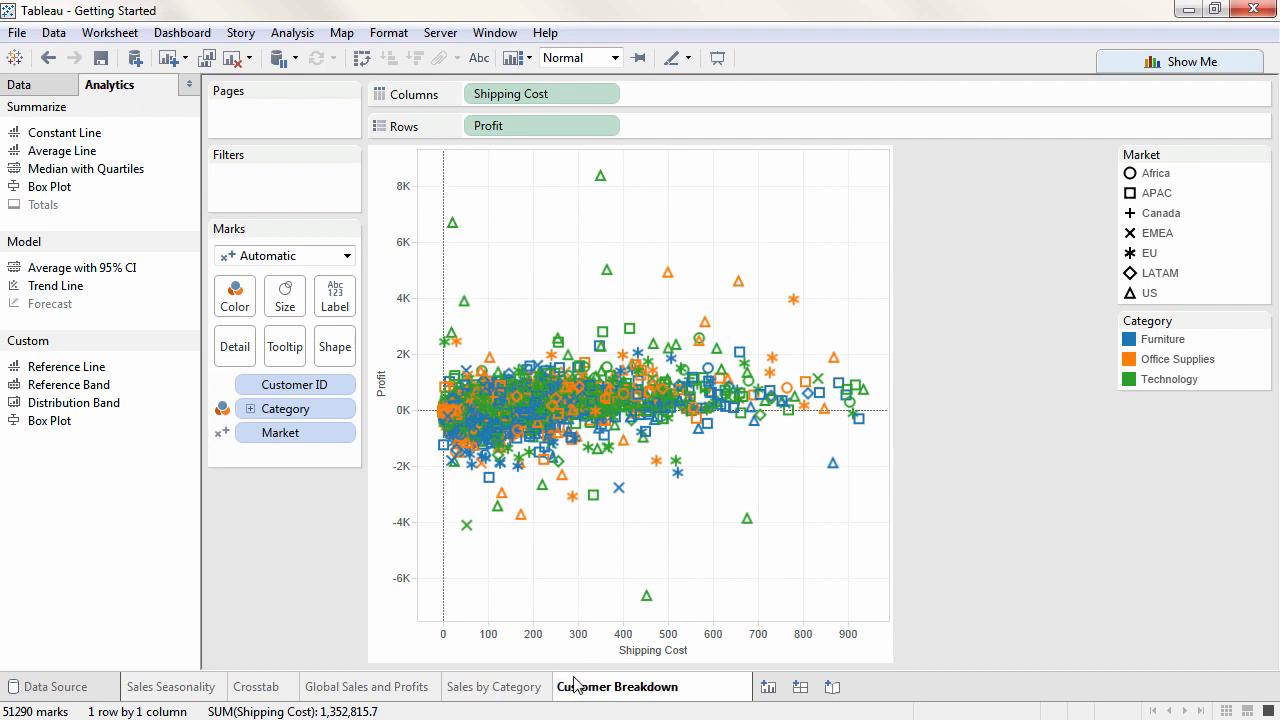
pyautogui.press('Return')
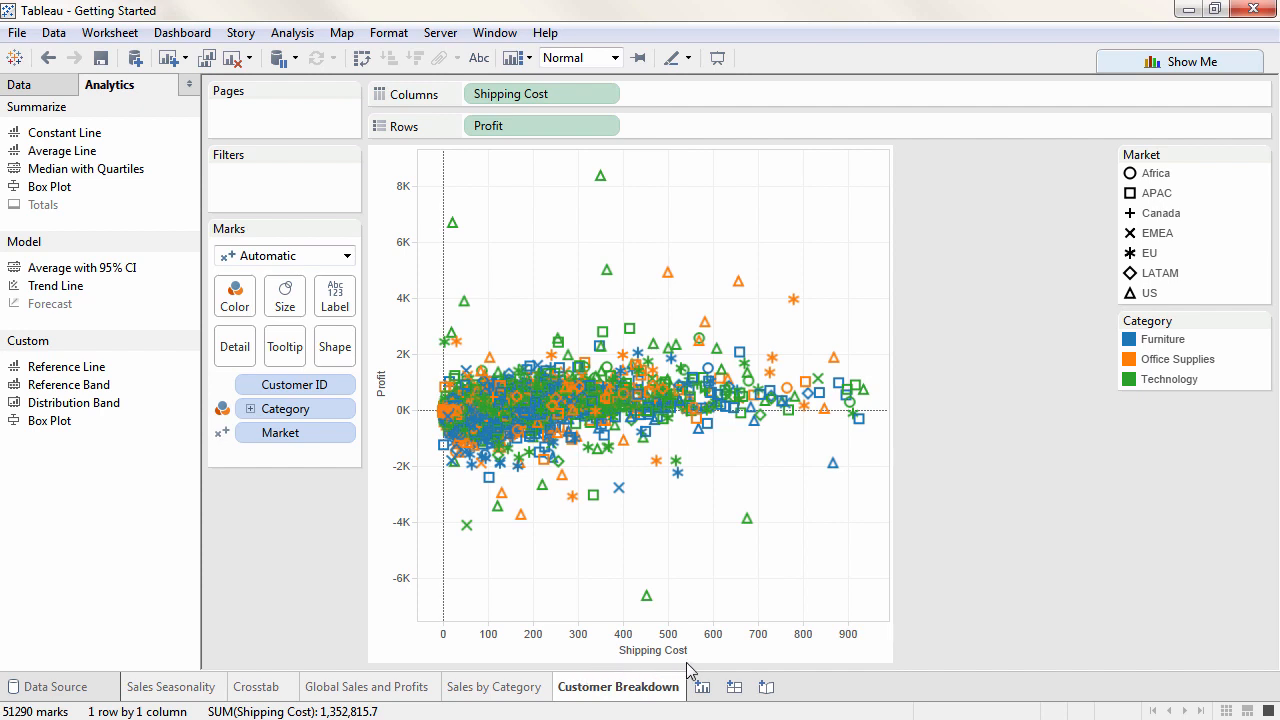
# Create a new dashboard and set its size to Laptop (800 x 600).
pyautogui.click(736, 688)
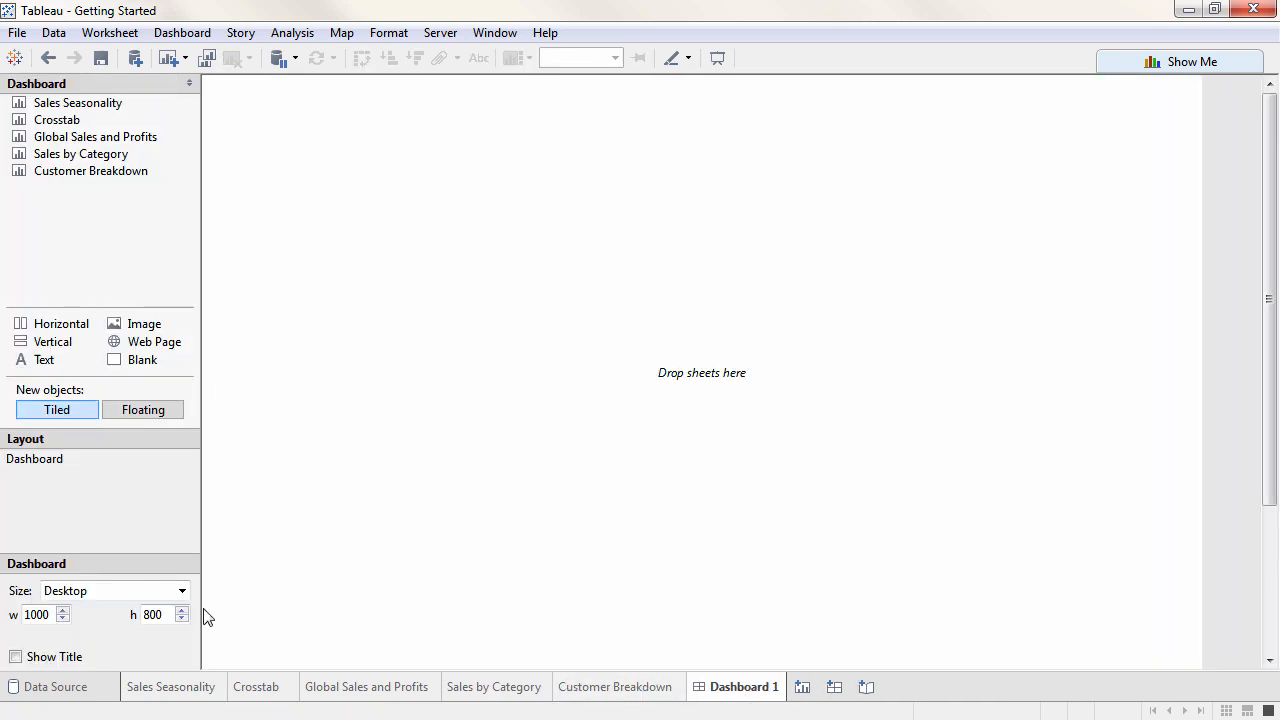
pyautogui.click(181, 591)
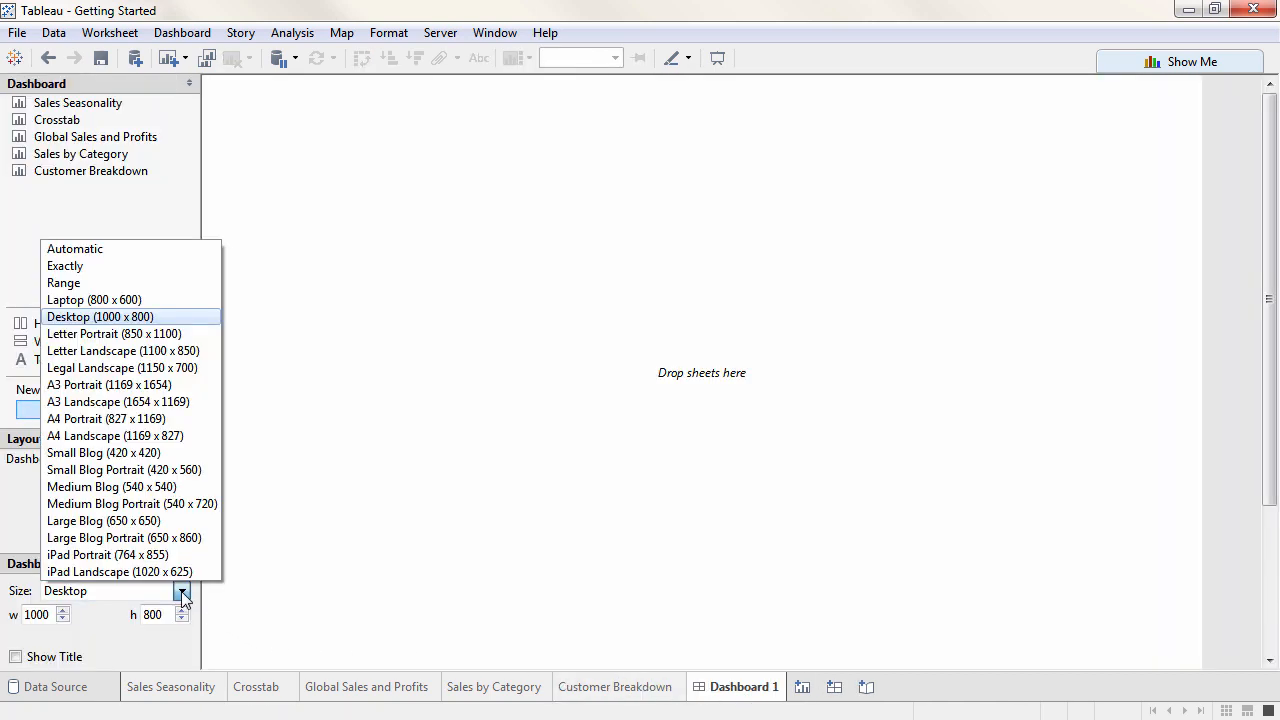
pyautogui.click(193, 306)
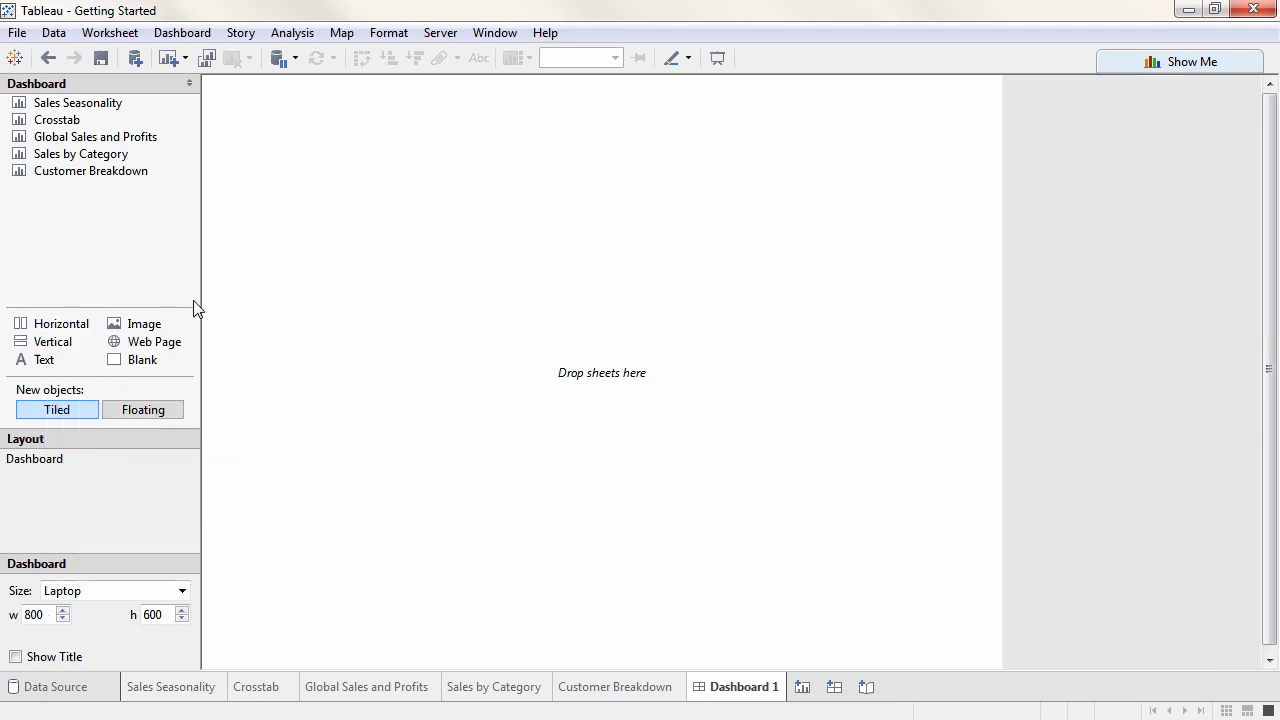
pyautogui.moveTo(118, 110)
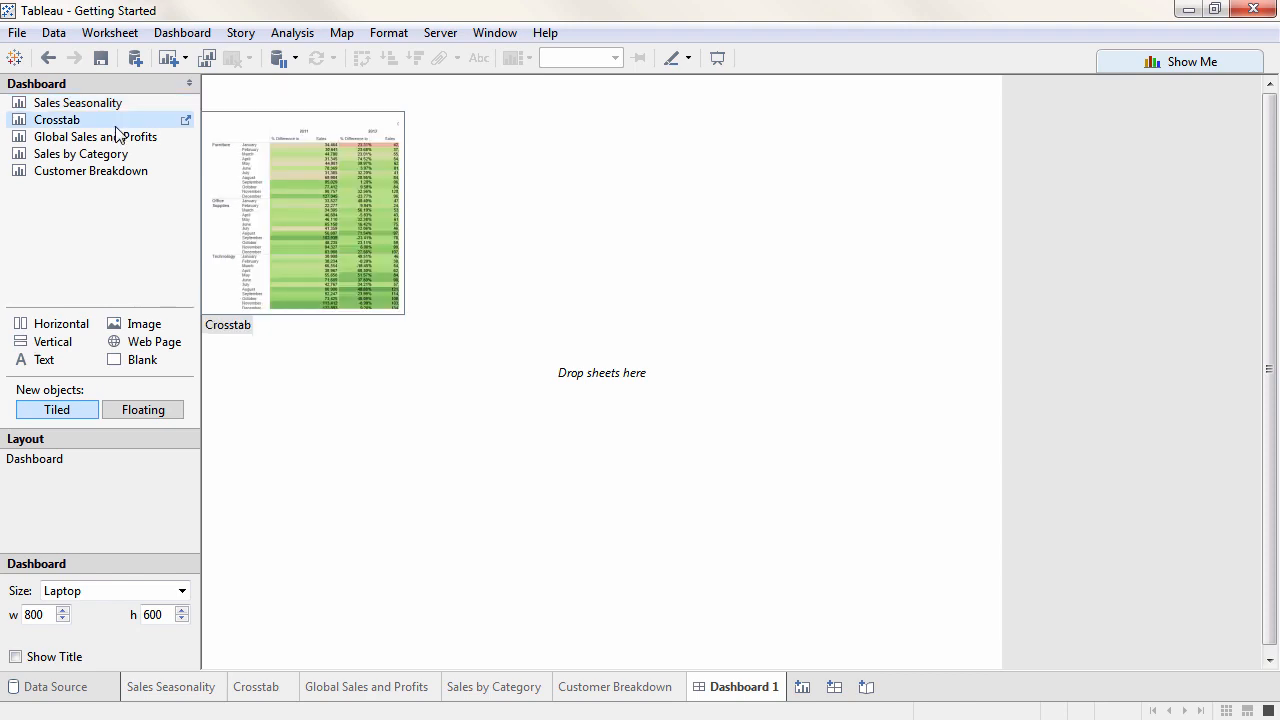
# Add the Global Sales and Profits map to the dashboard, with Sales by Category and Customer Breakdown side by side beneath it.
pyautogui.moveTo(117, 143)
pyautogui.moveTo(116, 138); pyautogui.dragTo(325, 163)
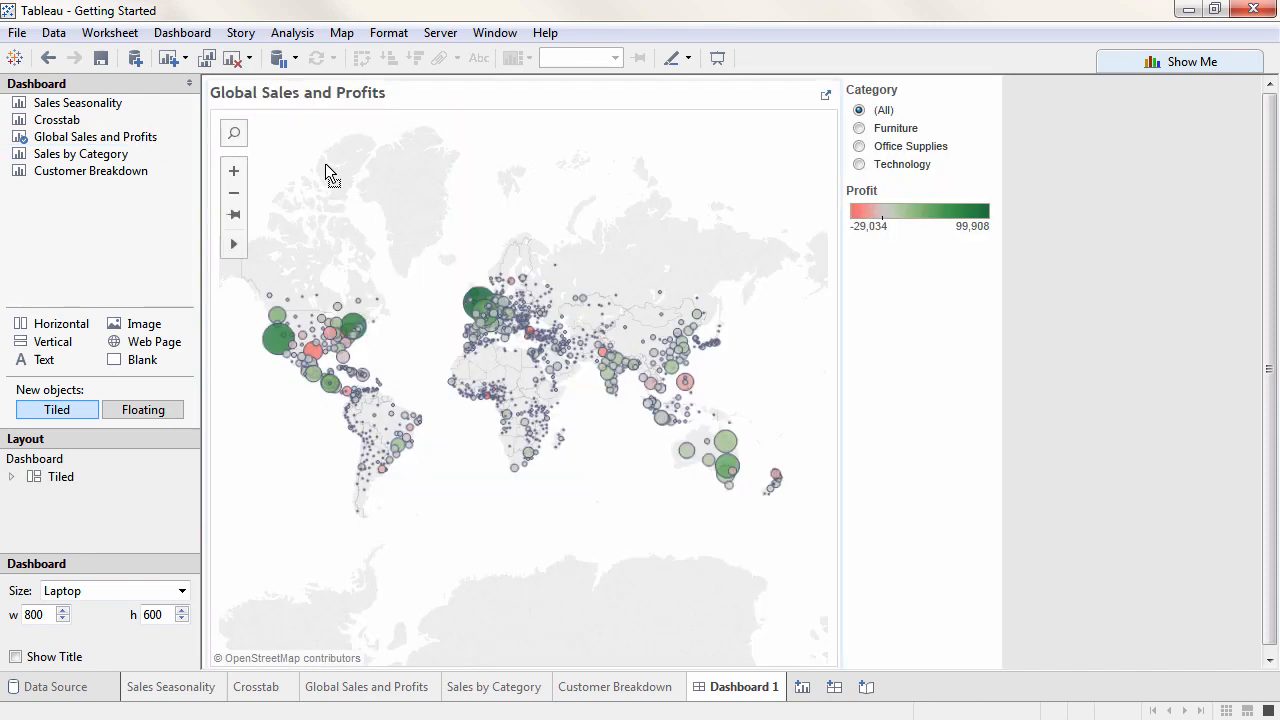
pyautogui.moveTo(118, 157); pyautogui.dragTo(313, 626)
pyautogui.moveTo(107, 181); pyautogui.dragTo(679, 563)
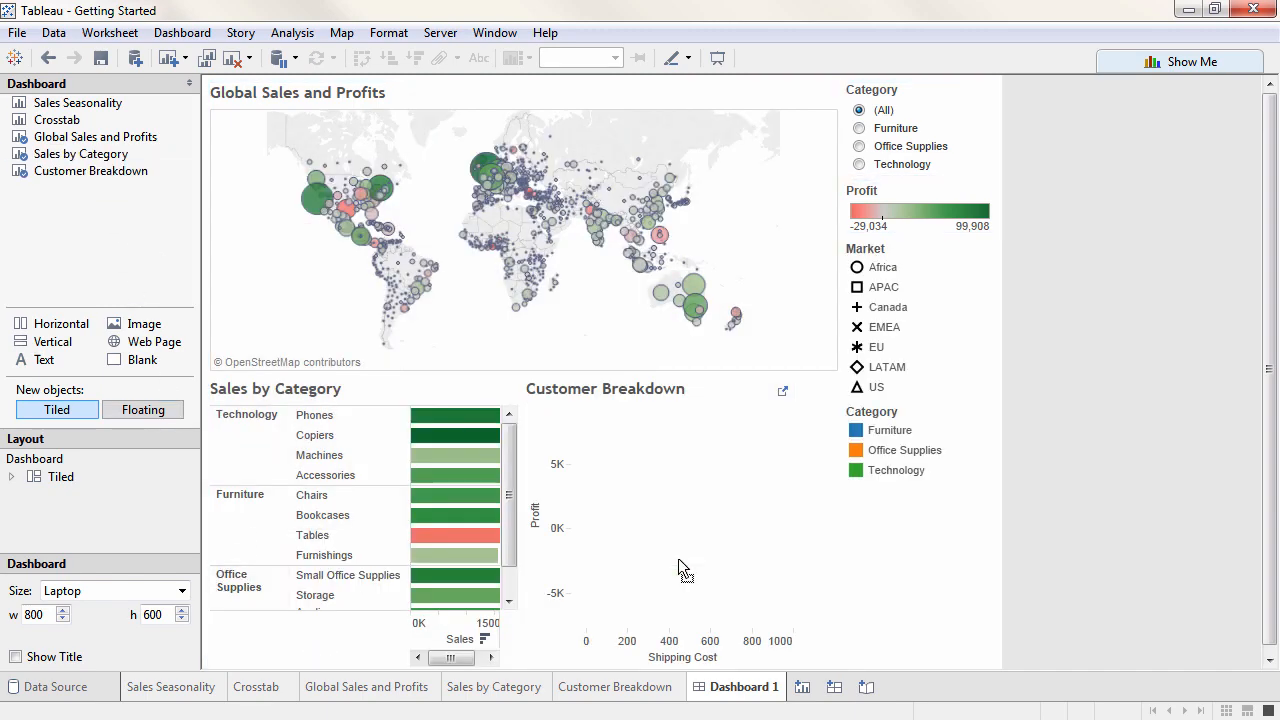
# Set both the Sales by Category and Customer Breakdown views on the dashboard to fit Entire View.
pyautogui.click(503, 392)
pyautogui.click(493, 376)
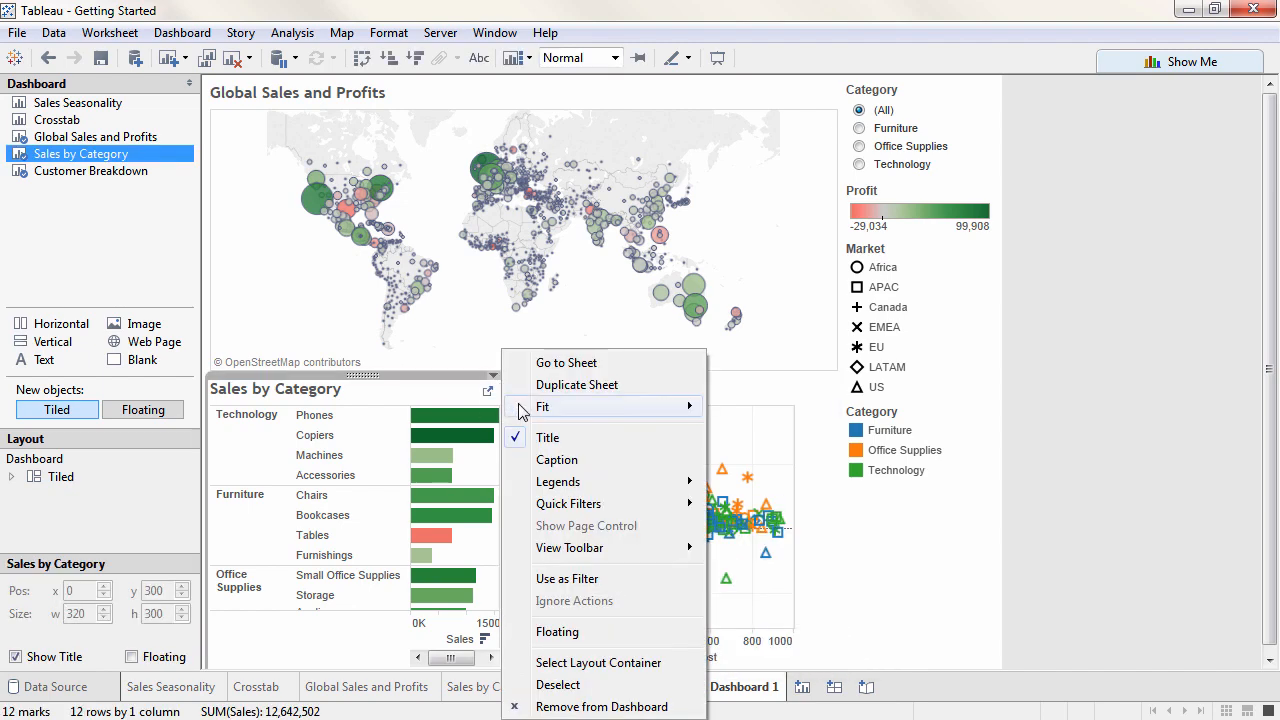
pyautogui.moveTo(521, 408)
pyautogui.click(763, 474)
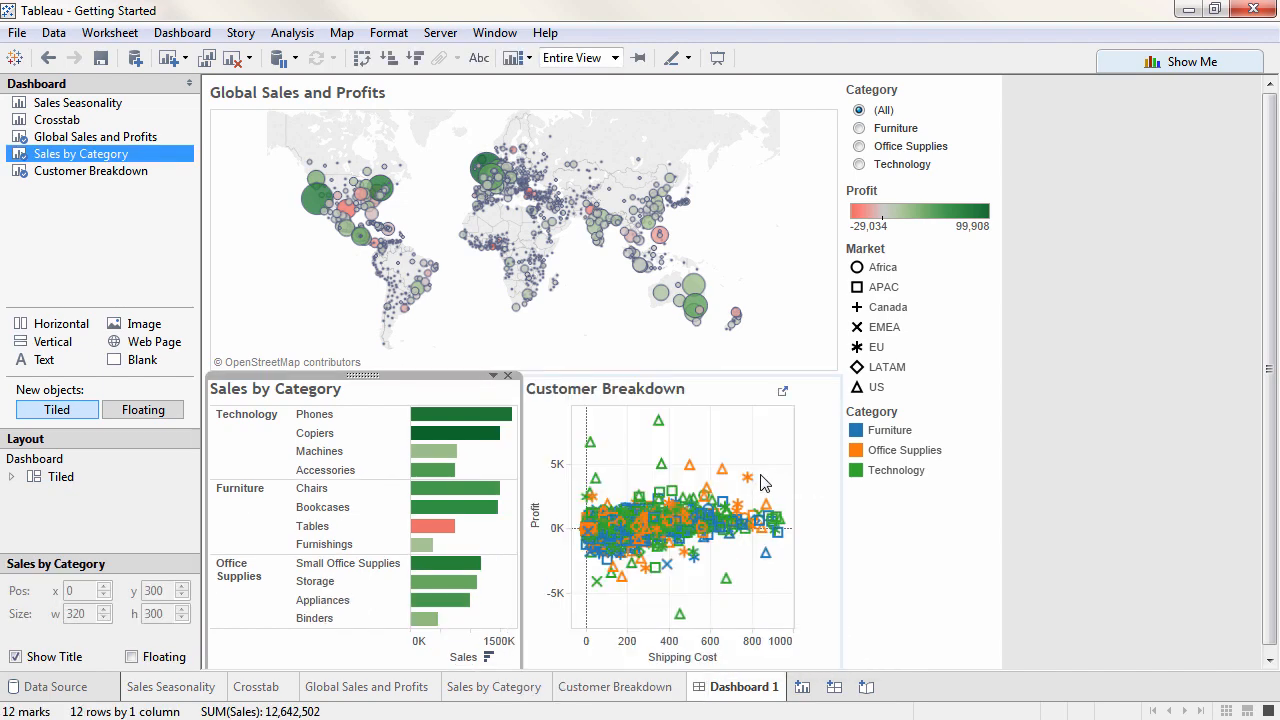
pyautogui.click(771, 390)
pyautogui.click(813, 377)
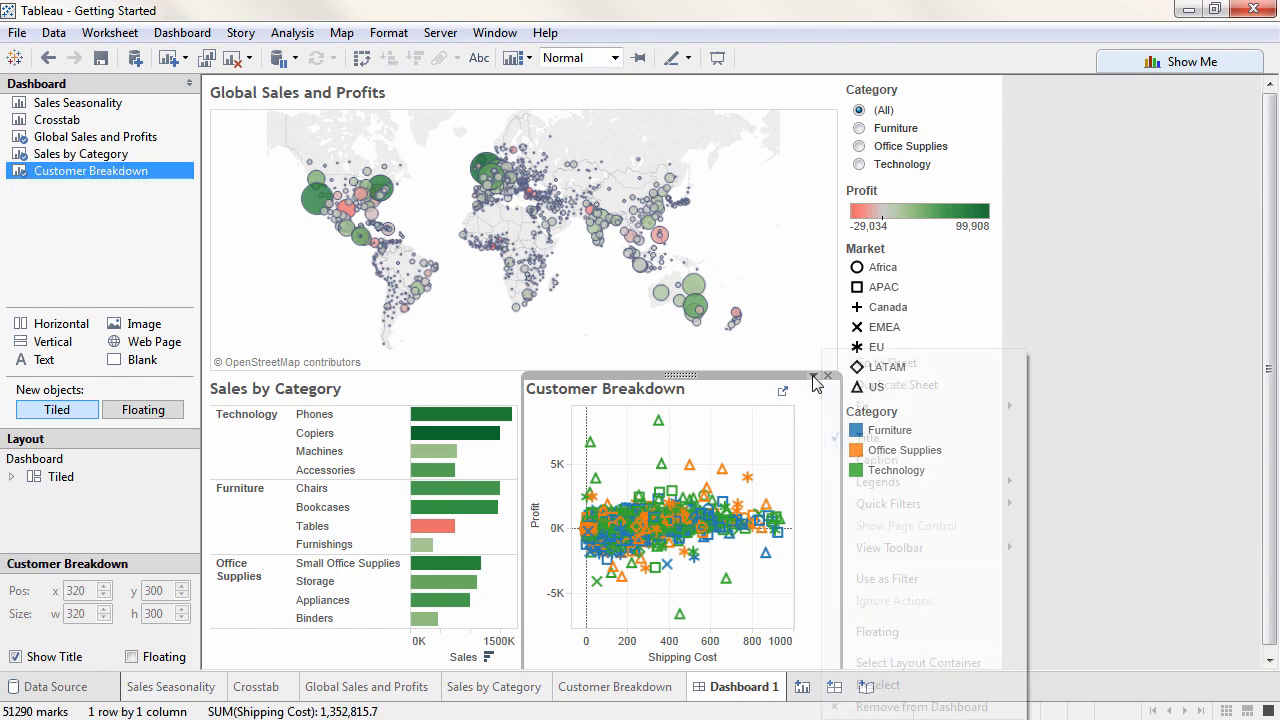
pyautogui.moveTo(864, 410)
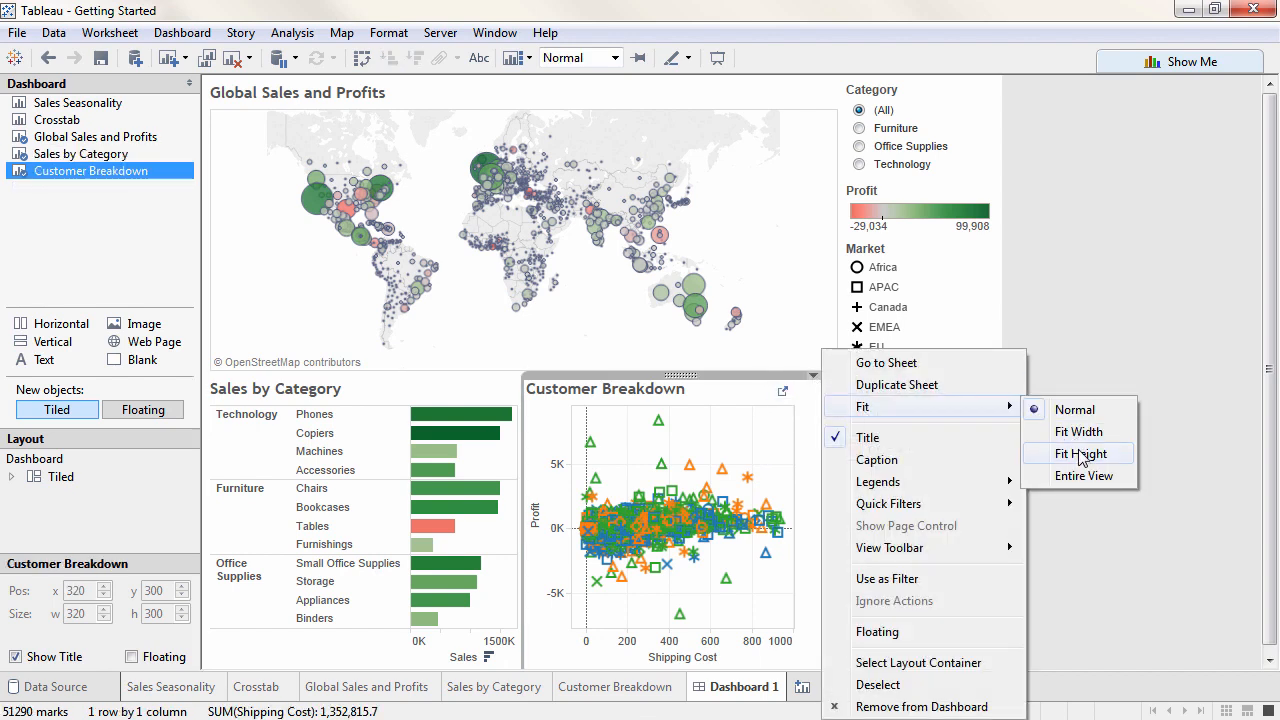
pyautogui.click(1080, 474)
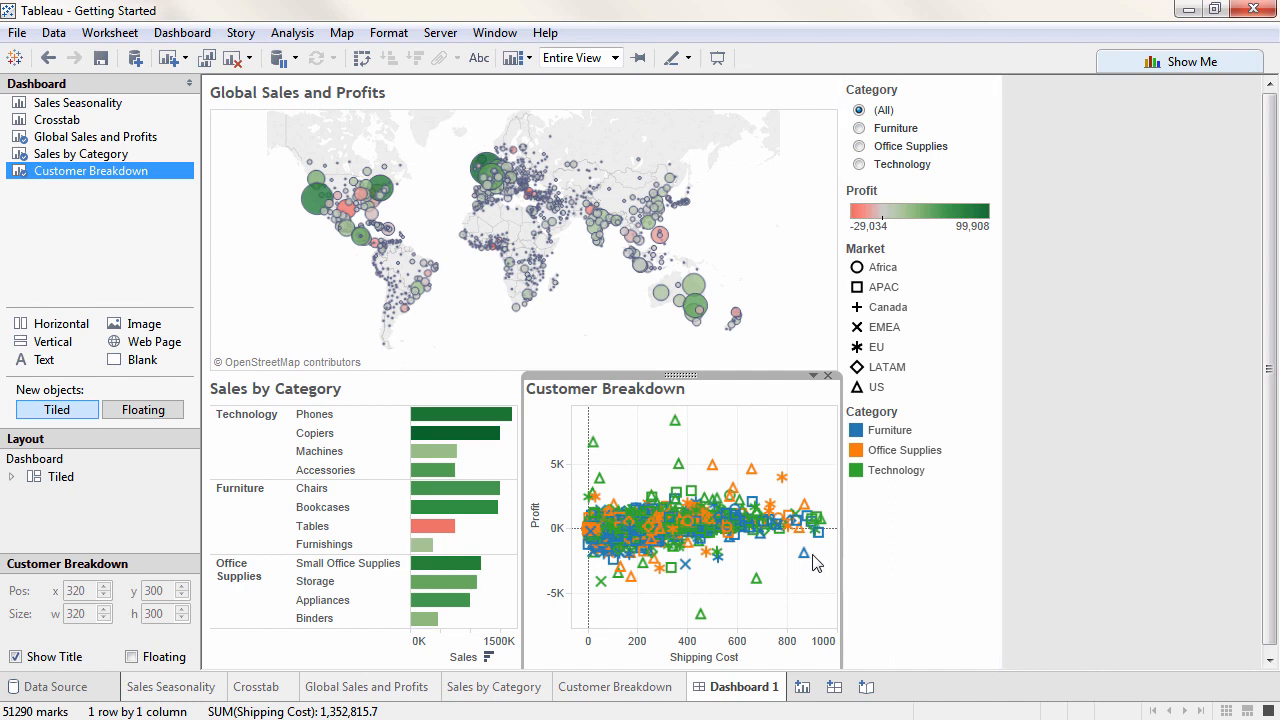
# Rename Dashboard 1 as Sales Dashboard and deselect the Customer Breakdown view.
pyautogui.rightClick(752, 689)
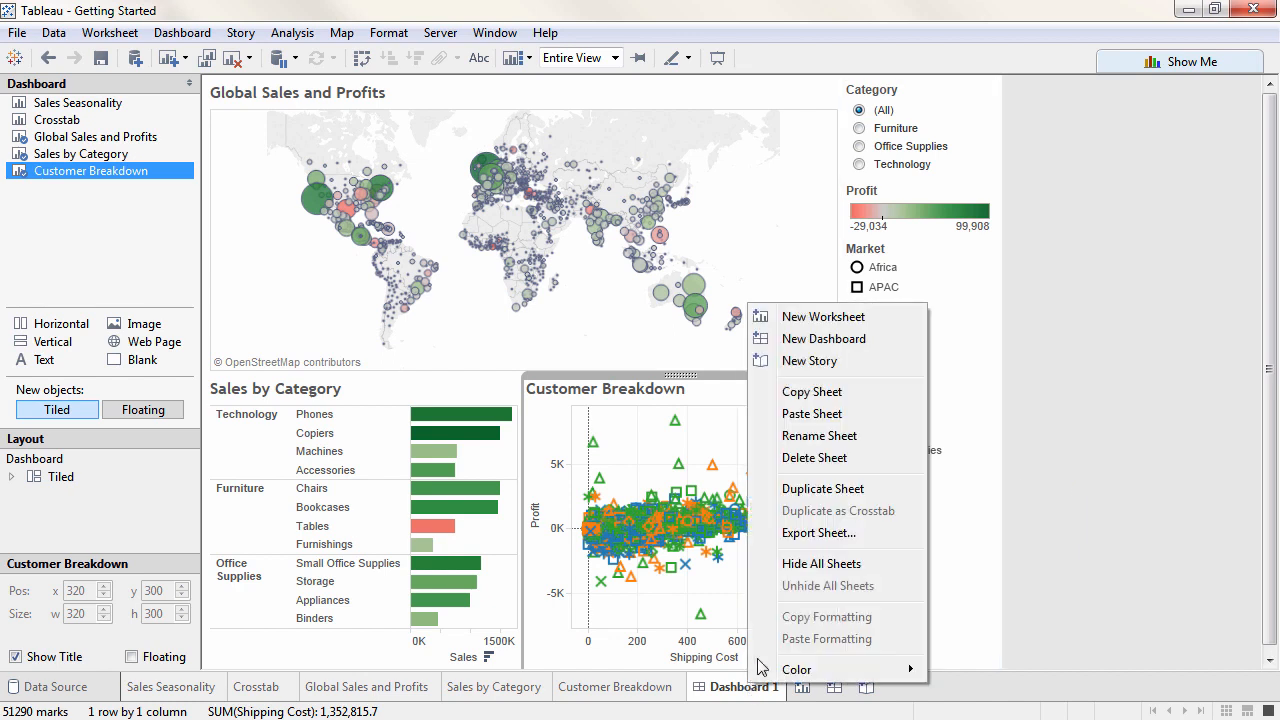
pyautogui.click(825, 436)
pyautogui.write('Sales Dashboard')
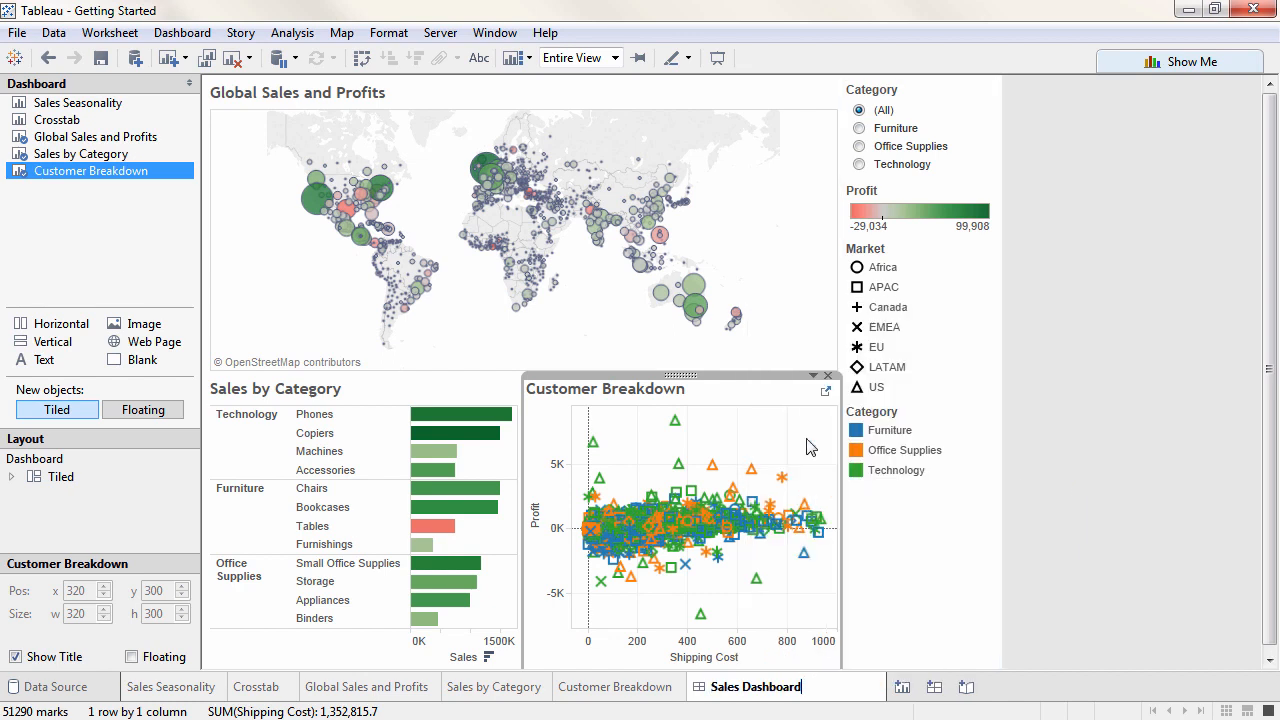
pyautogui.click(897, 563)
pyautogui.click(1019, 595)
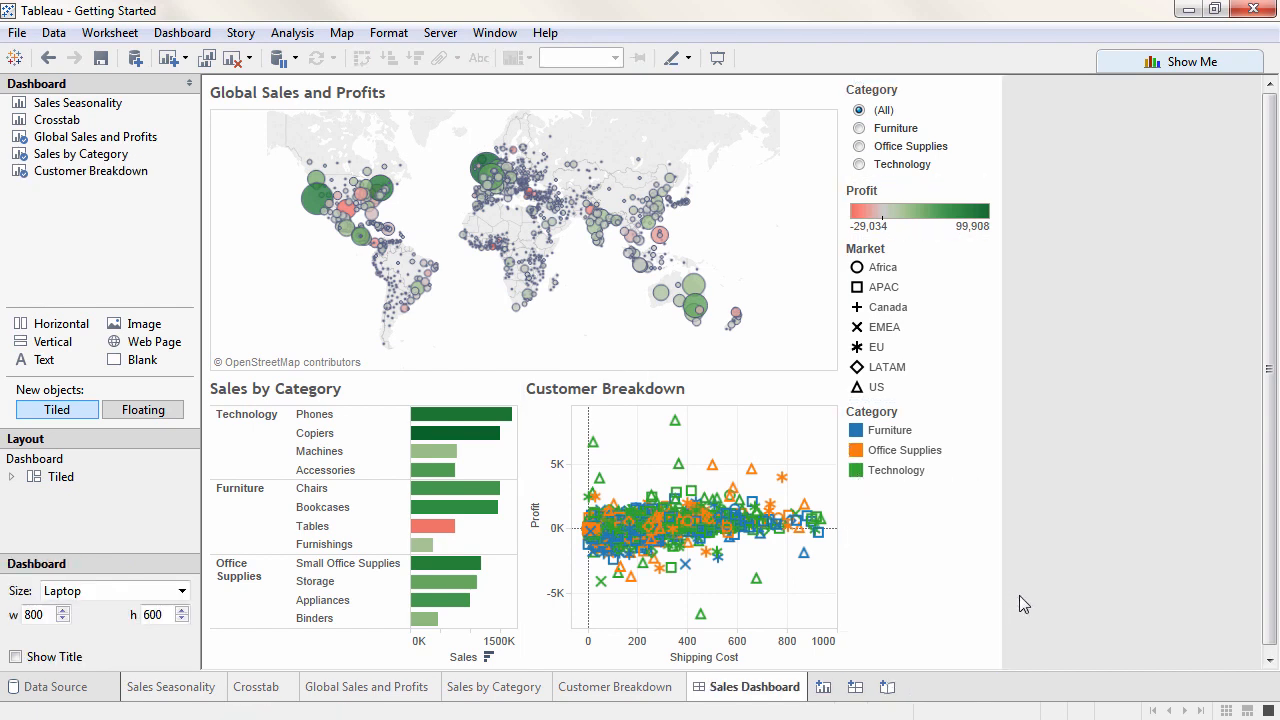
# Show the dashboard title and set its font size to 16.
pyautogui.click(15, 658)
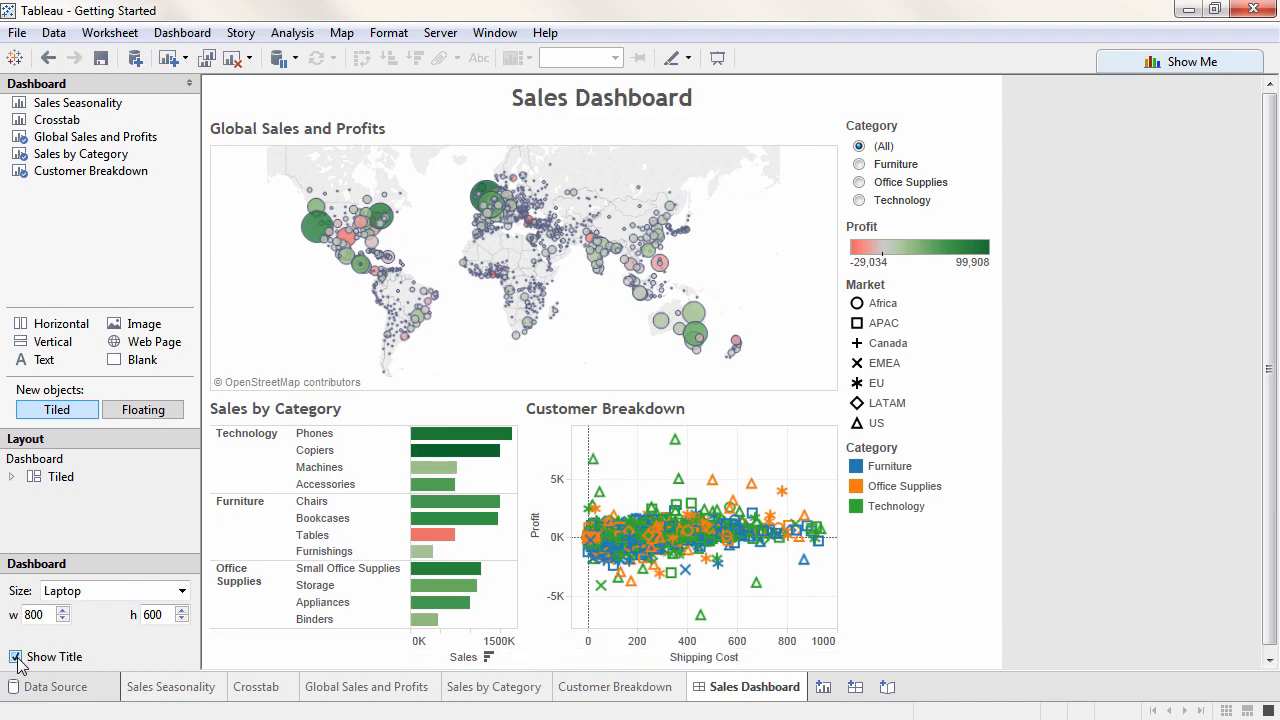
pyautogui.doubleClick(563, 108)
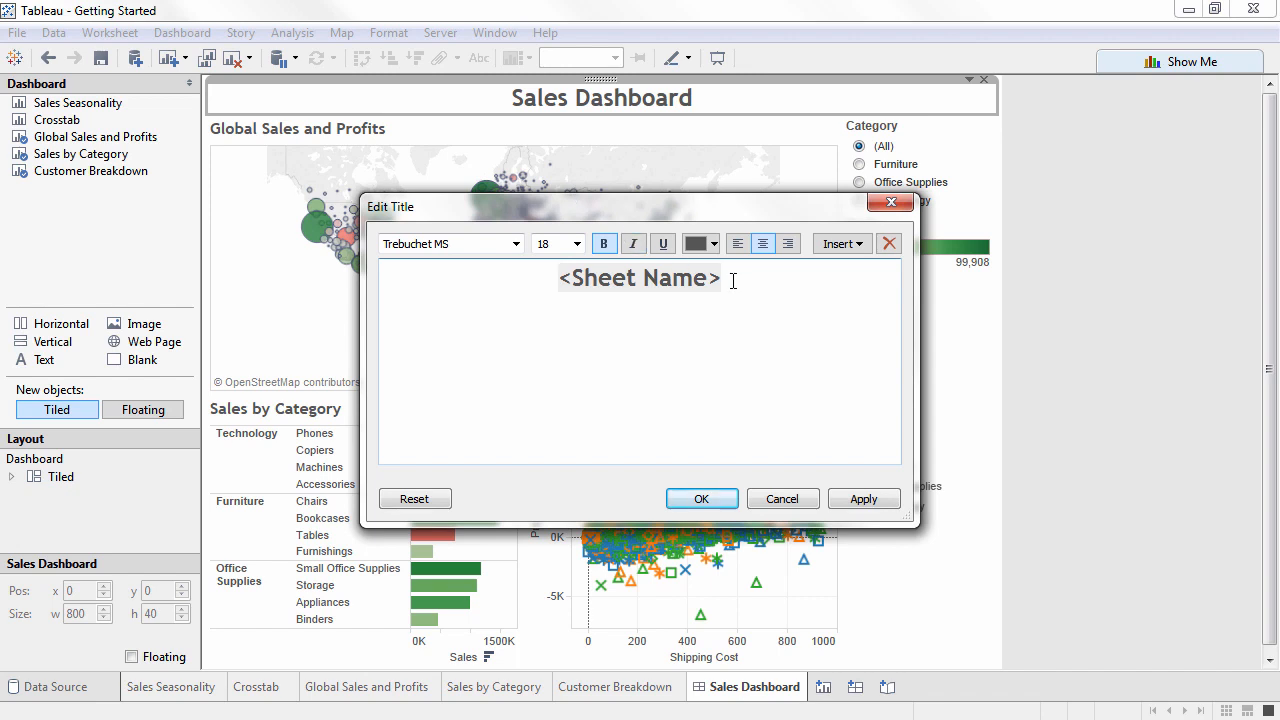
pyautogui.moveTo(732, 277); pyautogui.dragTo(533, 275)
pyautogui.click(576, 244)
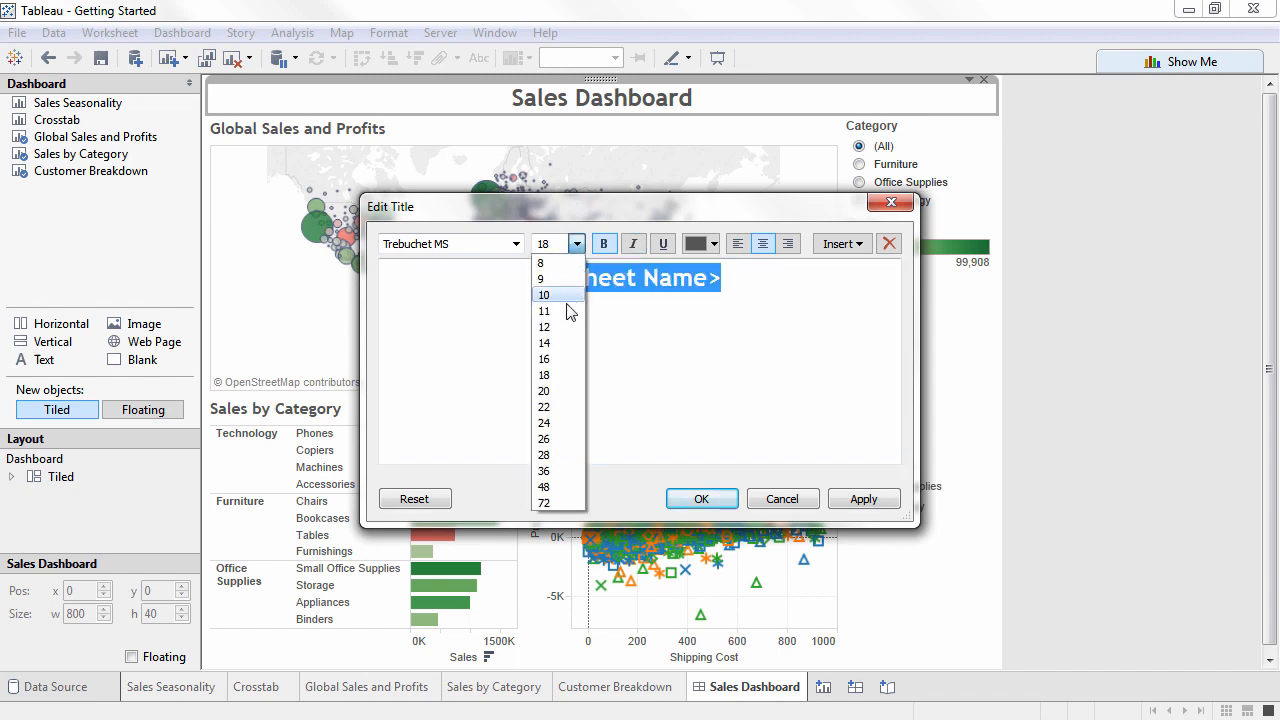
pyautogui.click(552, 360)
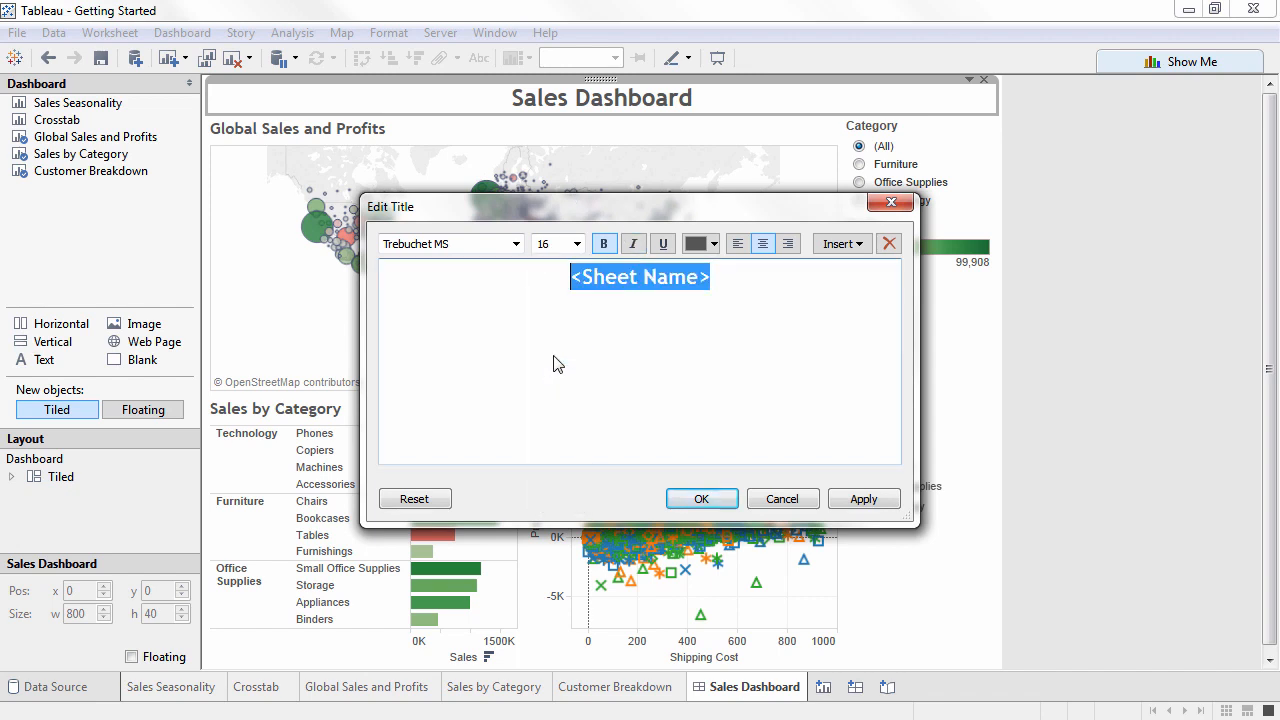
pyautogui.click(700, 503)
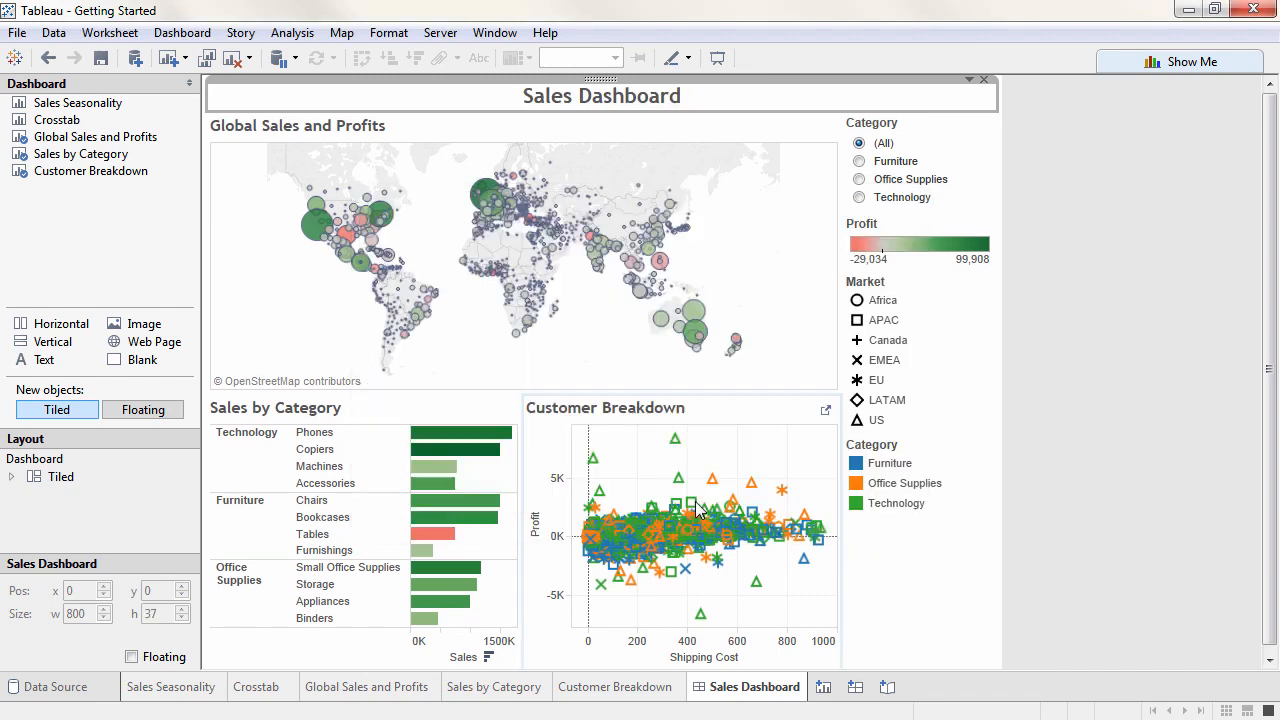
# Try the Category filter on Technology, apply it to all worksheets using this data source, and switch it to Office Supplies.
pyautogui.click(861, 181)
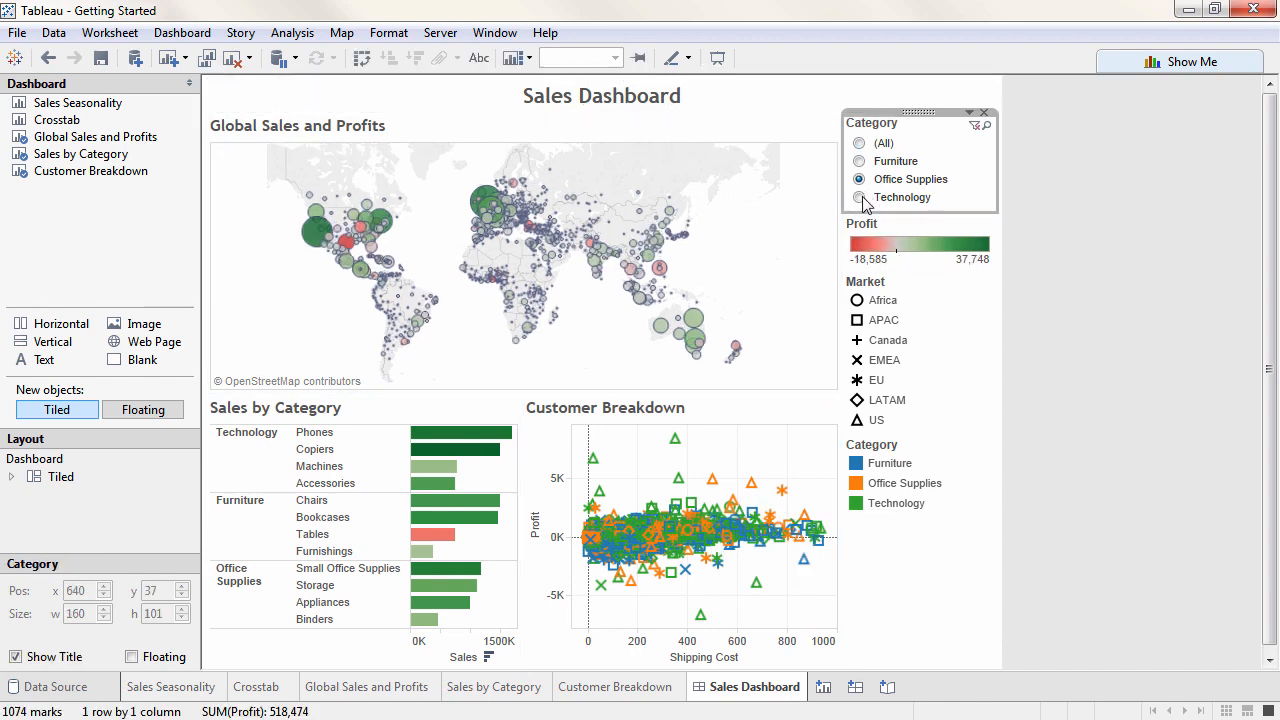
pyautogui.click(861, 198)
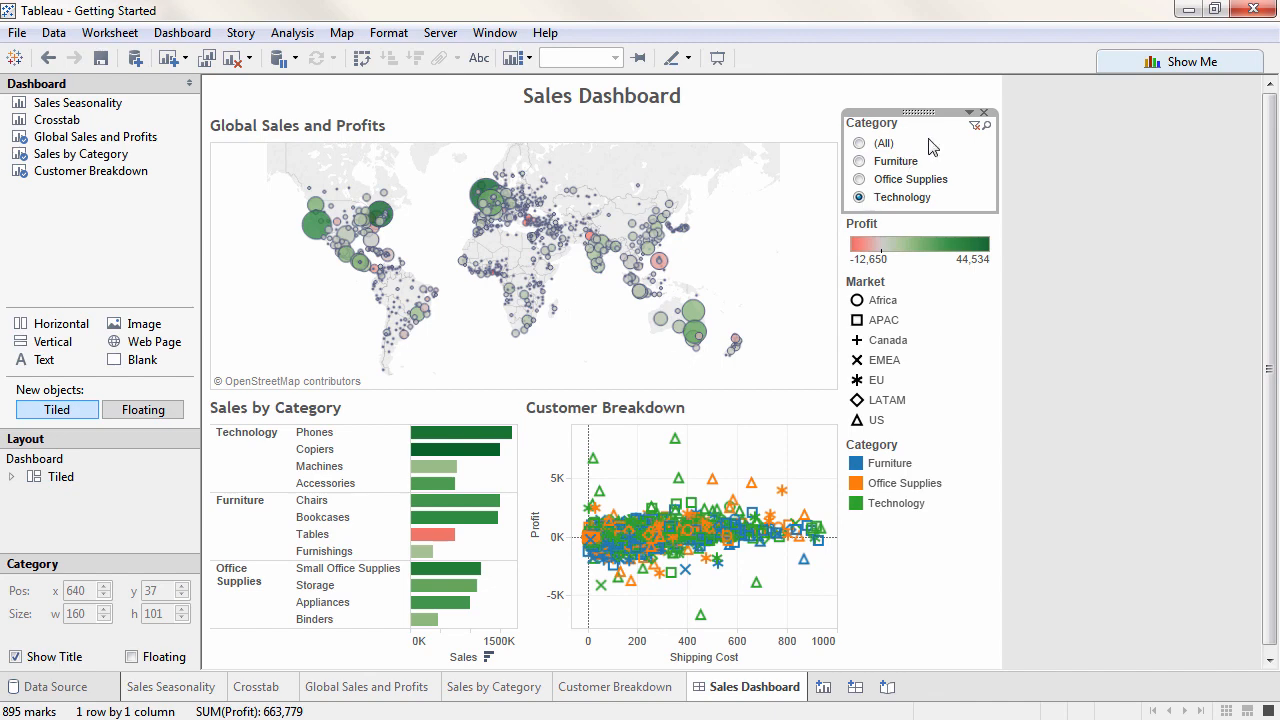
pyautogui.click(968, 114)
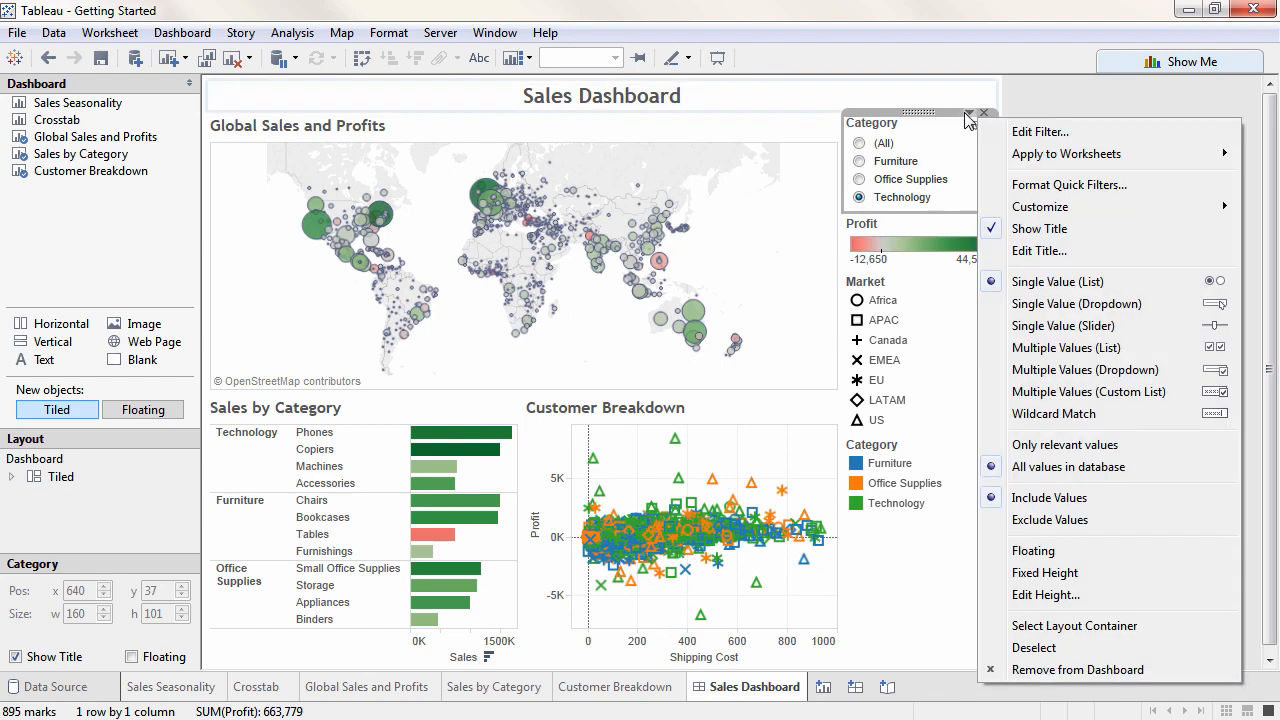
pyautogui.moveTo(1018, 160)
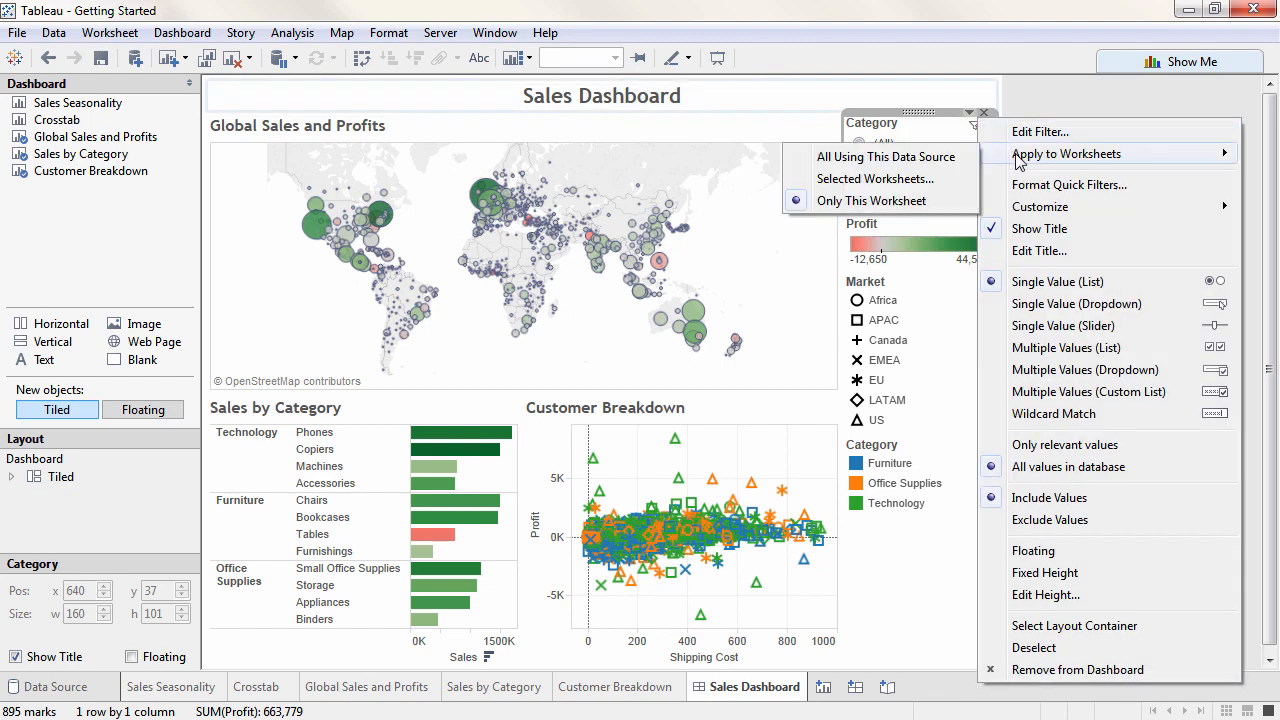
pyautogui.click(948, 162)
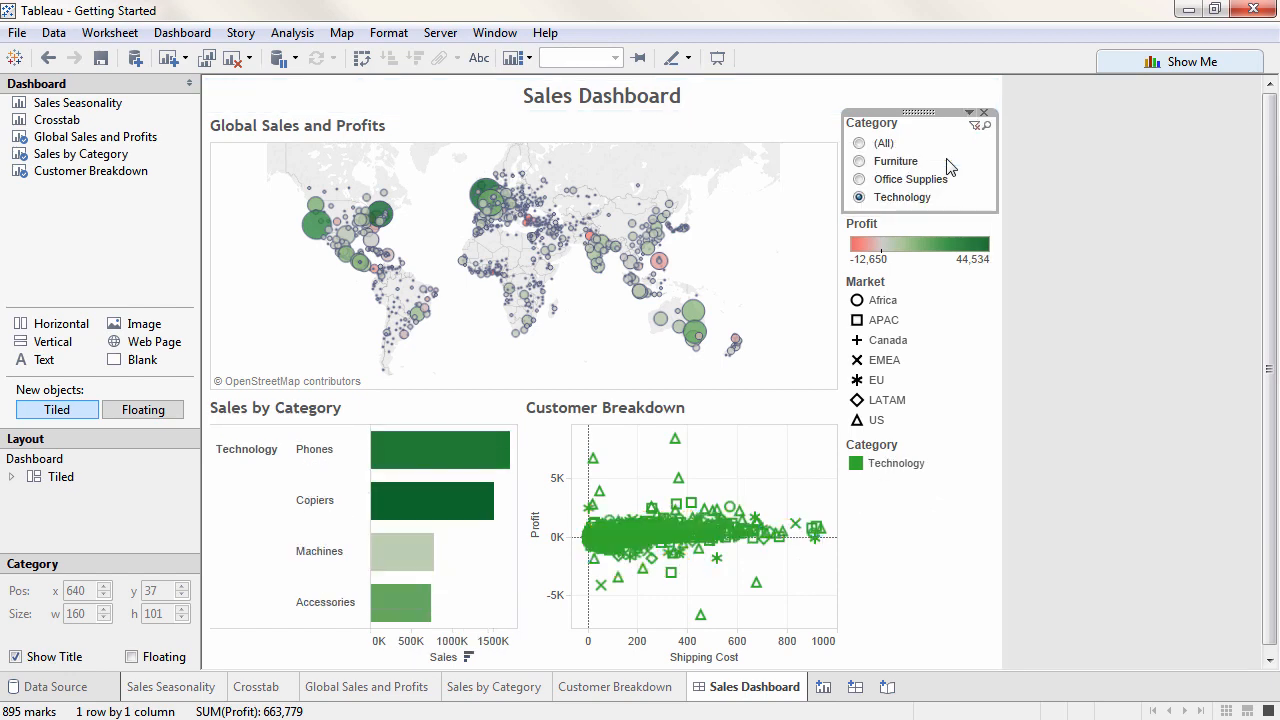
pyautogui.click(857, 179)
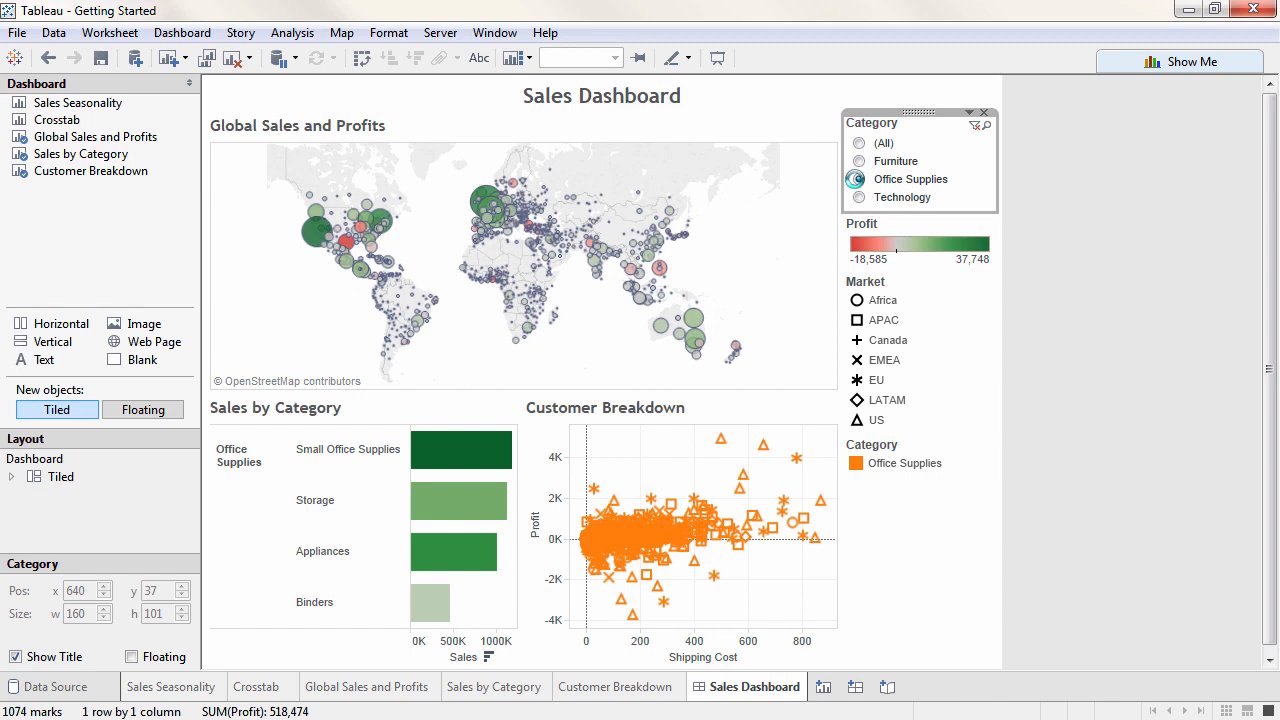
# Use the Global Sales and Profits map as a filter with the Auckland mark selected, clear the selection, and reset Category to (All).
pyautogui.click(736, 347)
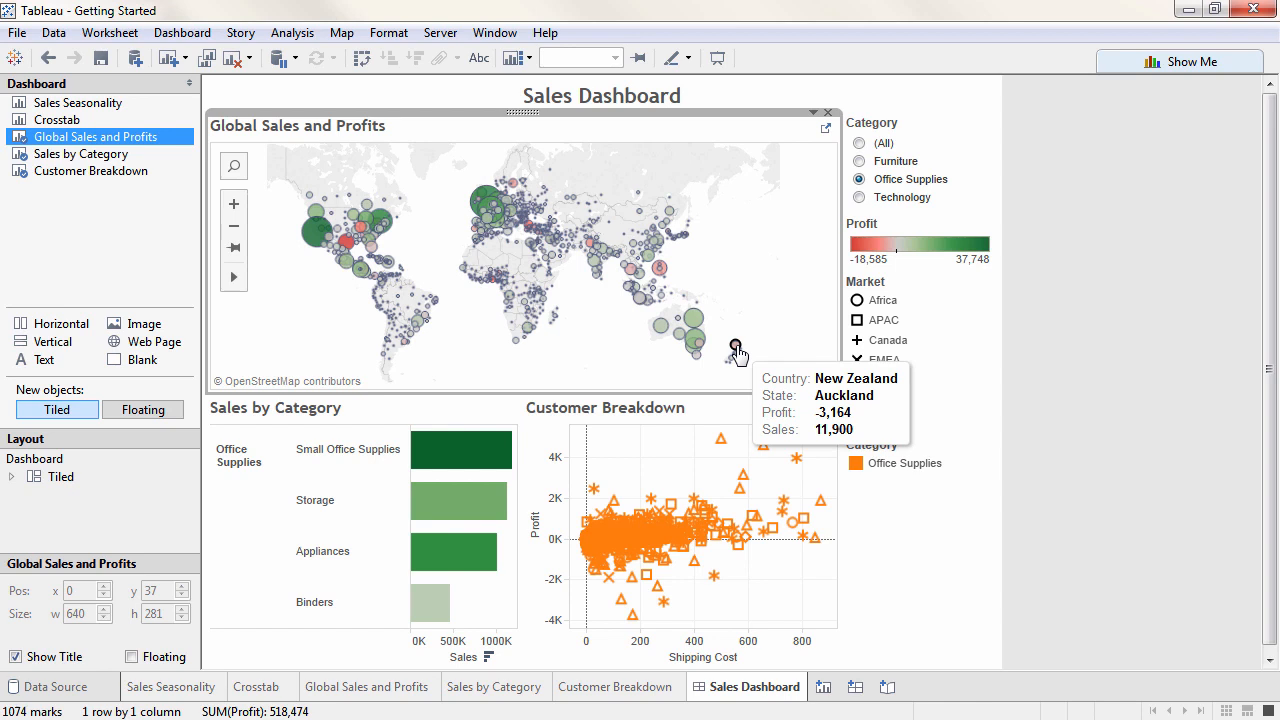
pyautogui.click(736, 347)
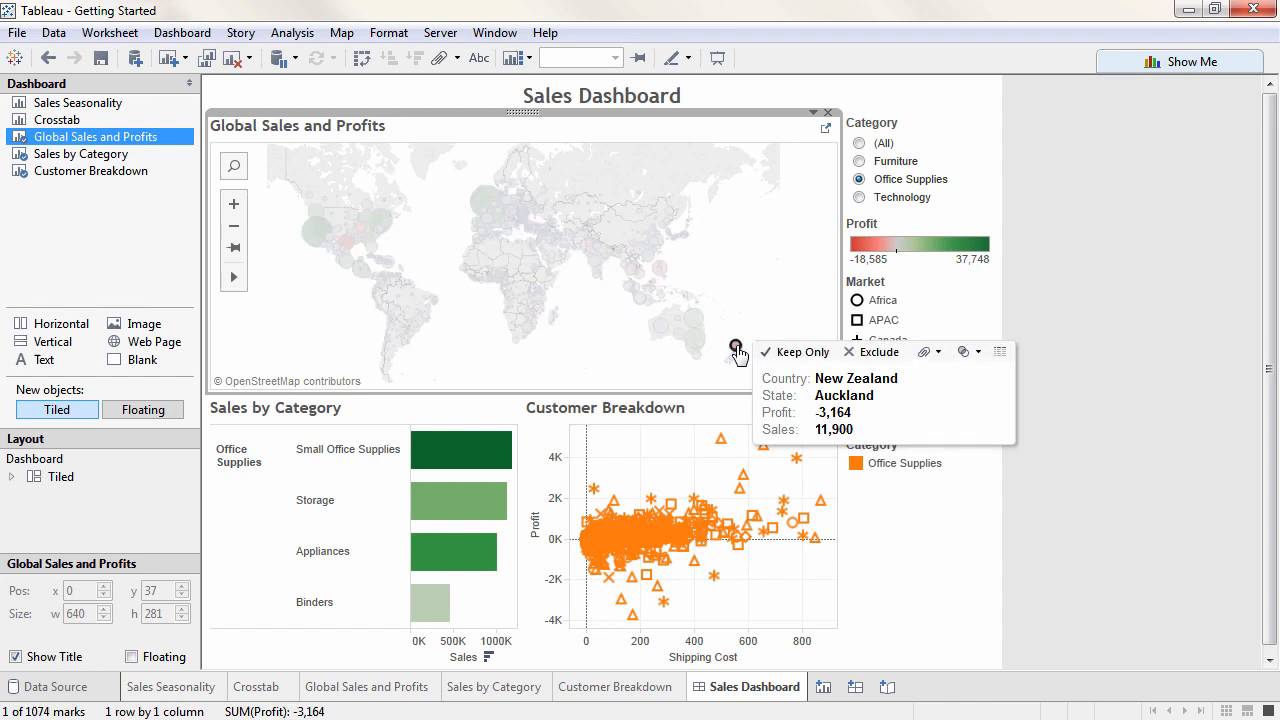
pyautogui.click(813, 115)
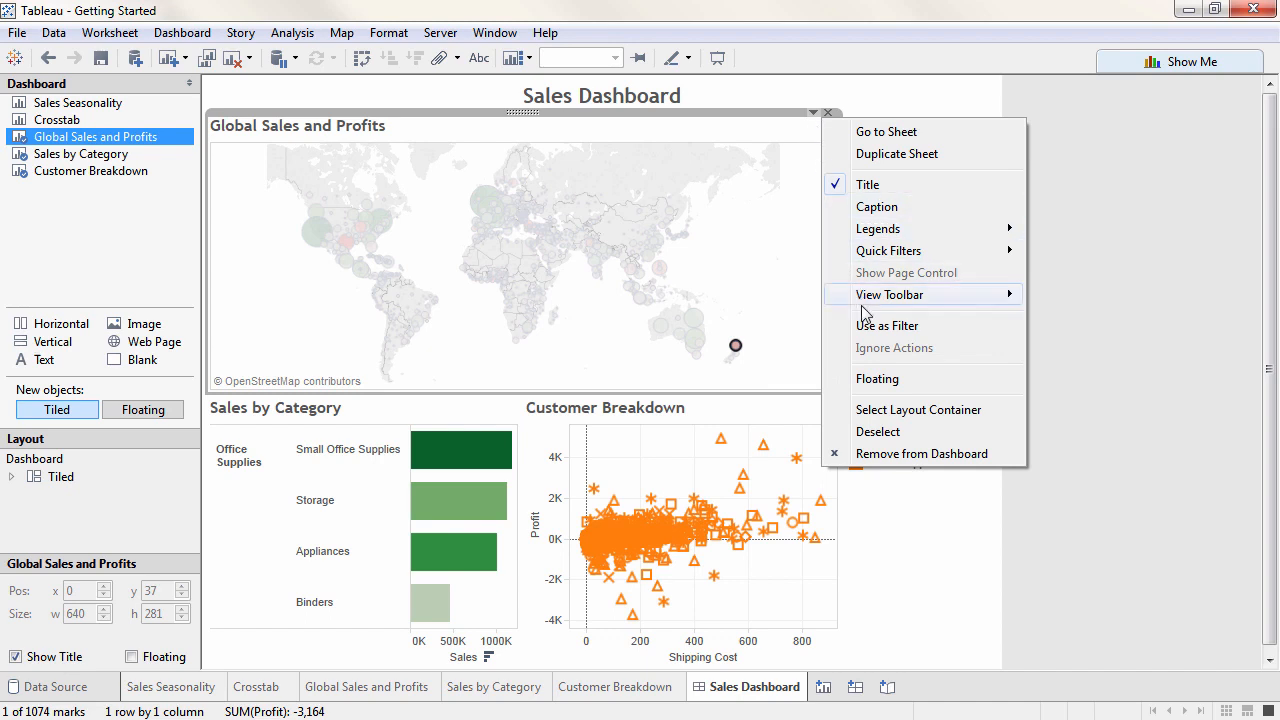
pyautogui.click(866, 326)
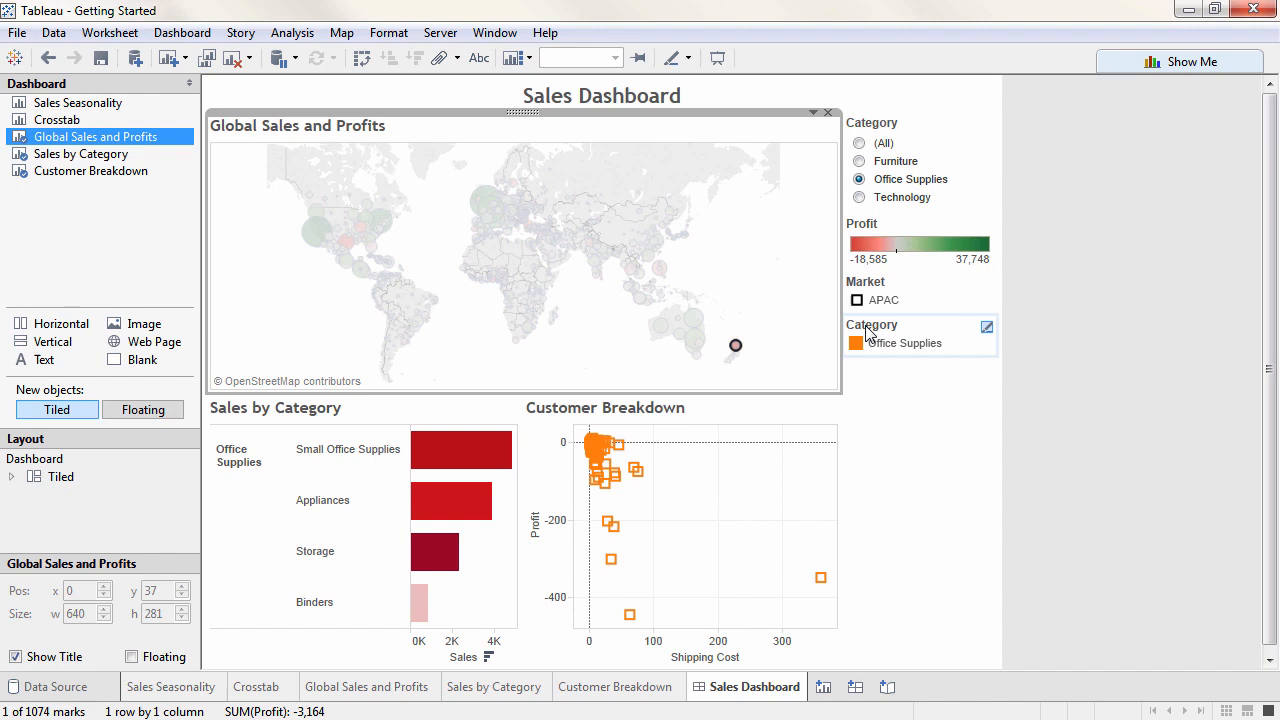
pyautogui.press('Escape')
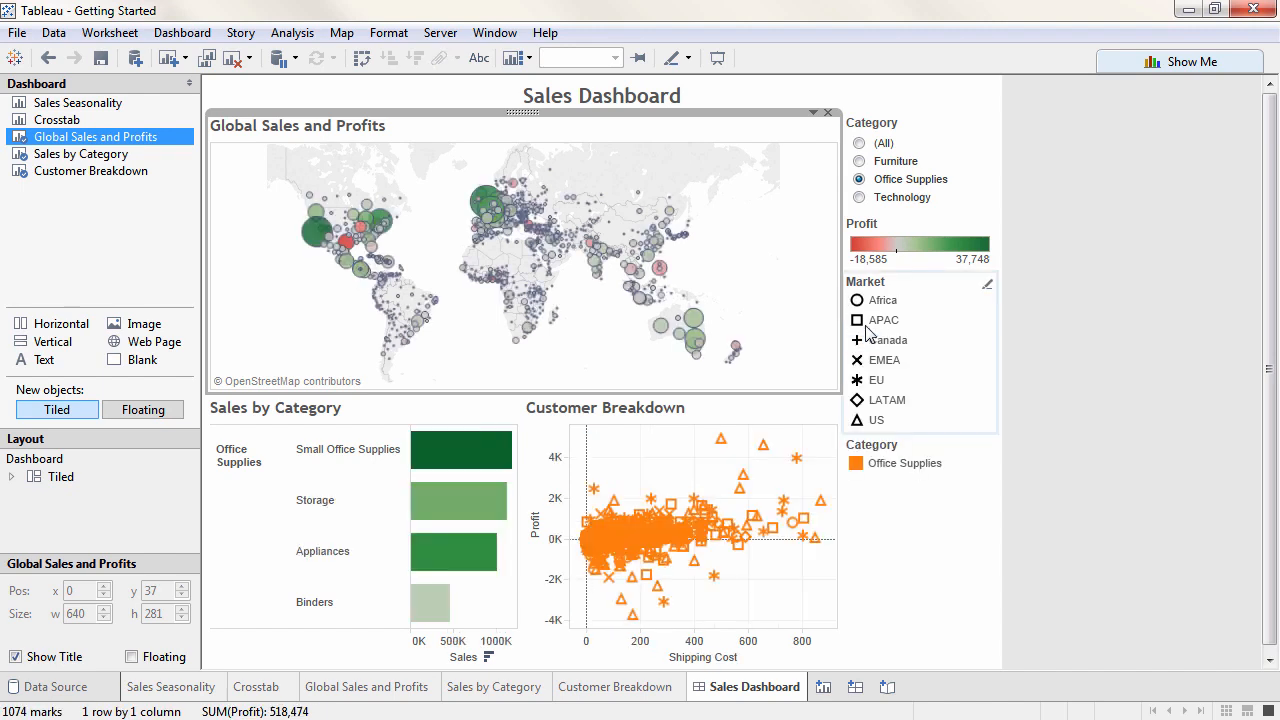
pyautogui.click(856, 144)
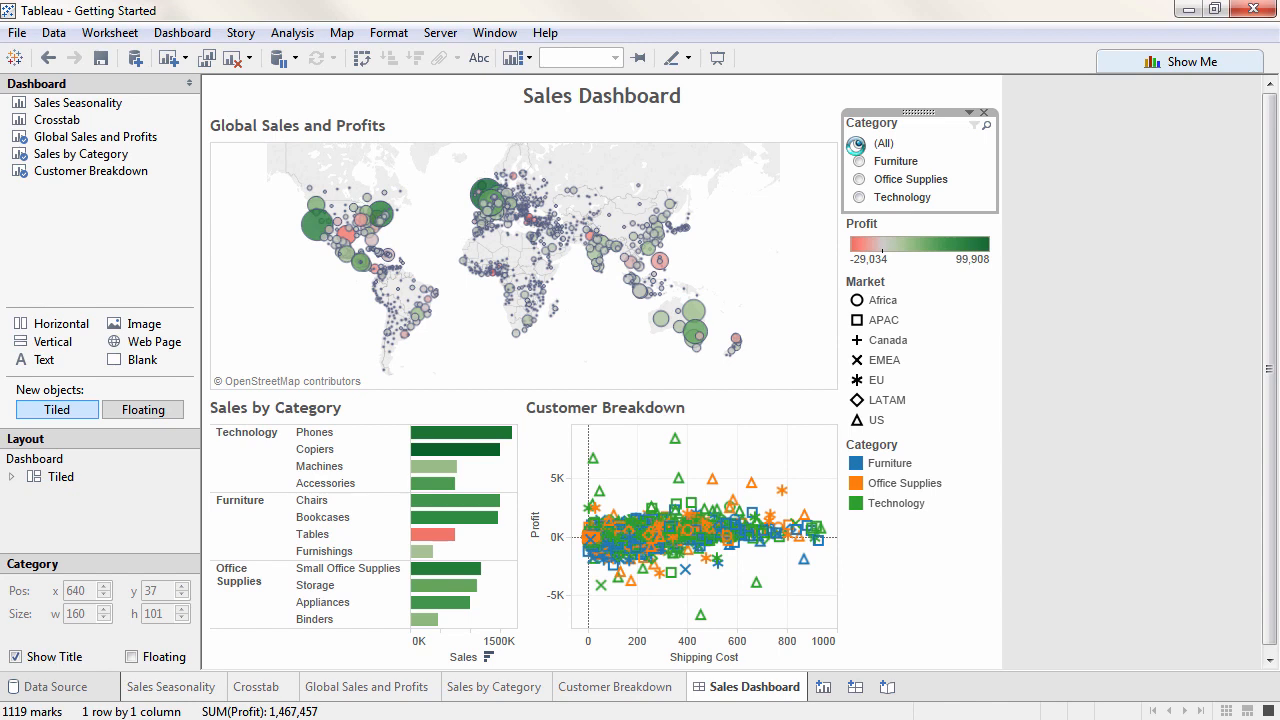
# Create a new story and set its size to Laptop (800 x 600).
pyautogui.click(886, 688)
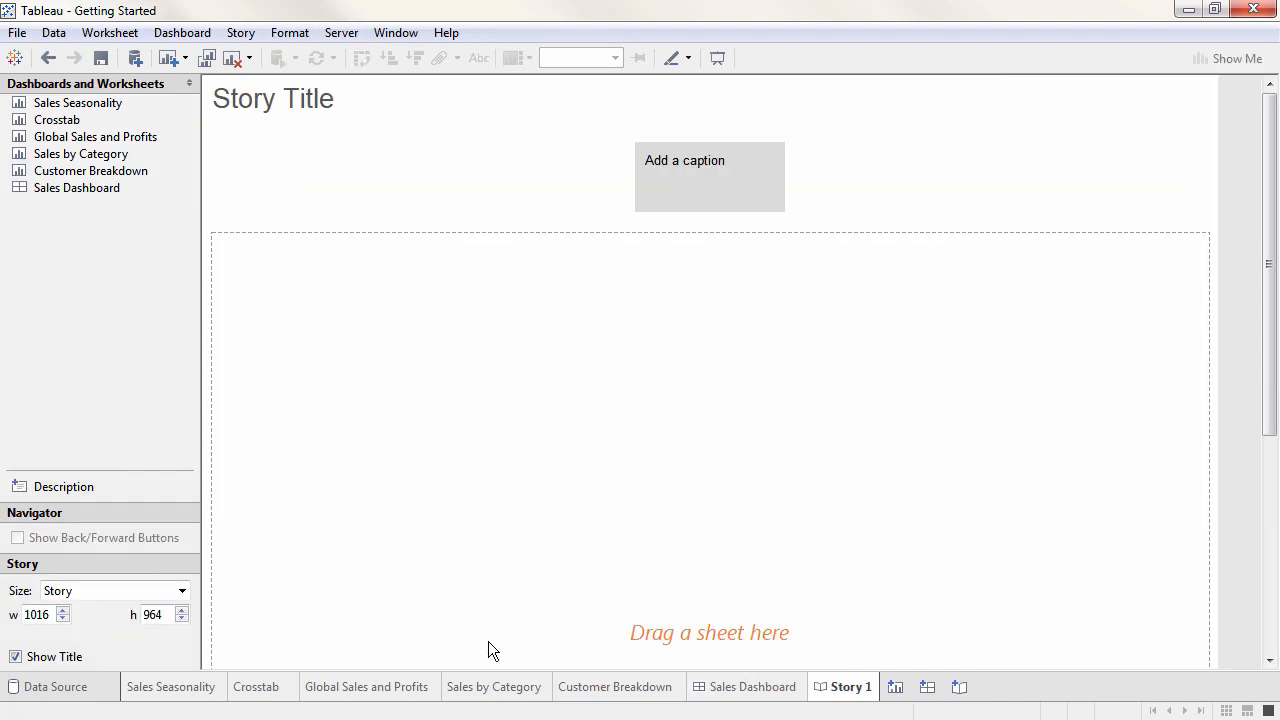
pyautogui.click(183, 591)
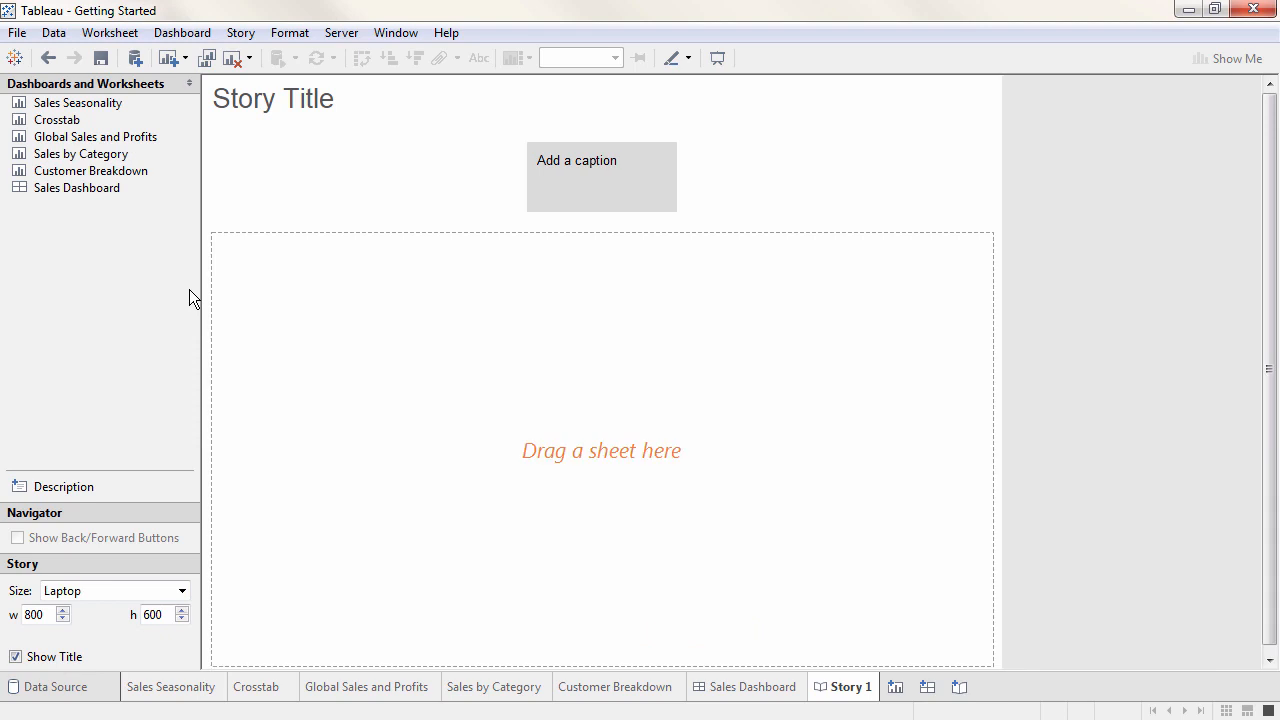
# Place the Global Sales and Profits map in the first story point and caption it "Overall, our profits look strong".
pyautogui.click(146, 141)
pyautogui.moveTo(146, 141); pyautogui.dragTo(301, 293)
pyautogui.moveTo(379, 317); pyautogui.dragTo(379, 317)
pyautogui.click(494, 158)
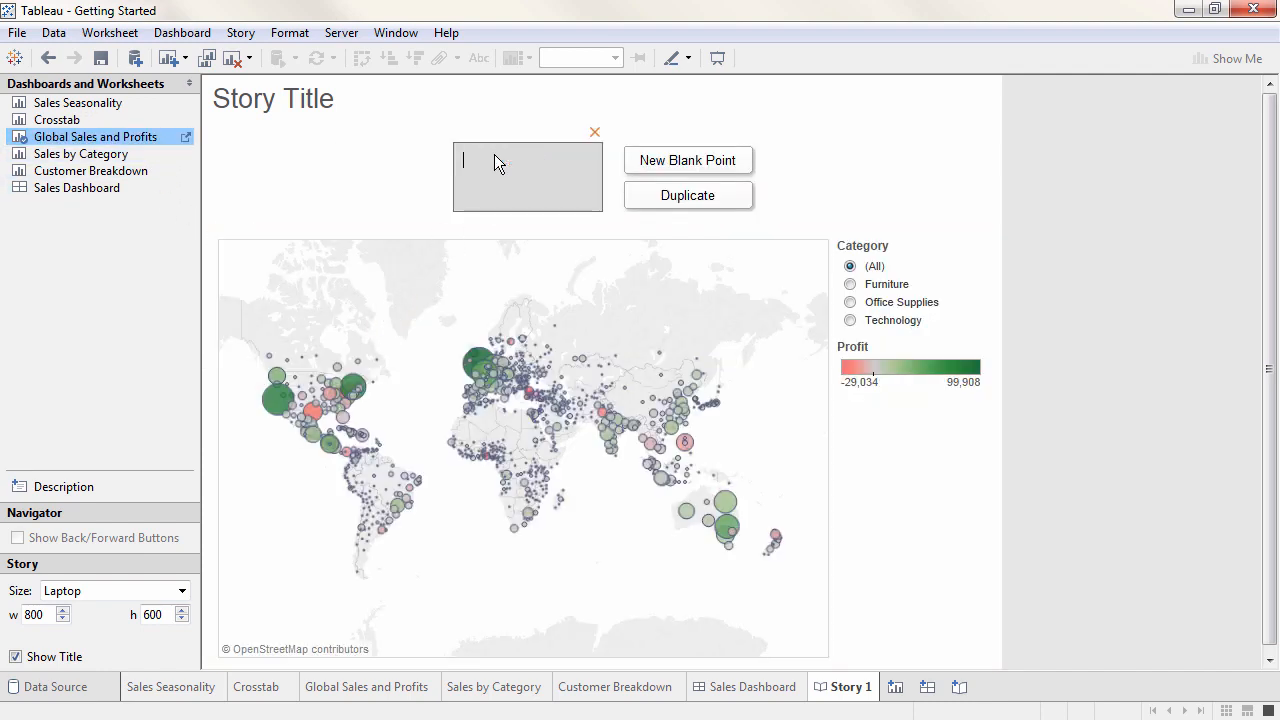
pyautogui.write('Overall, our profits look strong')
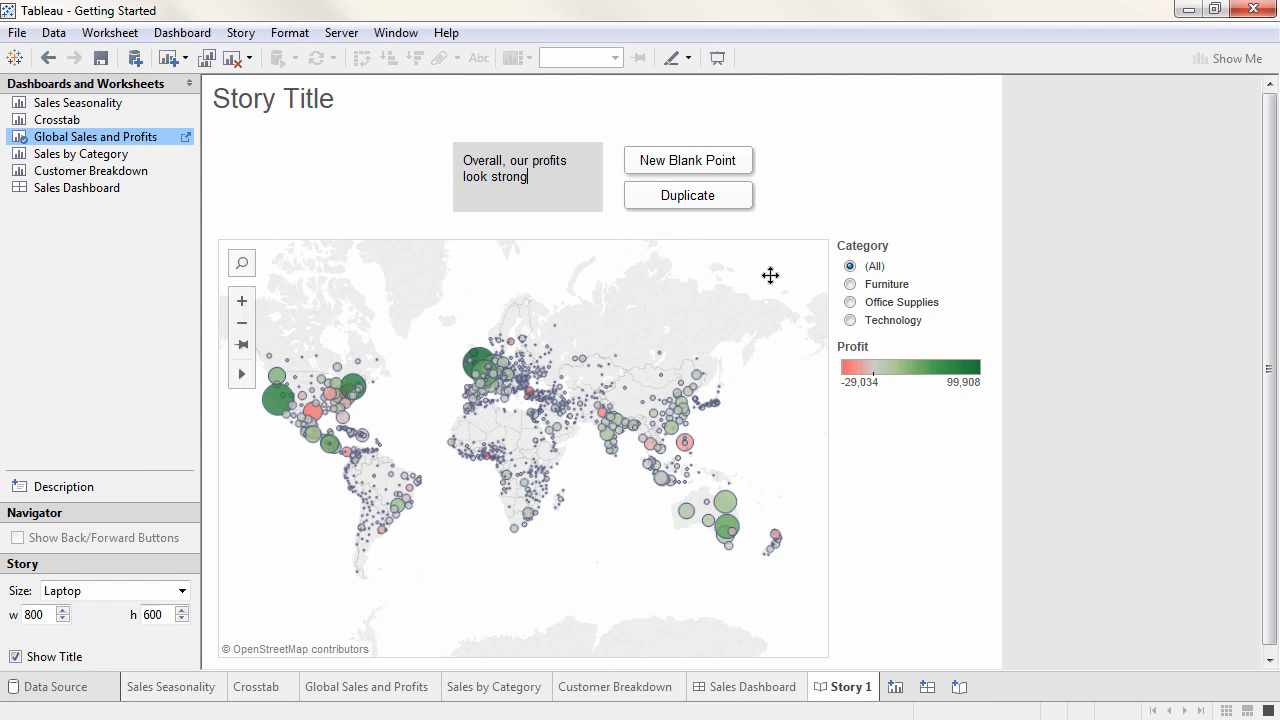
# Filter the story map to Furniture, save it as a new point, and caption it "But not across all Categories".
pyautogui.click(851, 303)
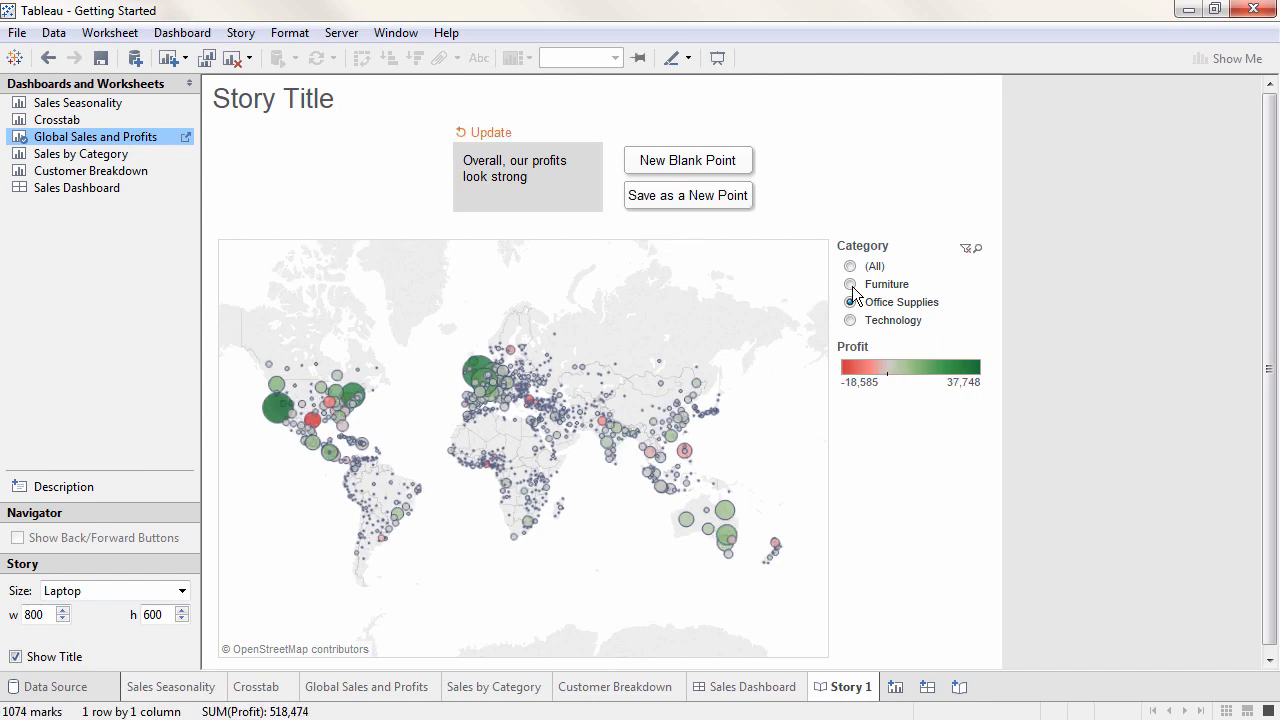
pyautogui.click(851, 286)
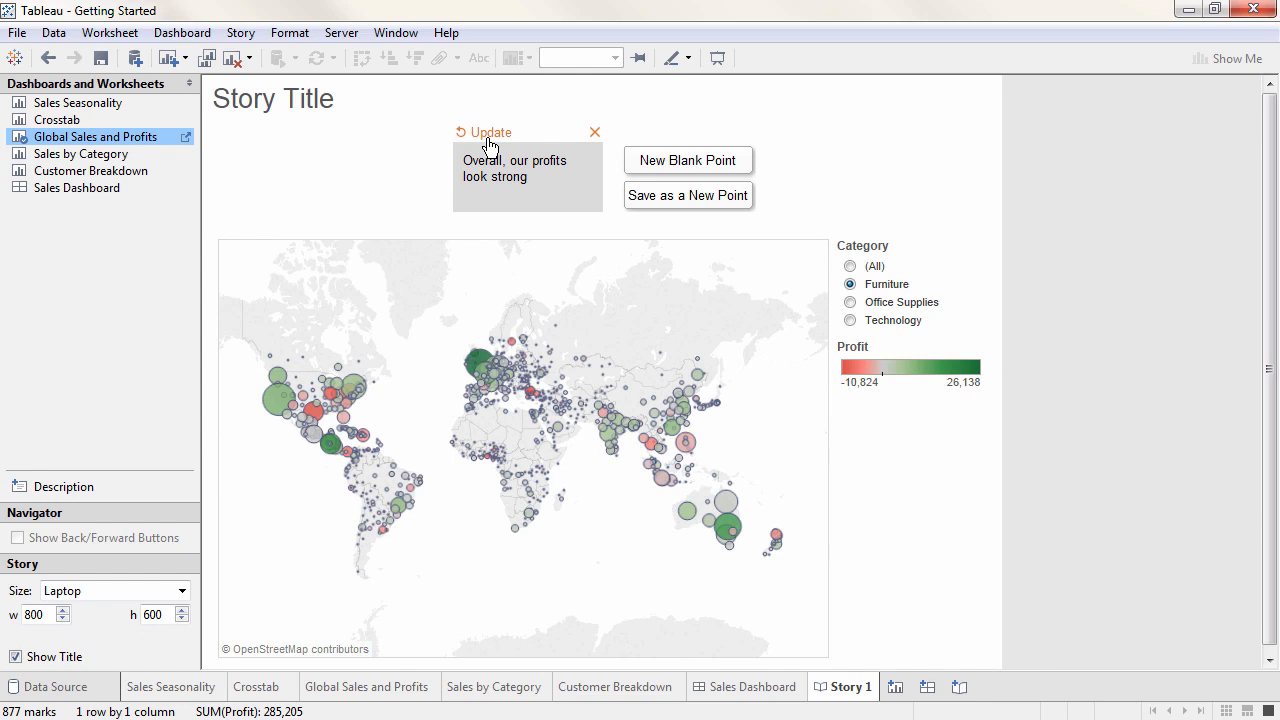
pyautogui.click(665, 200)
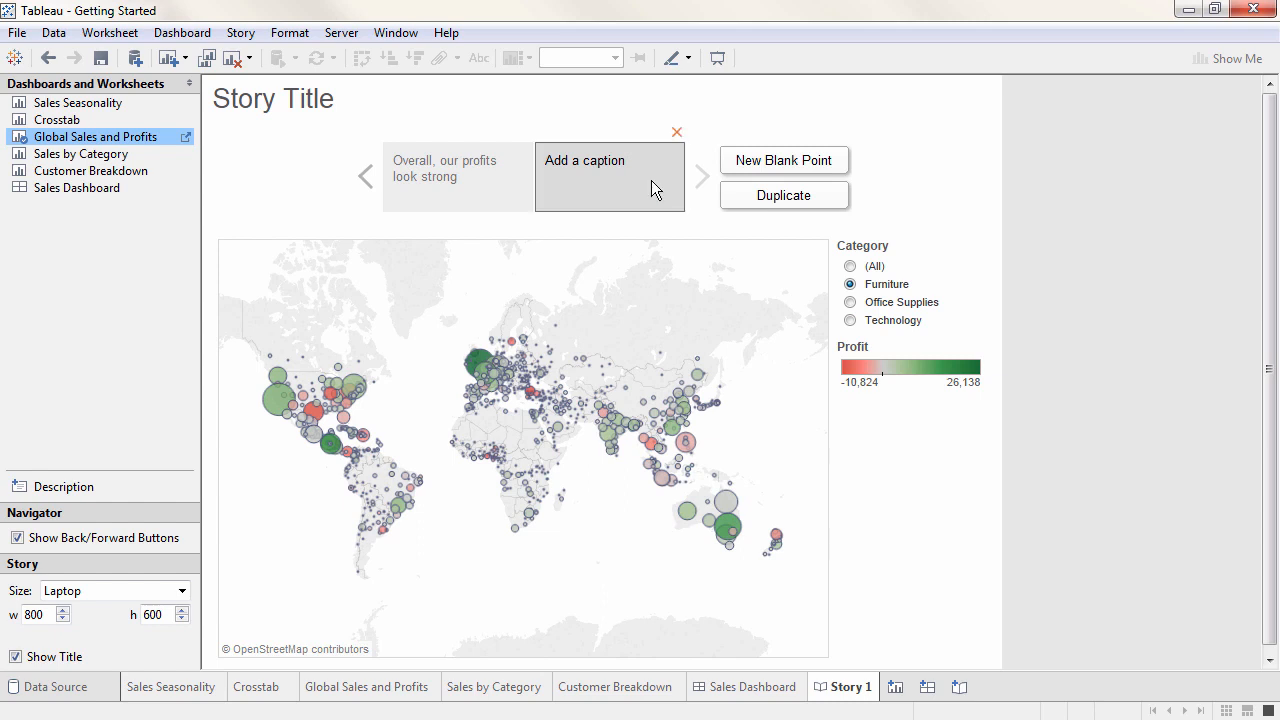
pyautogui.click(649, 169)
pyautogui.write('But not across all Categories')
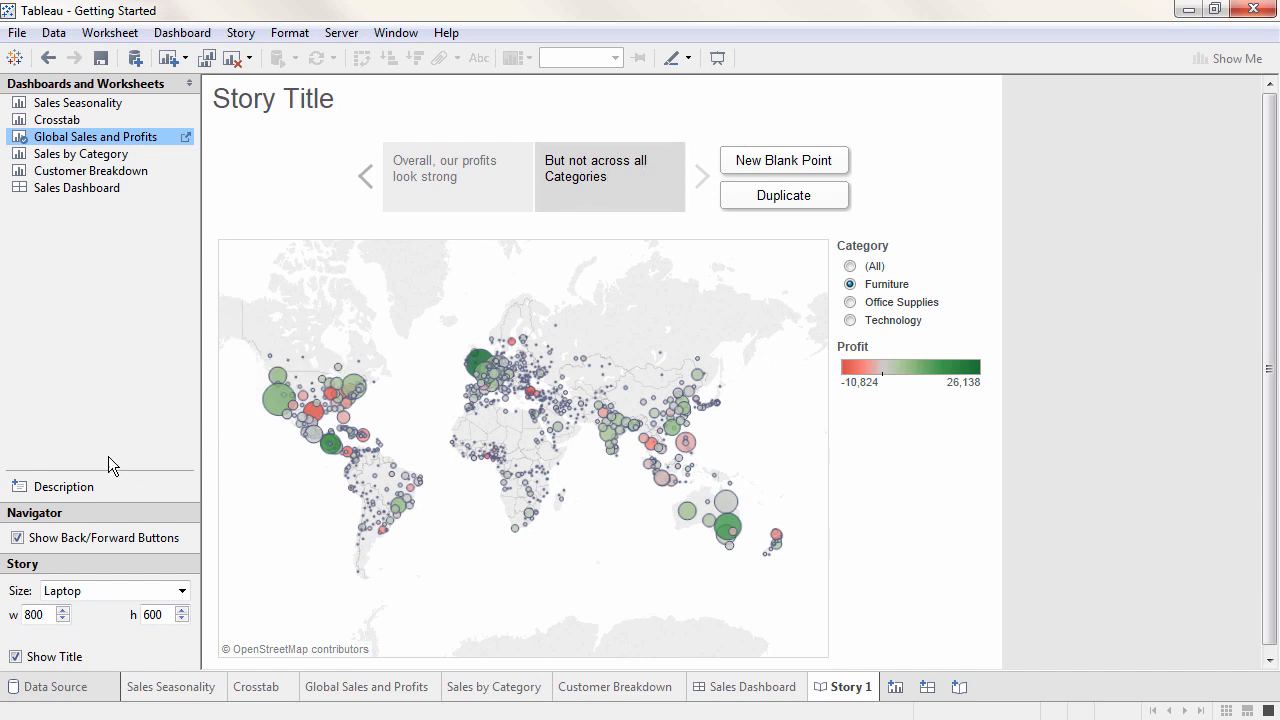
# Add the description "Furniture appears to have poor profitability in some areas" to the second story point and move it below Africa on the map.
pyautogui.moveTo(67, 487); pyautogui.dragTo(427, 535)
pyautogui.write('Furniture appears to have poor profitability in some areas')
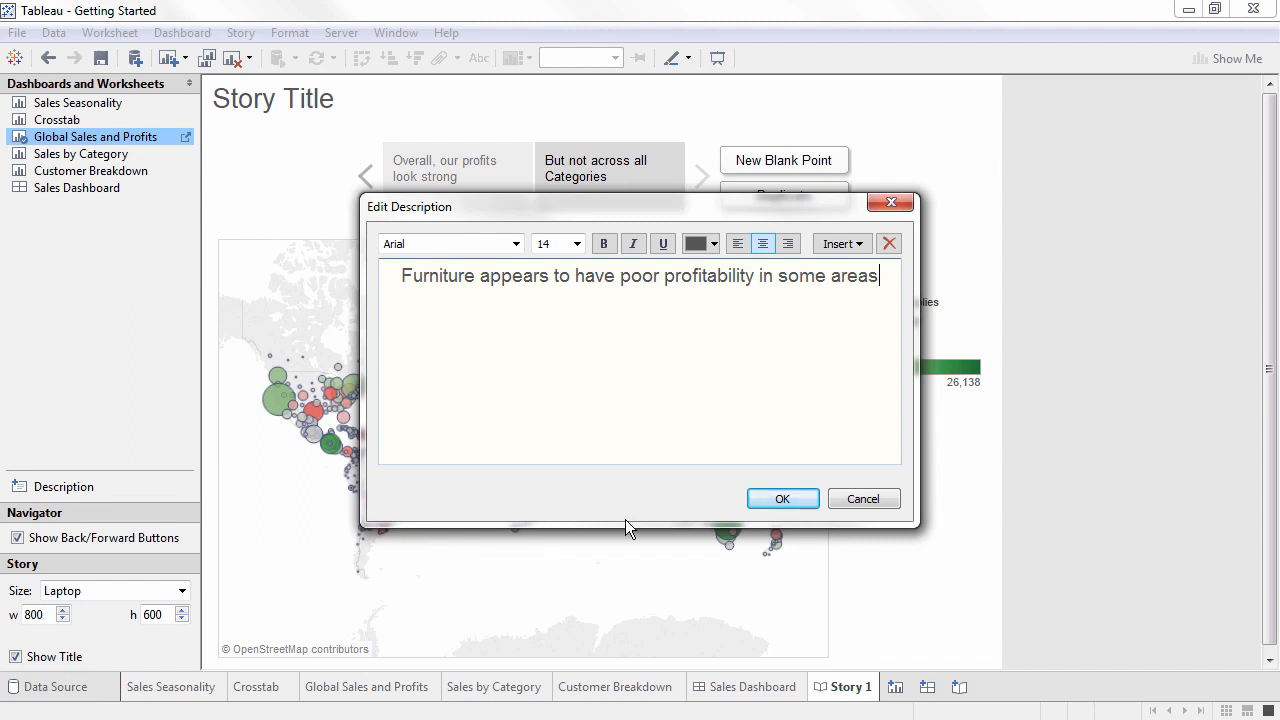
pyautogui.click(770, 497)
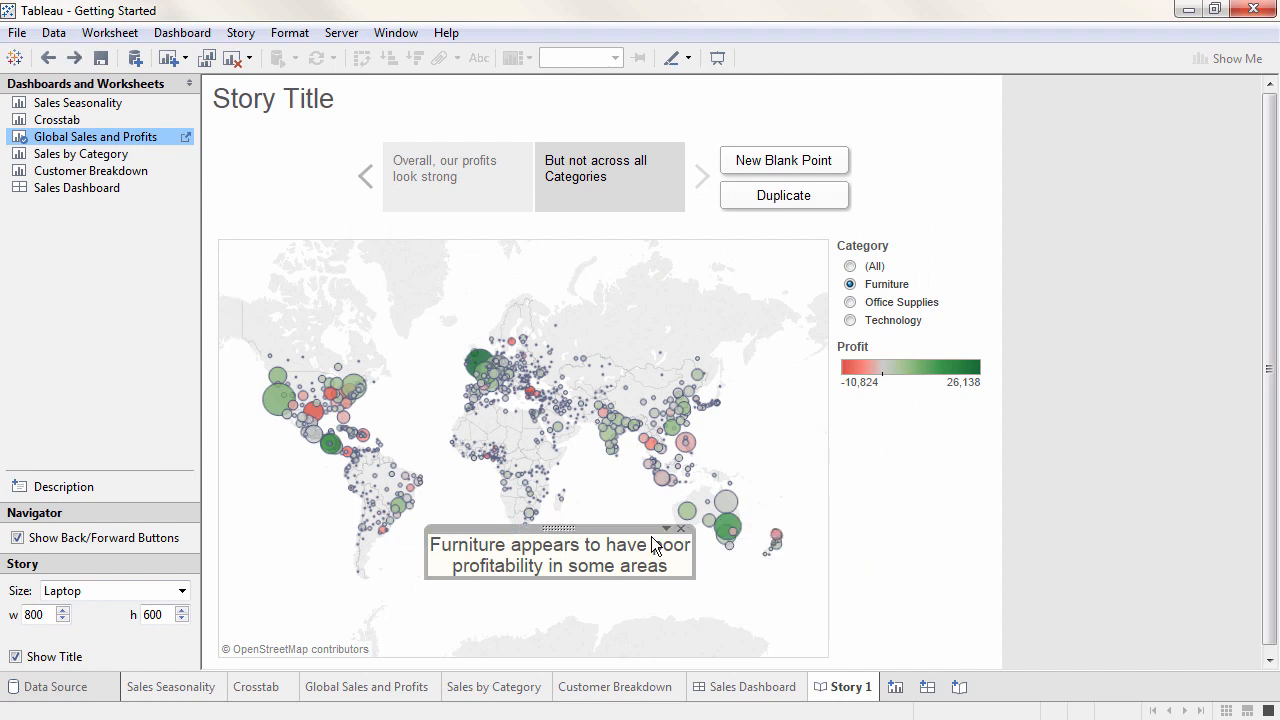
pyautogui.moveTo(562, 528); pyautogui.dragTo(560, 553)
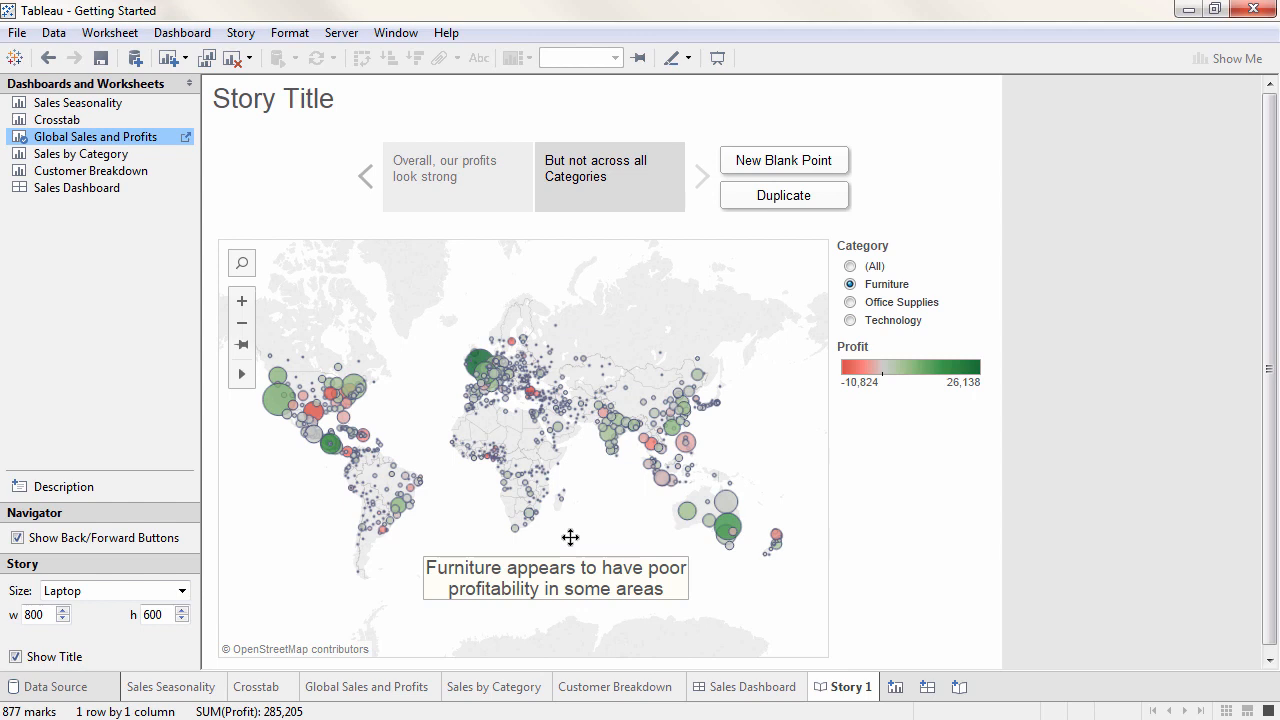
# Add the Sales by Category worksheet as a third story point and caption it "Here's the biggest problem".
pyautogui.doubleClick(130, 158)
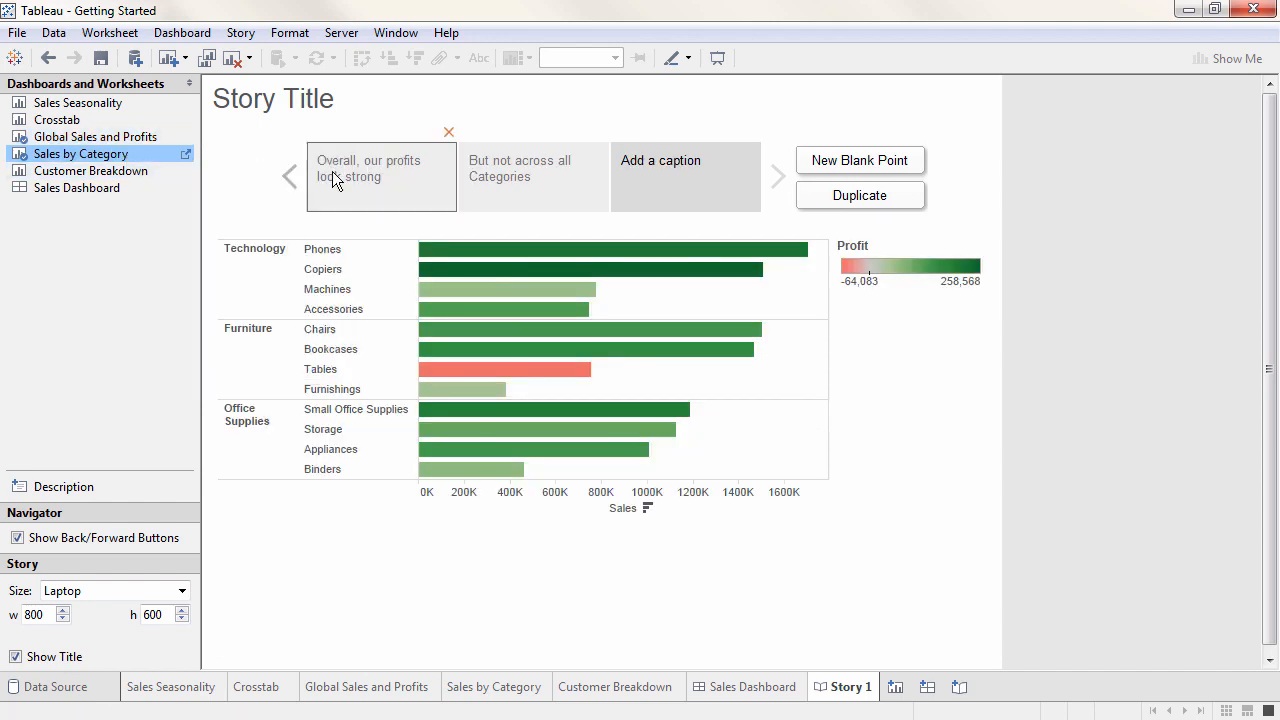
pyautogui.click(638, 183)
pyautogui.write("Here's the biggest problem")
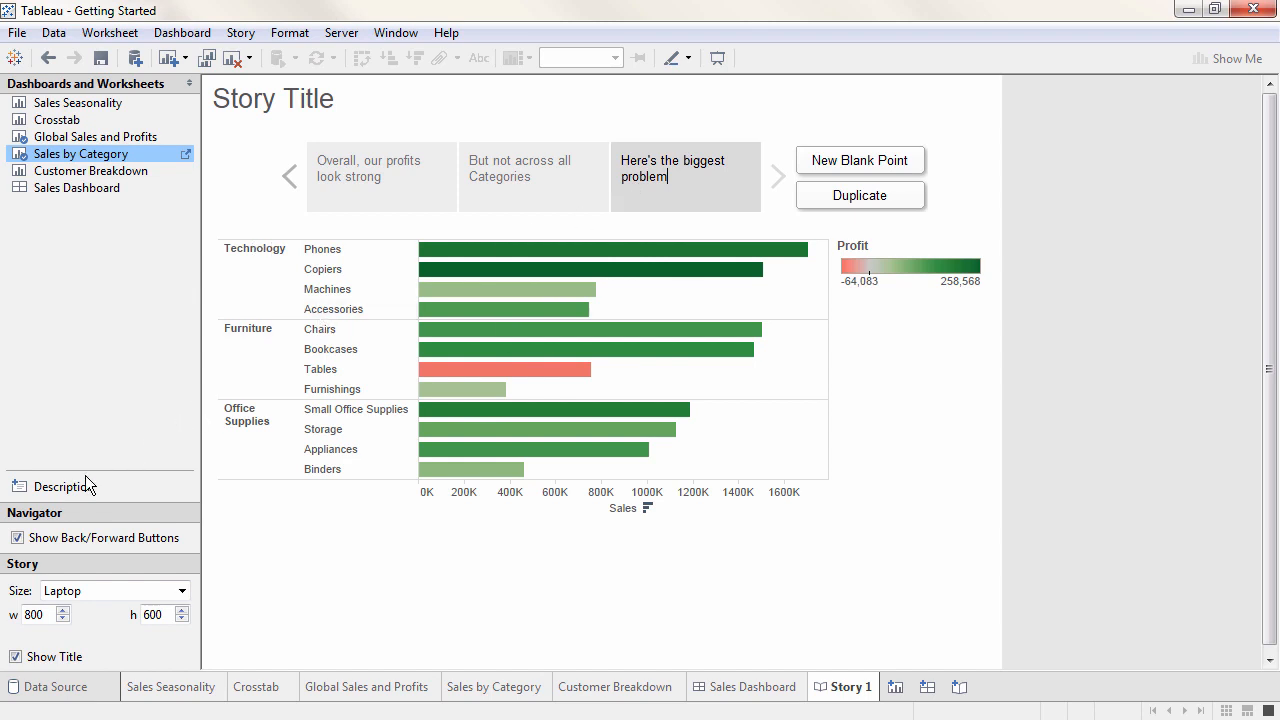
# Add the description "Tables are dragging down Furniture's profits", widen it to fit on one line, and place it below the bar chart.
pyautogui.moveTo(82, 490); pyautogui.dragTo(319, 496)
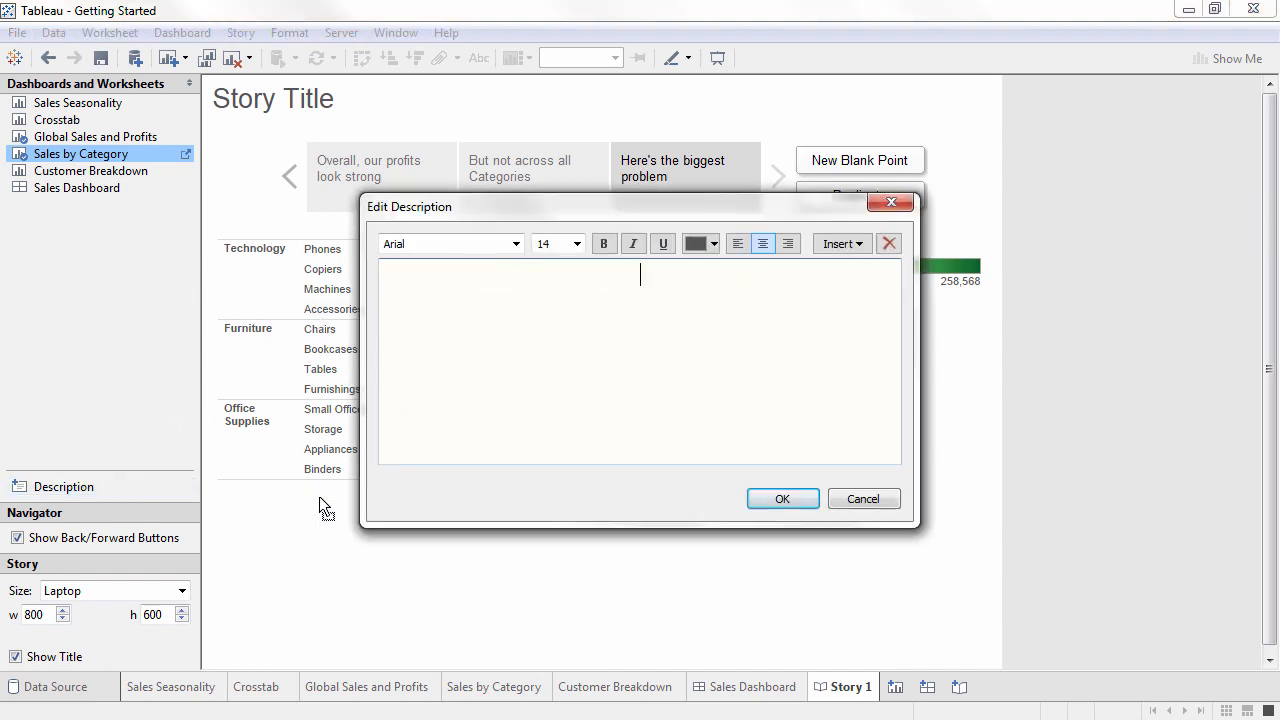
pyautogui.write("Tables are dragging down Furniture's profits")
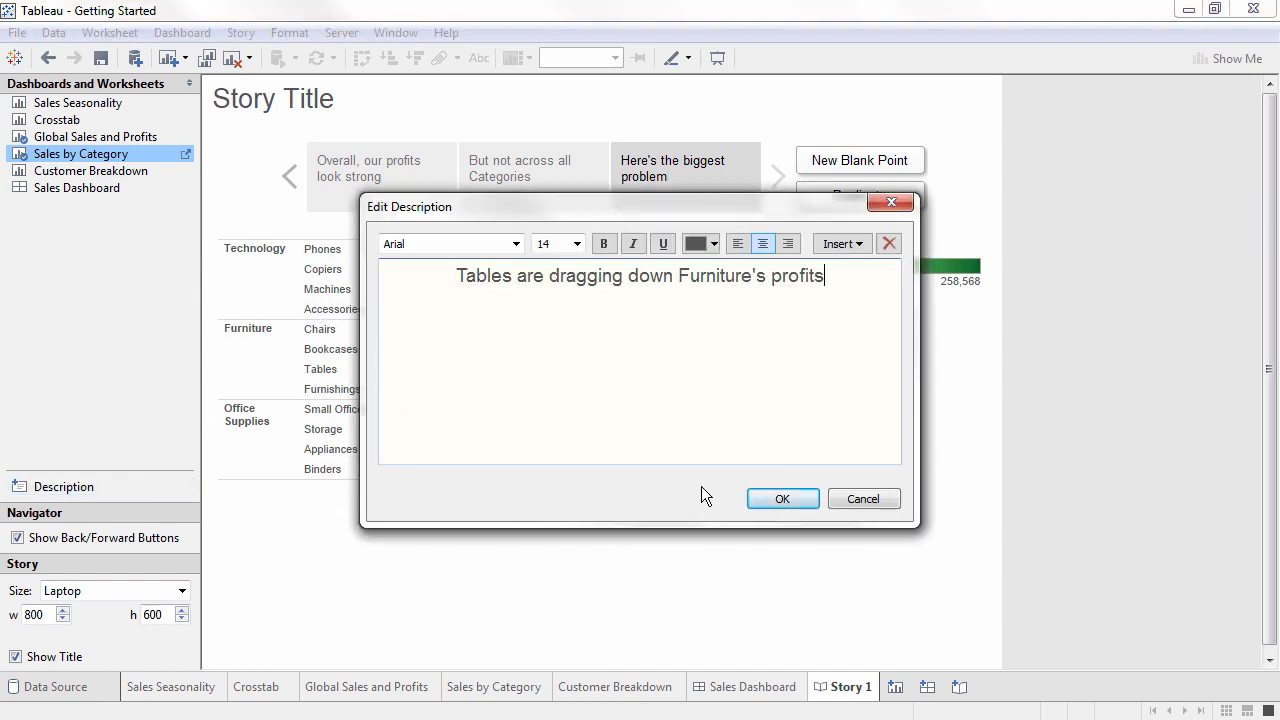
pyautogui.click(780, 498)
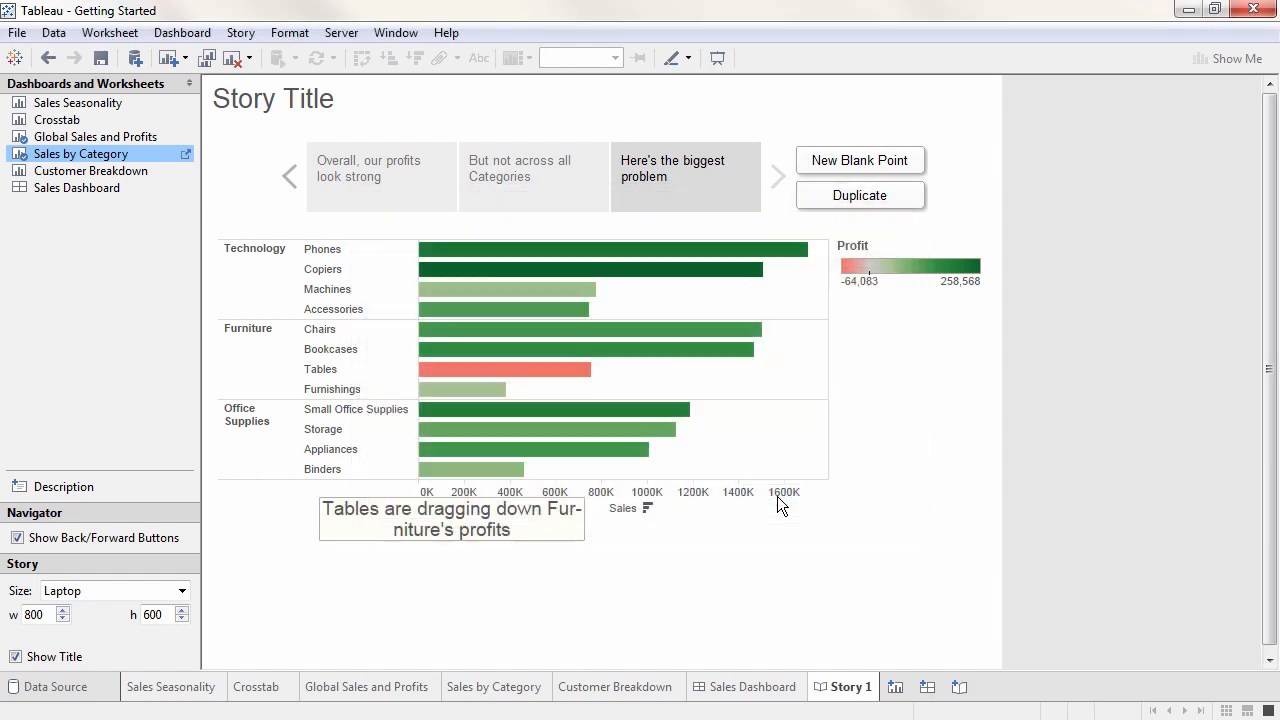
pyautogui.click(578, 530)
pyautogui.moveTo(586, 521); pyautogui.dragTo(637, 519)
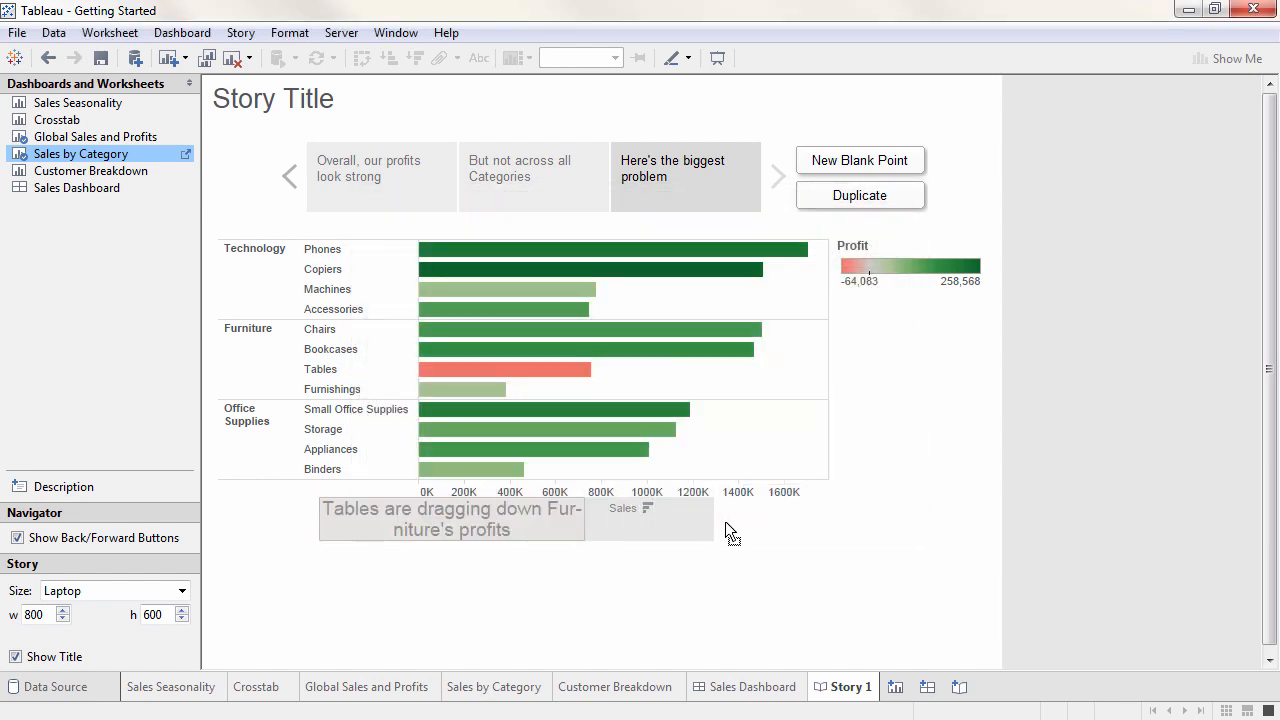
pyautogui.moveTo(726, 522); pyautogui.dragTo(749, 523)
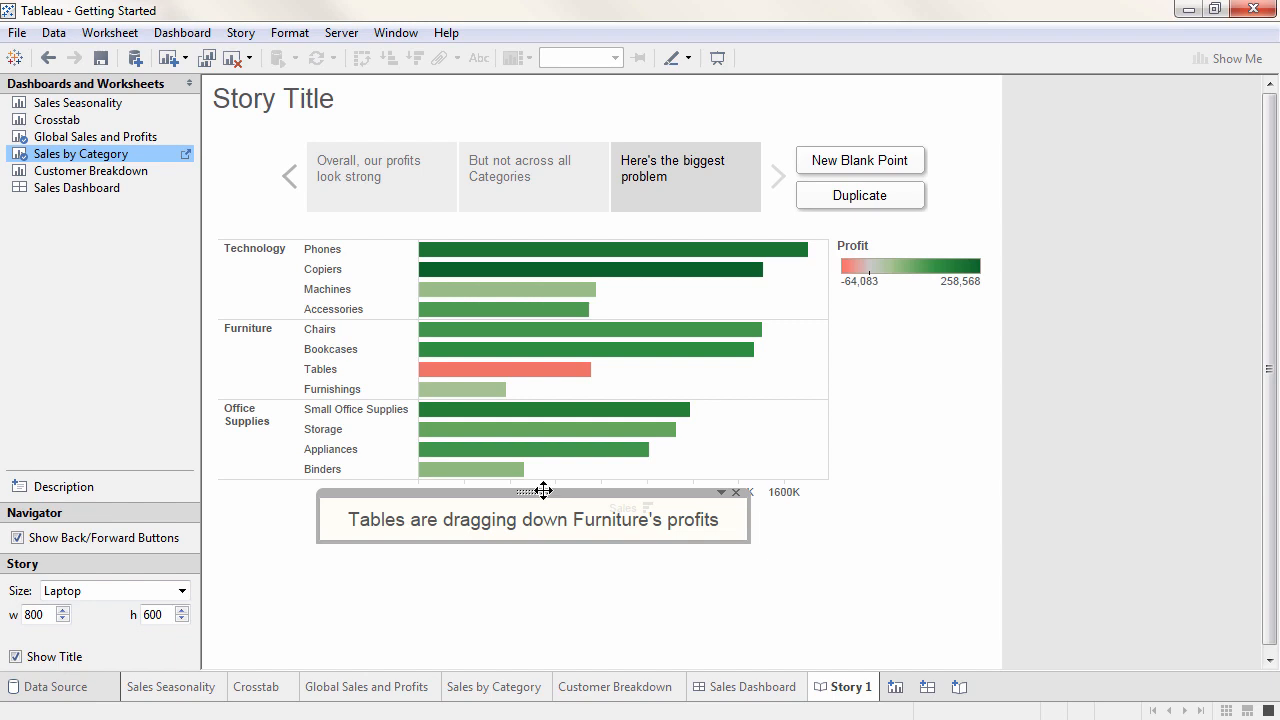
pyautogui.moveTo(543, 490); pyautogui.dragTo(539, 552)
pyautogui.click(797, 542)
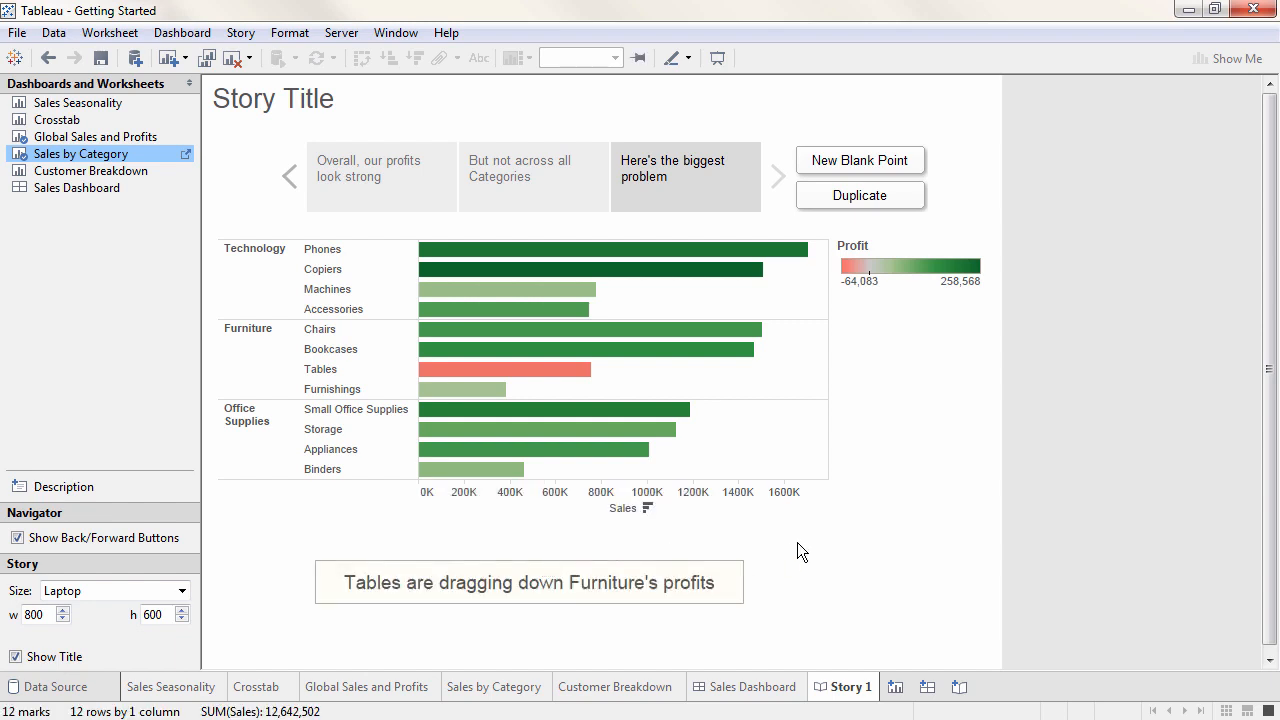
# Add the Sales Dashboard as a fourth story point.
pyautogui.moveTo(98, 191)
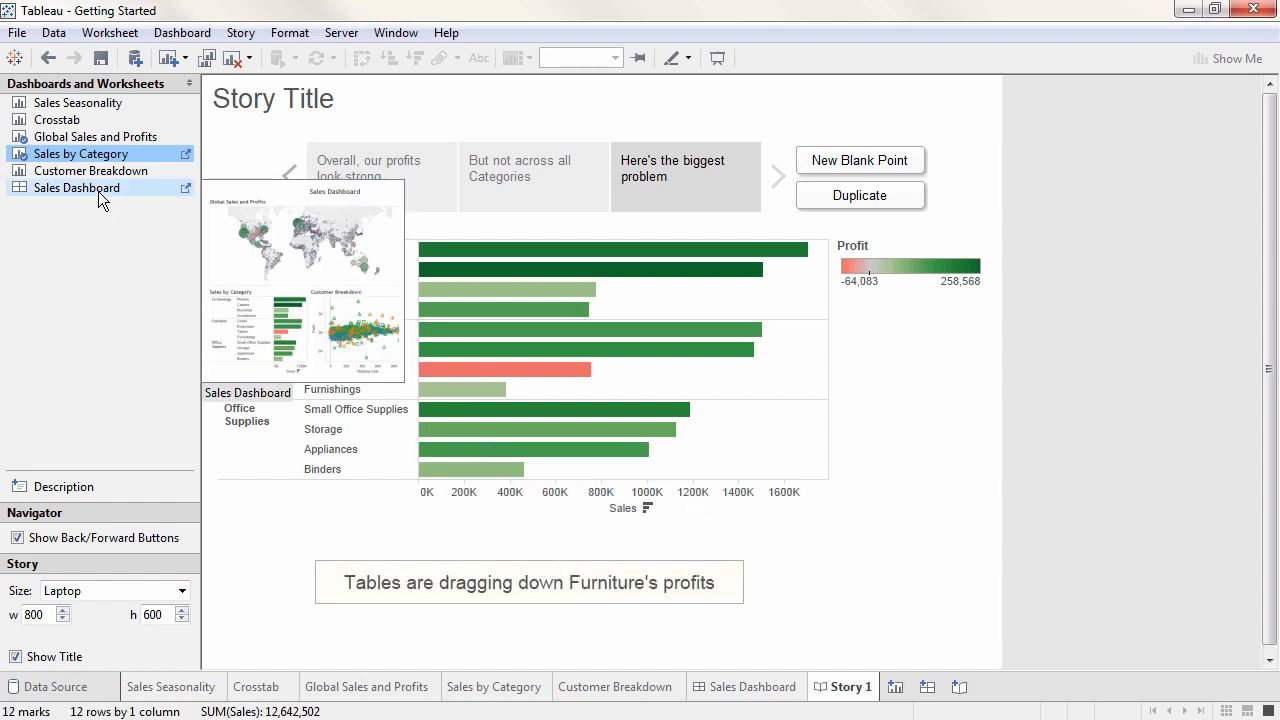
pyautogui.moveTo(98, 191); pyautogui.dragTo(862, 192)
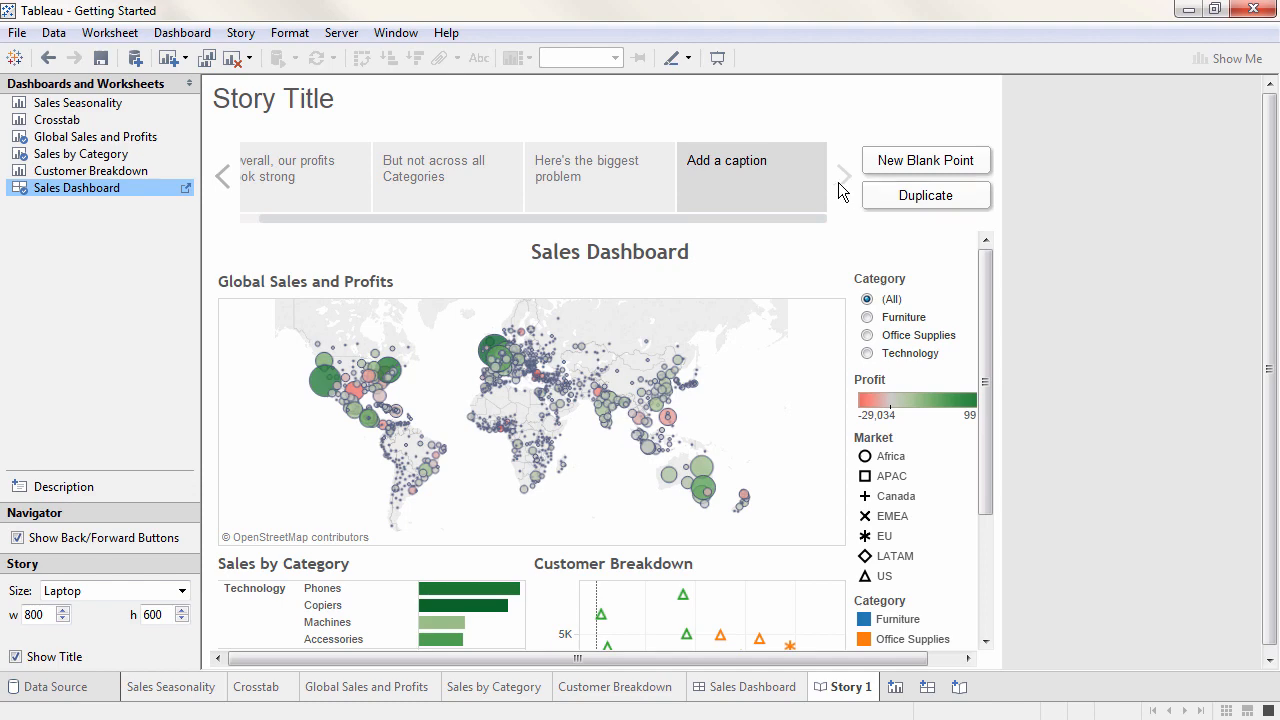
# Size the Sales Dashboard with Fit to Story 1 (784 x 436), hide its title, and return to the story.
pyautogui.click(185, 188)
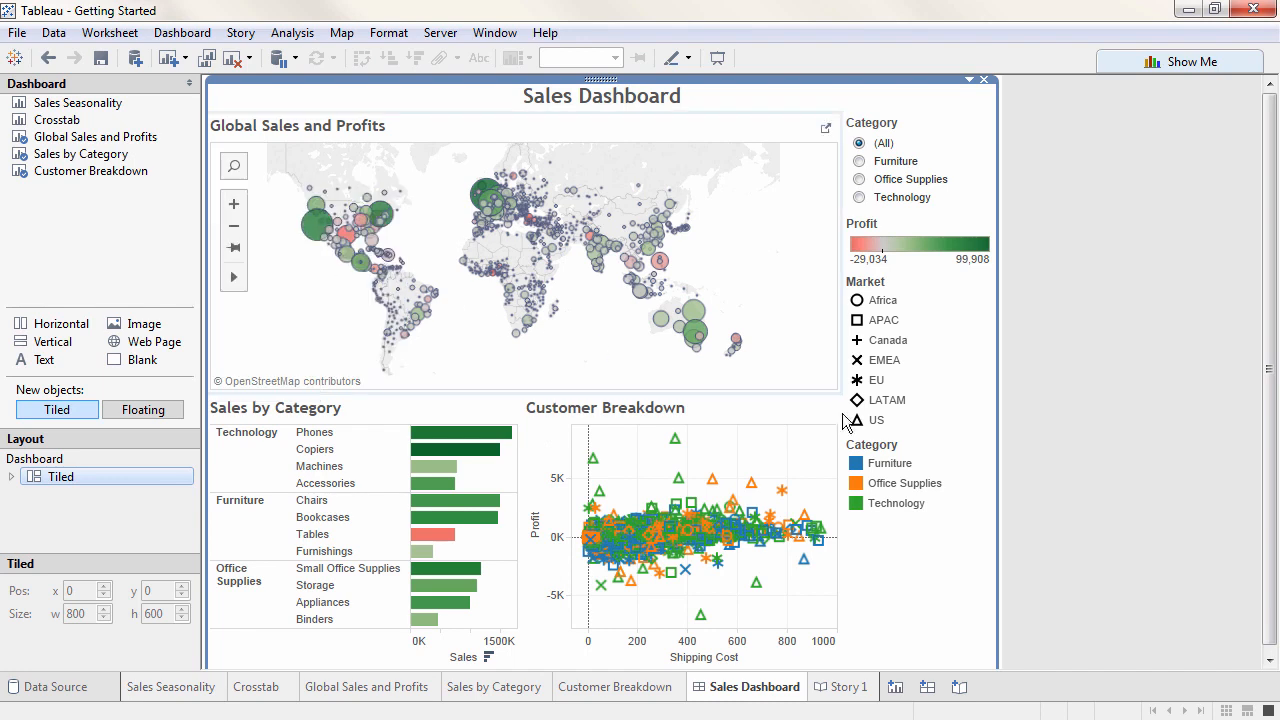
pyautogui.click(1052, 505)
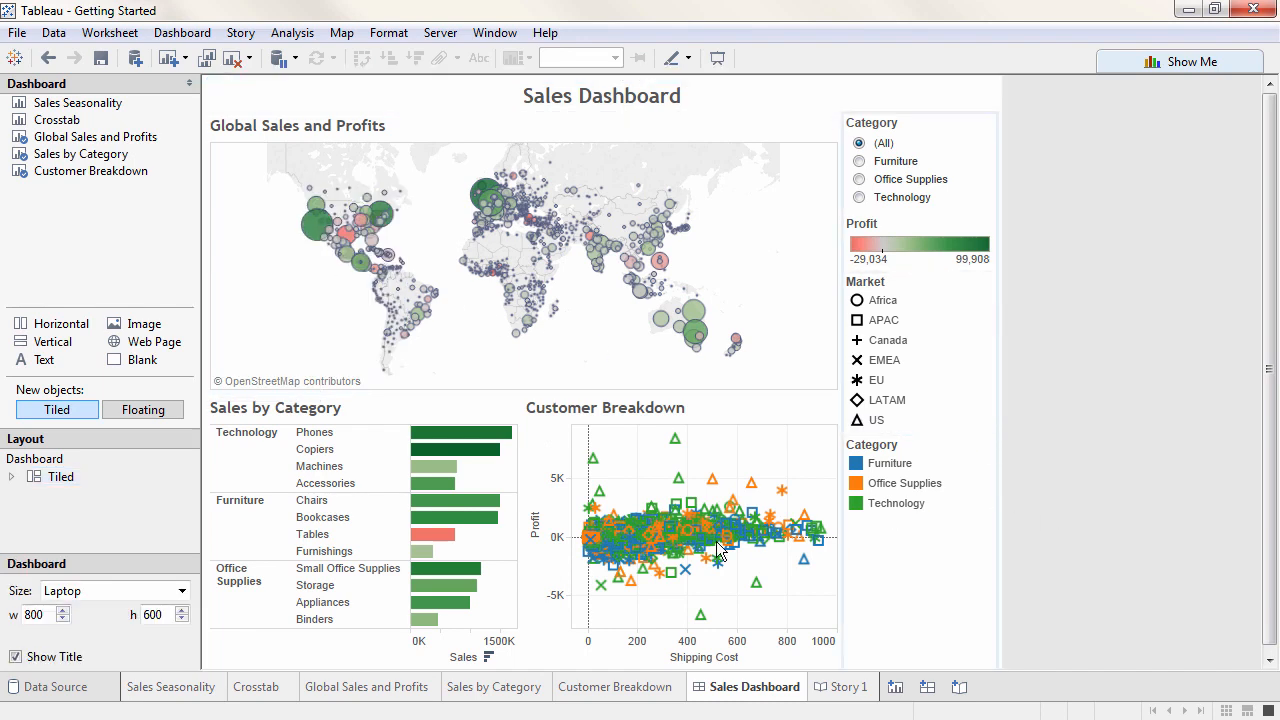
pyautogui.click(182, 591)
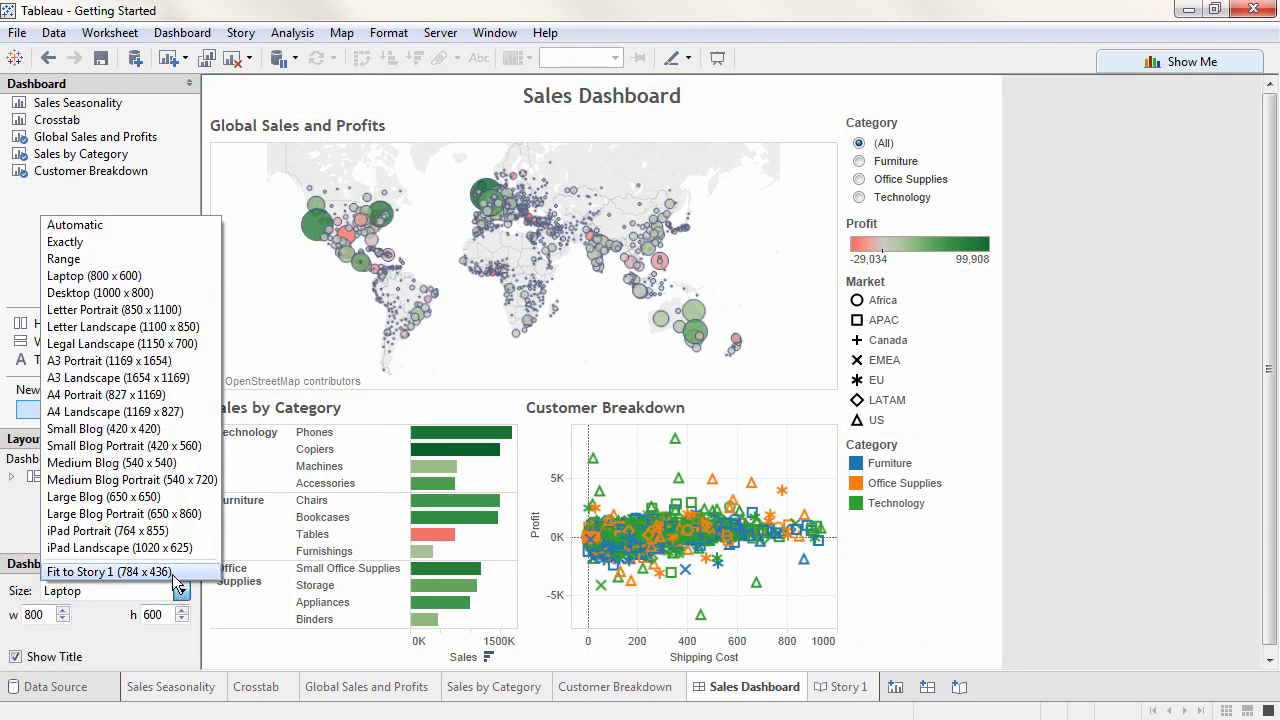
pyautogui.click(172, 572)
pyautogui.click(15, 657)
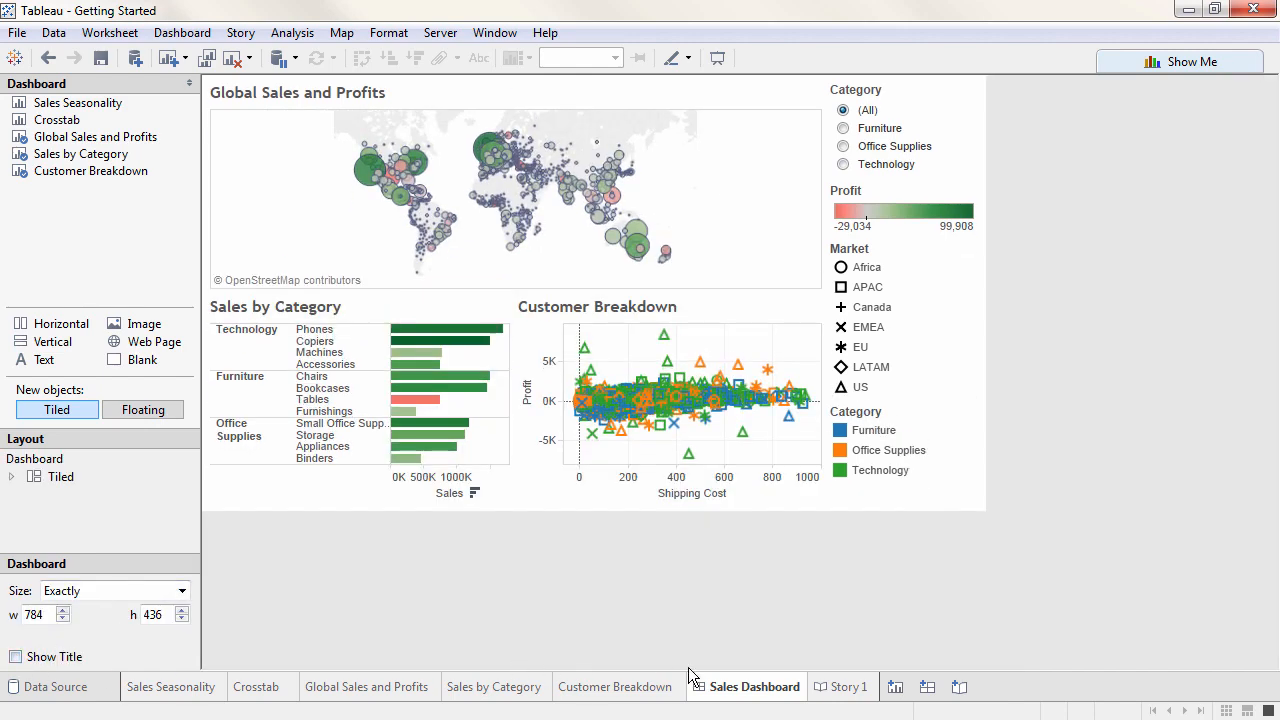
pyautogui.click(830, 688)
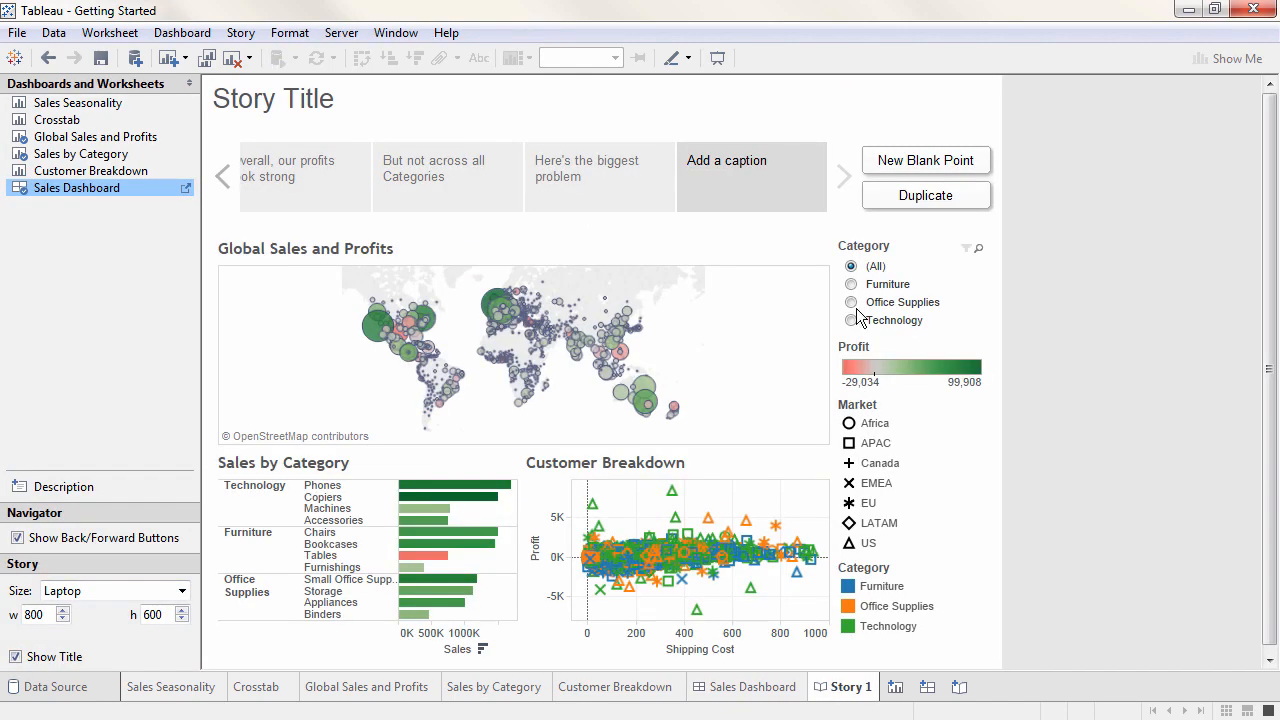
# Filter the dashboard in the story to Furniture, and briefly select the Auckland mark on the map to check its breakdown.
pyautogui.click(851, 285)
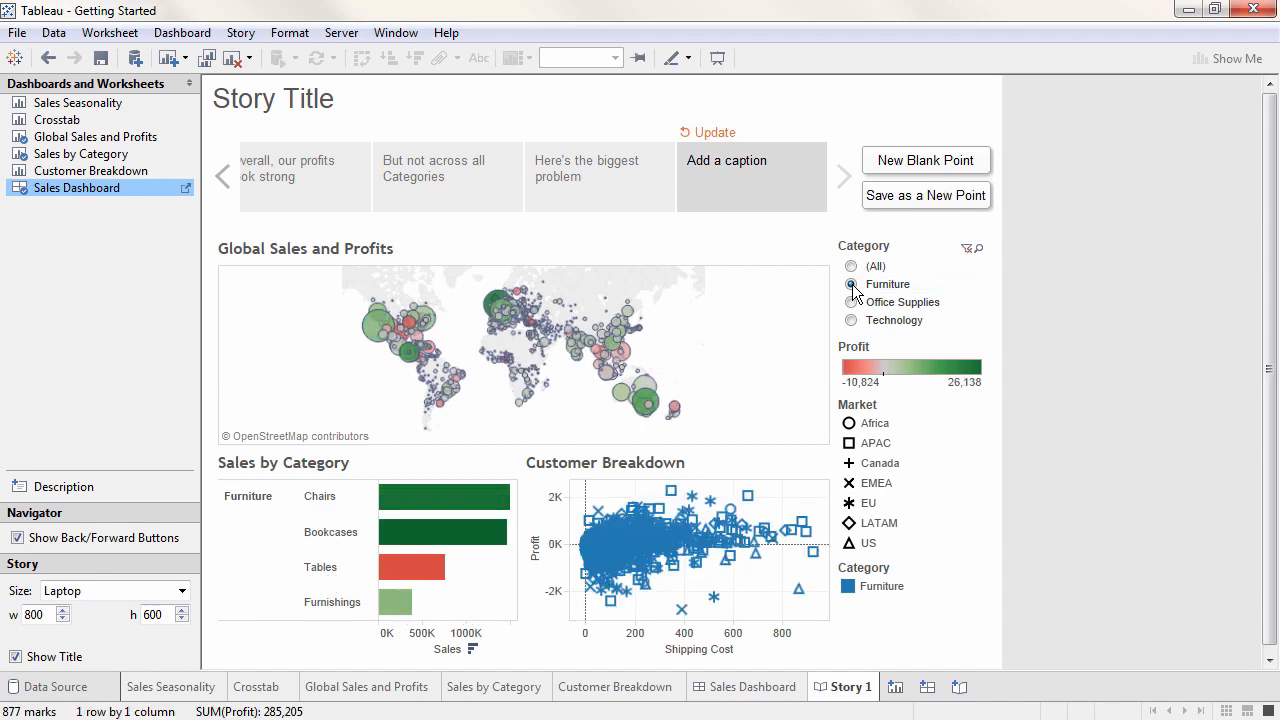
pyautogui.click(675, 409)
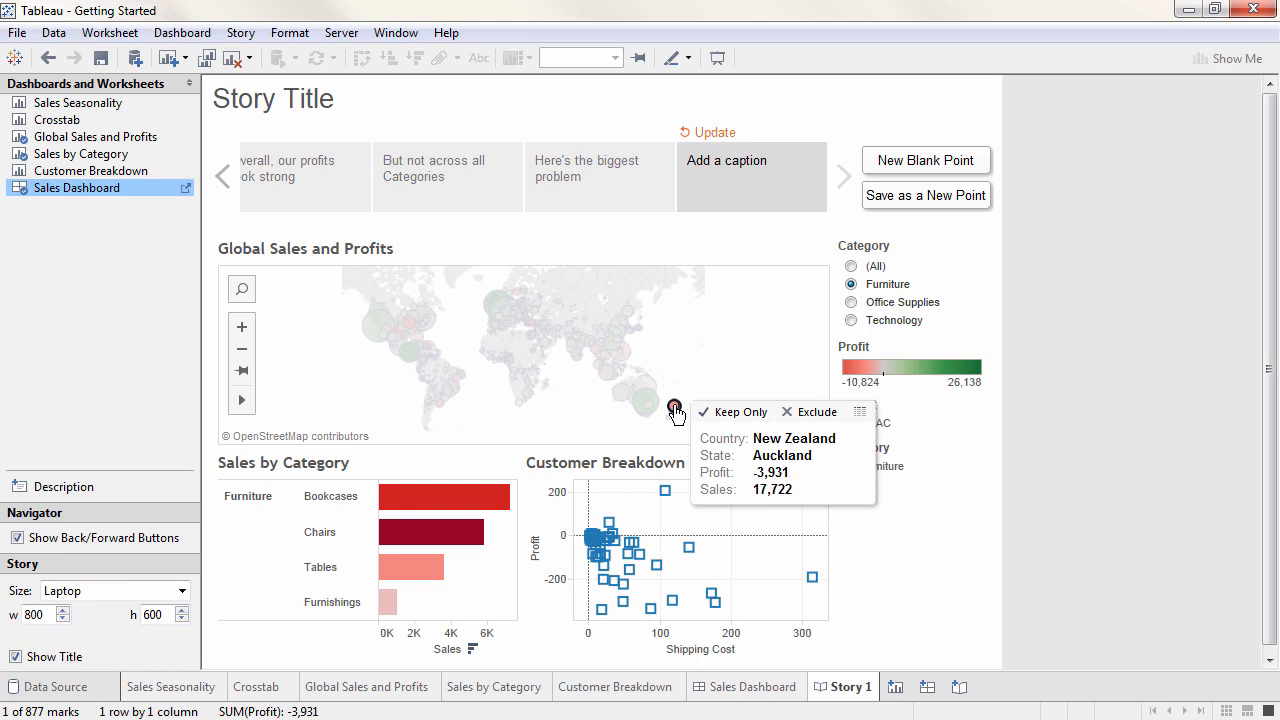
pyautogui.click(675, 409)
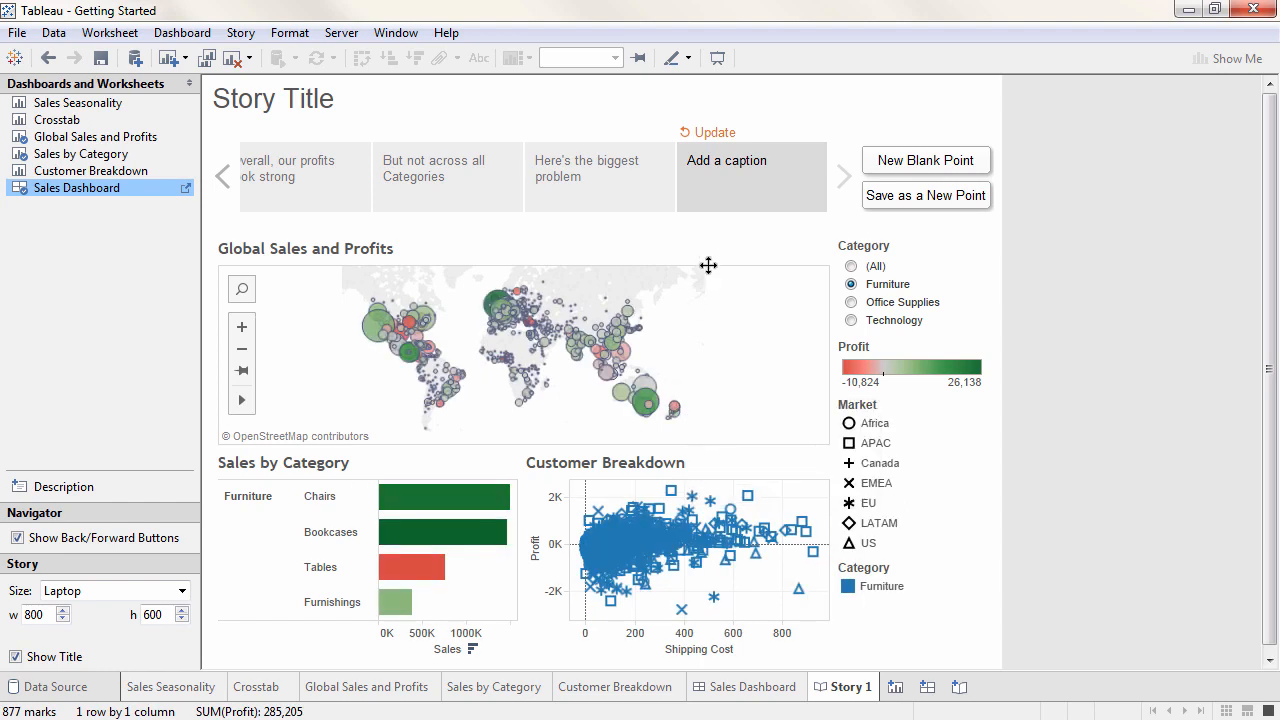
# Caption the fourth point "What's behind it? Next steps...", highlight the Tables bar, and update the point with the current view.
pyautogui.doubleClick(730, 181)
pyautogui.write("What's behind it? Next steps...")
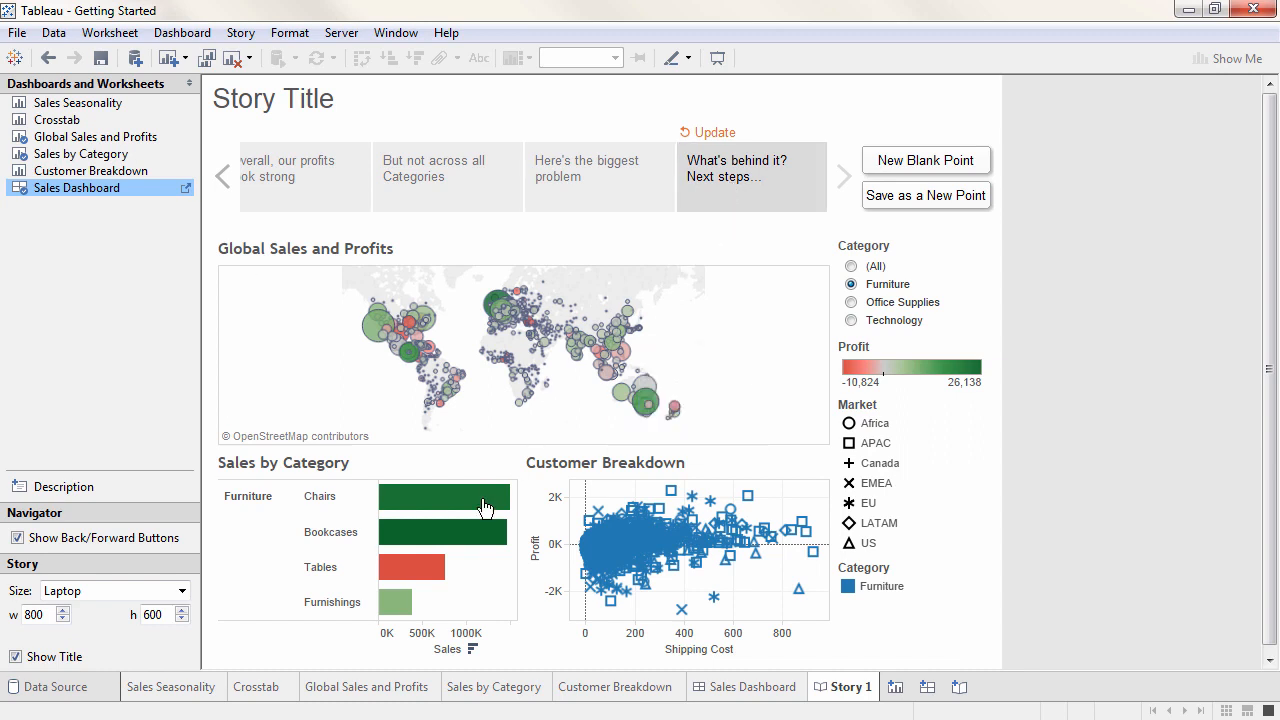
pyautogui.click(421, 575)
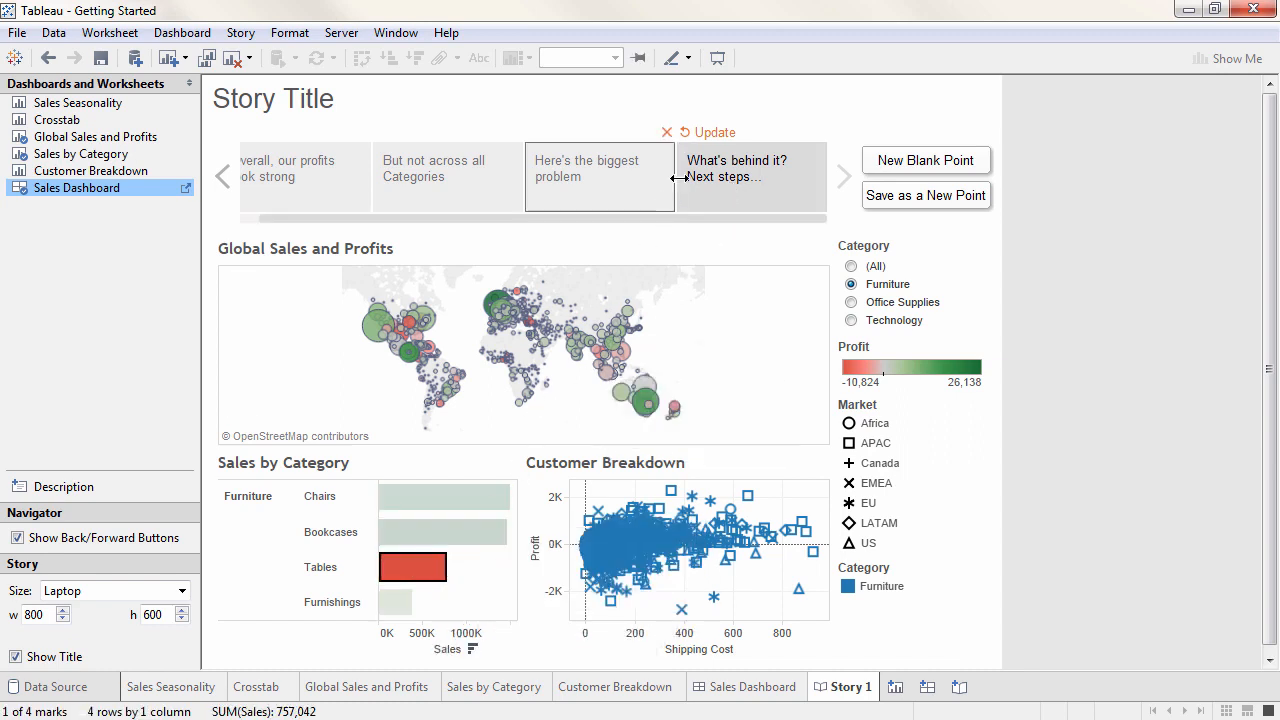
pyautogui.click(711, 133)
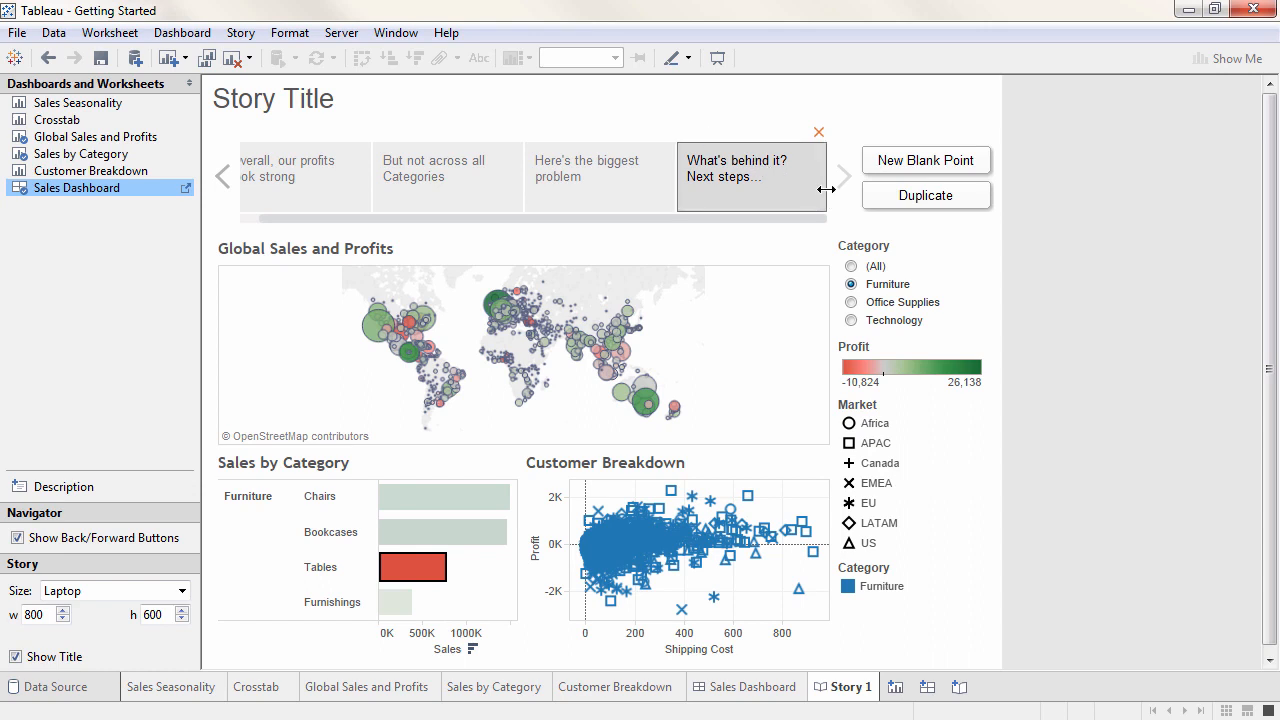
# Narrow the story's caption boxes so all four fit, and walk through the points from first to last.
pyautogui.moveTo(826, 189); pyautogui.dragTo(796, 190)
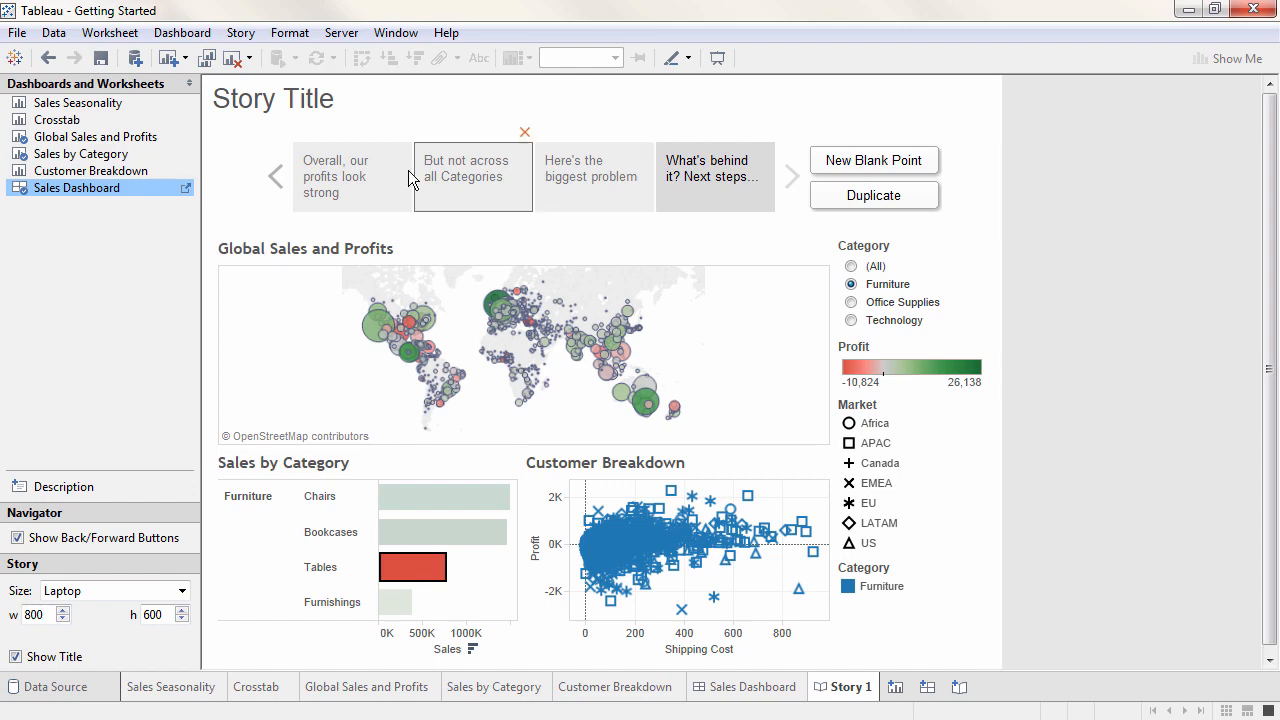
pyautogui.click(330, 170)
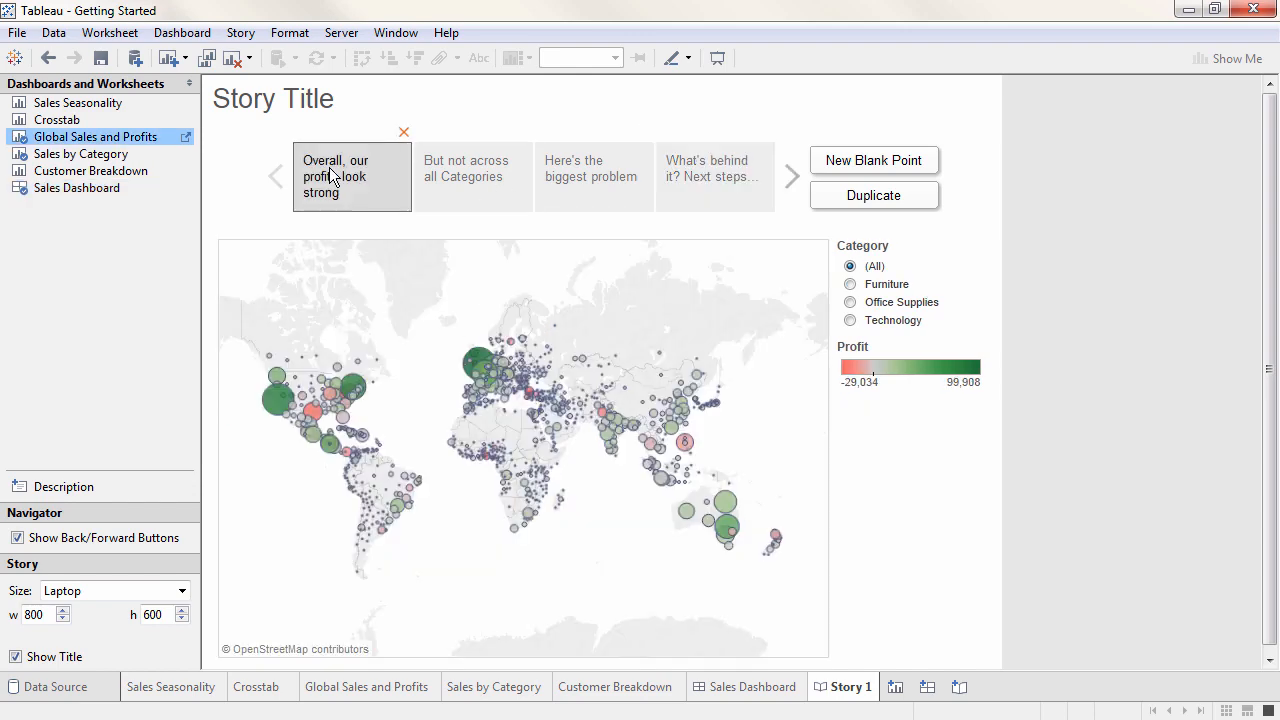
pyautogui.click(448, 174)
pyautogui.click(561, 182)
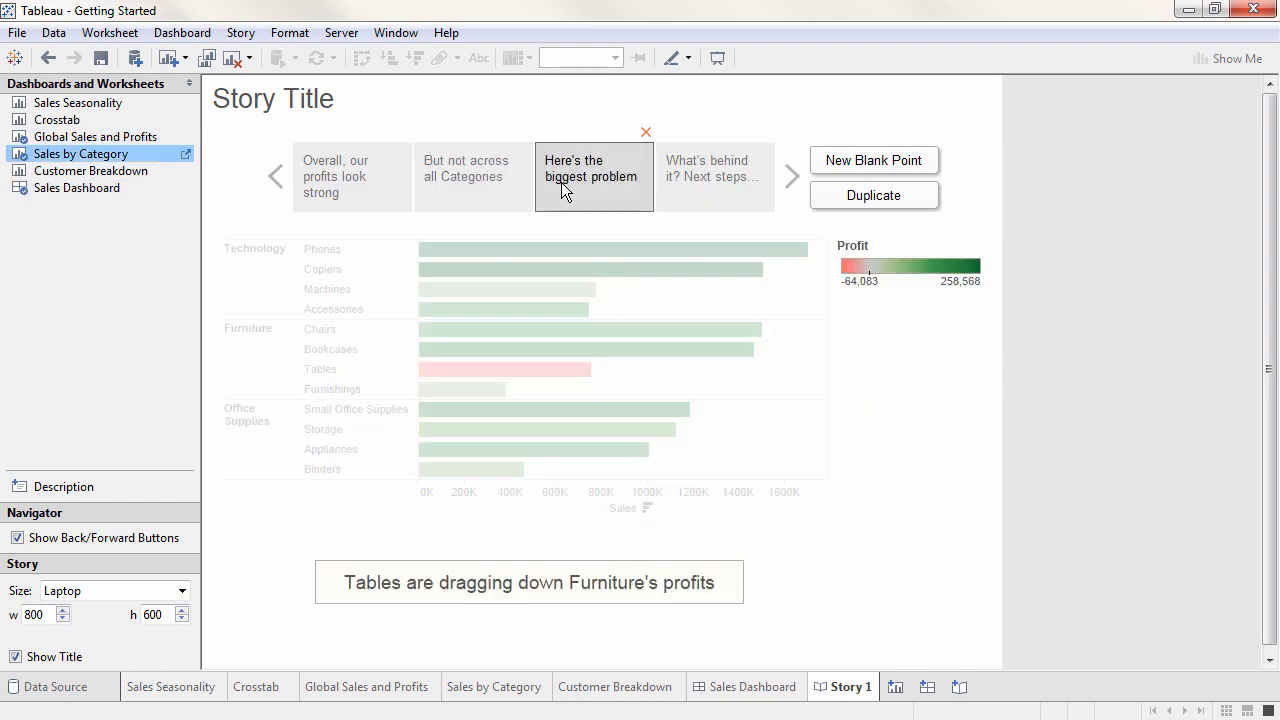
pyautogui.click(680, 190)
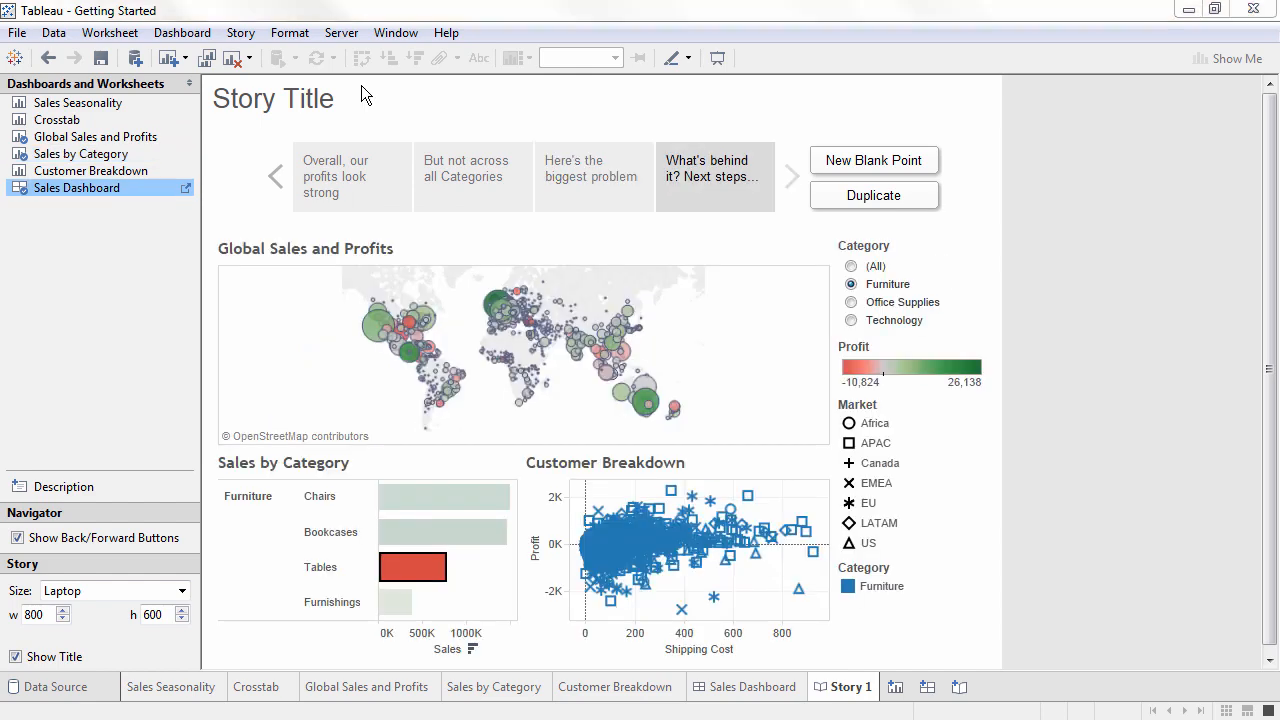
# Change the story title to "Profitability: The Whole Story".
pyautogui.doubleClick(361, 87)
pyautogui.moveTo(523, 274); pyautogui.dragTo(378, 265)
pyautogui.write('Profitability: The Whole Story')
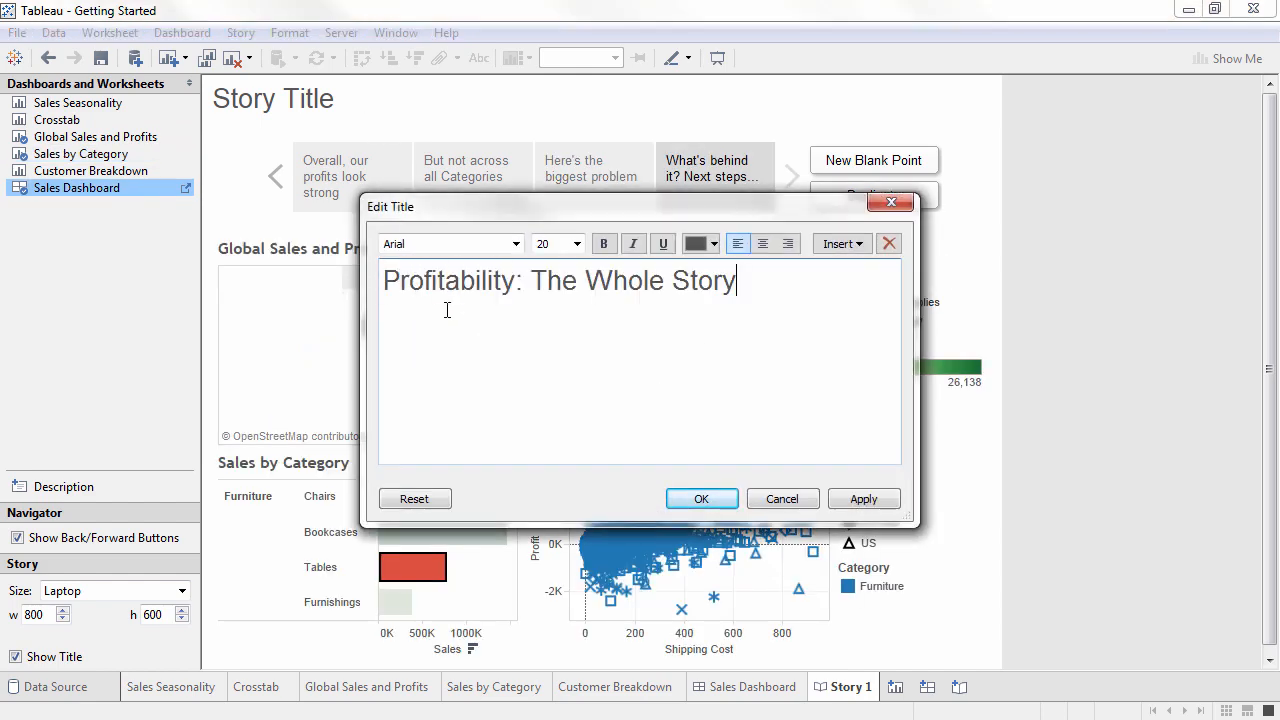
pyautogui.click(699, 499)
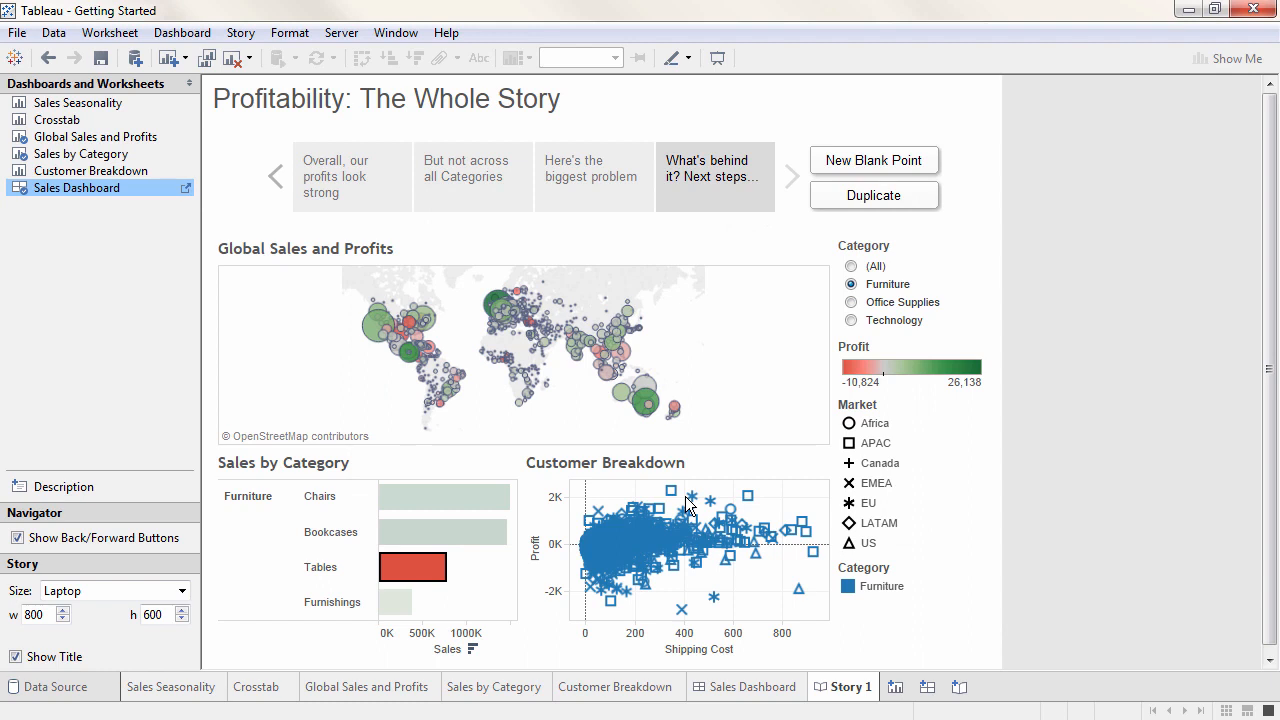
# Switch to the Ways to Distribute workbook, and on to the published Story 1 in the web browser.
pyautogui.click(1189, 10)
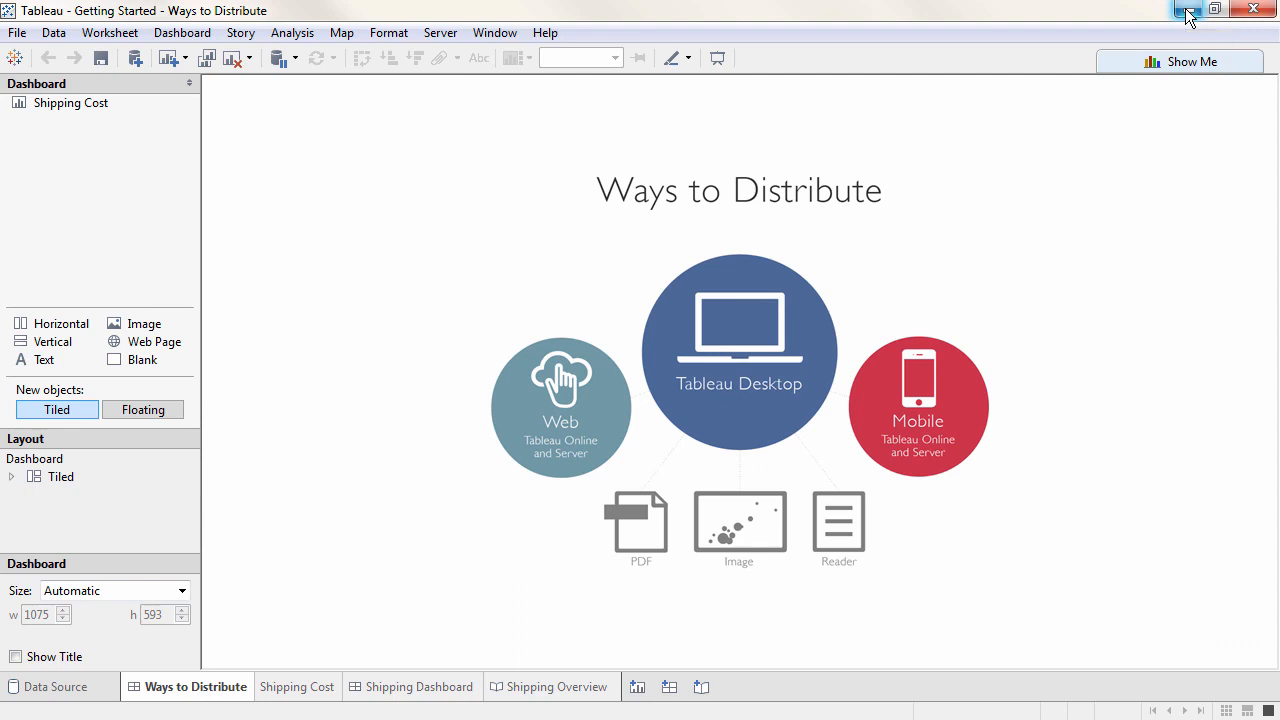
pyautogui.click(1189, 10)
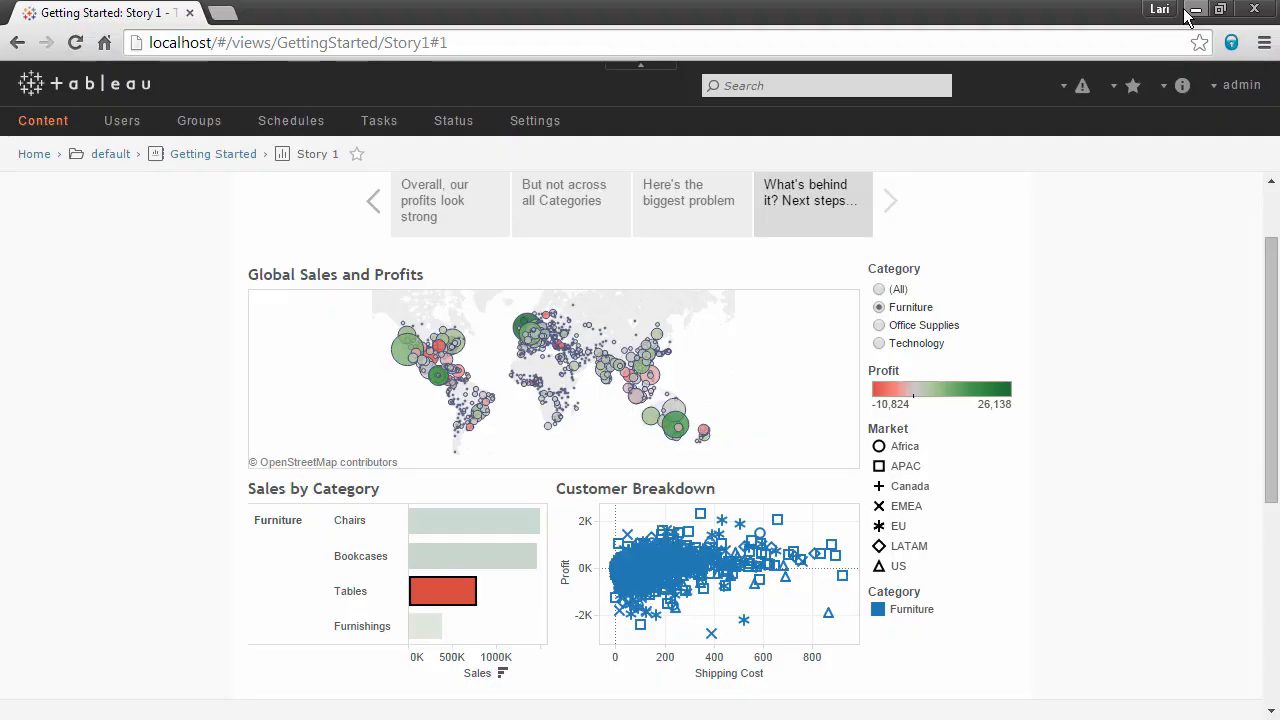